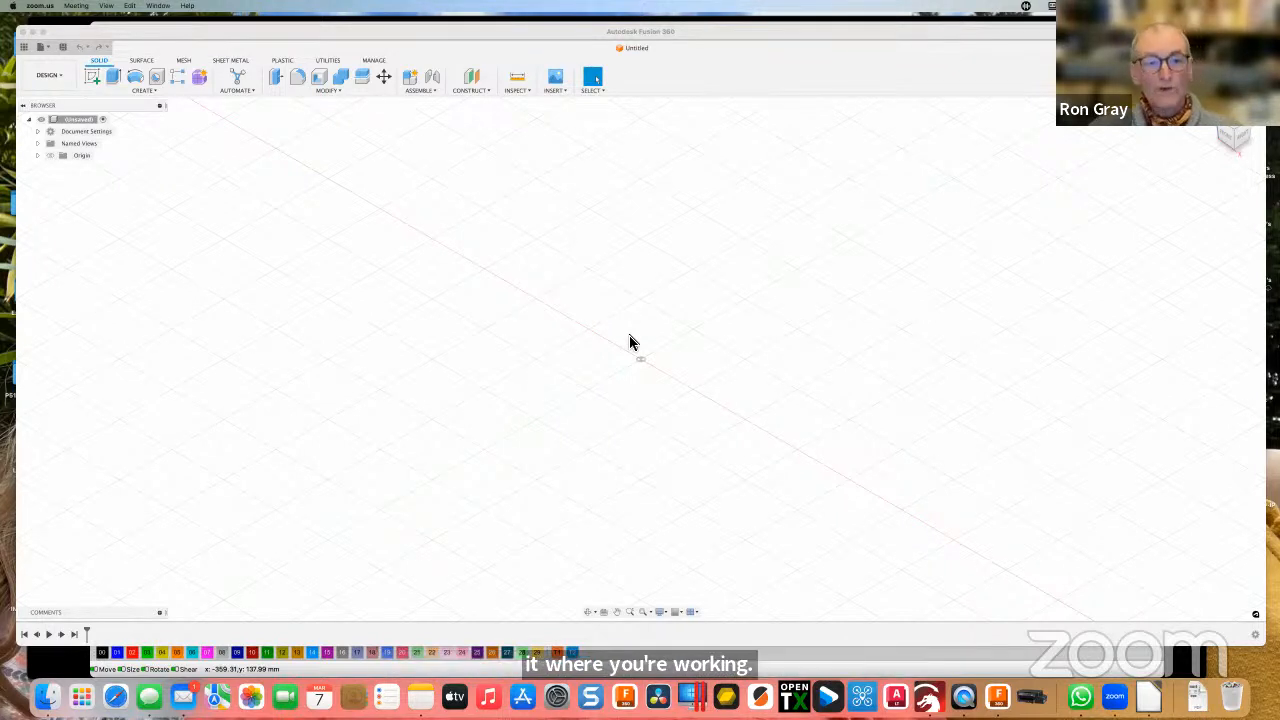
Start a new sketch on the horizontal origin plane.
{"action": "left_click", "coordinate": [667, 339]}
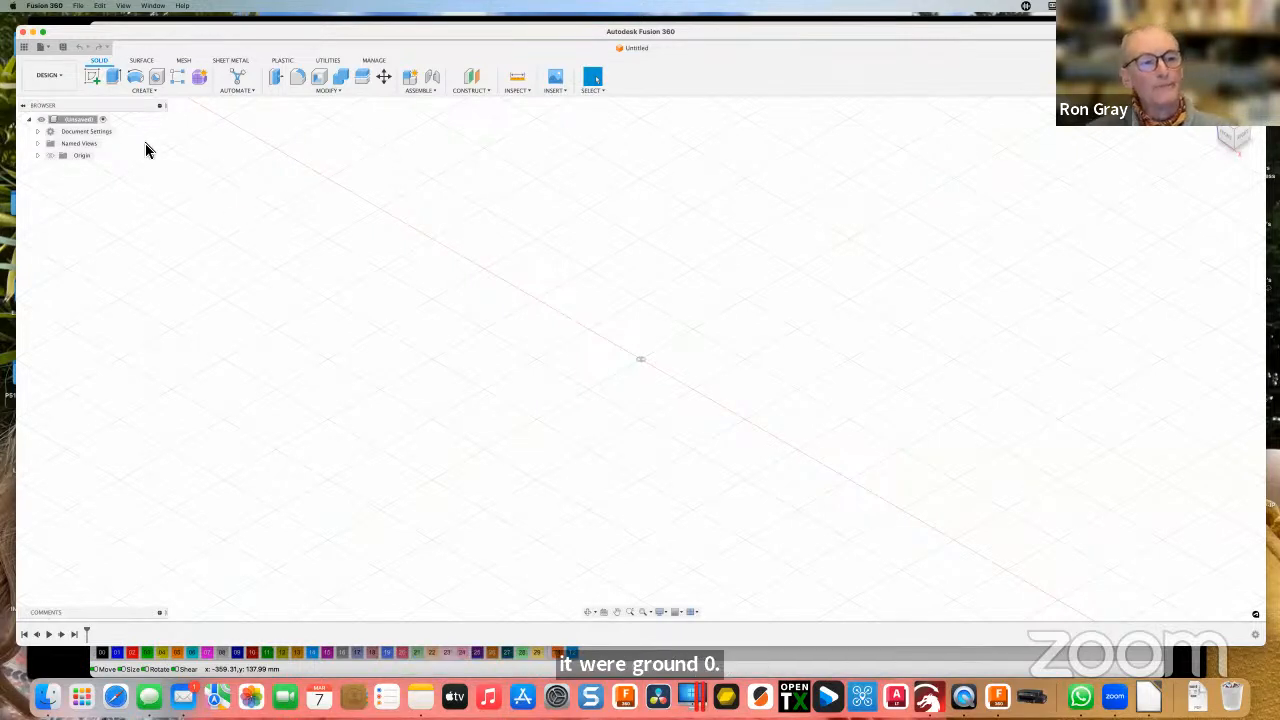
{"action": "left_click", "coordinate": [93, 80]}
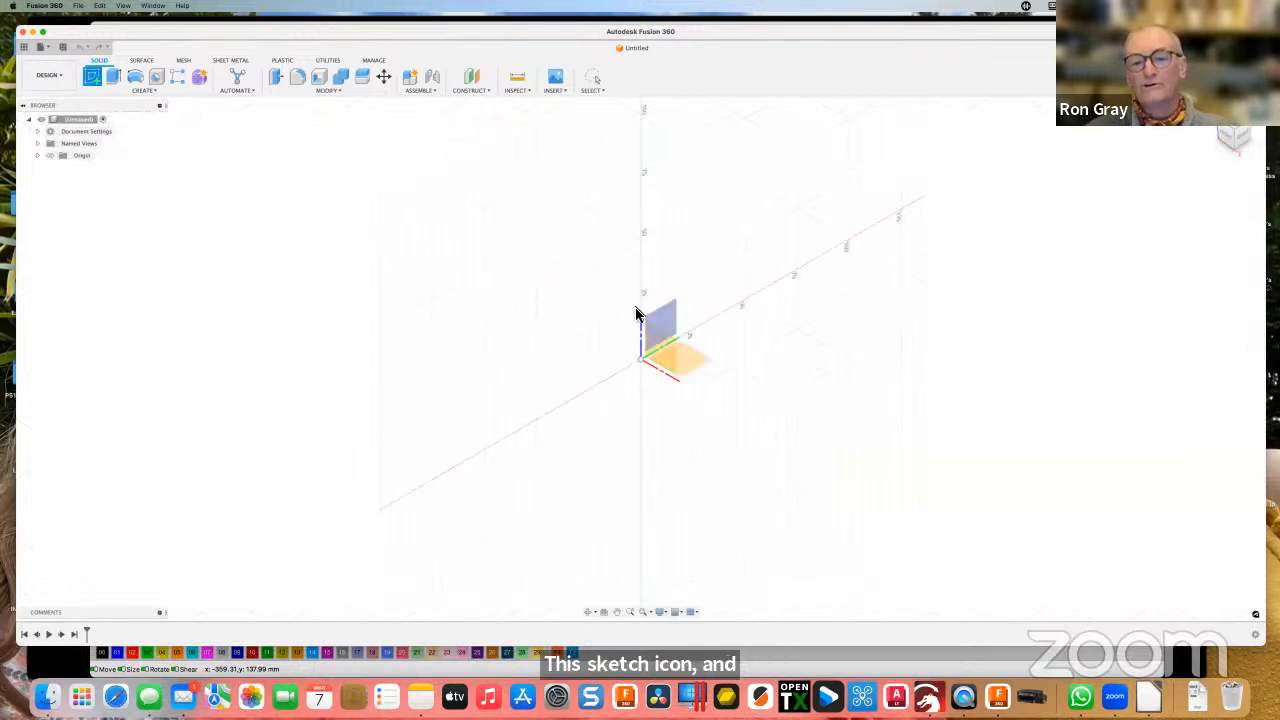
{"action": "left_click", "coordinate": [658, 398]}
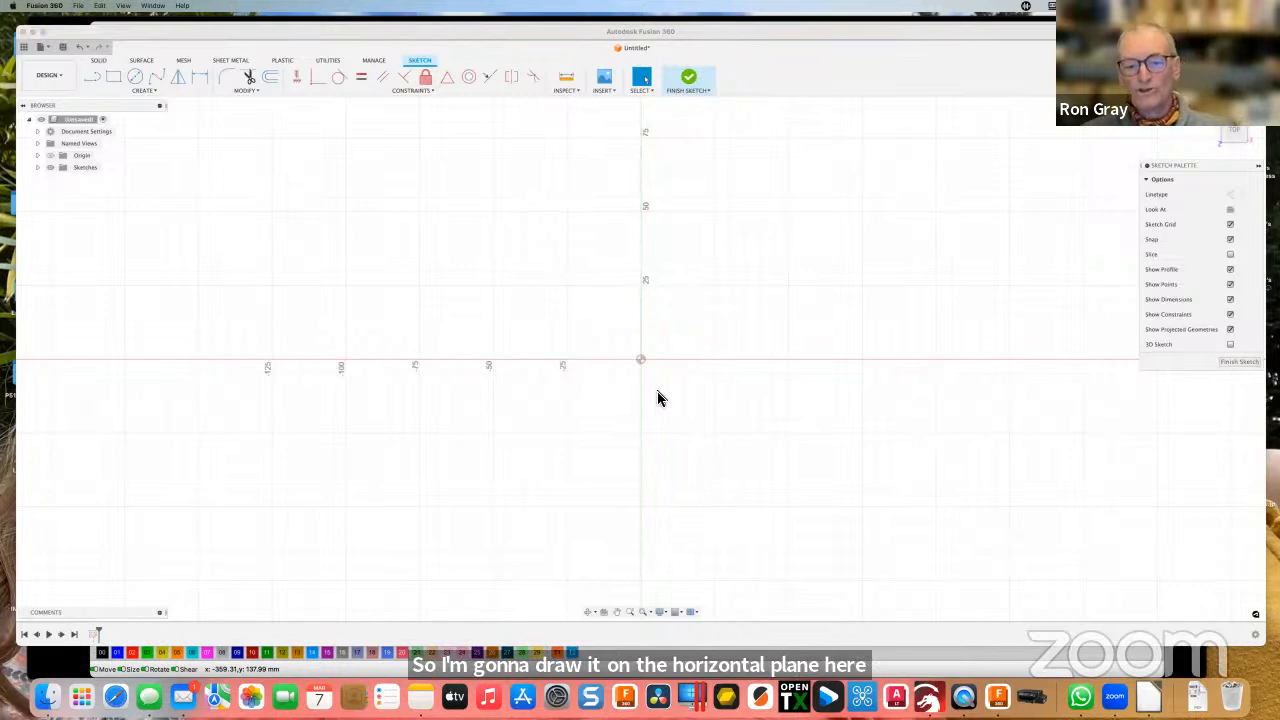
Sketch a trial sloping line about 126 mm long above the origin, and delete it.
{"action": "left_click", "coordinate": [91, 78]}
{"action": "left_click", "coordinate": [436, 283]}
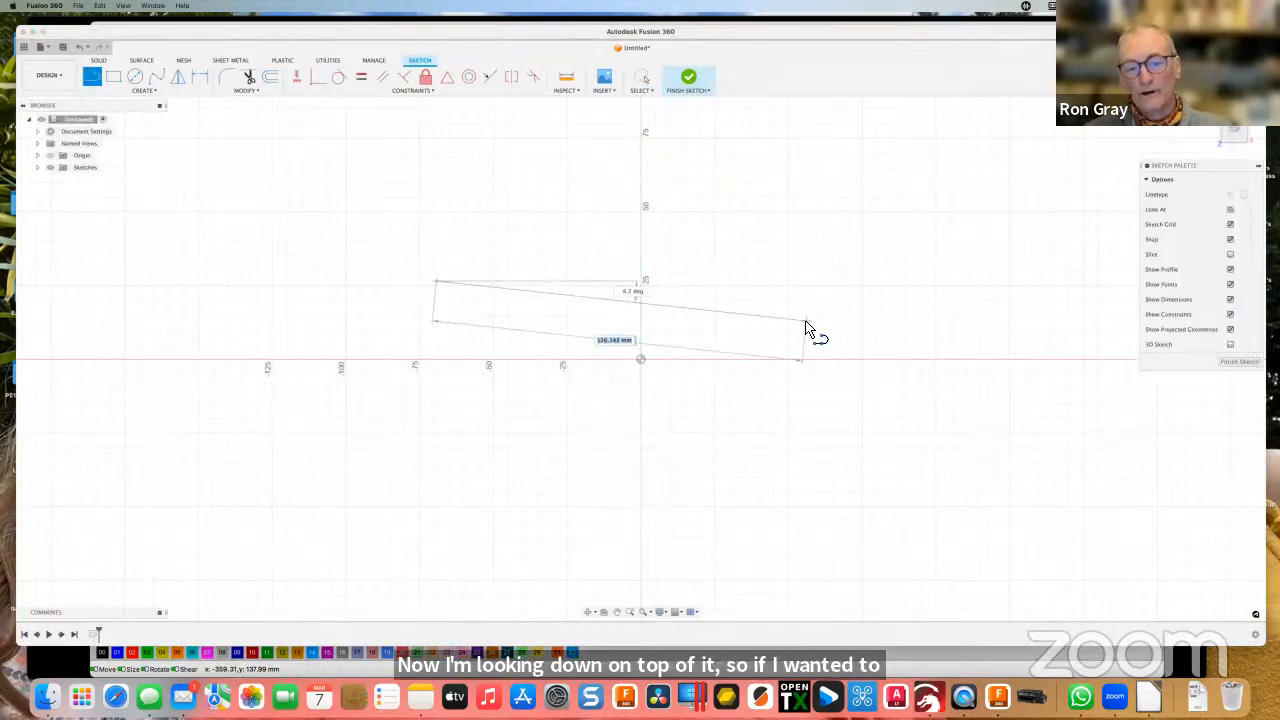
{"action": "left_click", "coordinate": [806, 323]}
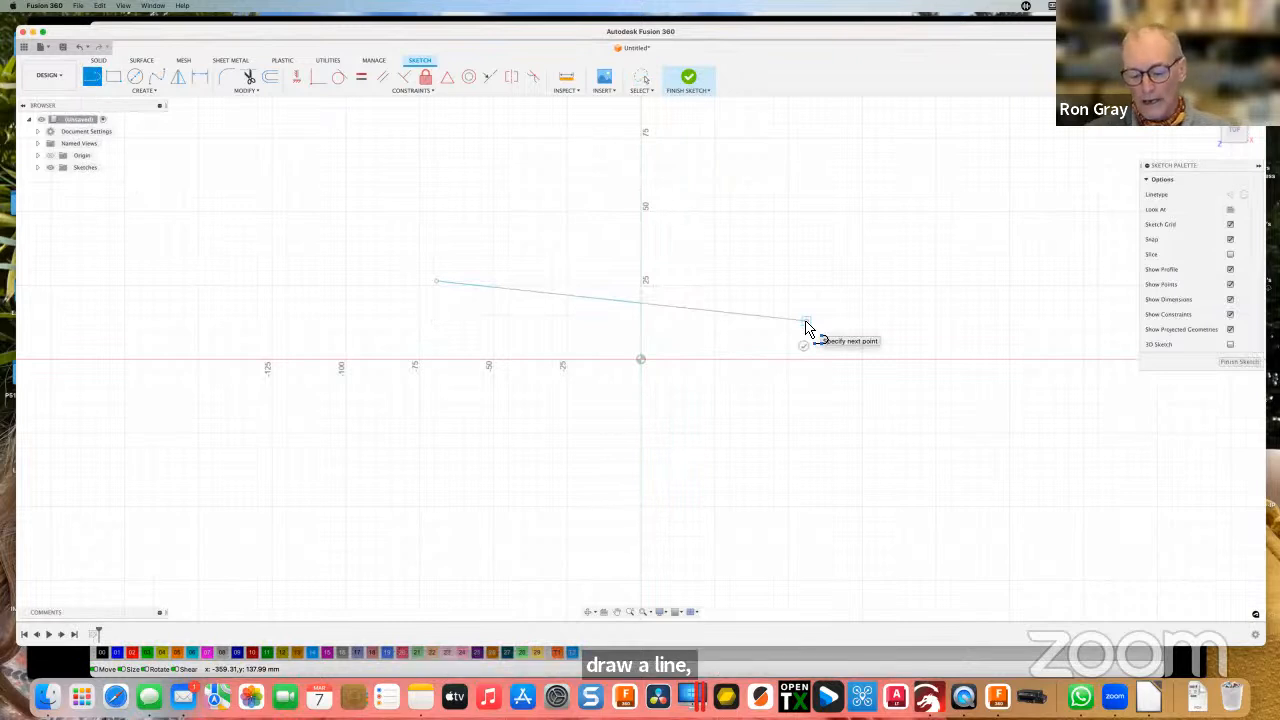
{"action": "key", "text": "Escape"}
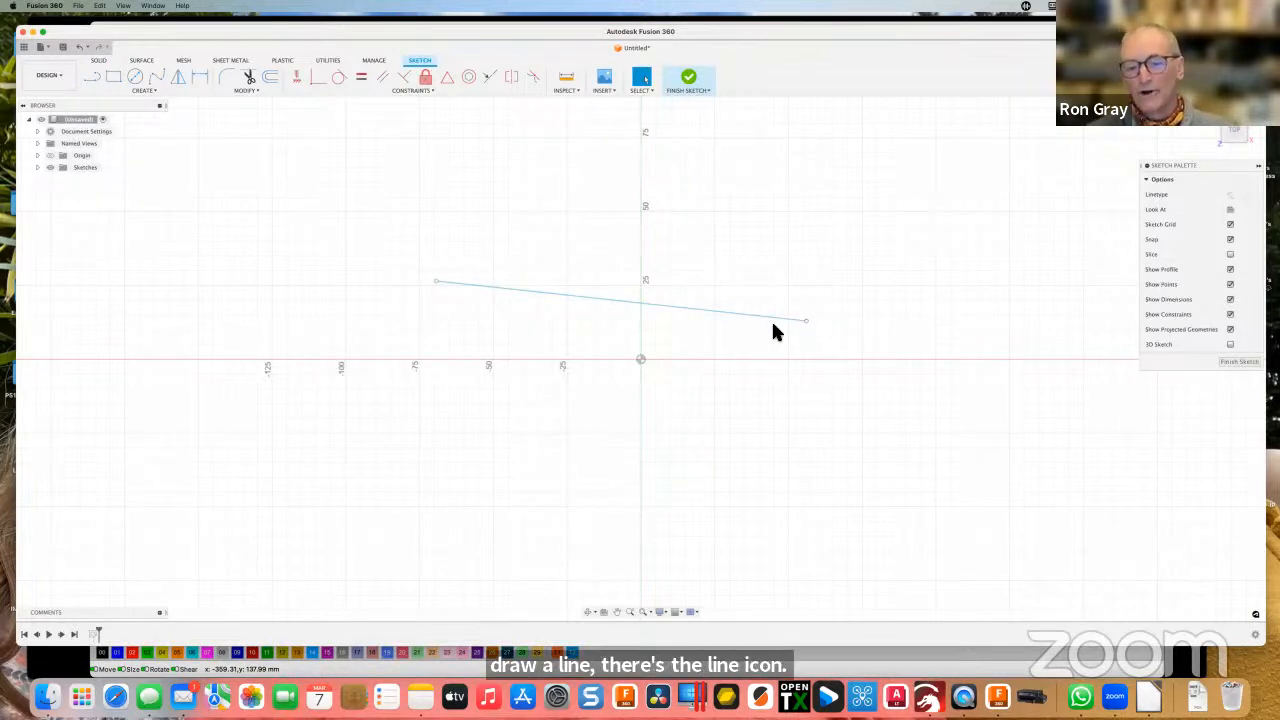
{"action": "left_click", "coordinate": [710, 316]}
{"action": "key", "text": "Delete"}
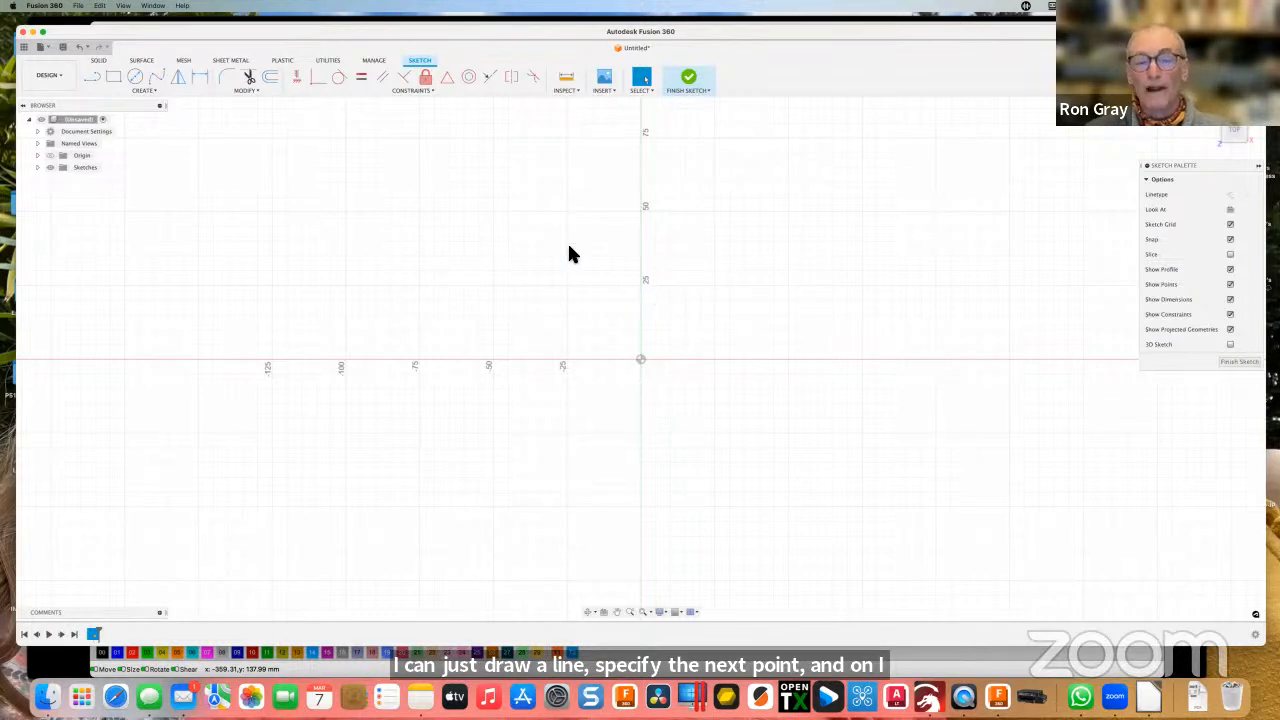
Sketch a two-point rectangle 50 mm wide and 50 mm high, starting up and to the left of the origin.
{"action": "left_click", "coordinate": [115, 71]}
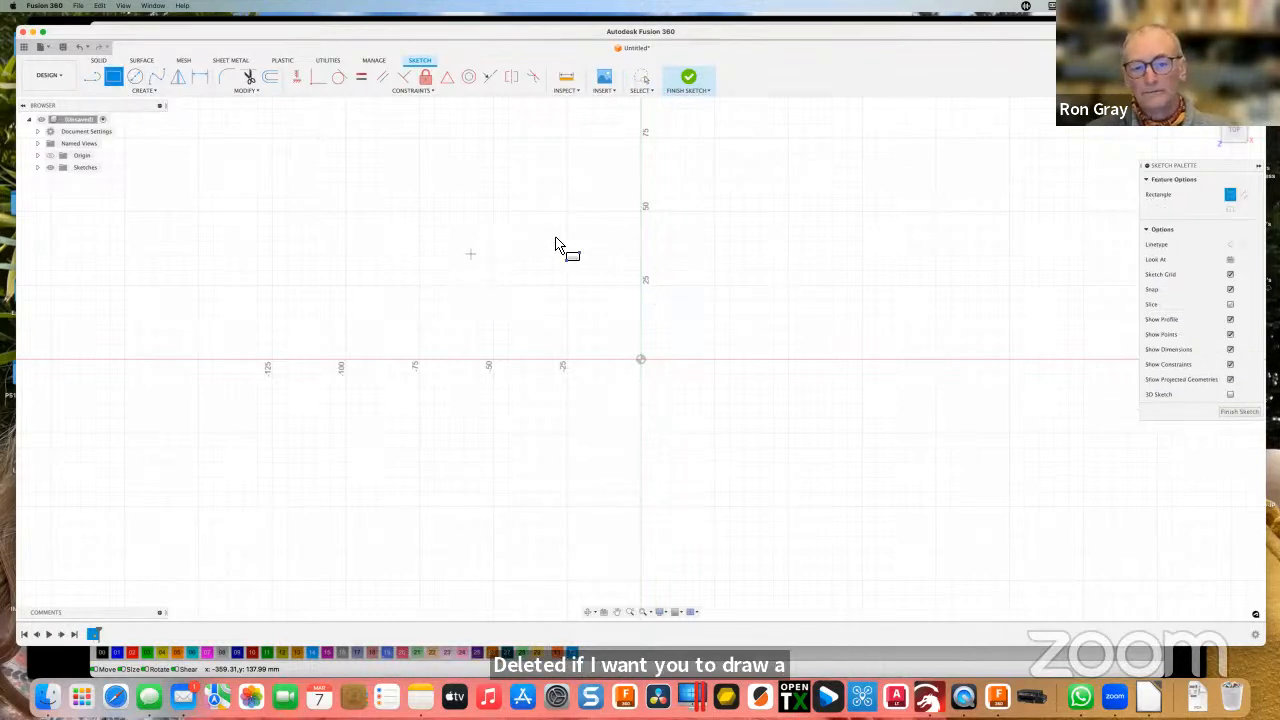
{"action": "left_click", "coordinate": [455, 226]}
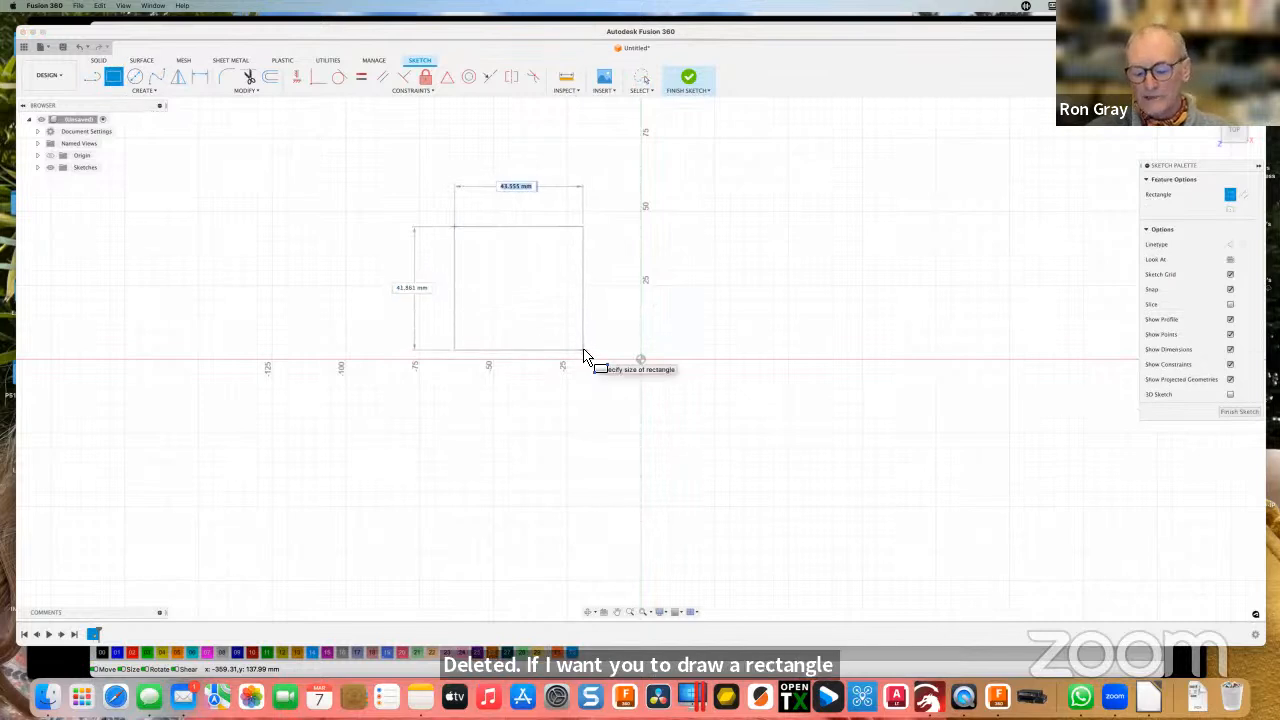
{"action": "key", "text": "Tab"}
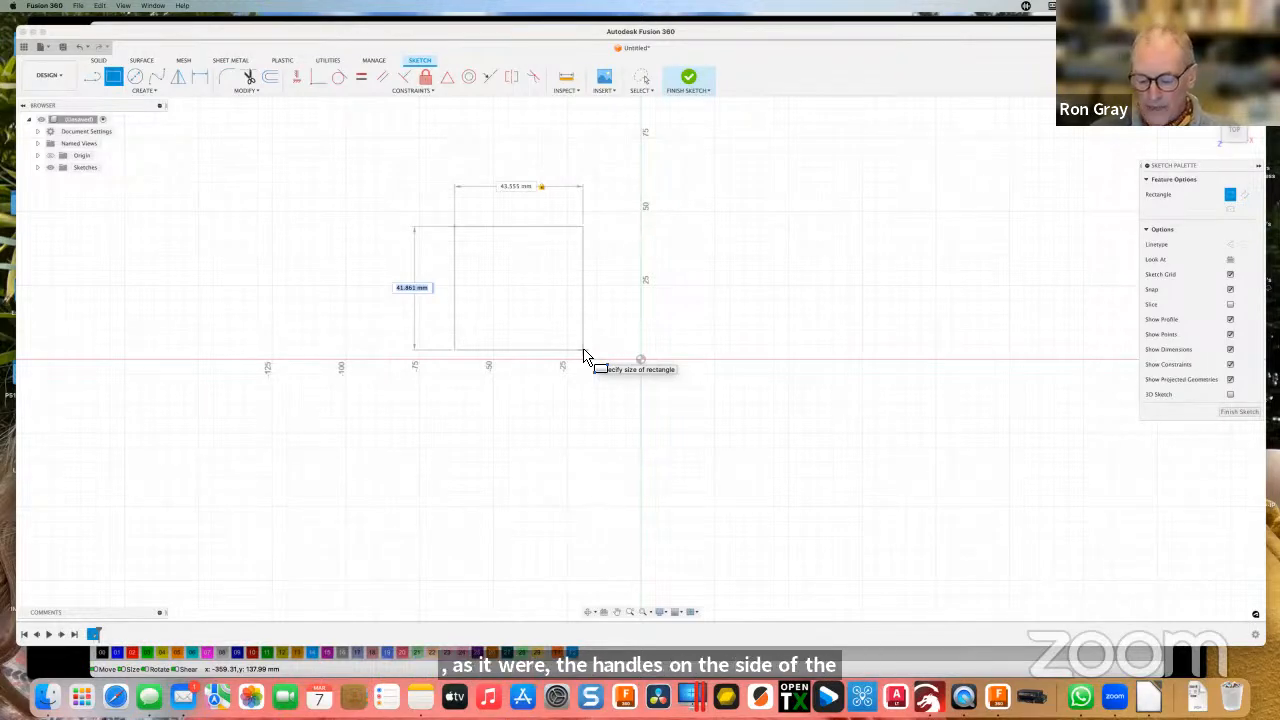
{"action": "type", "text": "30"}
{"action": "key", "text": "Tab"}
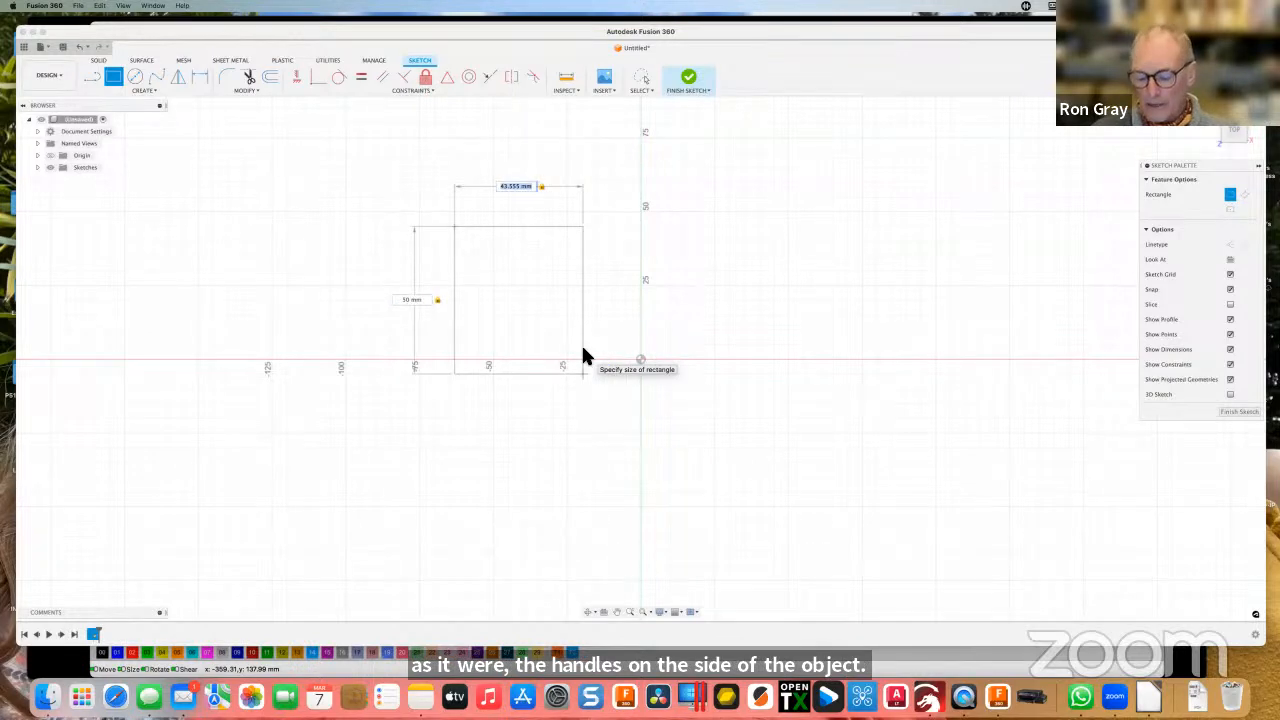
{"action": "type", "text": "50"}
{"action": "key", "text": "Return"}
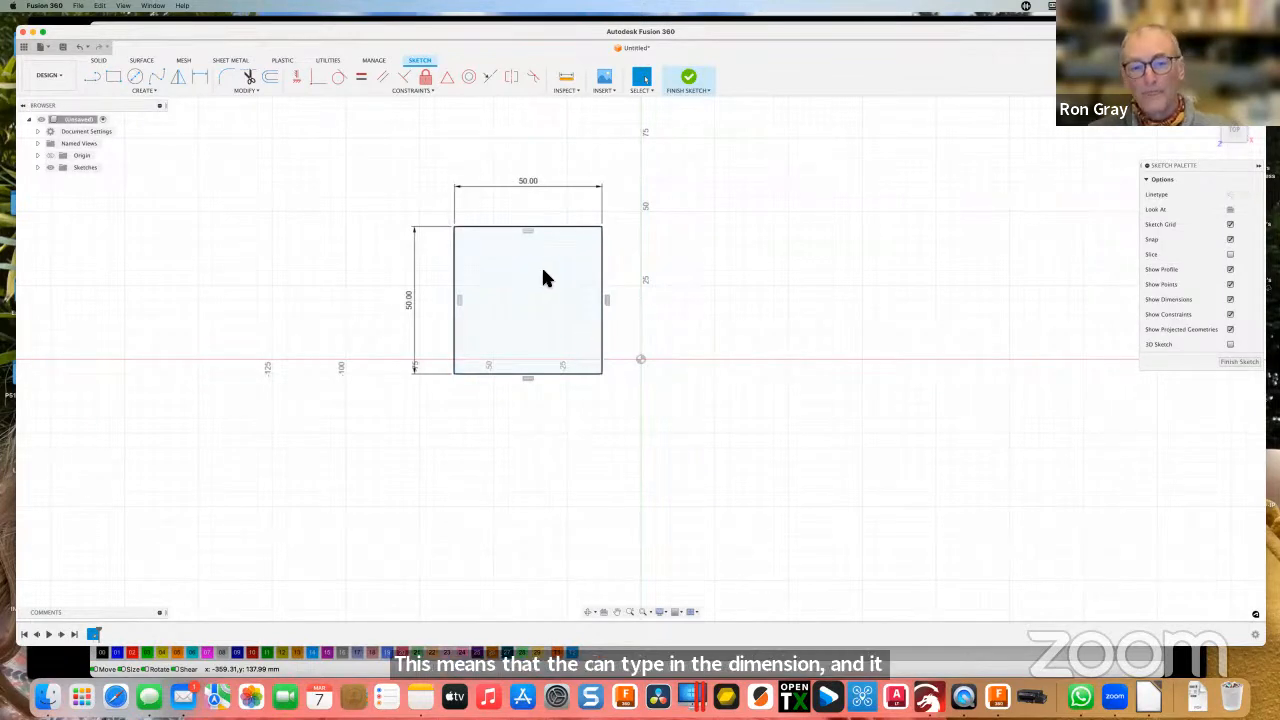
Set the rectangle's width to 75 mm.
{"action": "double_click", "coordinate": [528, 185]}
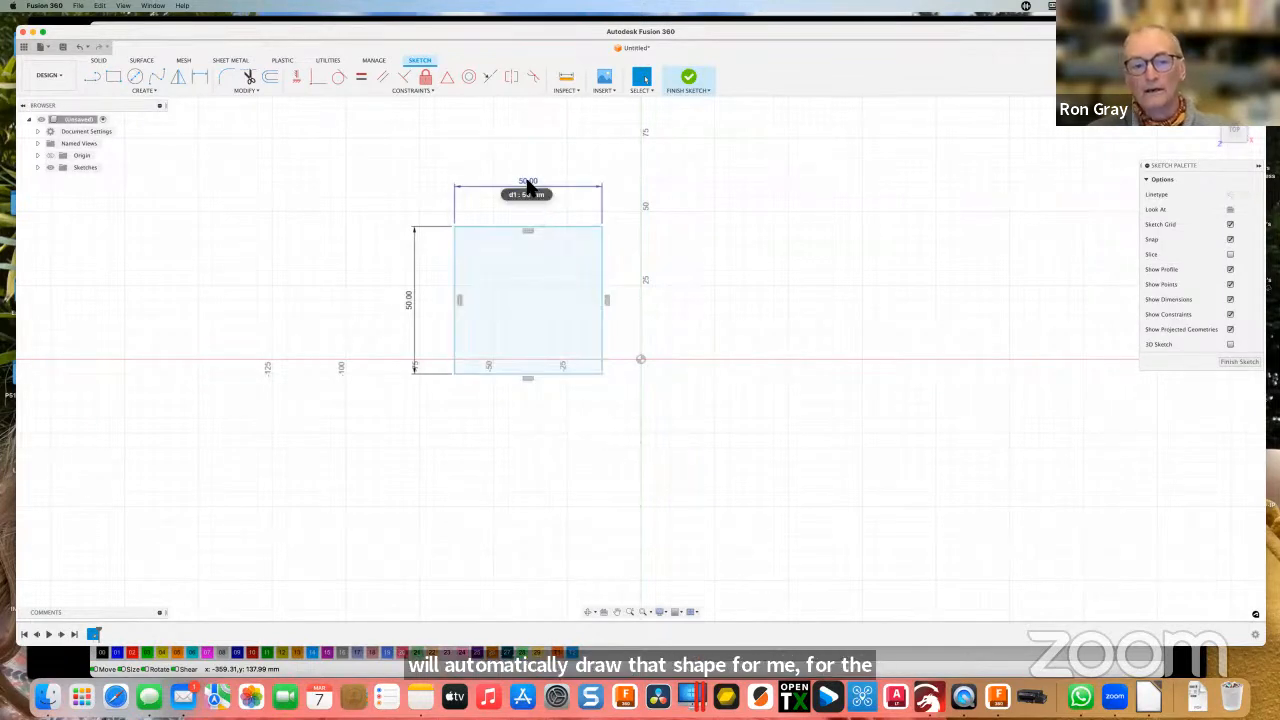
{"action": "type", "text": "75"}
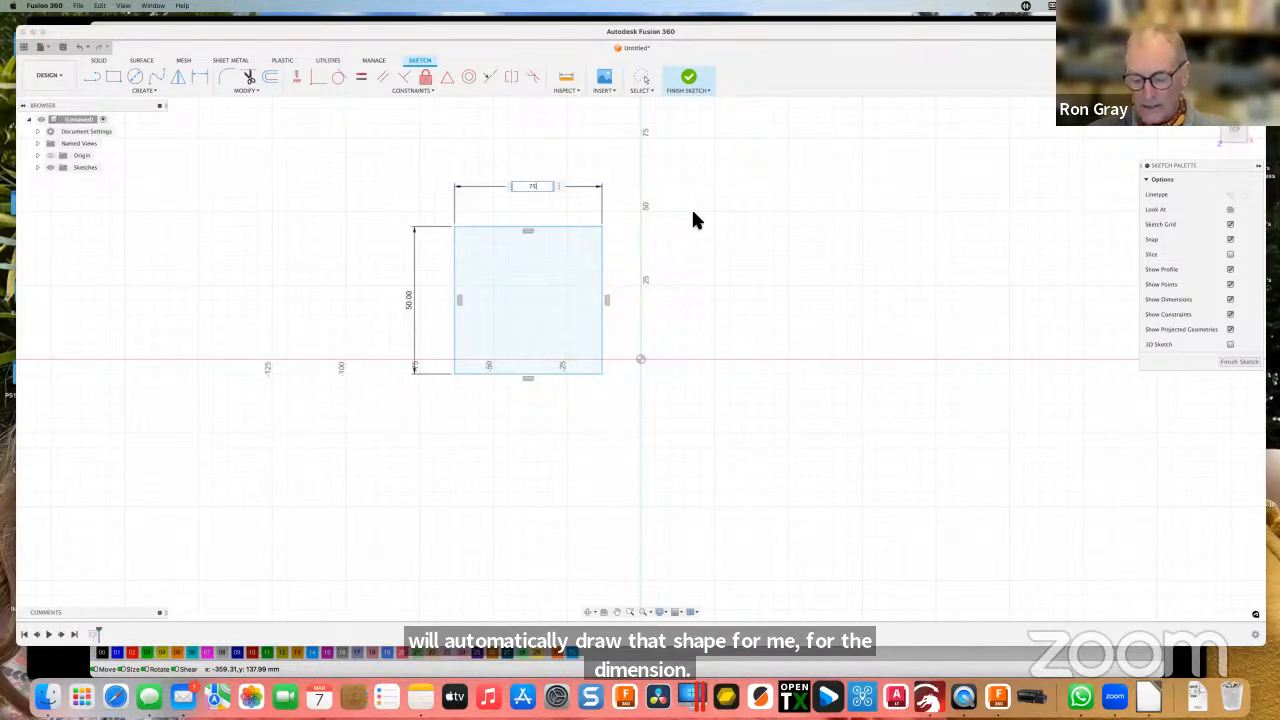
{"action": "key", "text": "Return"}
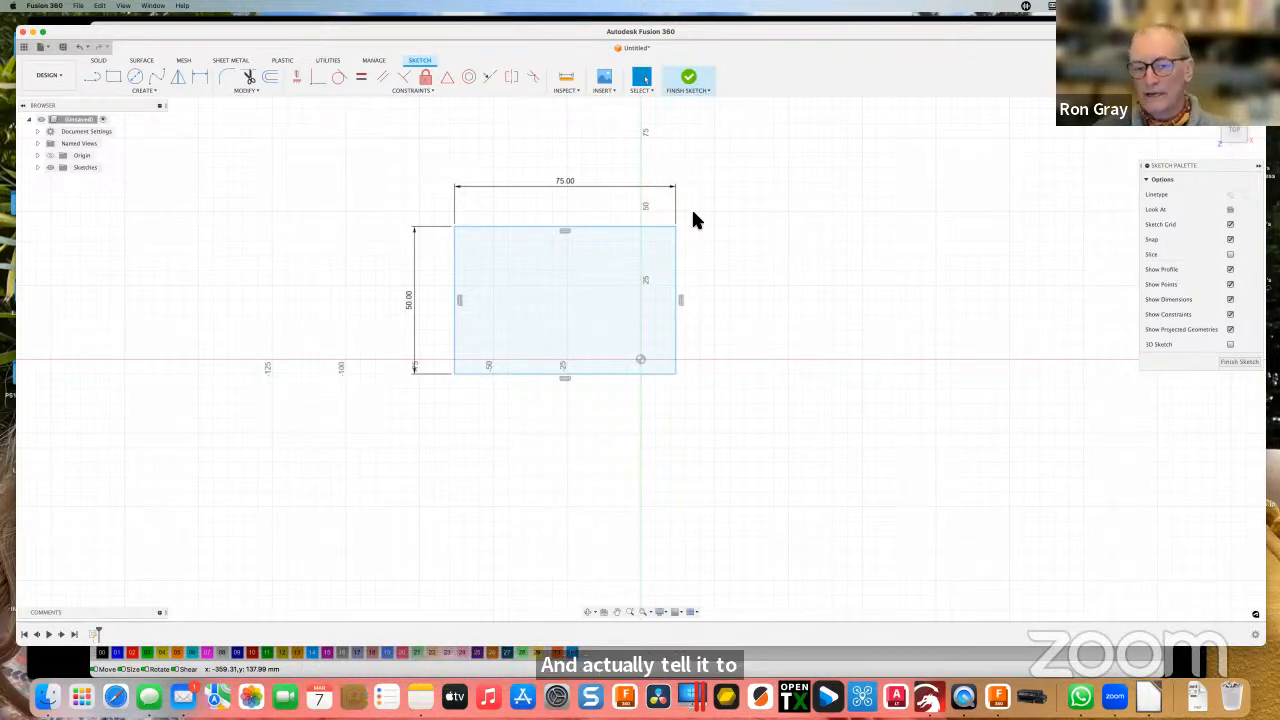
Extrude the rectangular profile about 44 mm upward as a new body.
{"action": "left_click", "coordinate": [539, 310]}
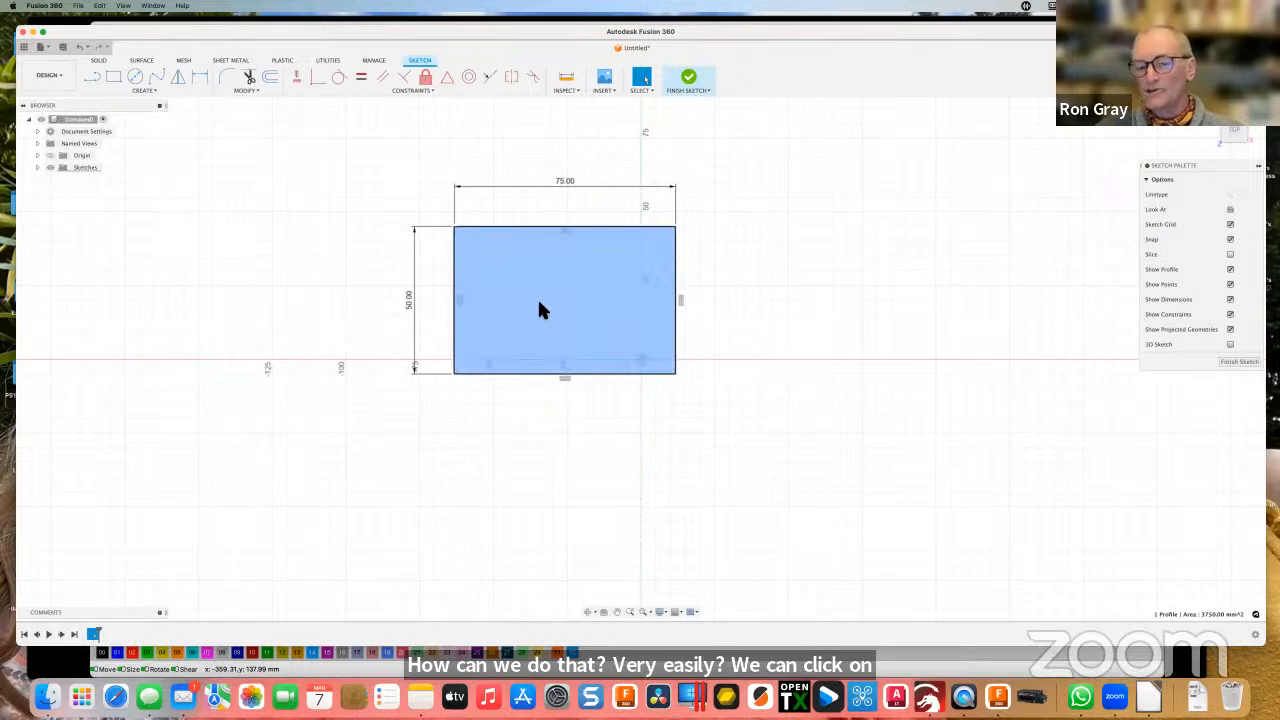
{"action": "key", "text": "e"}
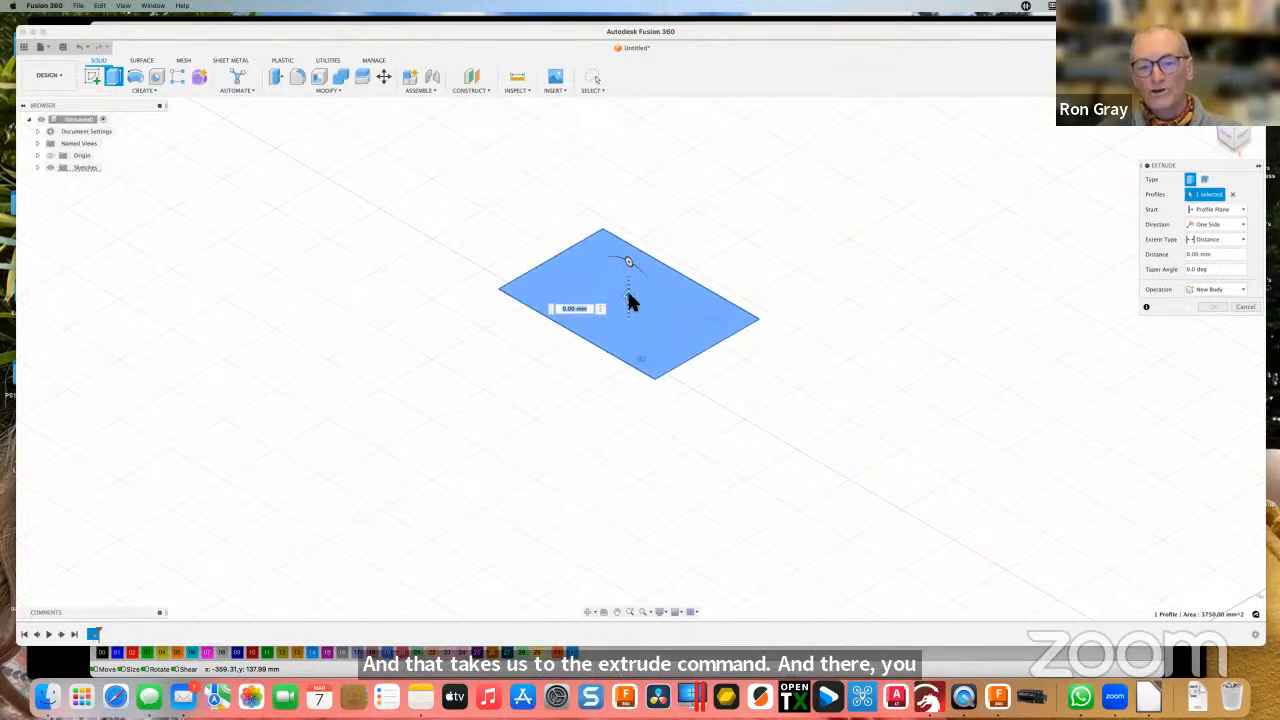
{"action": "left_click_drag", "start_coordinate": [631, 268], "coordinate": [641, 193]}
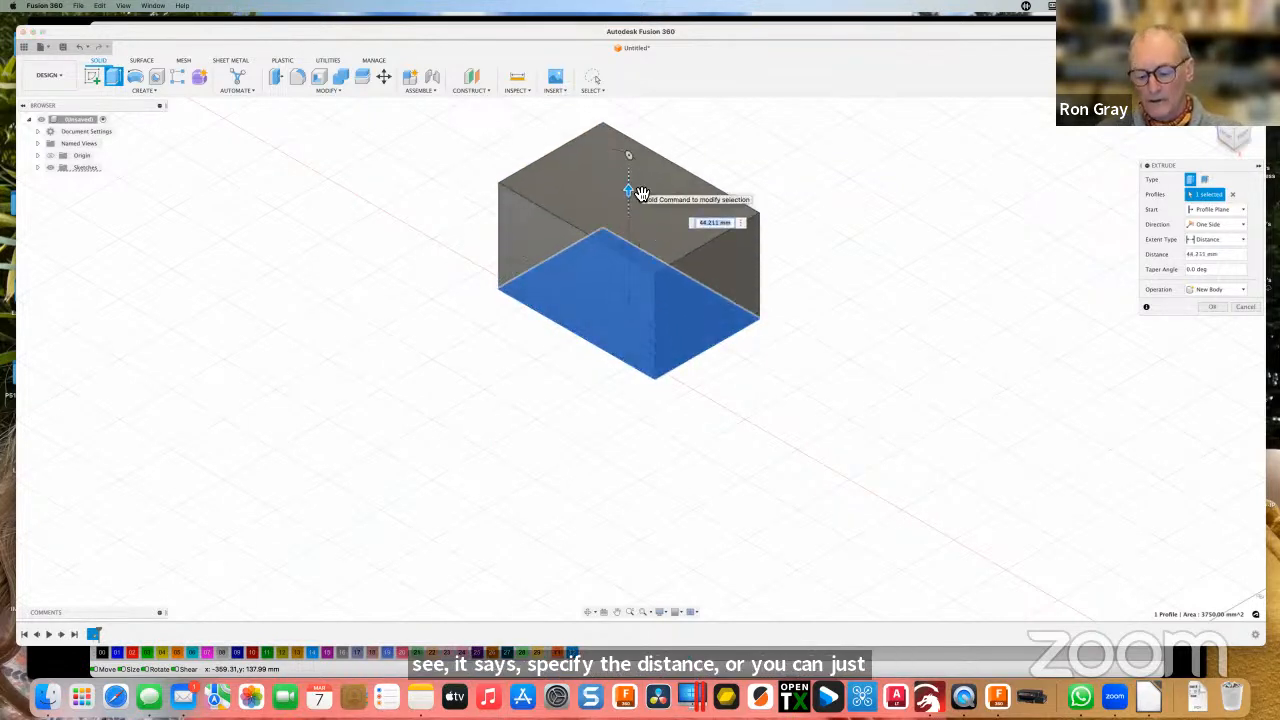
{"action": "key", "text": "Return"}
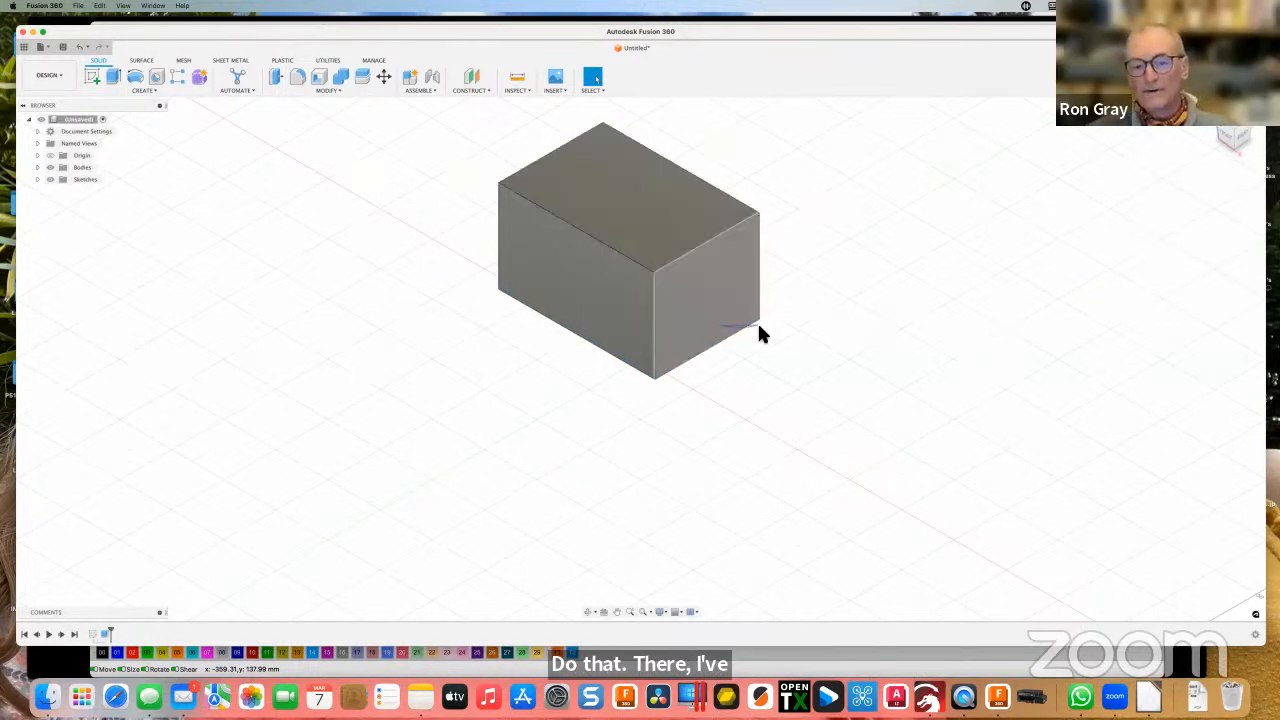
Create a new sketch on the top face of the block.
{"action": "middle_click_drag", "start_coordinate": [763, 346], "coordinate": [720, 357], "text": "shift"}
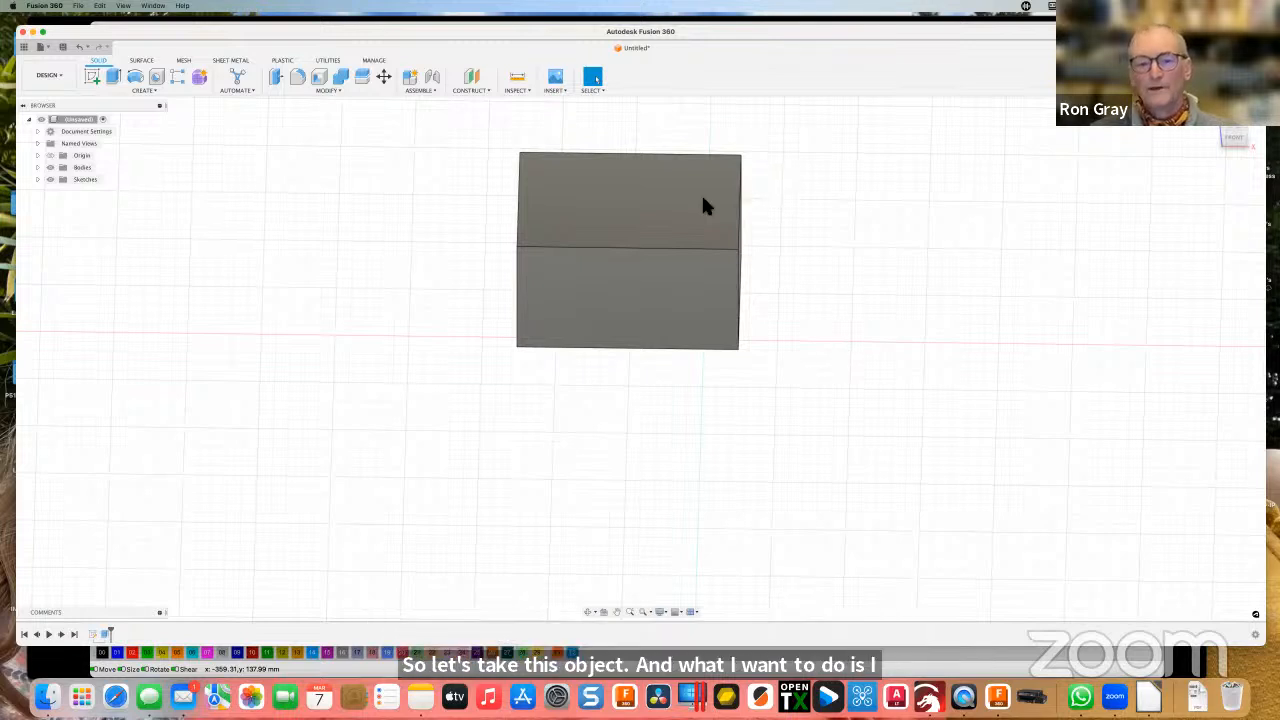
{"action": "left_click", "coordinate": [610, 226]}
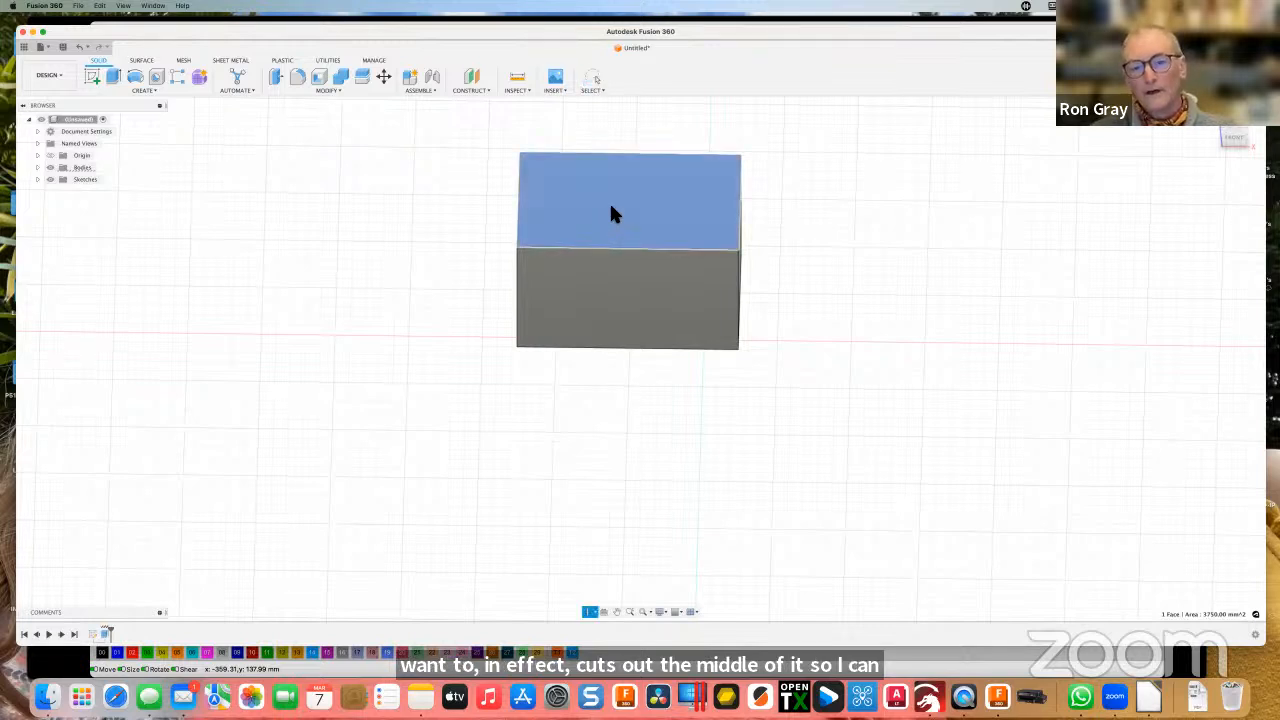
{"action": "right_click", "coordinate": [611, 208]}
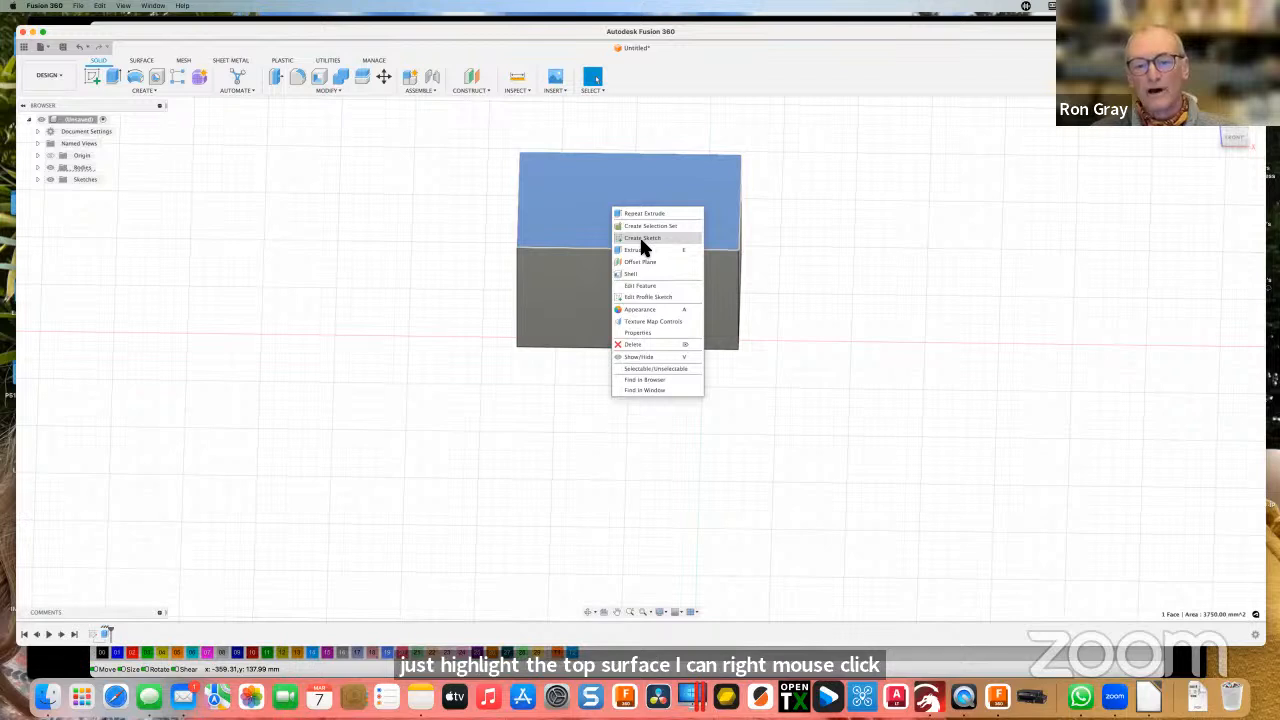
{"action": "left_click", "coordinate": [641, 240]}
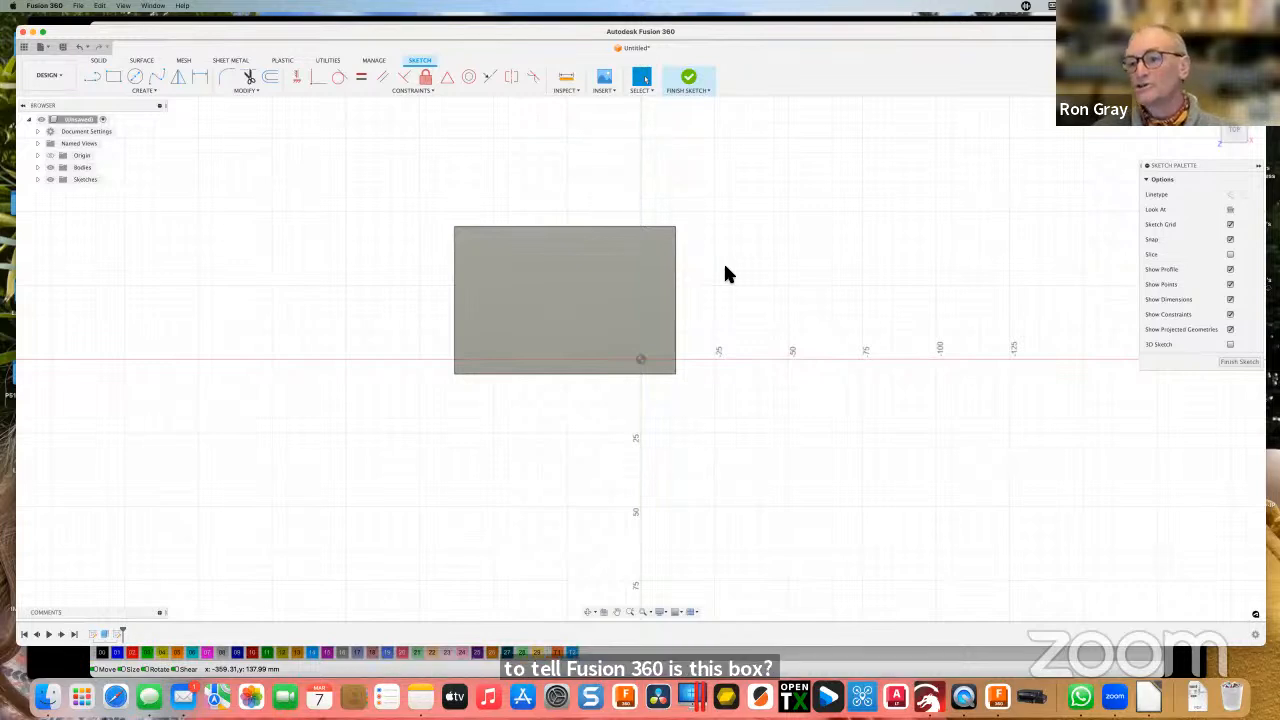
Offset the top face's rectangular outline inward with an offset position of -1 mm.
{"action": "double_click", "coordinate": [569, 228]}
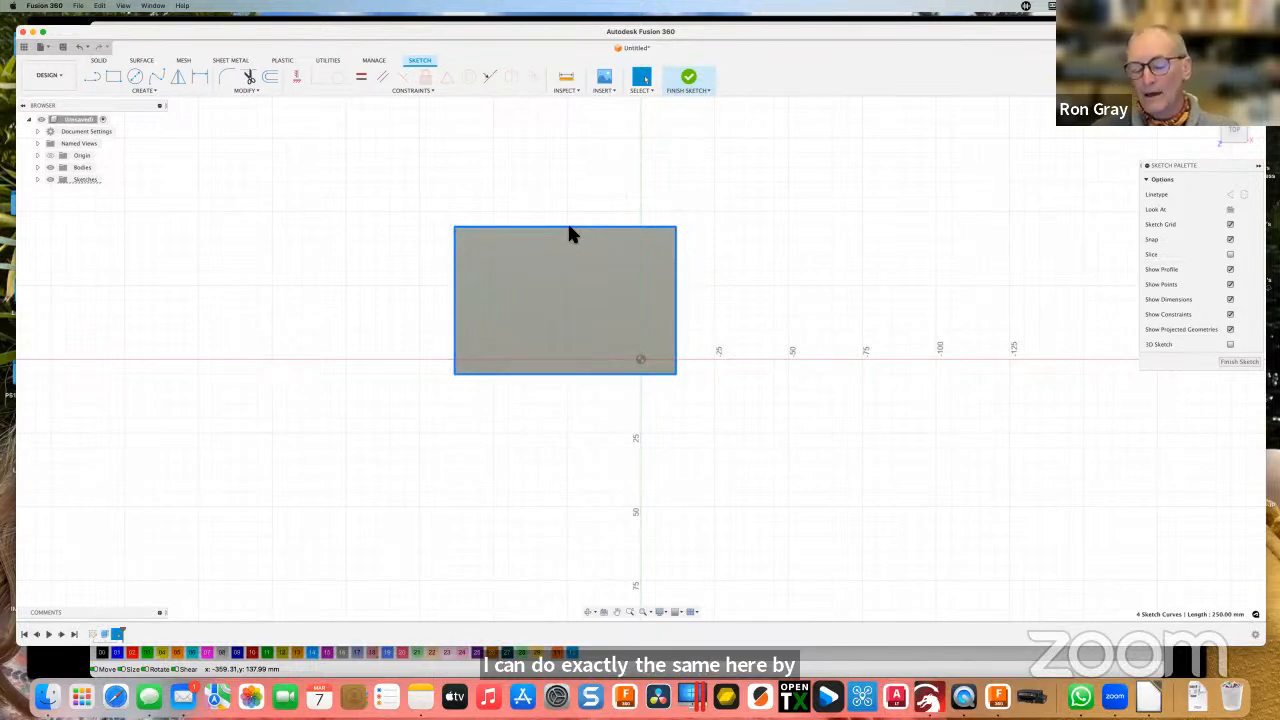
{"action": "key", "text": "o"}
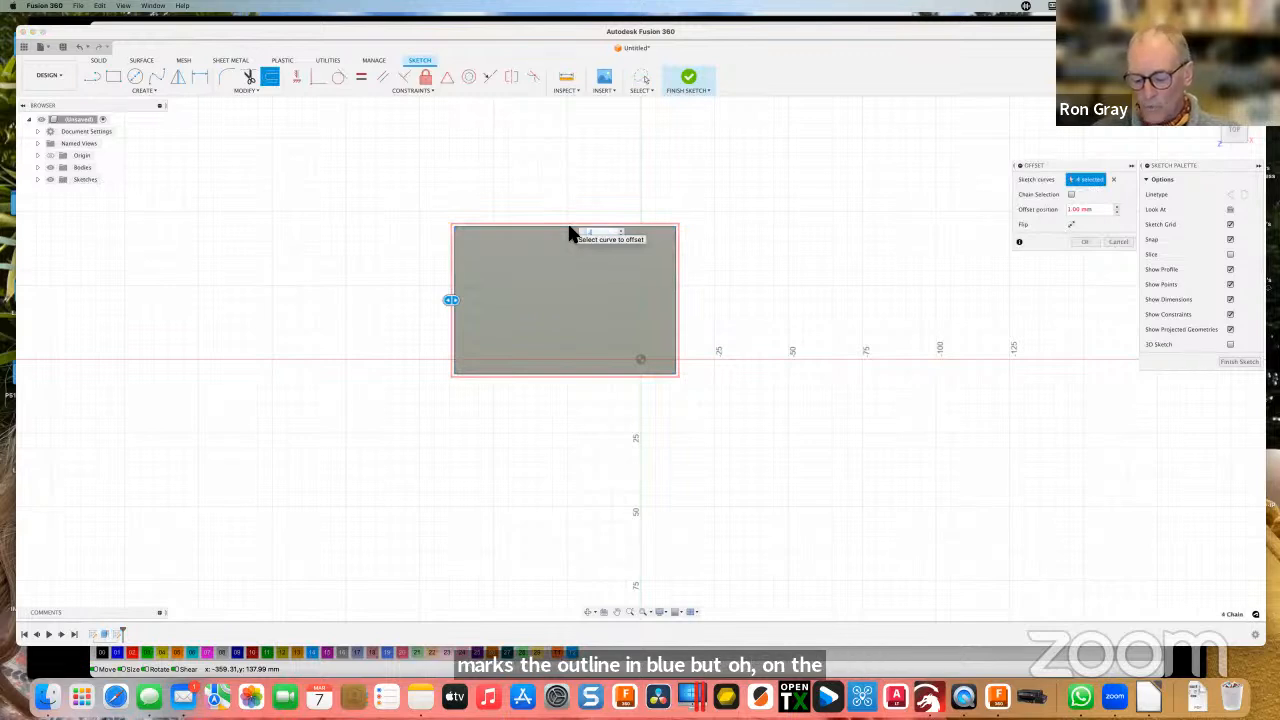
{"action": "type", "text": "-1"}
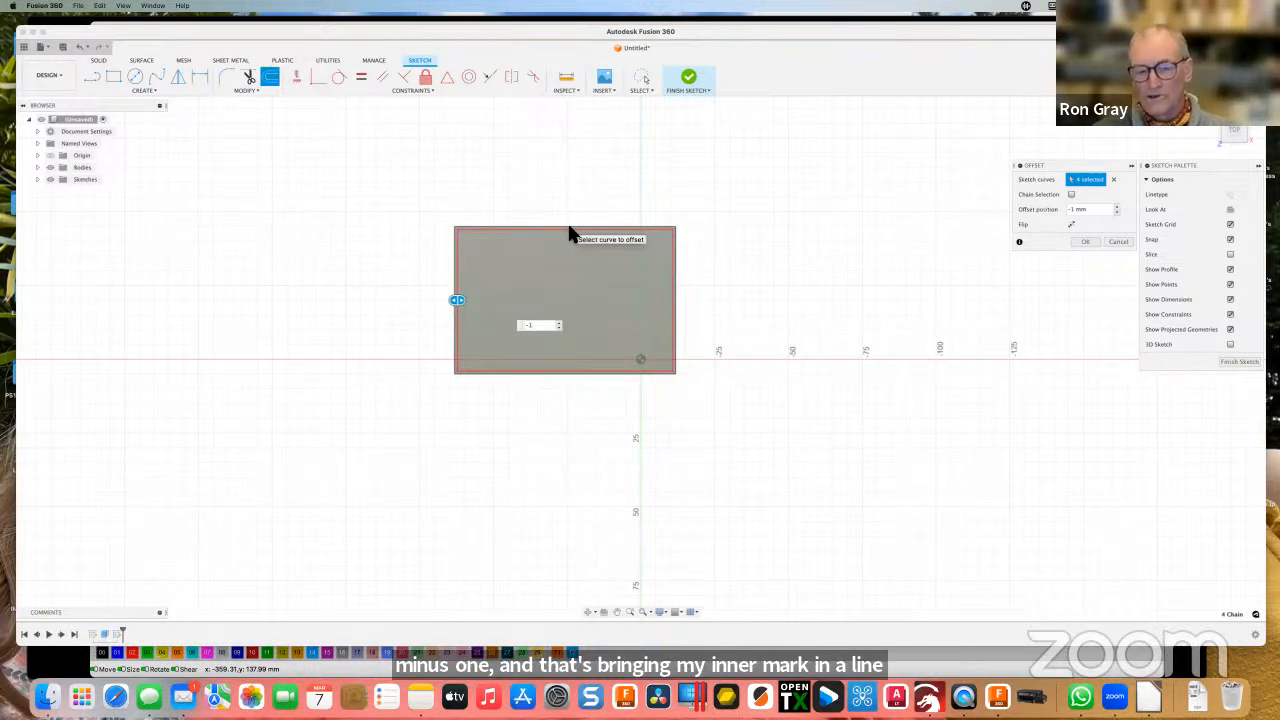
{"action": "key", "text": "Return"}
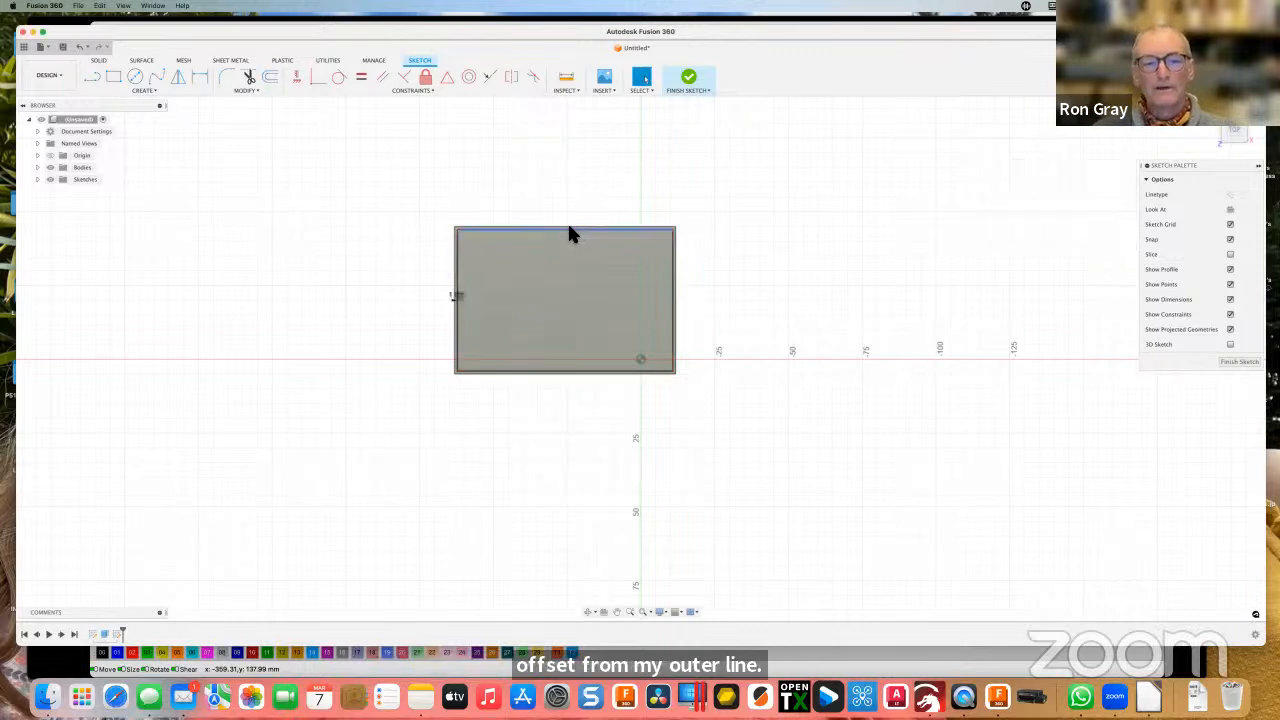
Extrude the inner rectangular profile downward into the block to cut out its middle and form an open box.
{"action": "scroll", "coordinate": [569, 228], "scroll_direction": "up", "scroll_amount": 5}
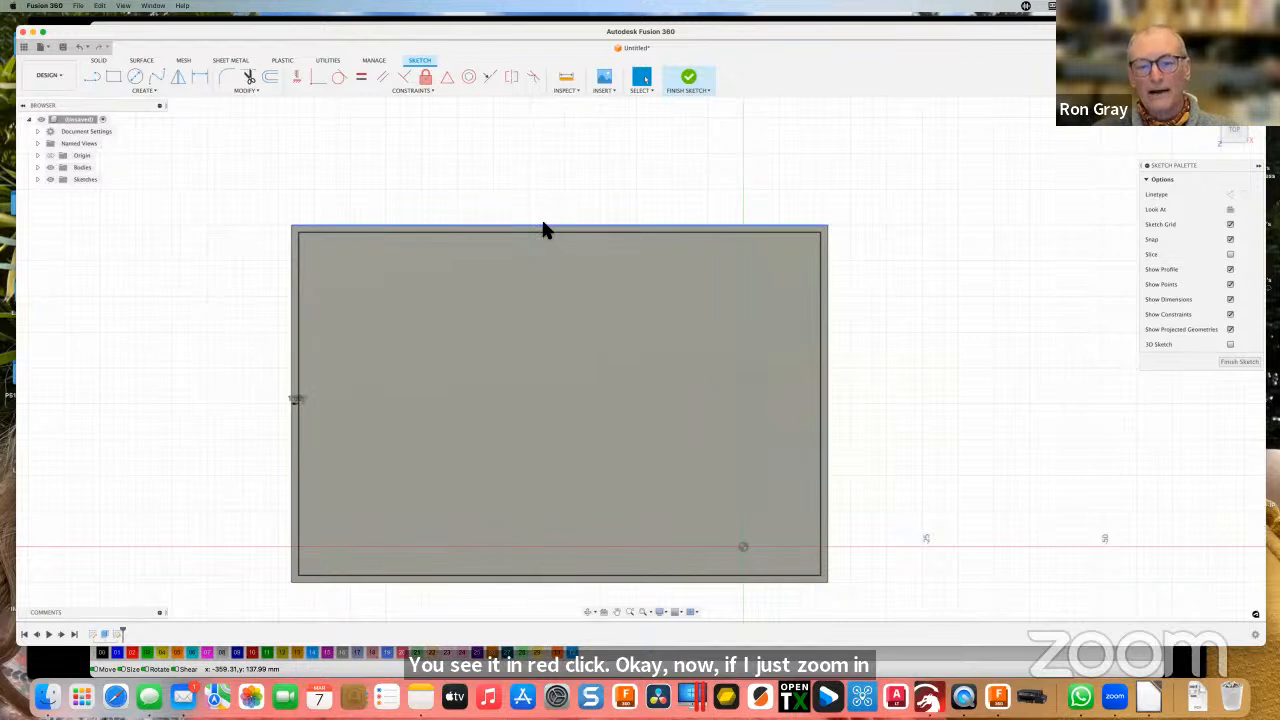
{"action": "left_click", "coordinate": [543, 230]}
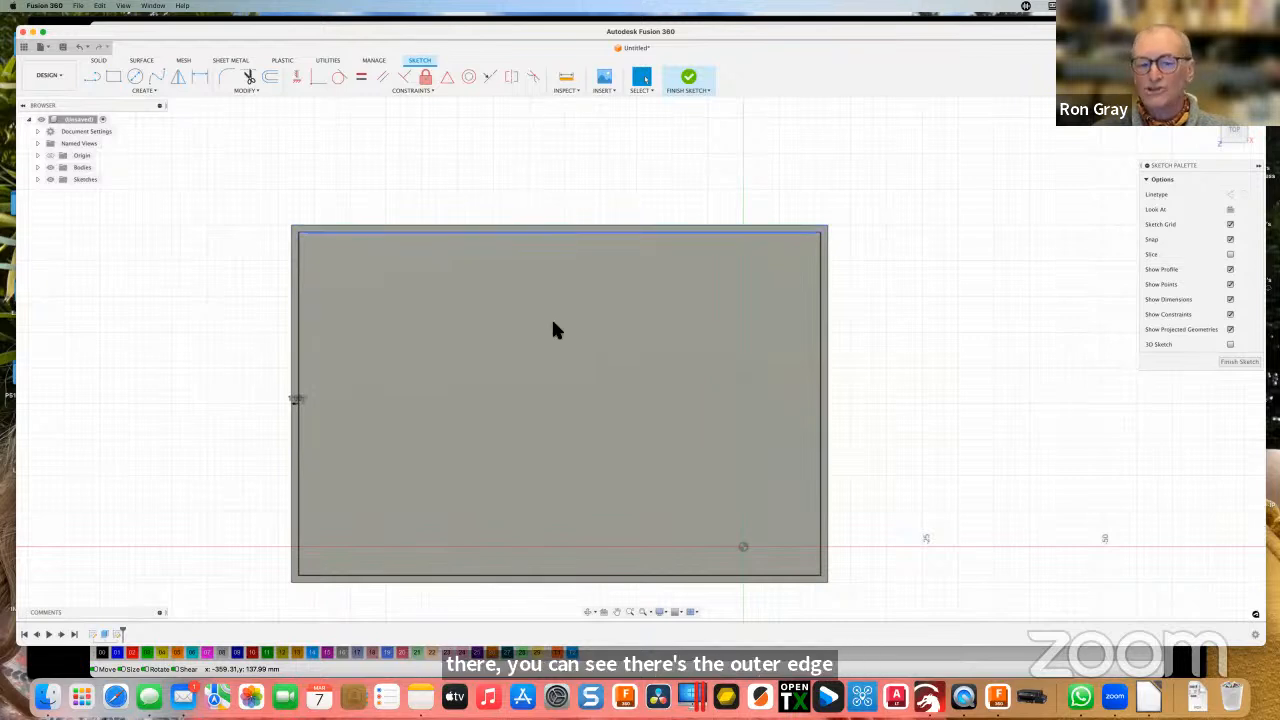
{"action": "left_click", "coordinate": [600, 400]}
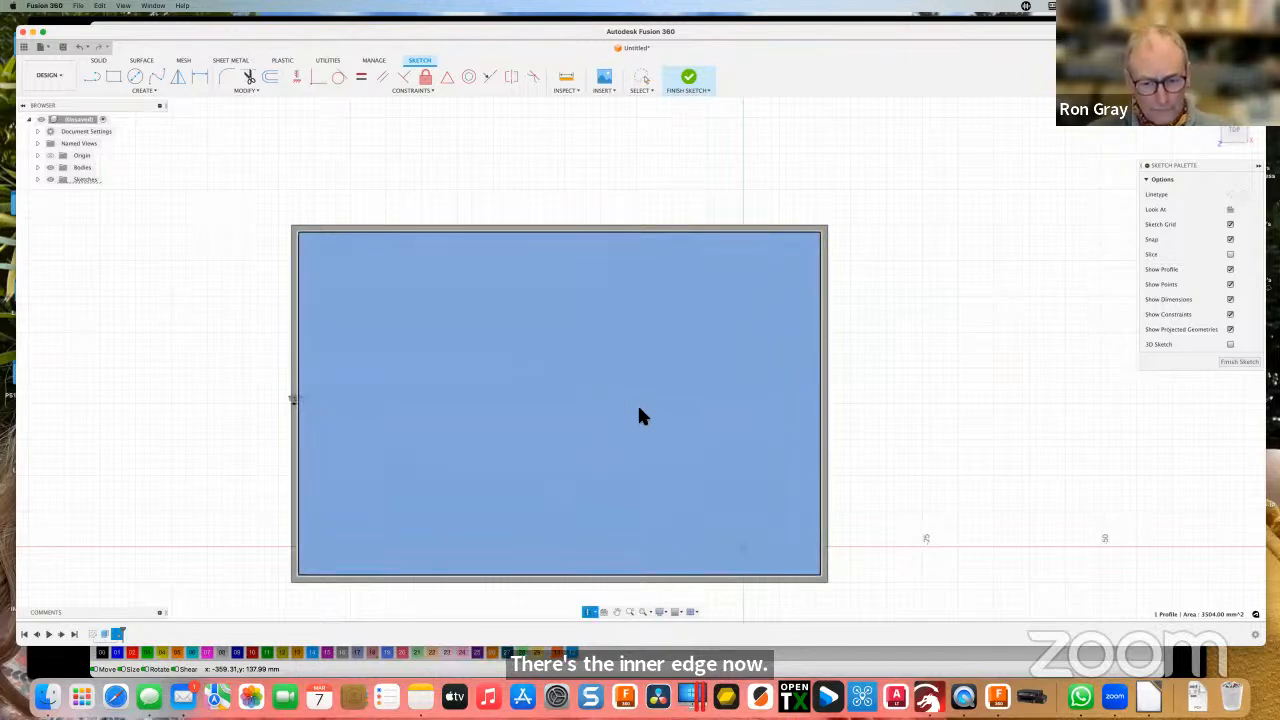
{"action": "middle_click_drag", "start_coordinate": [640, 408], "coordinate": [639, 370], "text": "shift"}
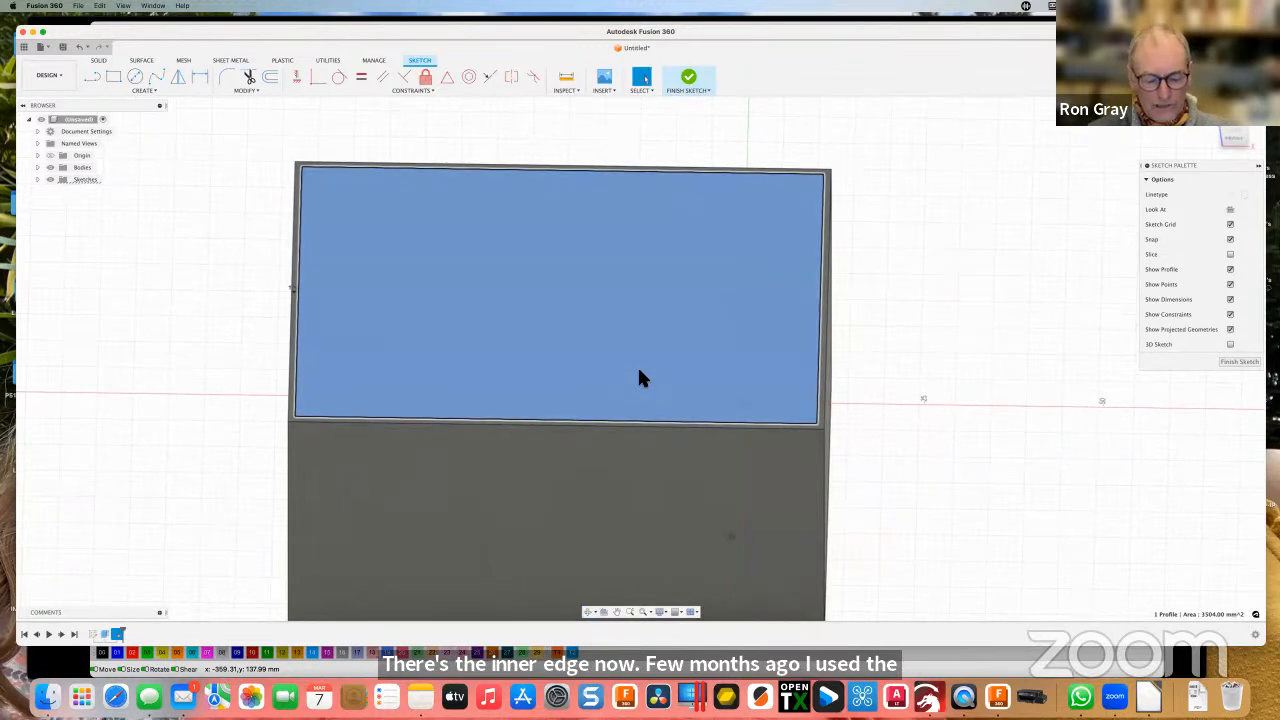
{"action": "key", "text": "e"}
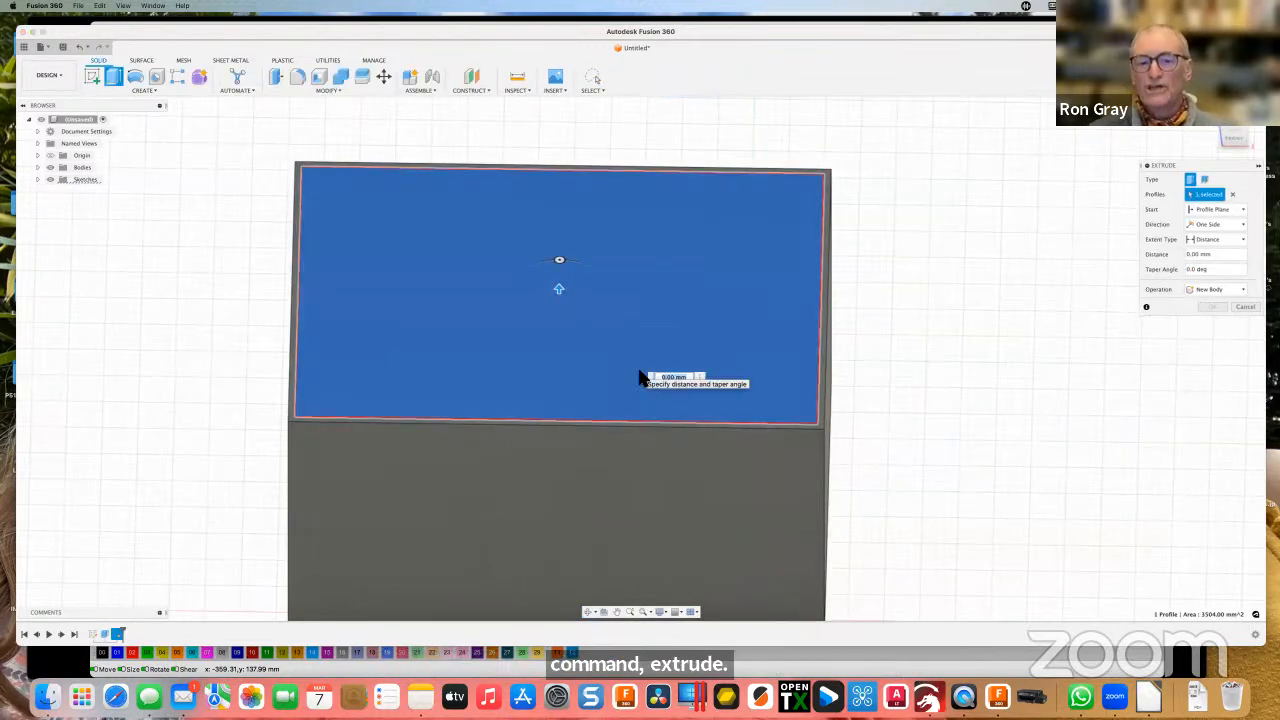
{"action": "middle_click_drag", "start_coordinate": [857, 366], "coordinate": [903, 351]}
{"action": "scroll", "coordinate": [811, 323], "scroll_direction": "down", "scroll_amount": 3}
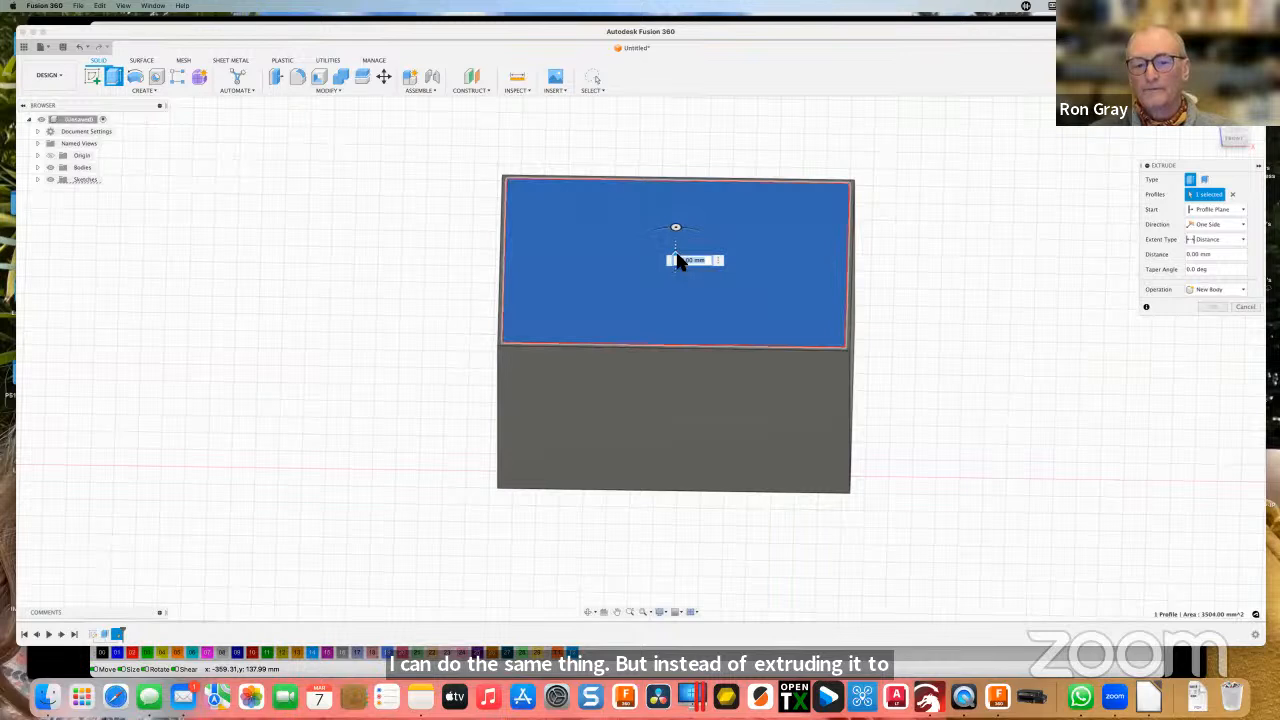
{"action": "left_click_drag", "start_coordinate": [678, 262], "coordinate": [694, 384]}
{"action": "key", "text": "Return"}
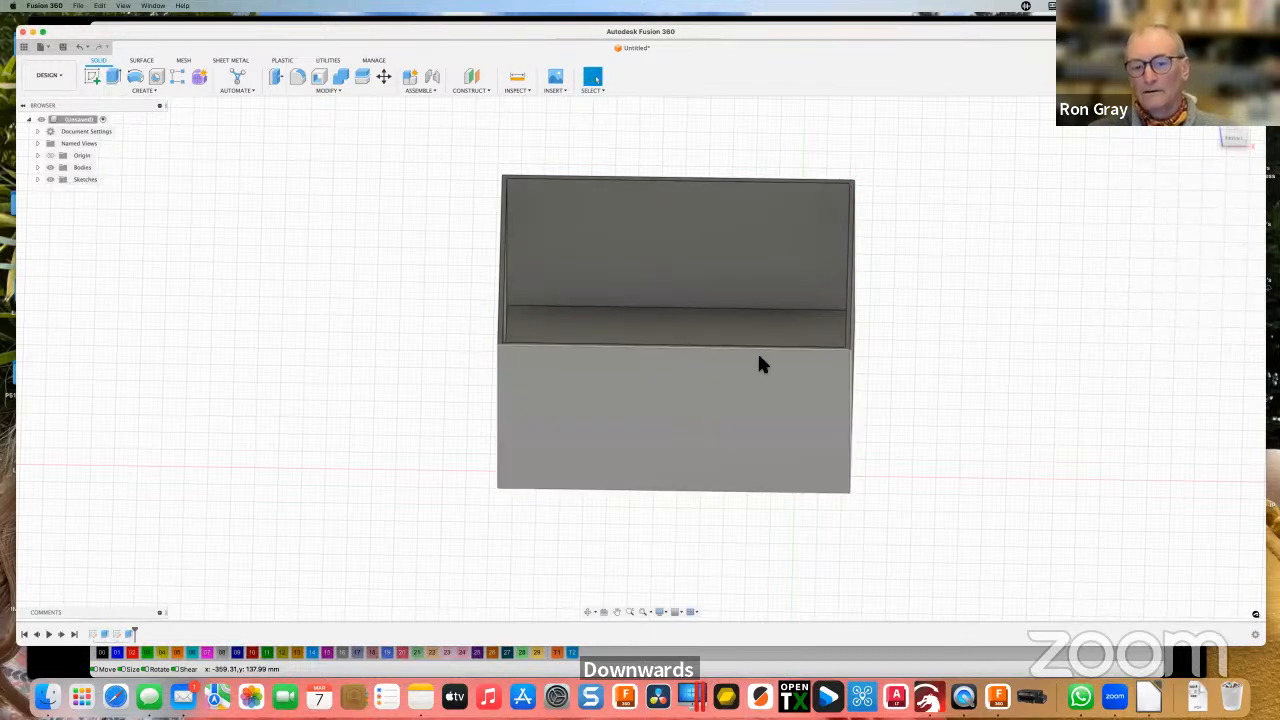
{"action": "mouse_move", "coordinate": [889, 364]}
{"action": "middle_mouse_down", "text": "shift"}
{"action": "mouse_move", "coordinate": [882, 380]}
{"action": "mouse_move", "coordinate": [847, 384]}
{"action": "mouse_move", "coordinate": [791, 366]}
{"action": "mouse_move", "coordinate": [814, 383]}
{"action": "mouse_move", "coordinate": [838, 367]}
{"action": "mouse_move", "coordinate": [826, 360]}
{"action": "mouse_move", "coordinate": [854, 363]}
{"action": "mouse_move", "coordinate": [843, 354]}
{"action": "mouse_move", "coordinate": [845, 374]}
{"action": "mouse_move", "coordinate": [886, 363]}
{"action": "middle_mouse_up", "text": "shift"}
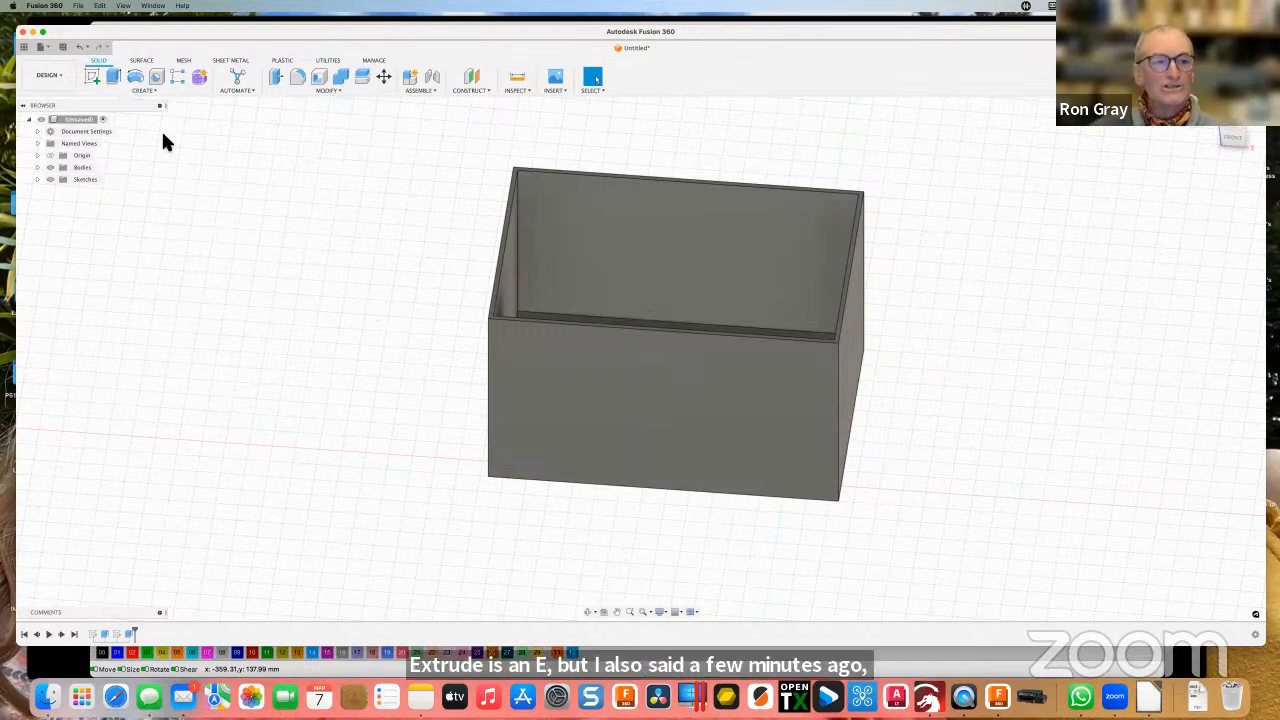
Undo the cut extrusion and the inward offset, returning to the top-face sketch on the solid block.
{"action": "left_click", "coordinate": [84, 48]}
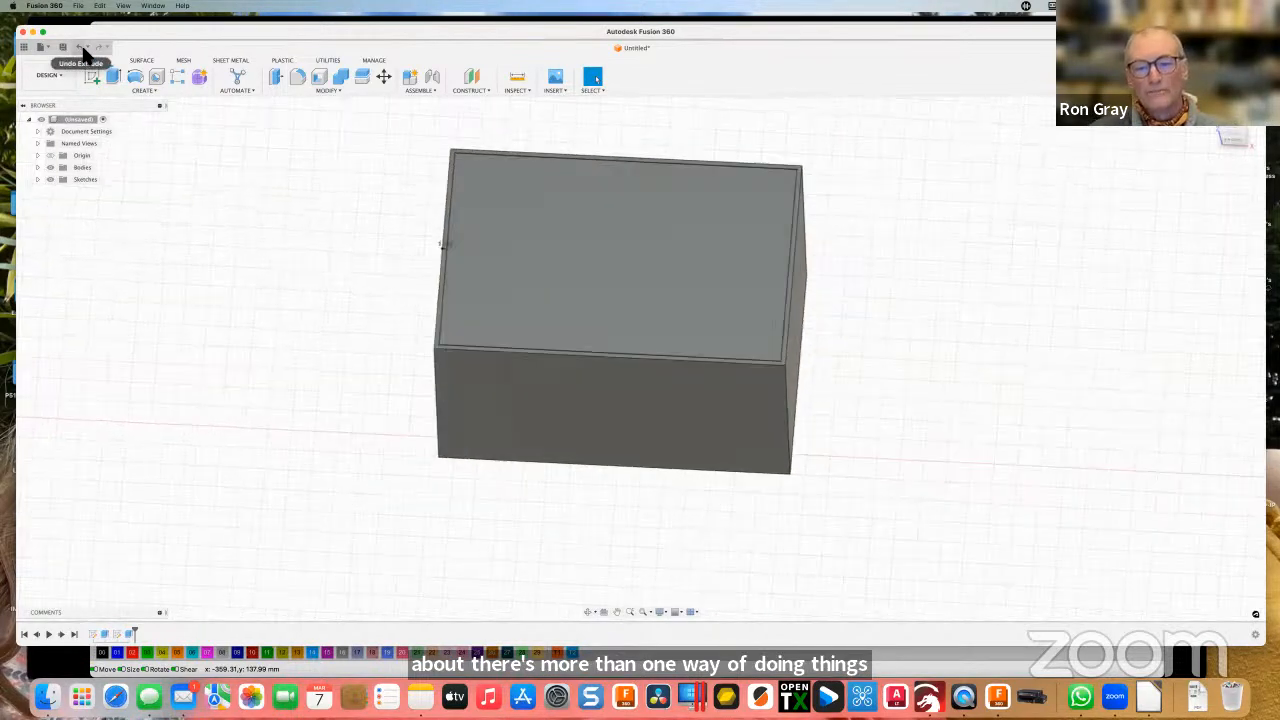
{"action": "left_click", "coordinate": [84, 48]}
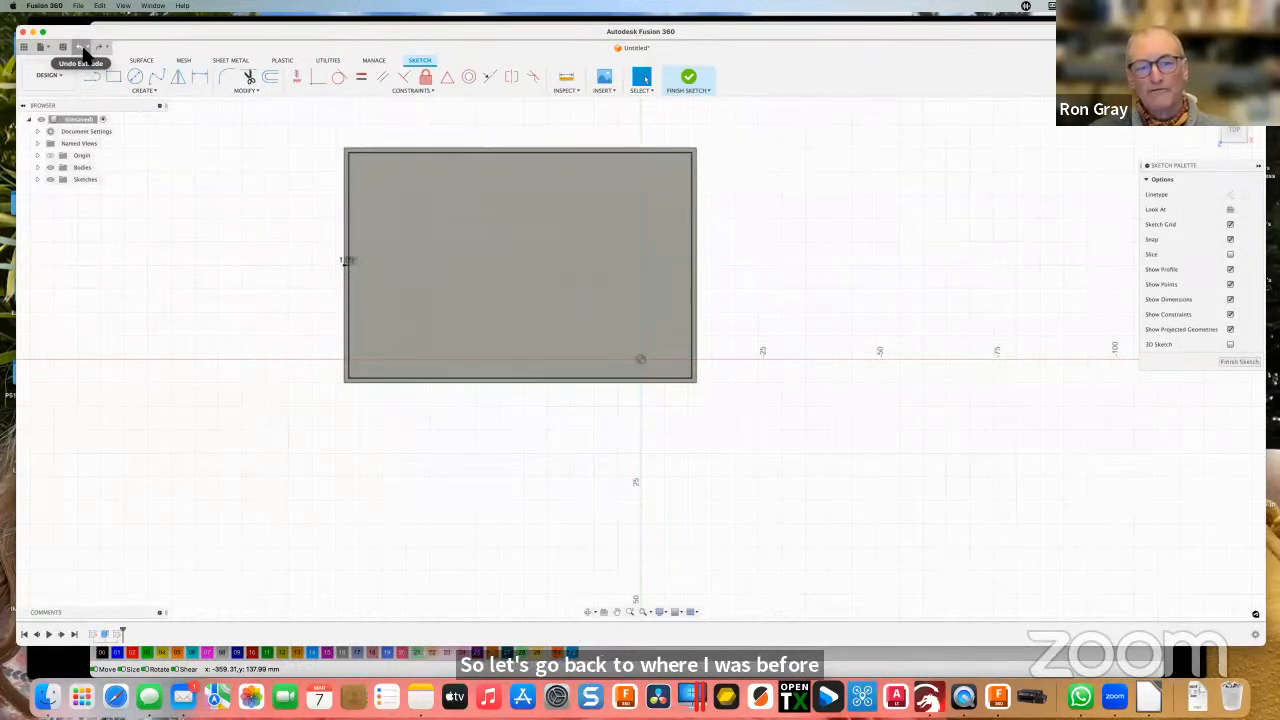
{"action": "left_click", "coordinate": [84, 48]}
{"action": "middle_click_drag", "start_coordinate": [562, 491], "coordinate": [568, 449], "text": "shift"}
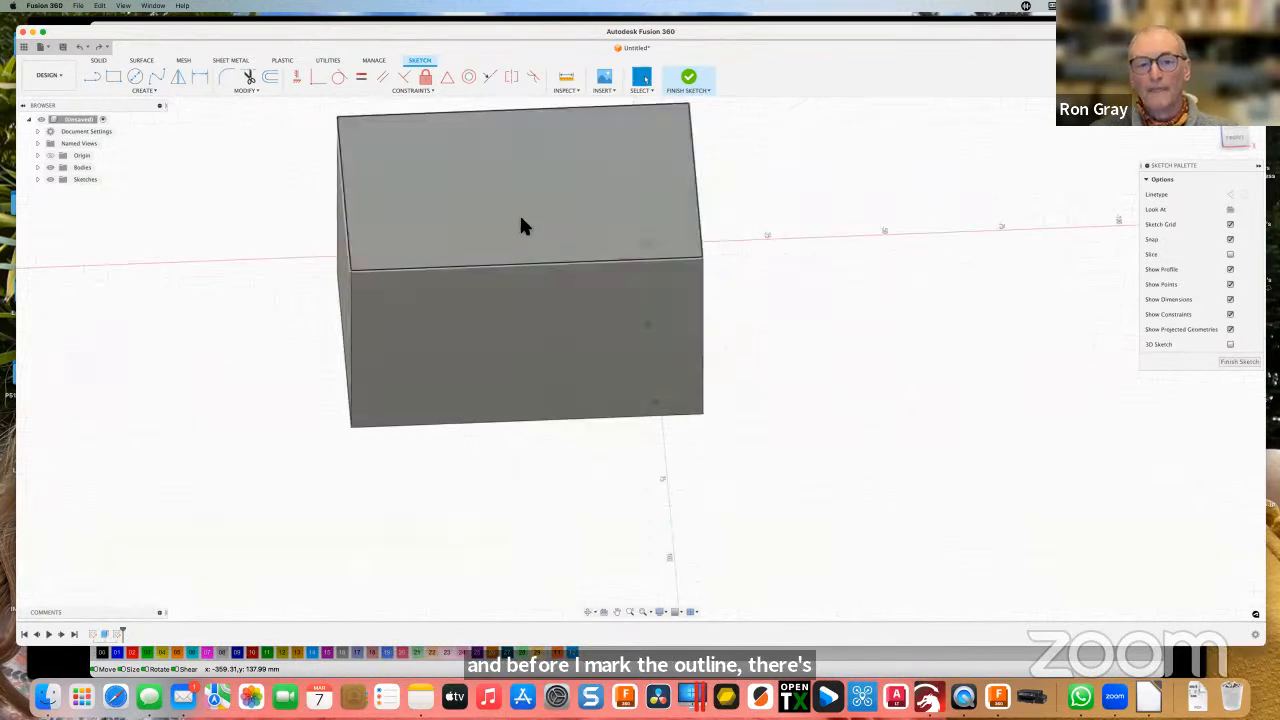
{"action": "middle_click_drag", "start_coordinate": [541, 232], "coordinate": [656, 330]}
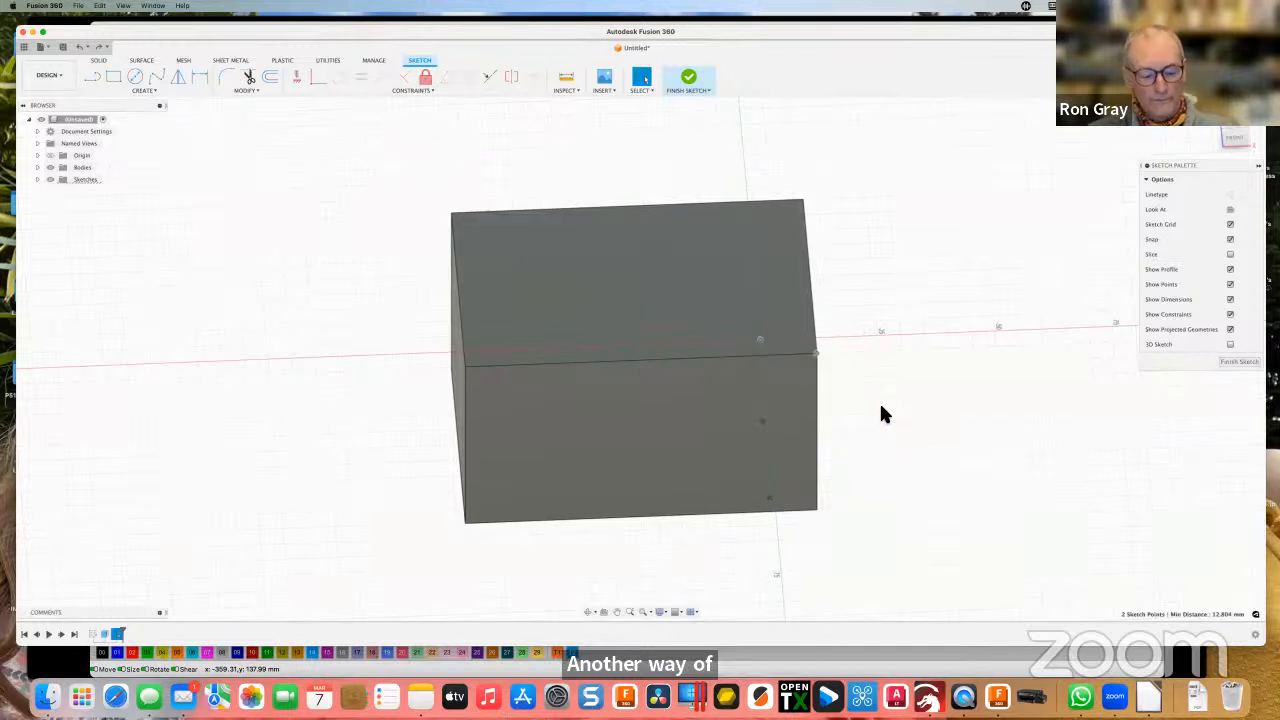
Select the block's whole body instead of only its top face, and finish the sketch.
{"action": "left_click", "coordinate": [531, 309]}
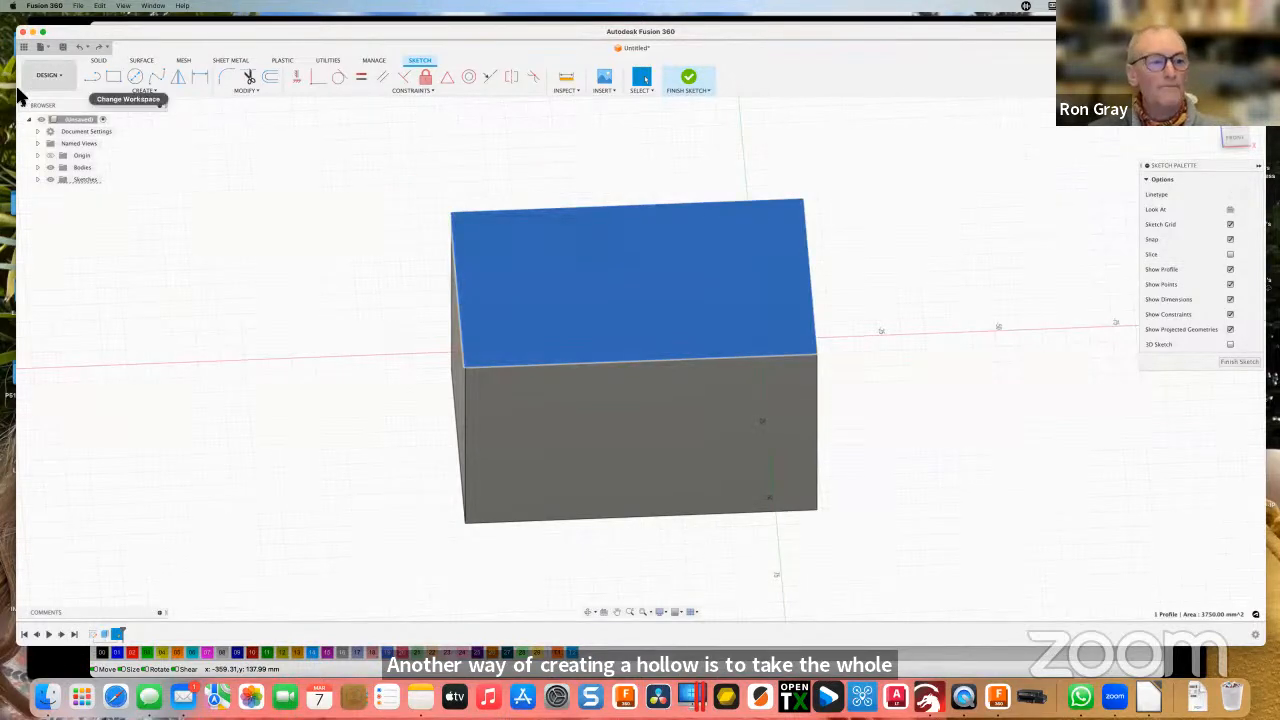
{"action": "left_click", "coordinate": [38, 168]}
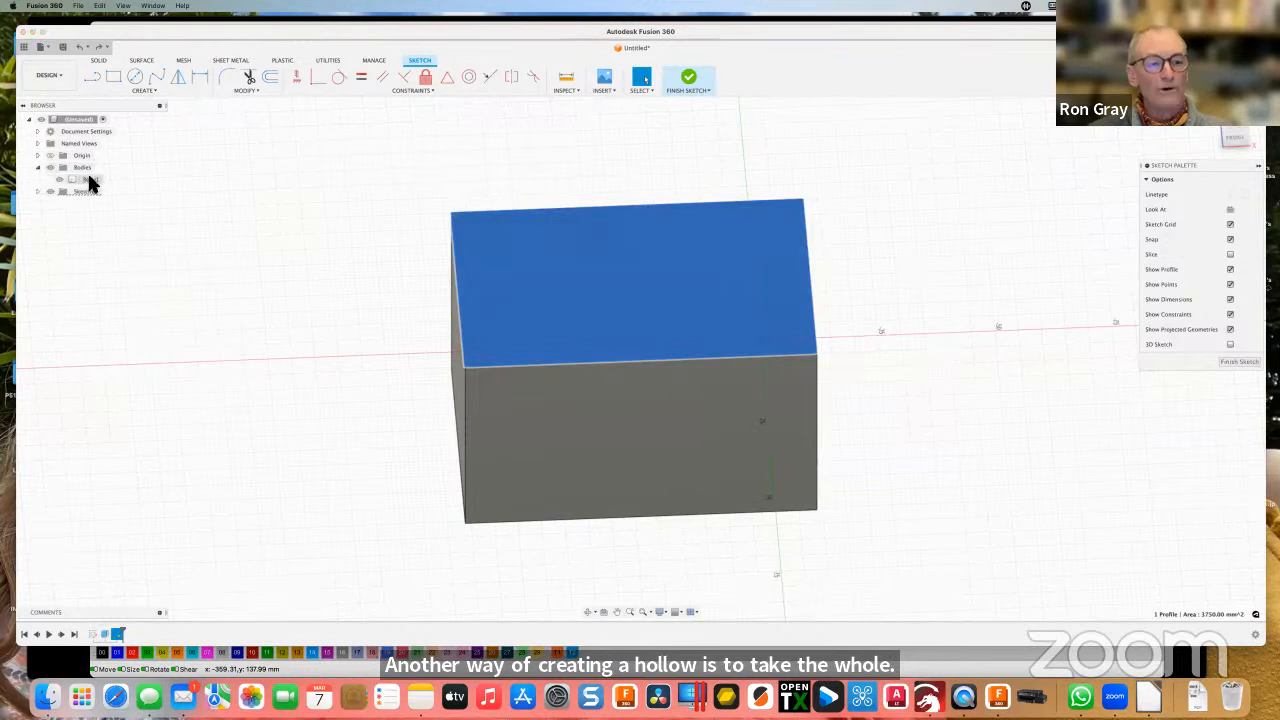
{"action": "left_click", "coordinate": [89, 180]}
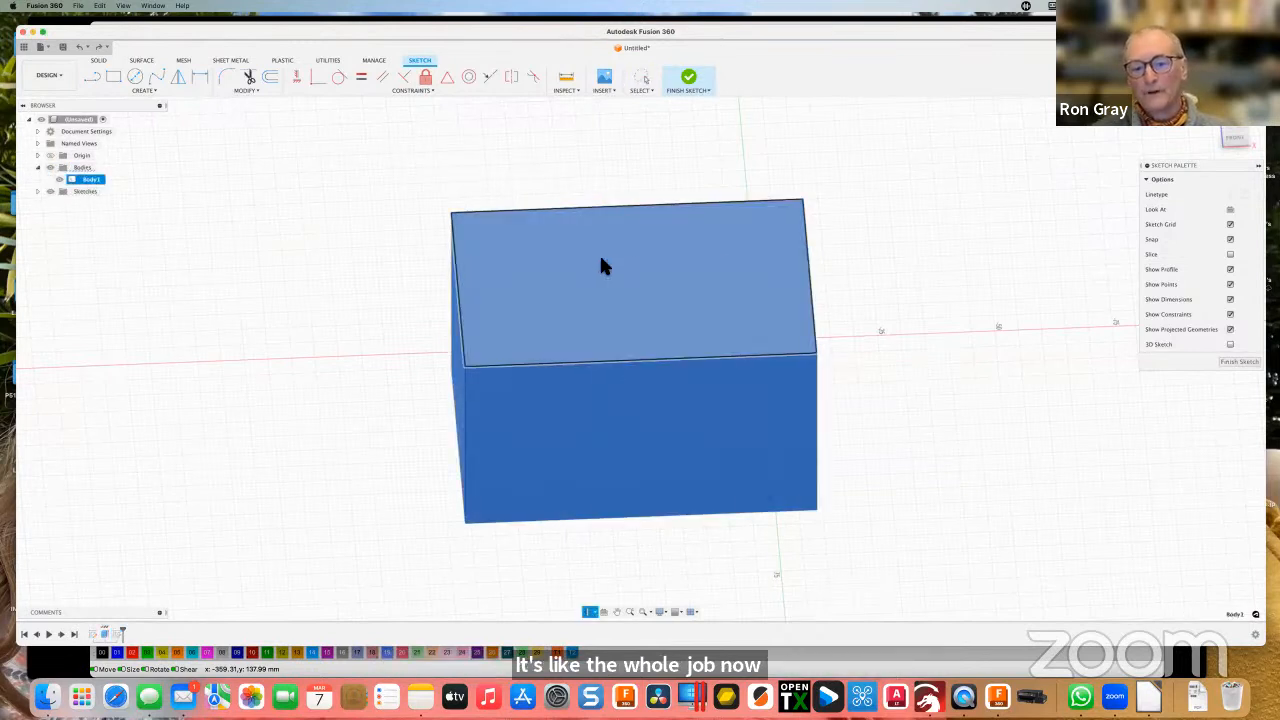
{"action": "right_click", "coordinate": [600, 258]}
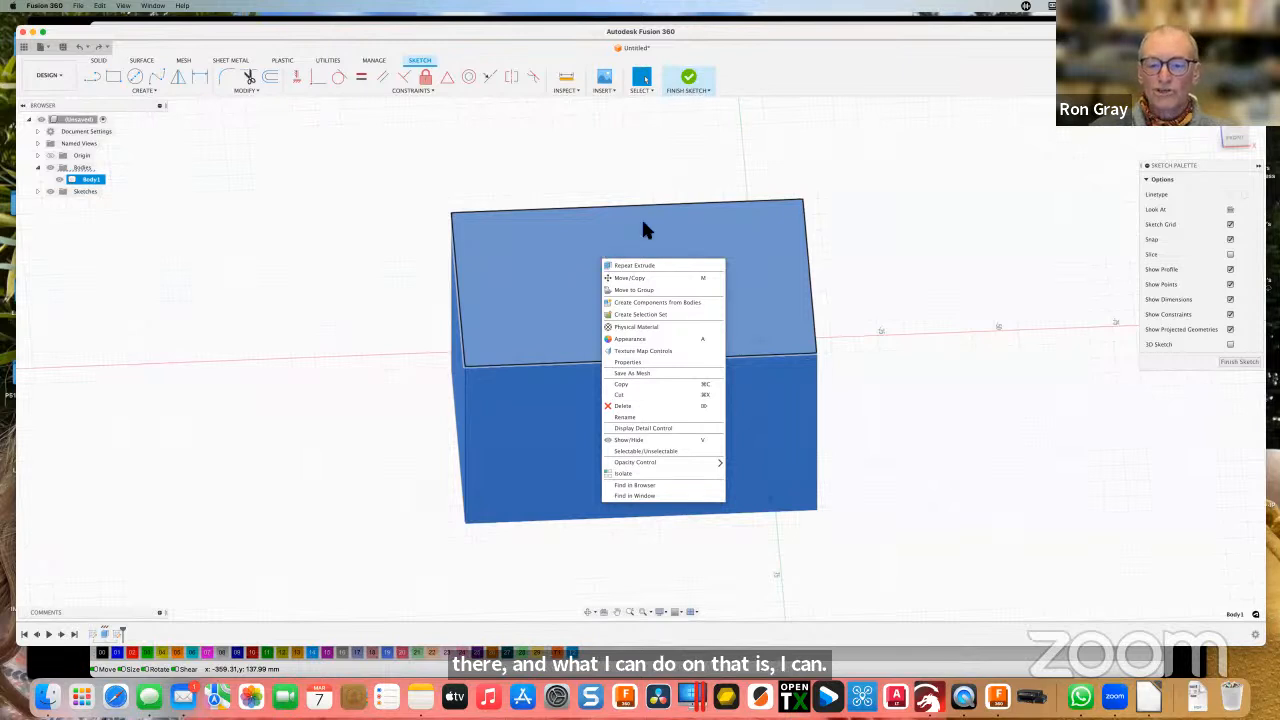
{"action": "left_click", "coordinate": [337, 222]}
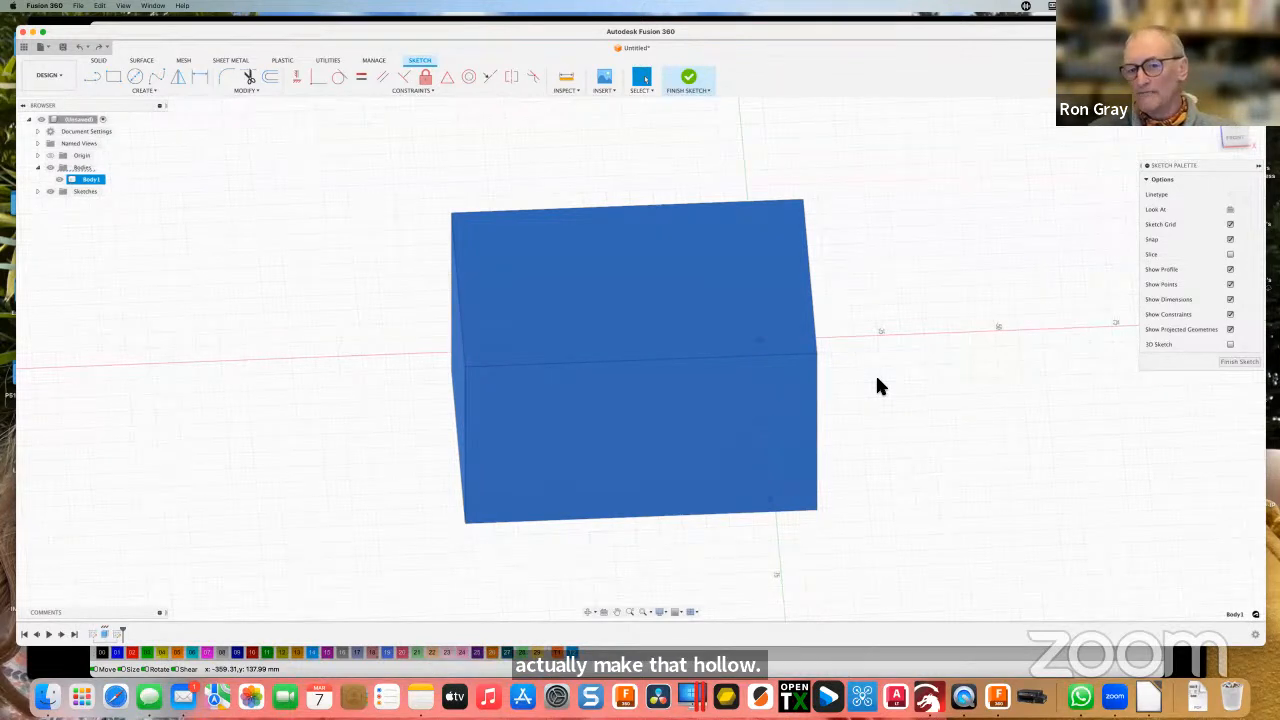
{"action": "left_click", "coordinate": [688, 88]}
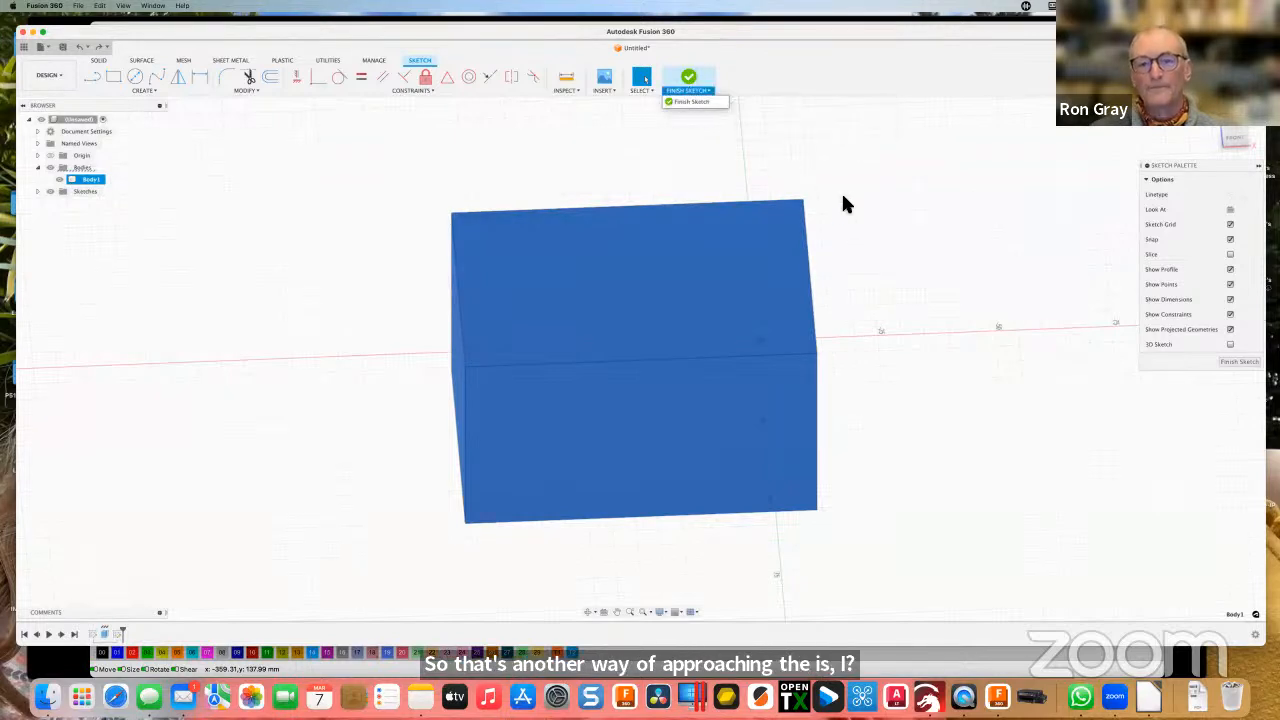
{"action": "left_click", "coordinate": [692, 101]}
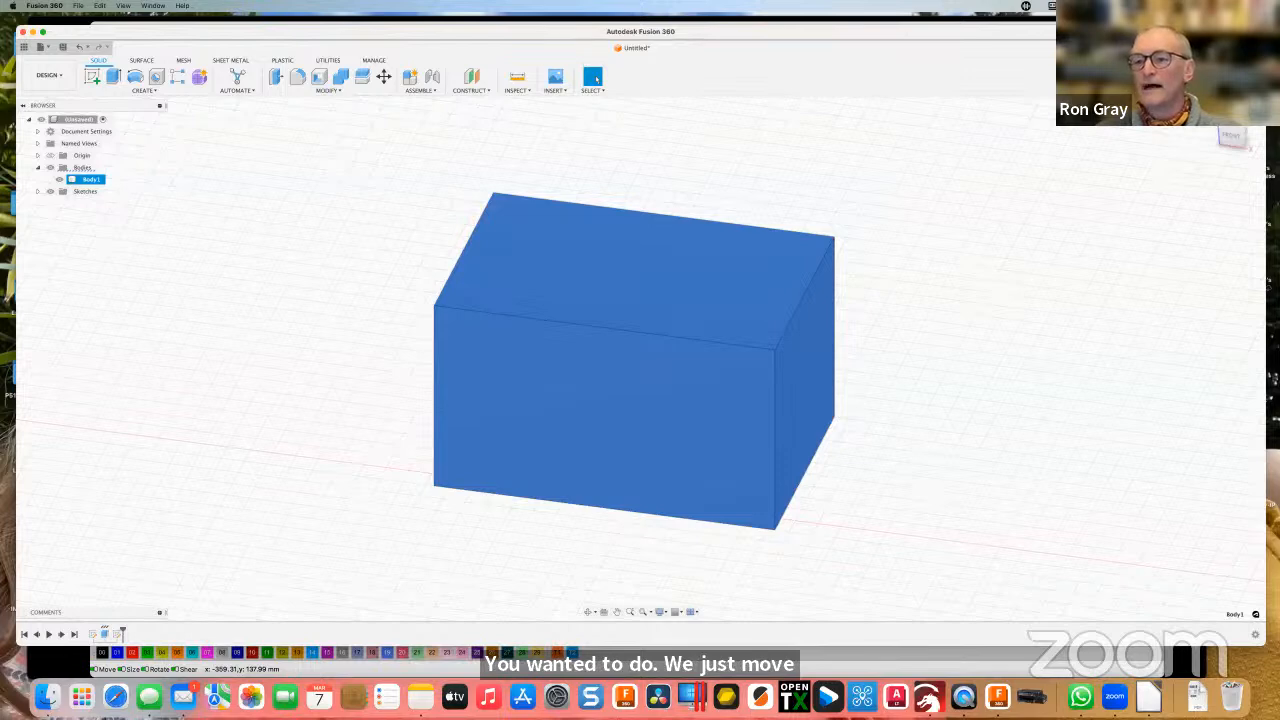
Narrow the modelling window and reposition it on the desktop to clear its edges.
{"action": "left_click_drag", "start_coordinate": [1094, 28], "coordinate": [1066, 33]}
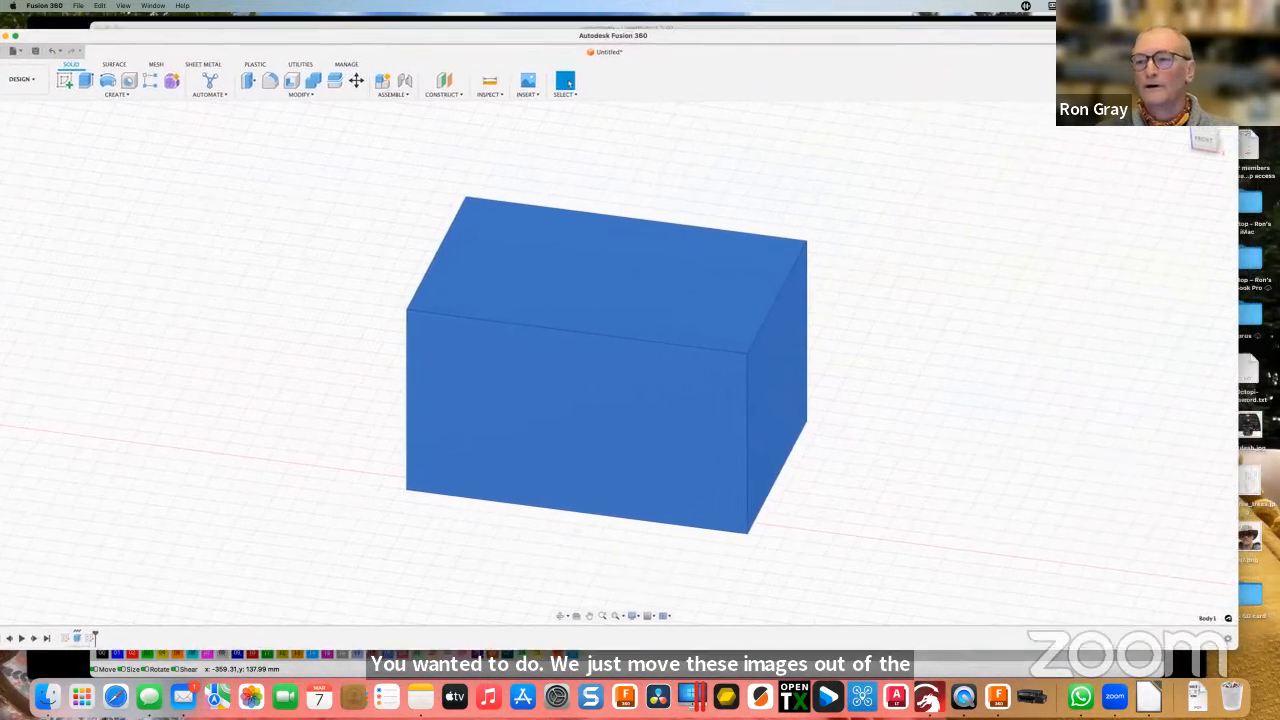
{"action": "left_click_drag", "start_coordinate": [1238, 60], "coordinate": [1153, 60]}
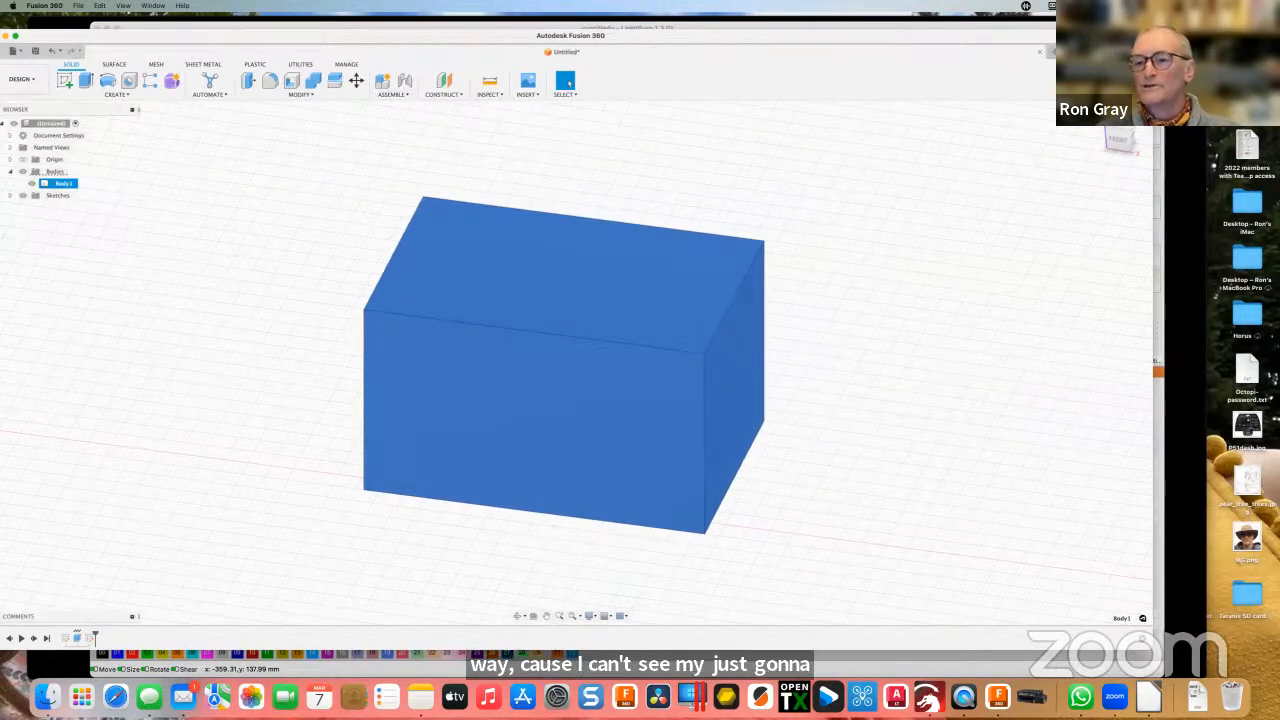
{"action": "left_click_drag", "start_coordinate": [988, 36], "coordinate": [1083, 71]}
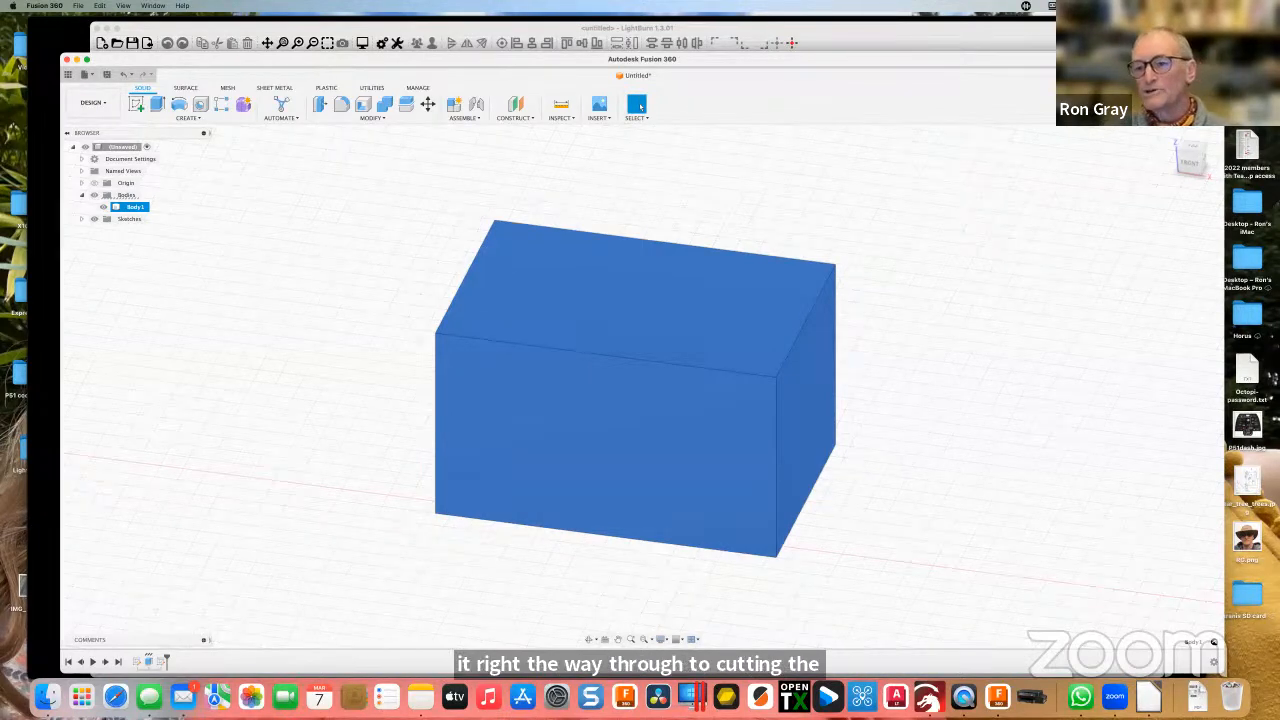
Start a new design and create a sketch on the horizontal origin plane.
{"action": "key", "text": "super+n"}
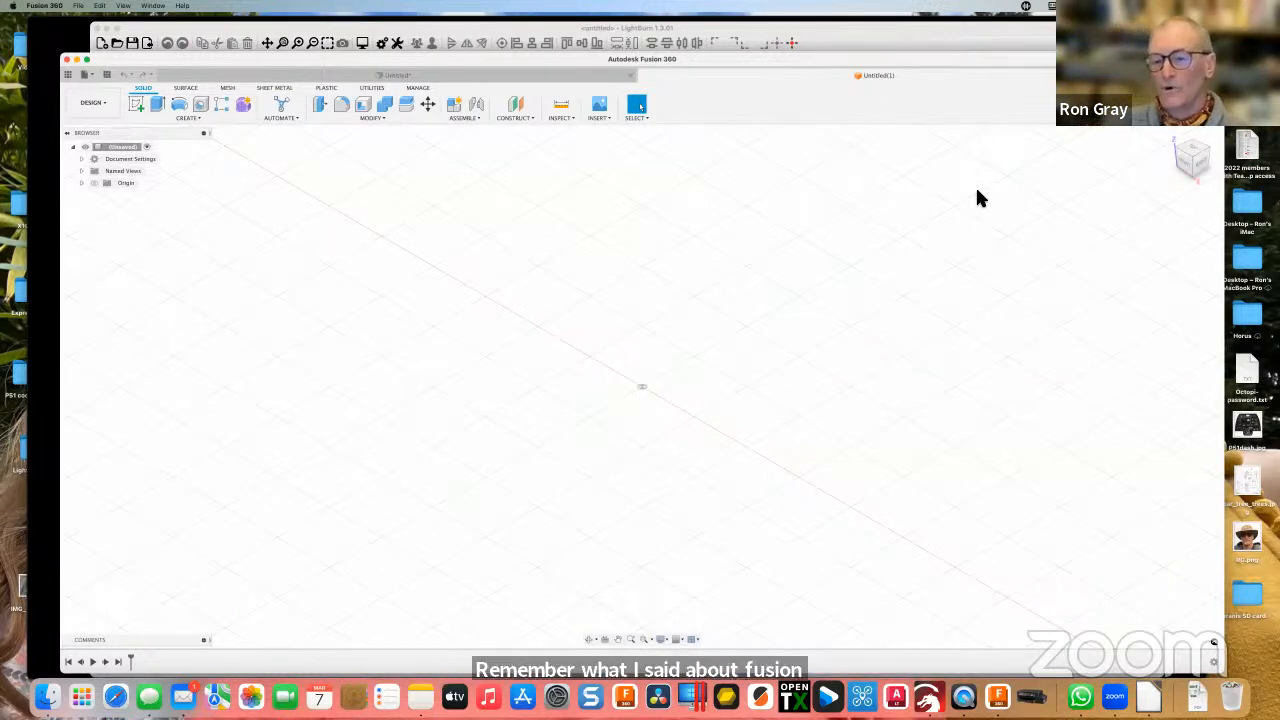
{"action": "left_click", "coordinate": [138, 103]}
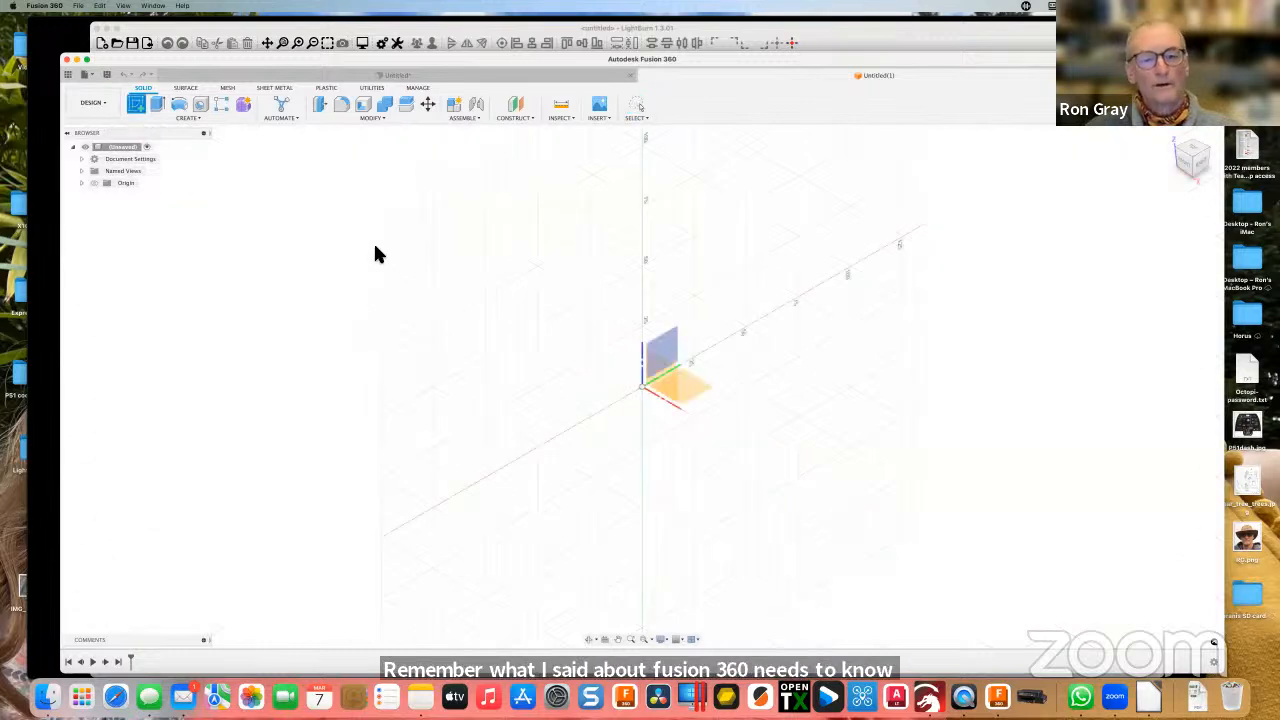
{"action": "left_click", "coordinate": [638, 428]}
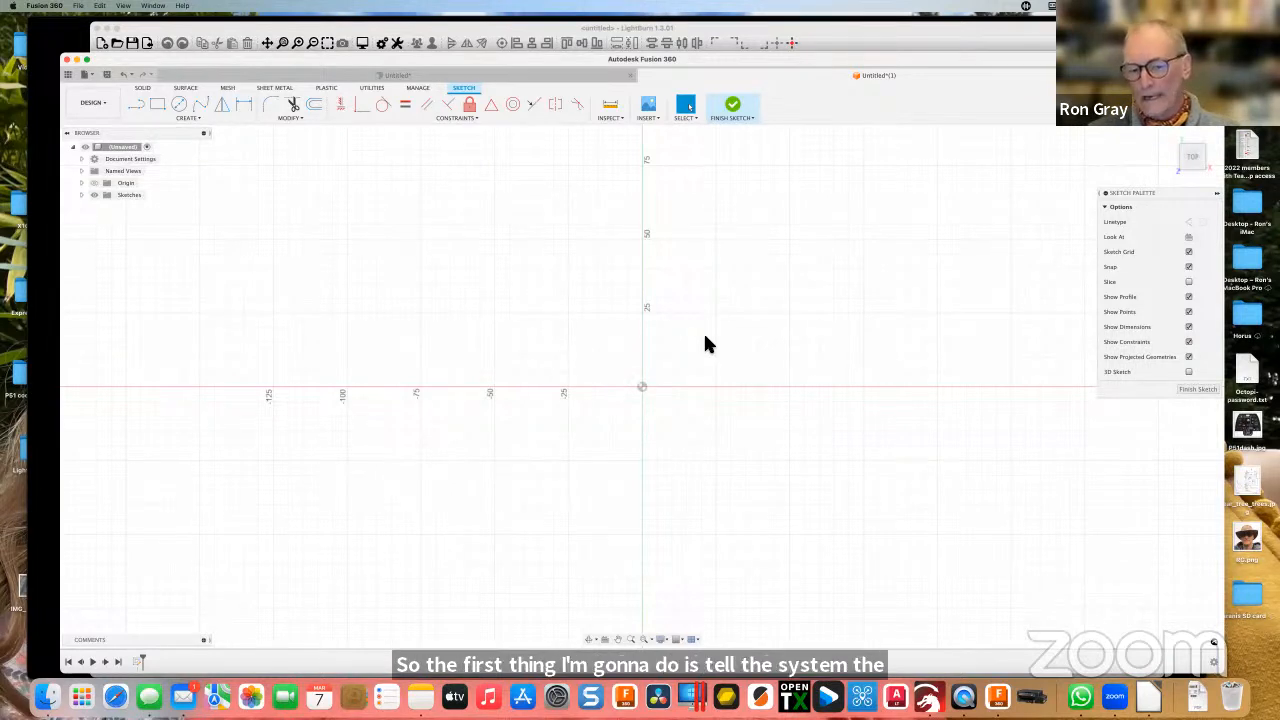
Place one sketch point at the origin and another about 125 mm away along the horizontal axis.
{"action": "left_click", "coordinate": [188, 118]}
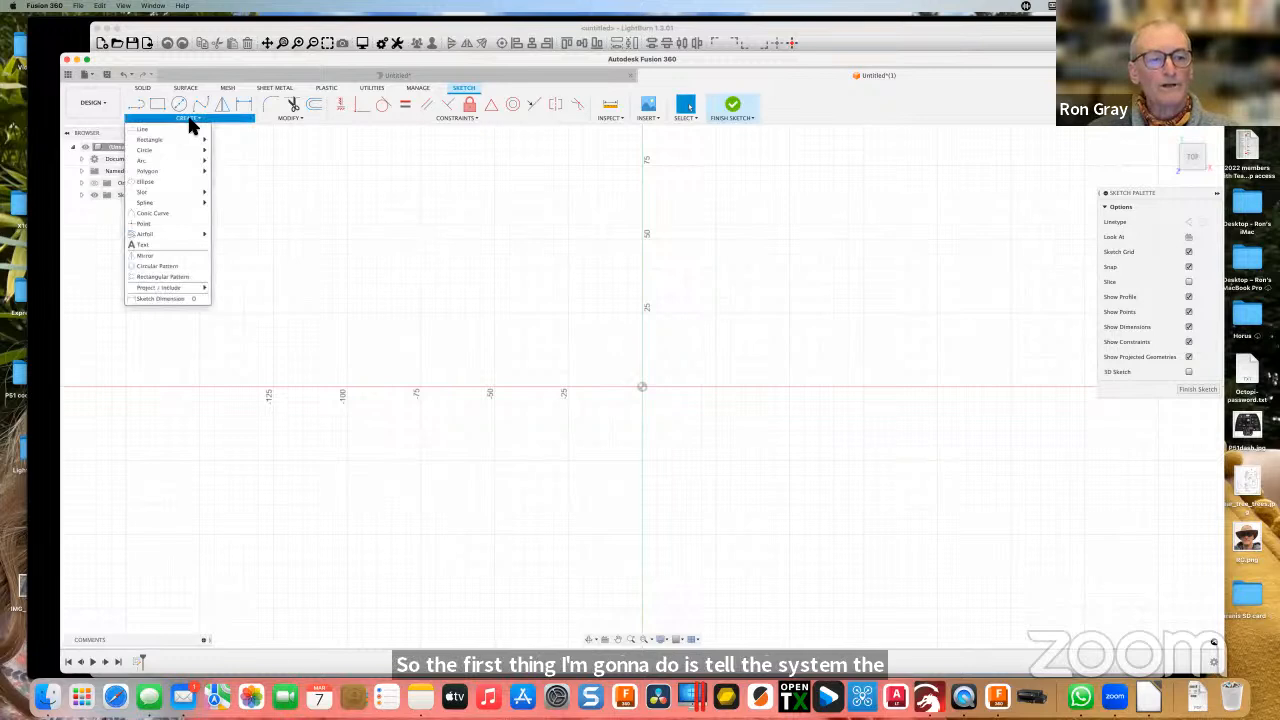
{"action": "left_click", "coordinate": [195, 226]}
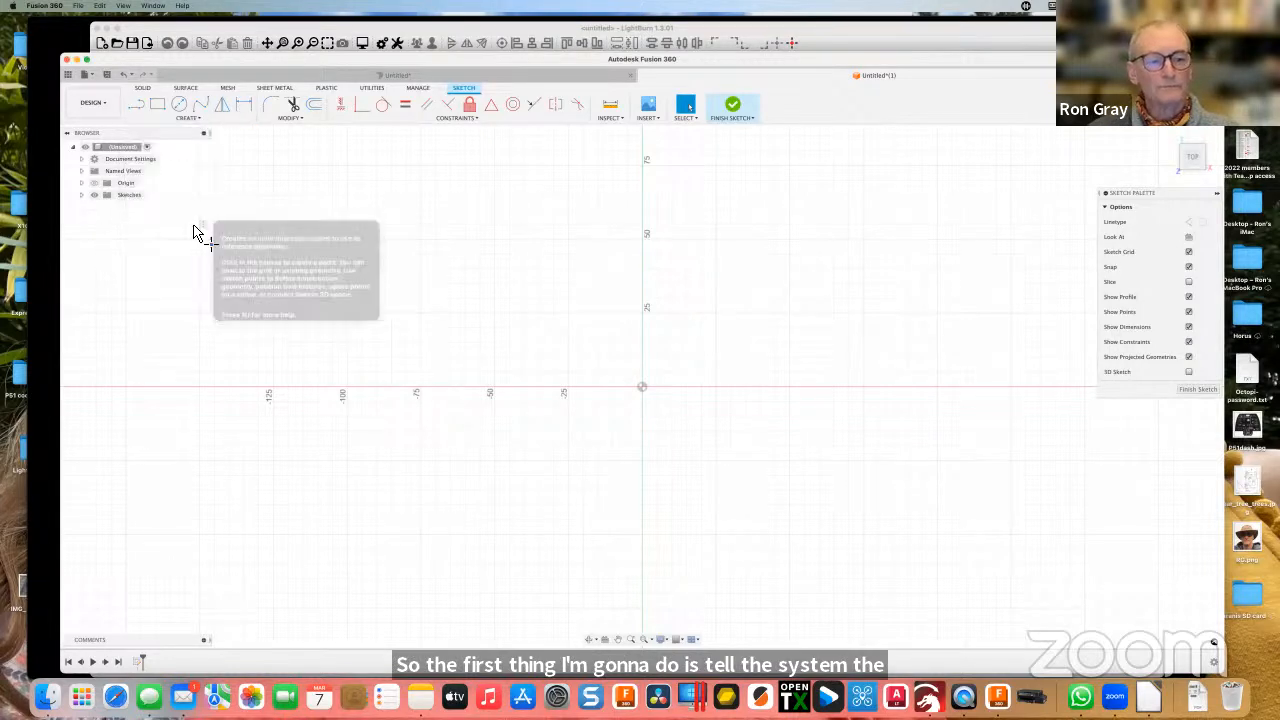
{"action": "left_click", "coordinate": [641, 388]}
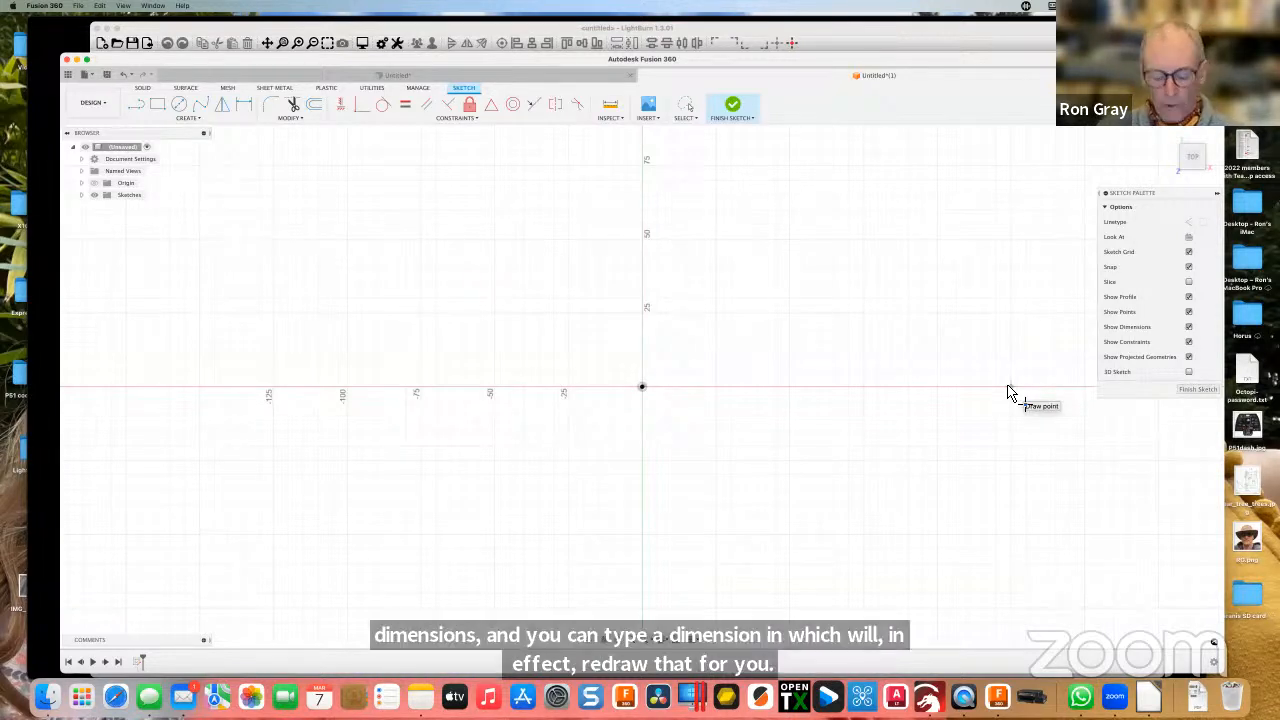
Dimension the horizontal distance between the origin point and the outer point as 150 mm.
{"action": "key", "text": "d"}
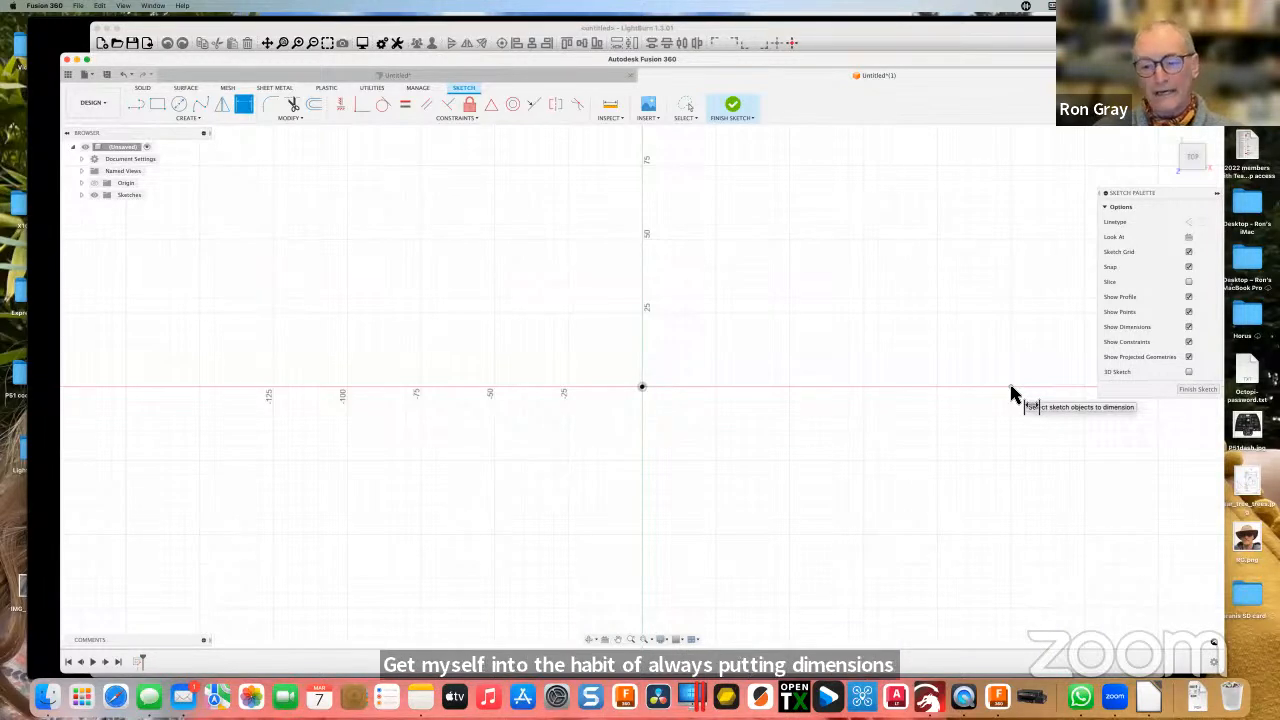
{"action": "left_click", "coordinate": [1011, 389]}
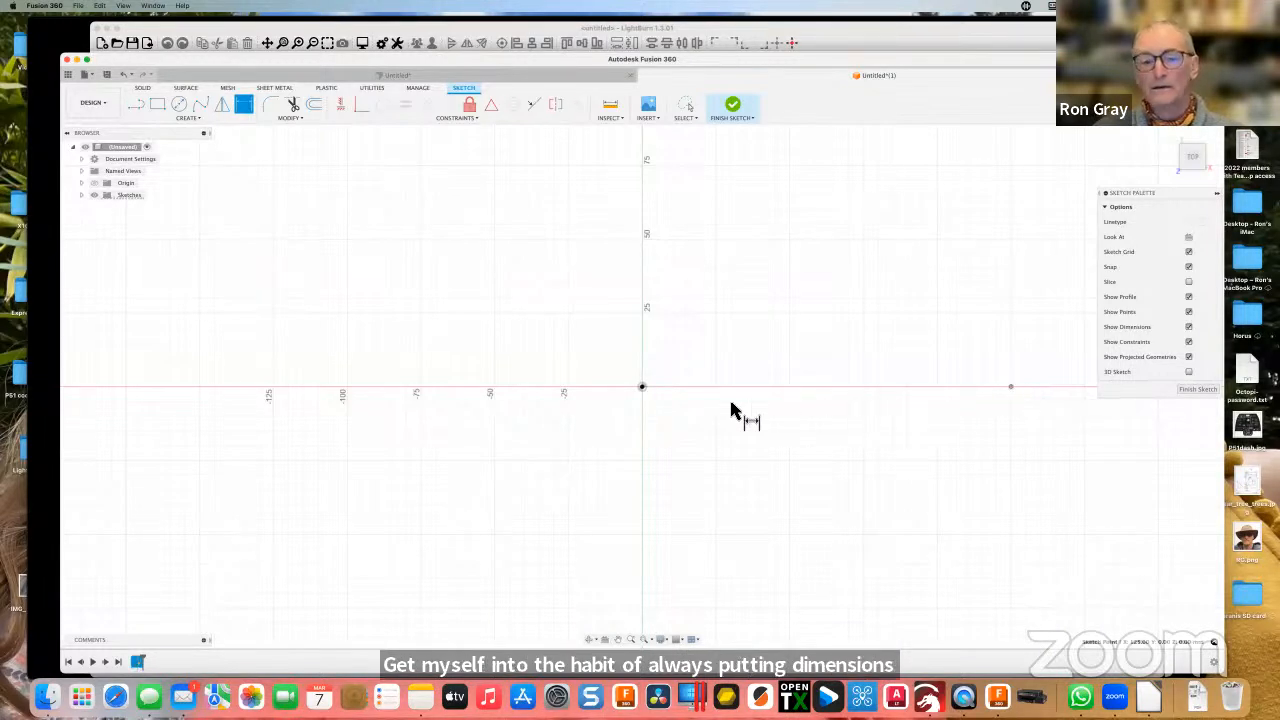
{"action": "left_click", "coordinate": [643, 388]}
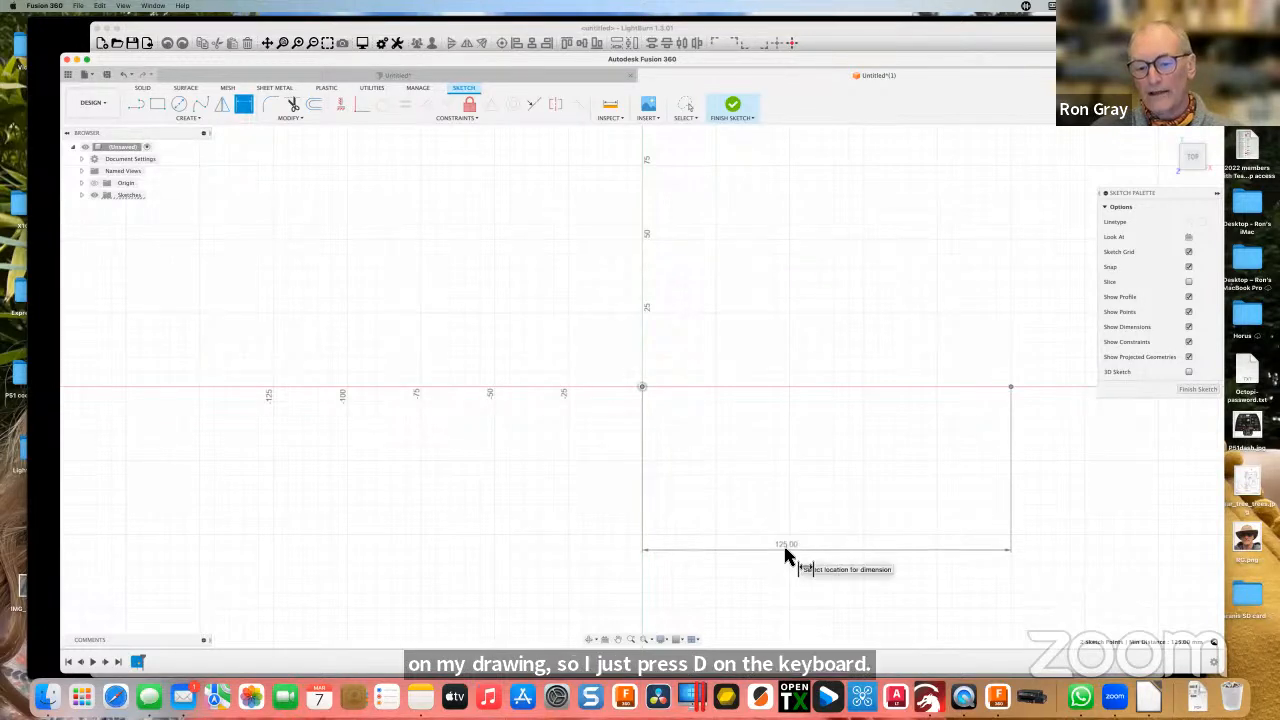
{"action": "left_click", "coordinate": [789, 550]}
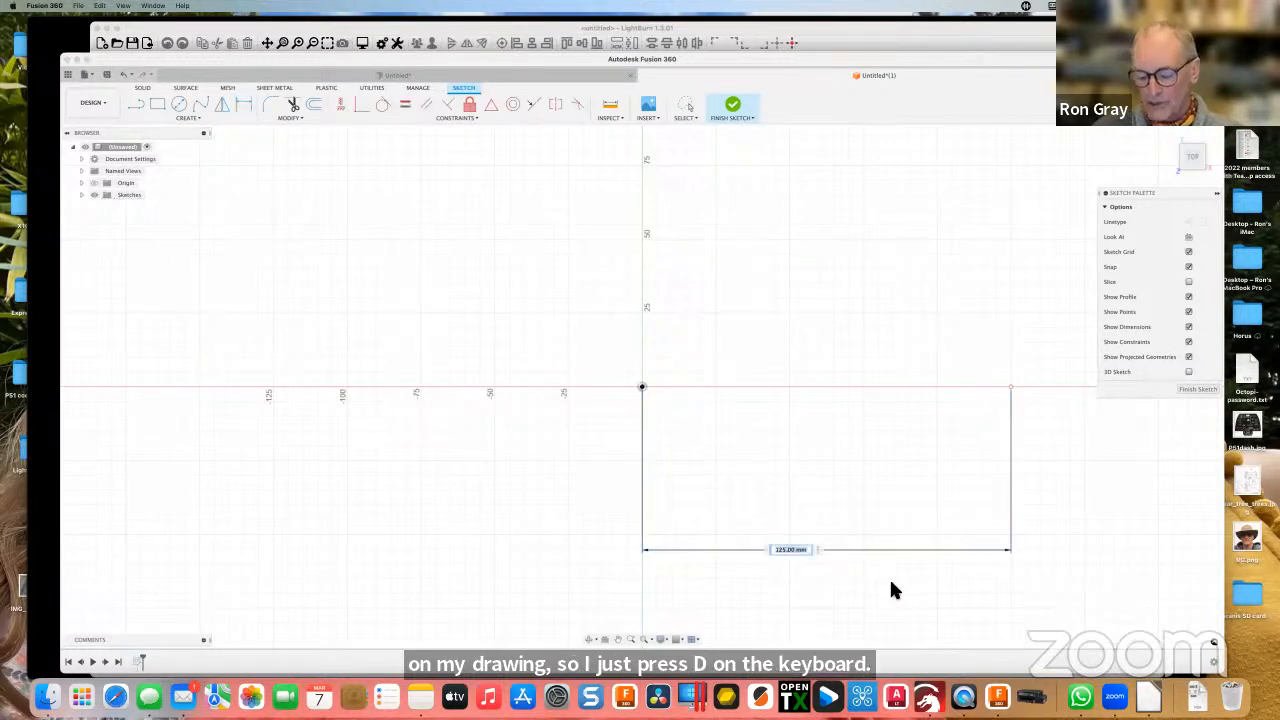
{"action": "type", "text": "150"}
{"action": "key", "text": "Return"}
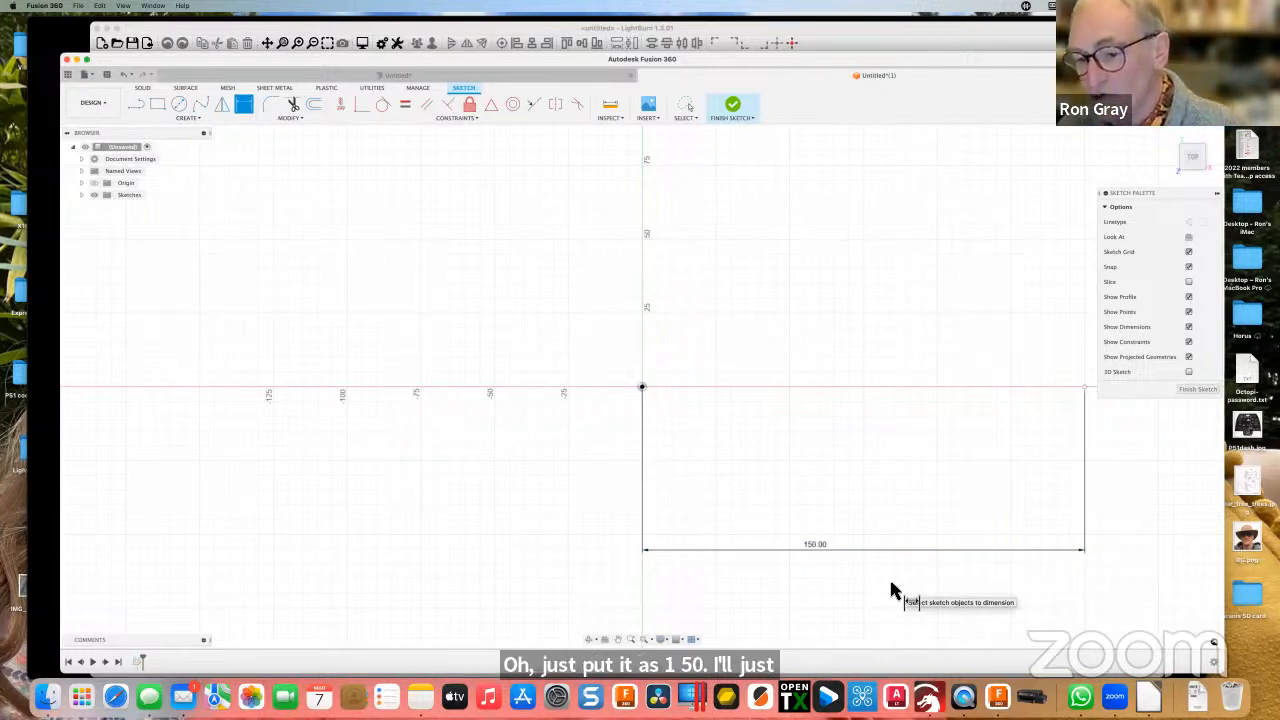
Draw two vertical lines about 50 mm long, centred on the horizontal axis about 25 mm and 50 mm from the origin.
{"action": "middle_click_drag", "start_coordinate": [836, 430], "coordinate": [586, 407]}
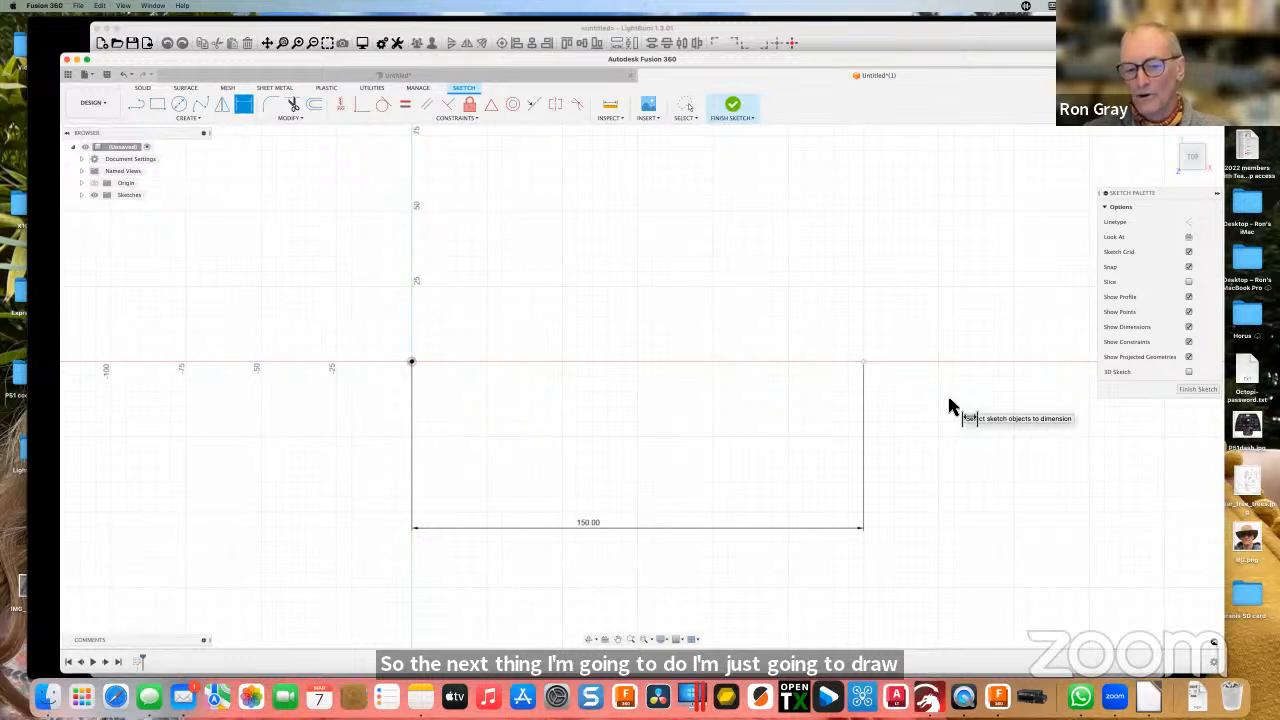
{"action": "left_click", "coordinate": [136, 106]}
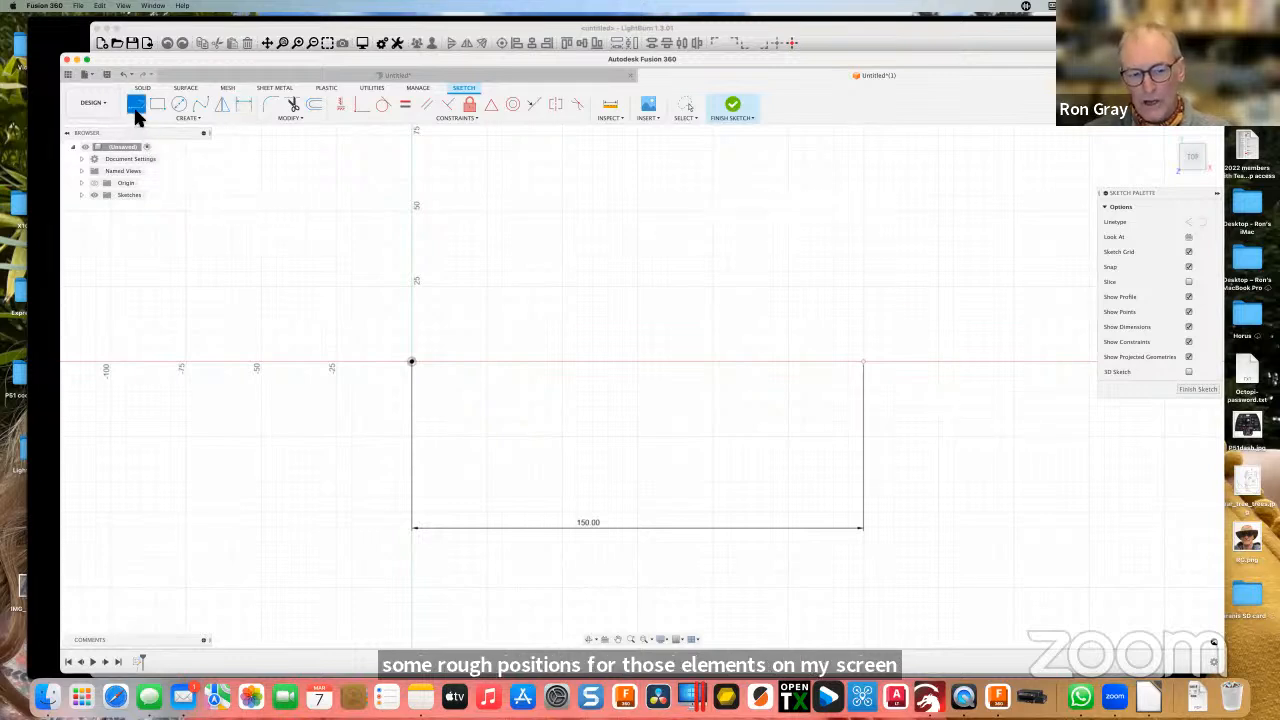
{"action": "left_click", "coordinate": [486, 440]}
{"action": "left_click", "coordinate": [488, 290]}
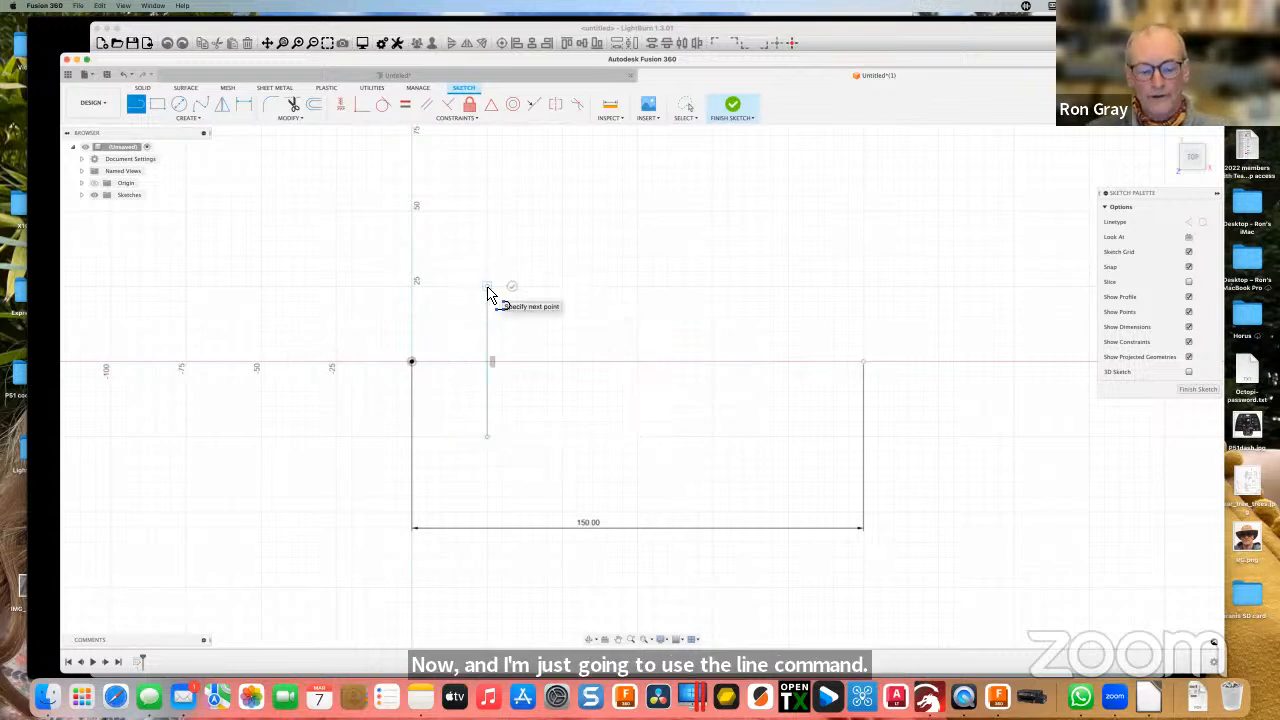
{"action": "key", "text": "Escape"}
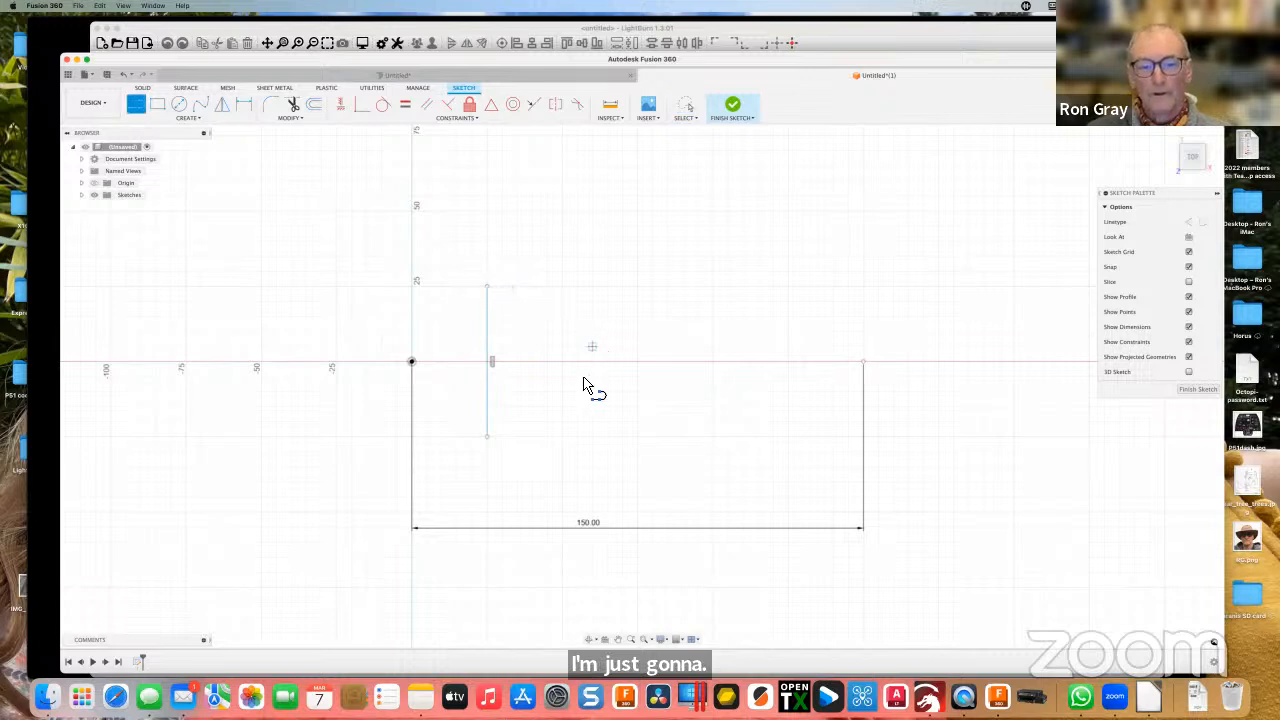
{"action": "left_click", "coordinate": [562, 436]}
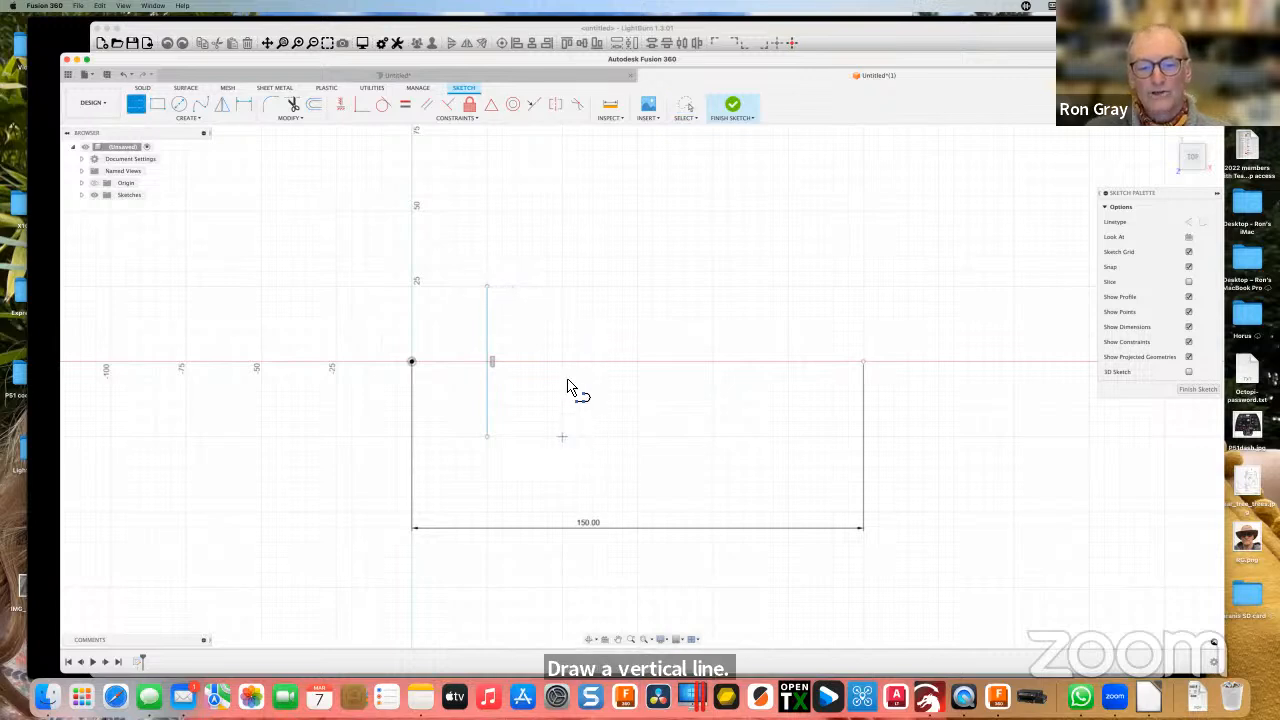
{"action": "left_click", "coordinate": [562, 290]}
{"action": "key", "text": "Escape"}
{"action": "key", "text": "Escape"}
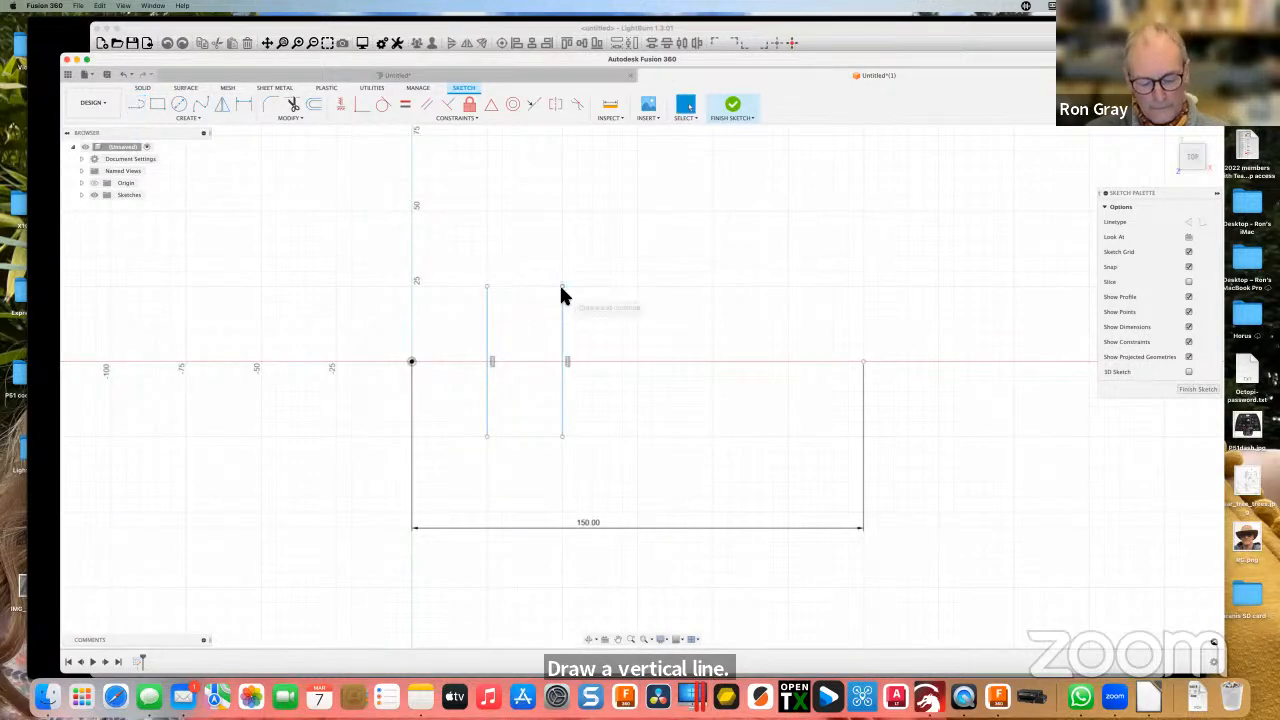
Draw two more vertical lines about 50 mm long, centred on the horizontal axis about 75 mm and 135 mm from the origin.
{"action": "key", "text": "l"}
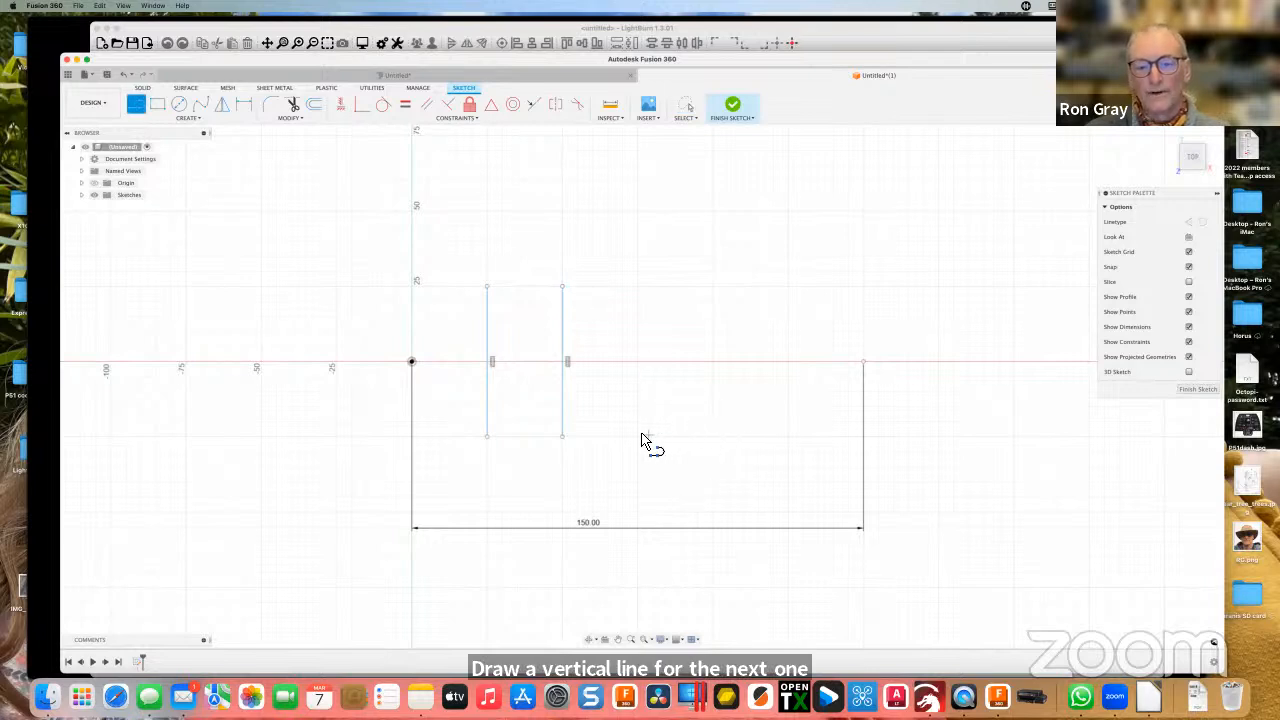
{"action": "left_click", "coordinate": [637, 436]}
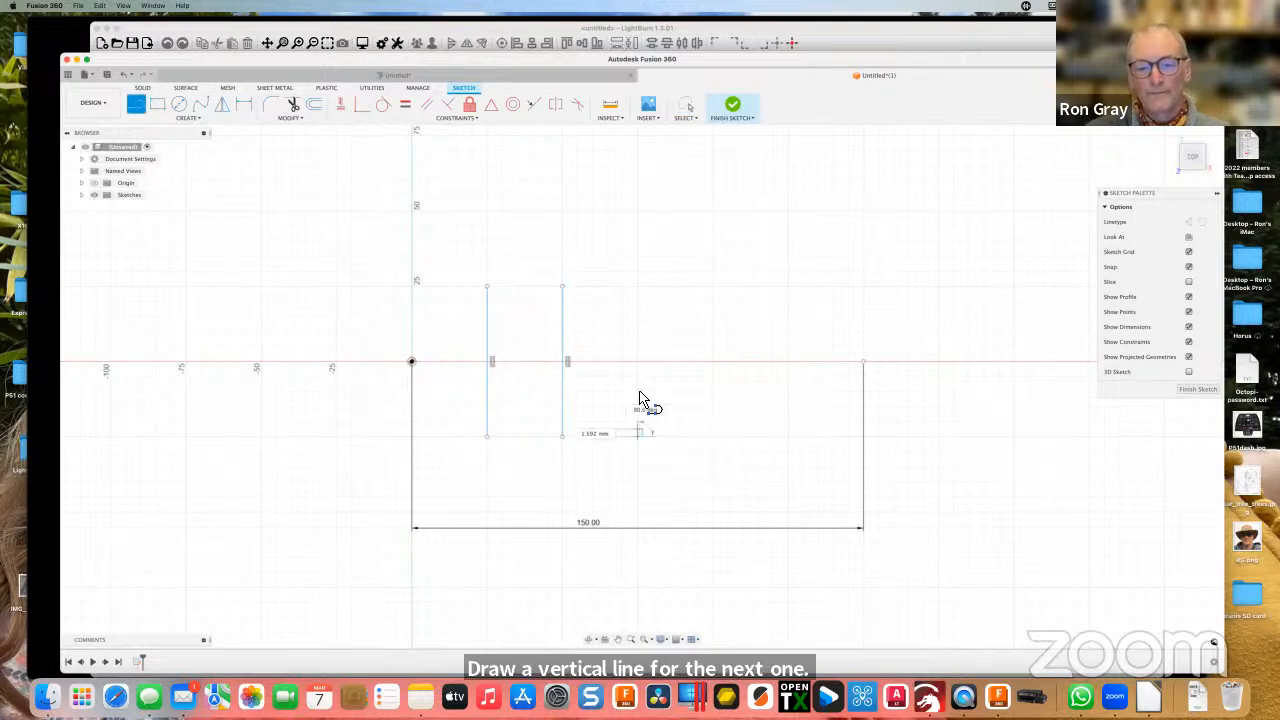
{"action": "left_click", "coordinate": [637, 288]}
{"action": "key", "text": "Escape"}
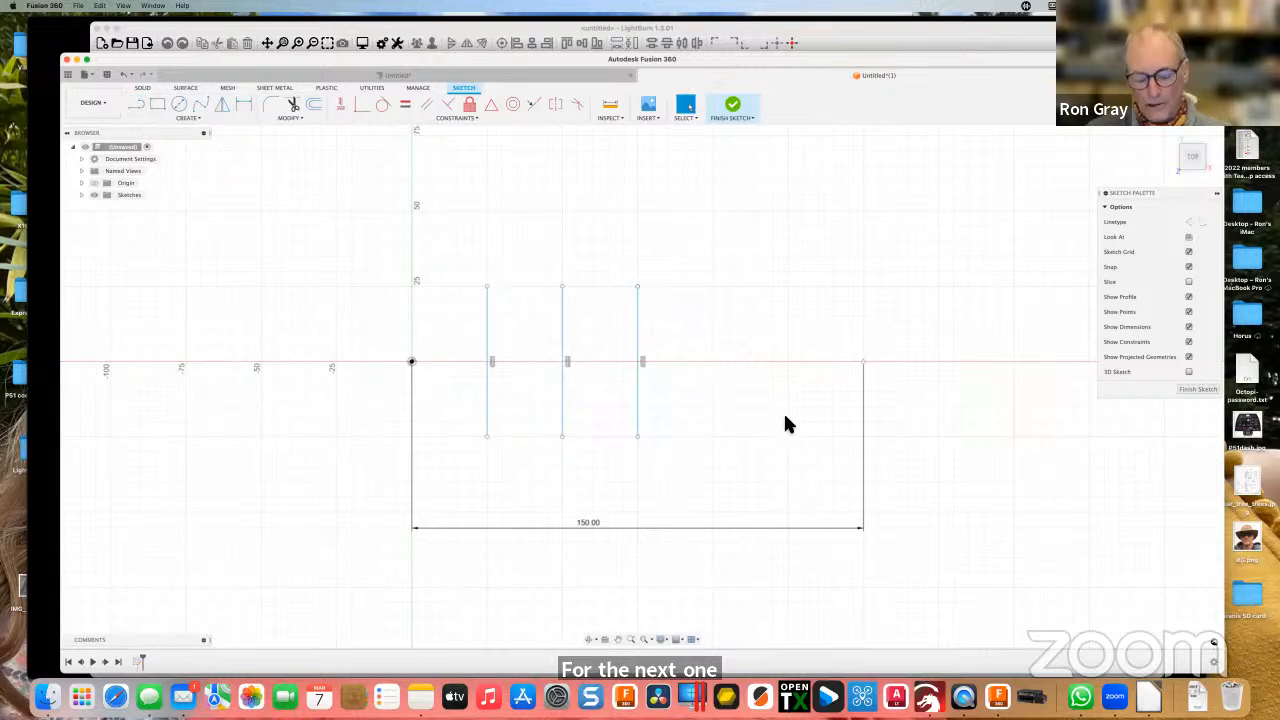
{"action": "key", "text": "l"}
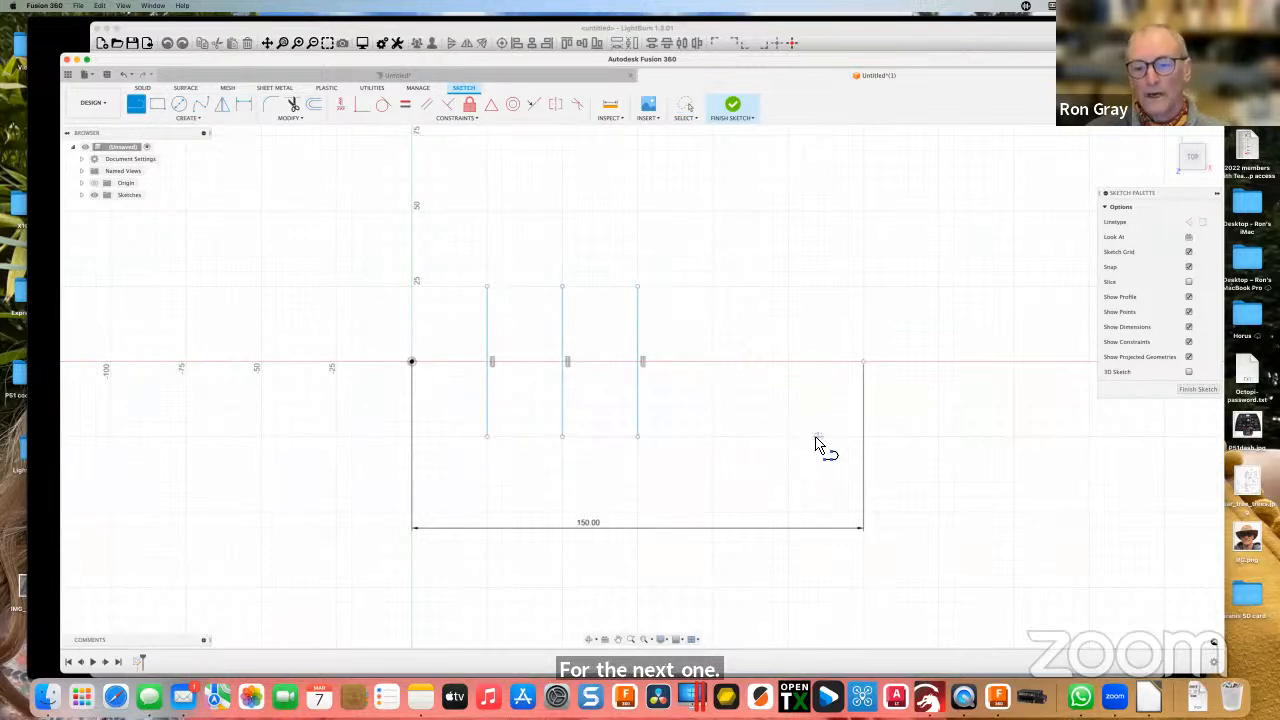
{"action": "left_click", "coordinate": [818, 436]}
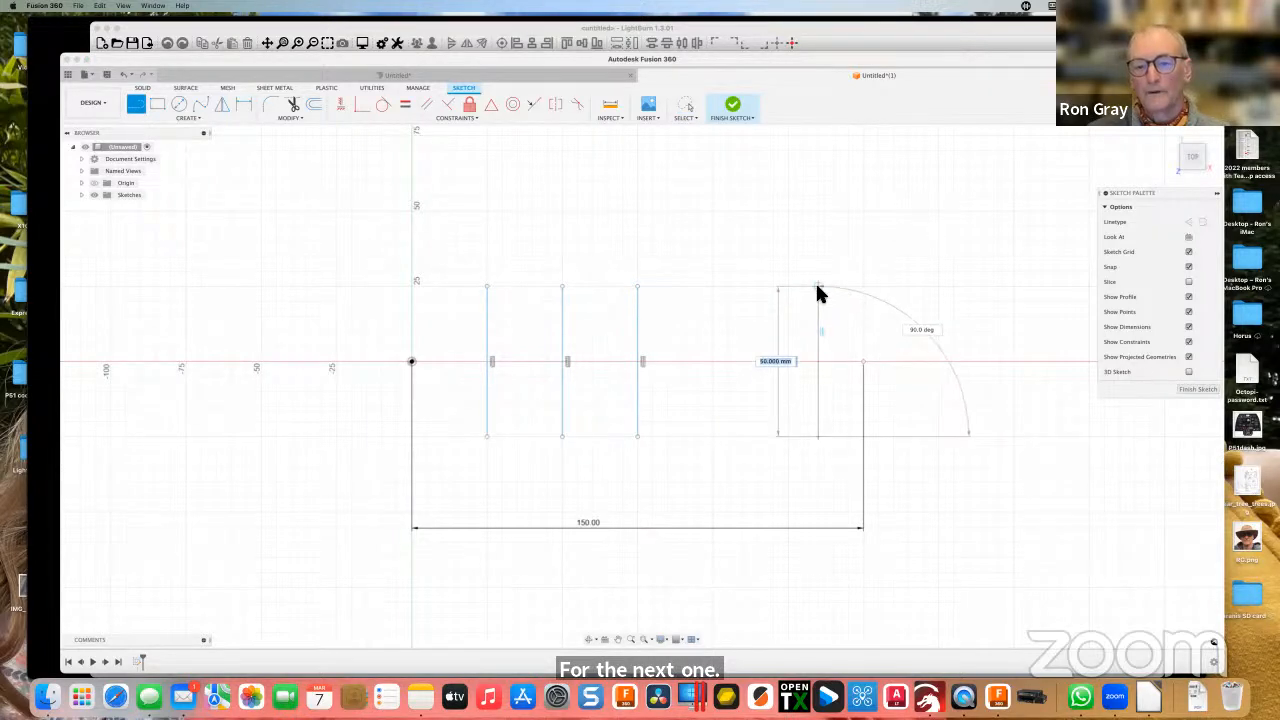
{"action": "left_click", "coordinate": [818, 288]}
{"action": "key", "text": "Escape"}
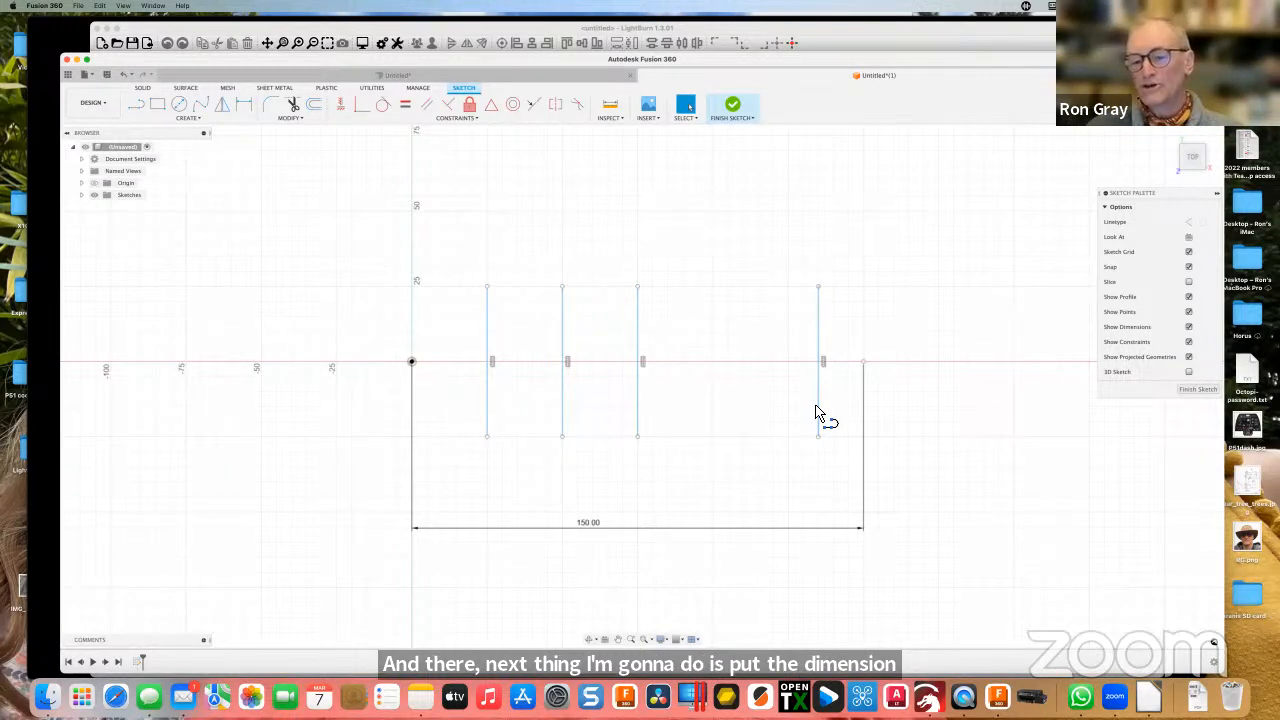
Dimension the horizontal distance between the vertical line farthest from the origin and the outer sketch point.
{"action": "key", "text": "d"}
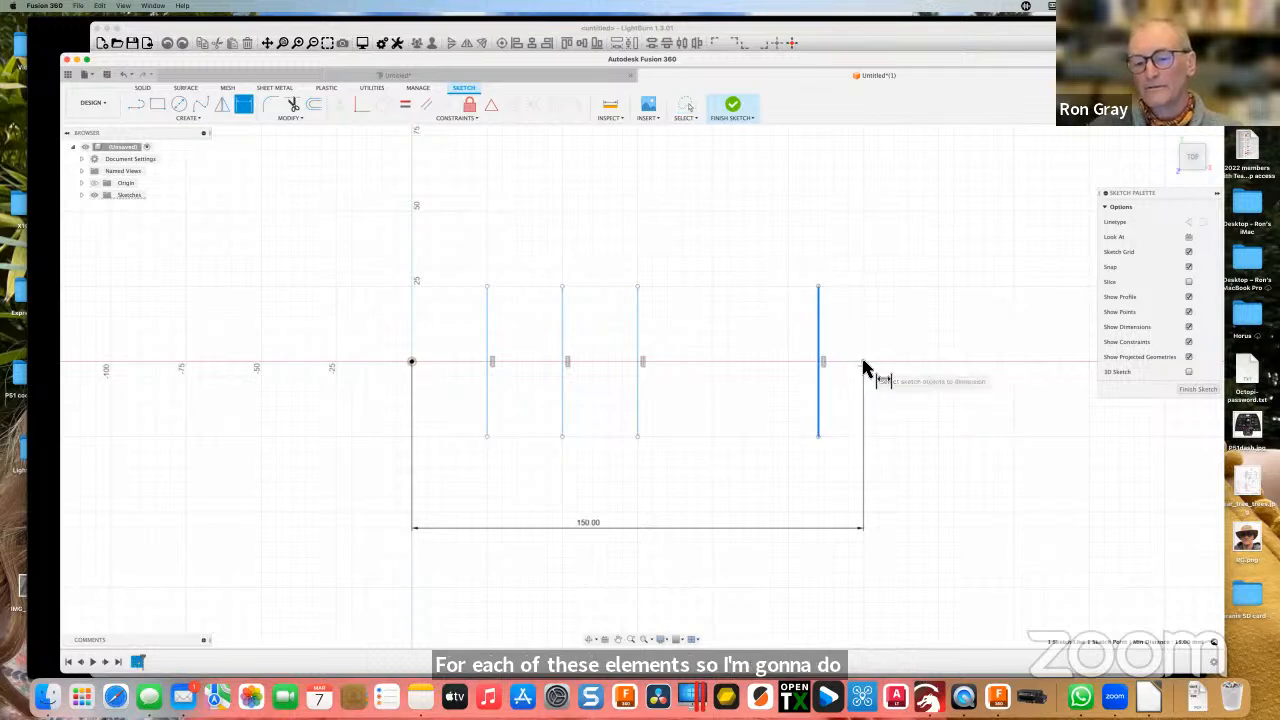
{"action": "left_click", "coordinate": [864, 370]}
{"action": "left_click", "coordinate": [843, 468]}
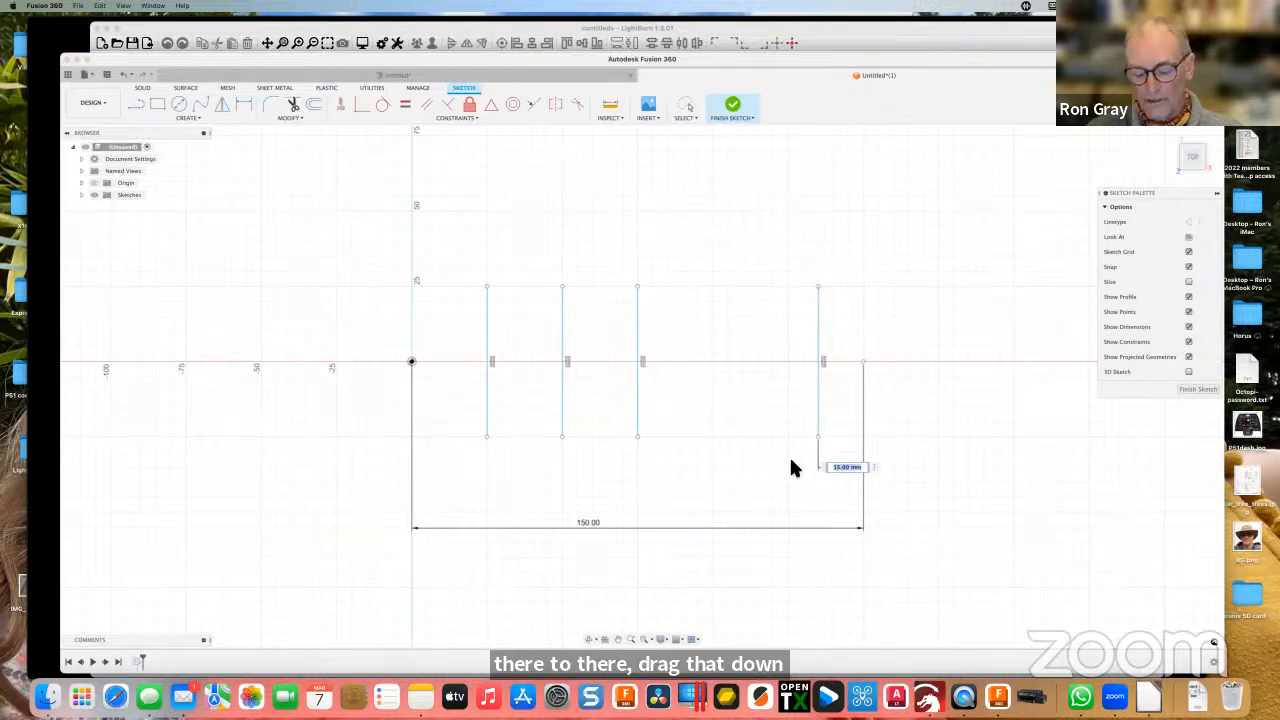
{"action": "key", "text": "Return"}
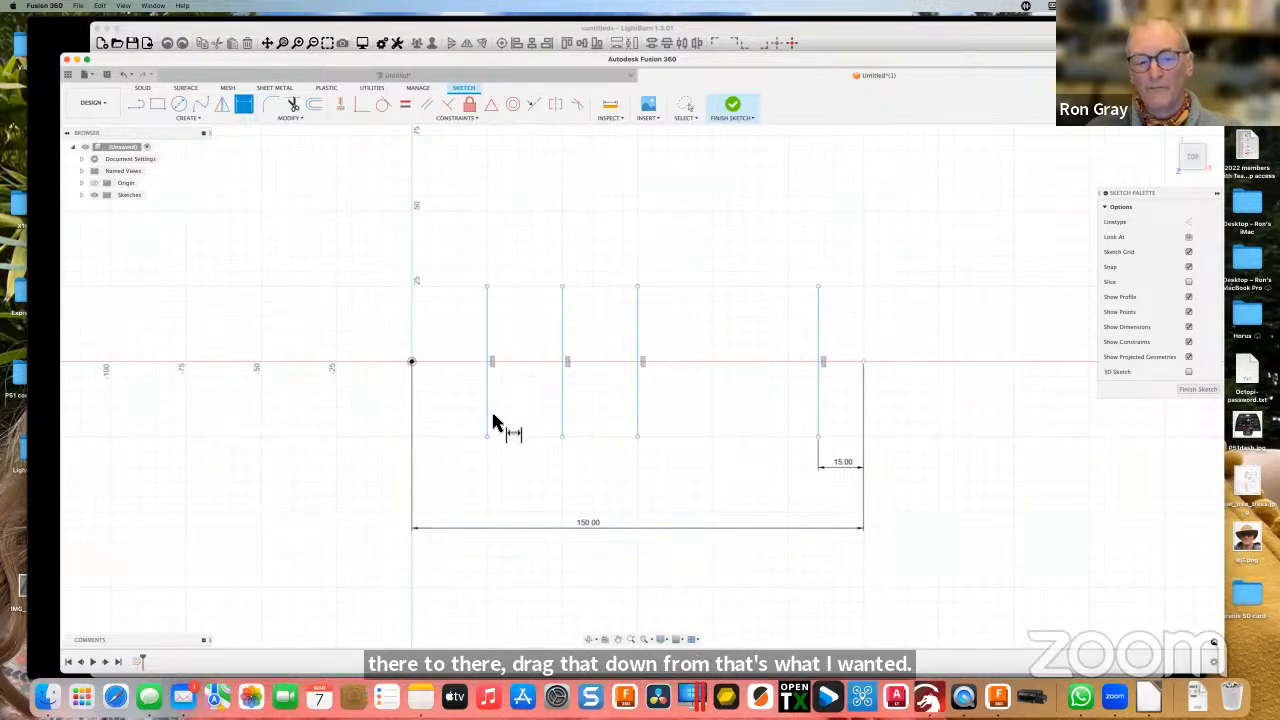
Dimension the horizontal distance from the origin to each of the three nearer vertical lines, stacking the dimensions below the sketch.
{"action": "left_click", "coordinate": [637, 380]}
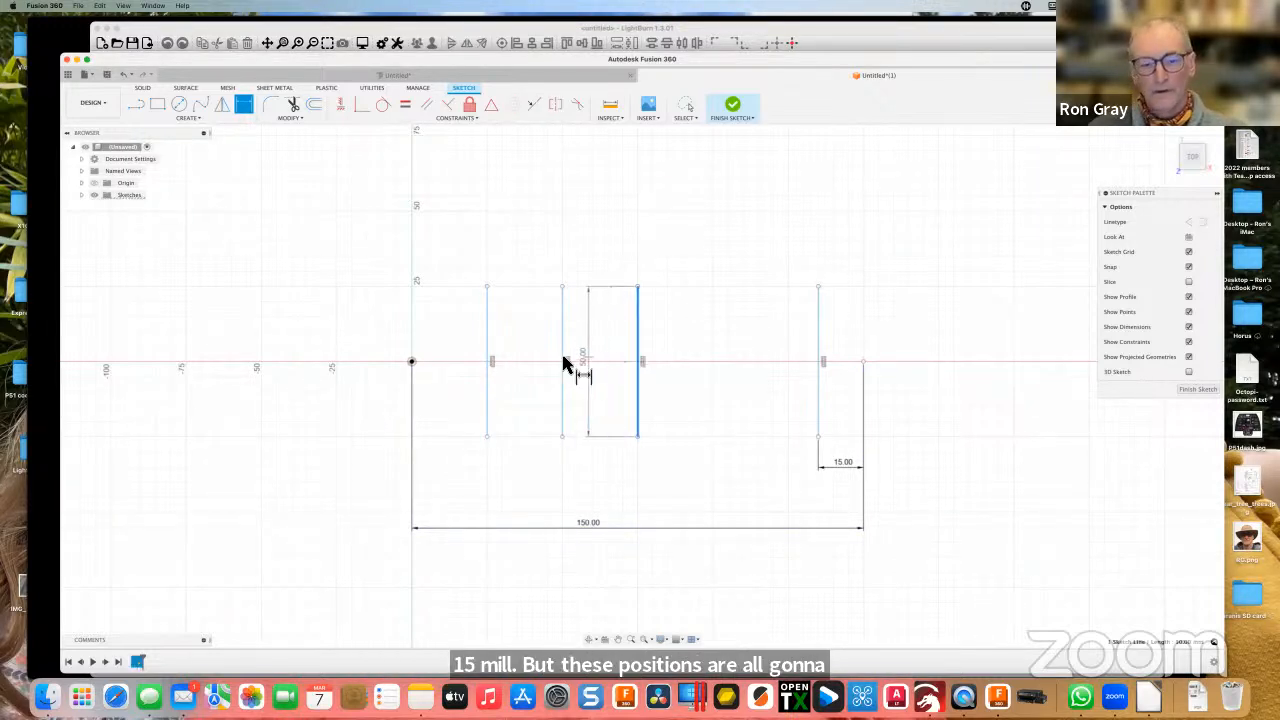
{"action": "left_click", "coordinate": [411, 361]}
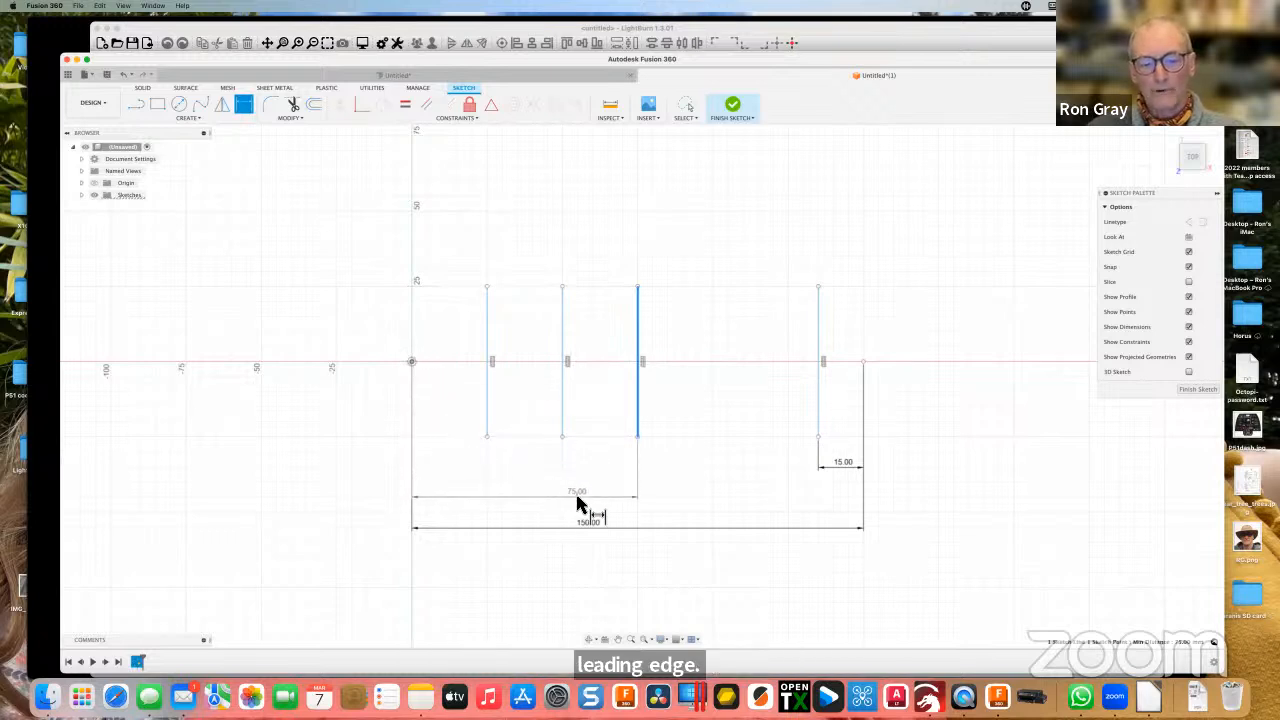
{"action": "left_click", "coordinate": [580, 498]}
{"action": "key", "text": "Return"}
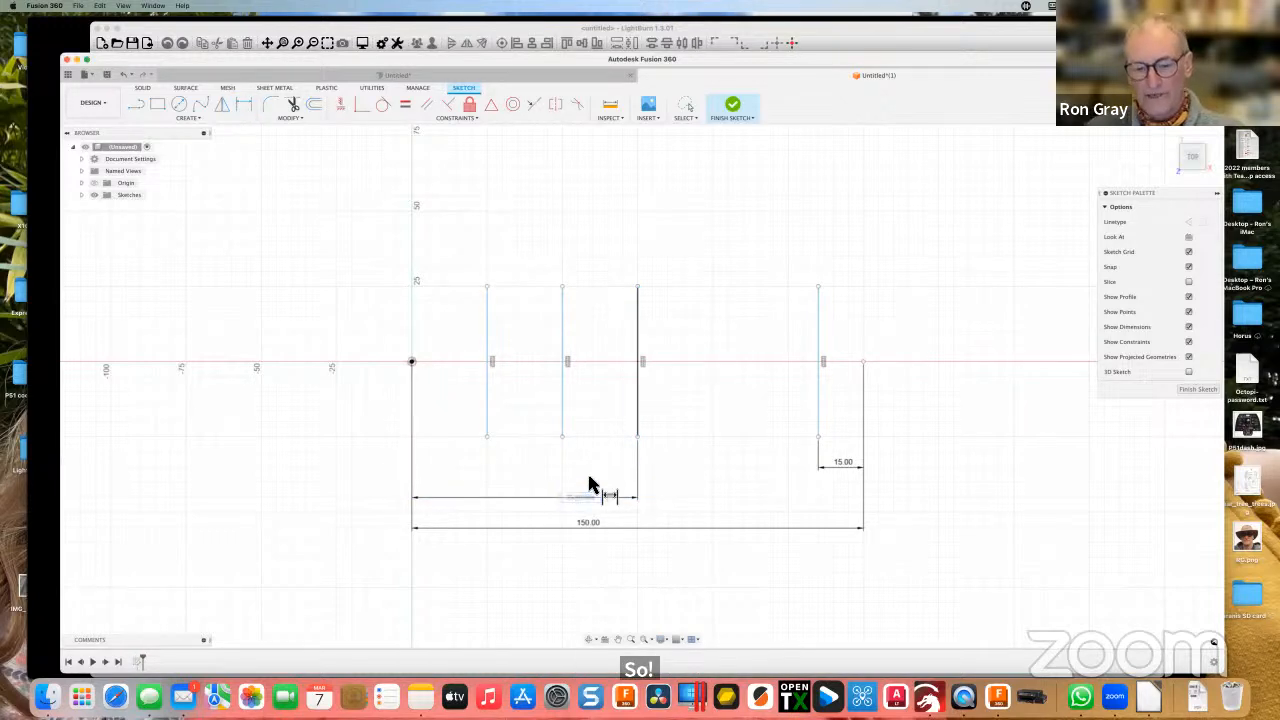
{"action": "left_click", "coordinate": [563, 366]}
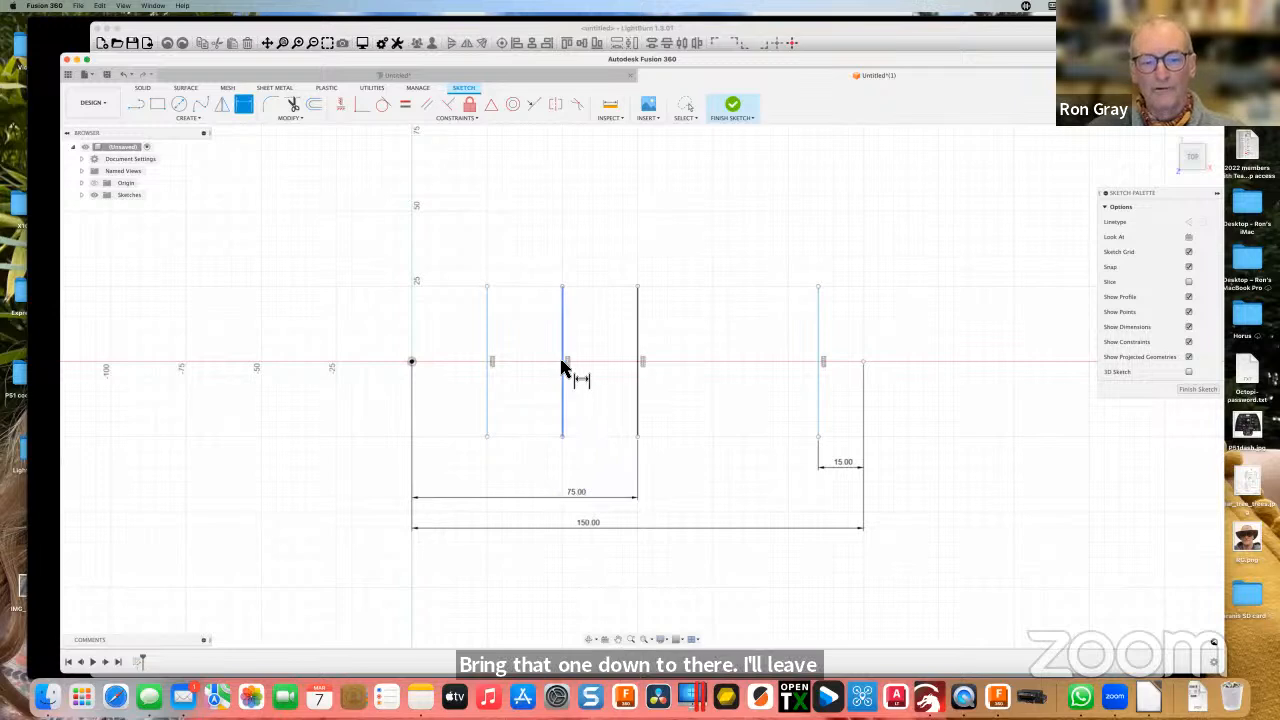
{"action": "left_click", "coordinate": [411, 362]}
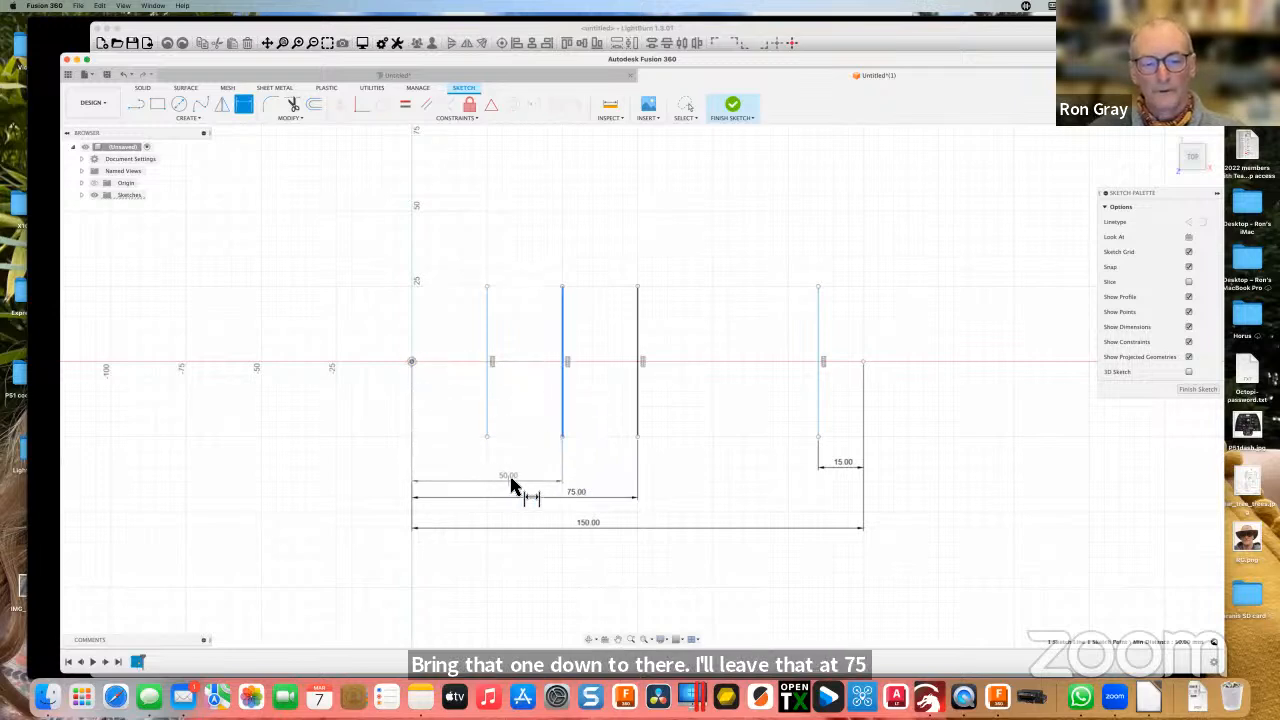
{"action": "left_click", "coordinate": [511, 482]}
{"action": "key", "text": "Return"}
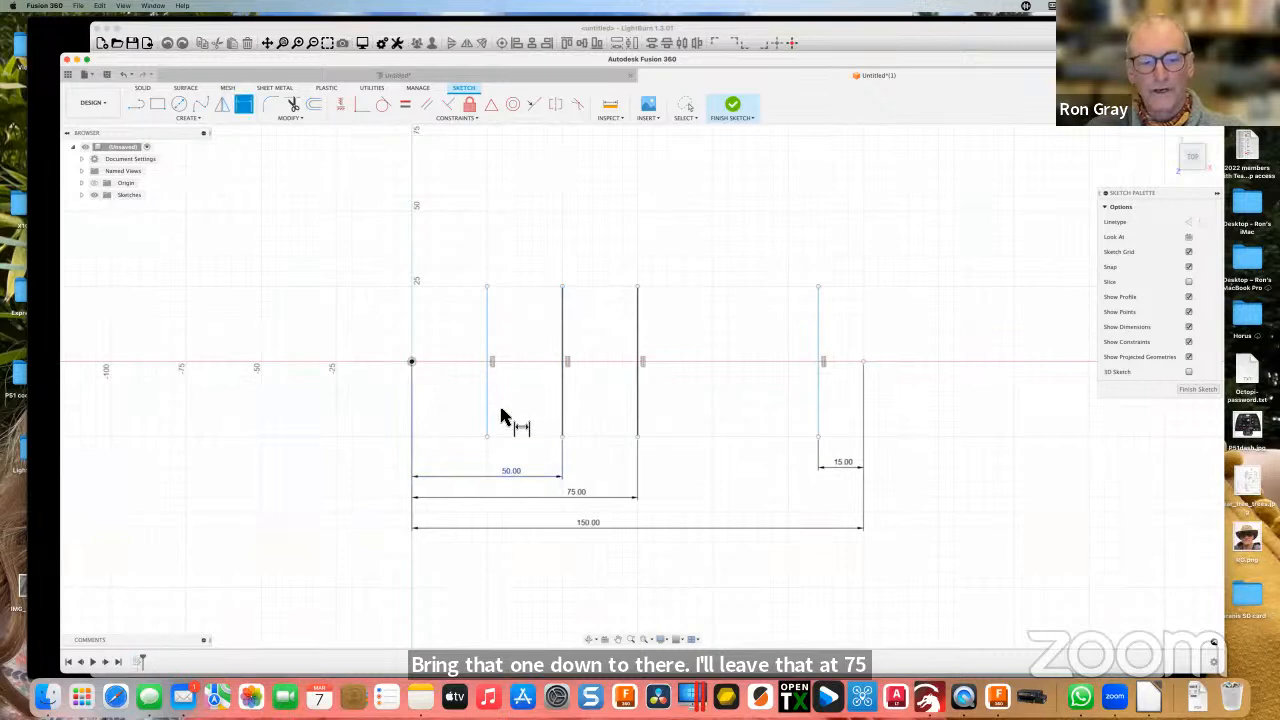
{"action": "left_click", "coordinate": [487, 368]}
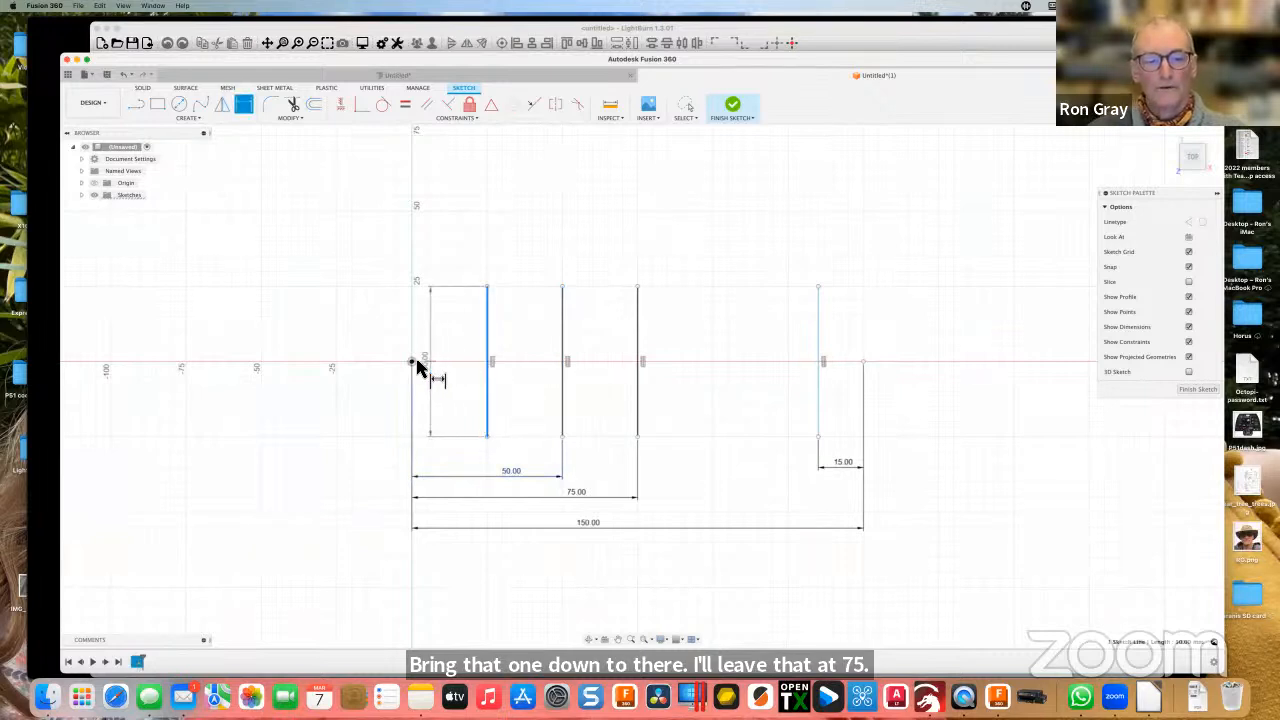
{"action": "left_click", "coordinate": [411, 362]}
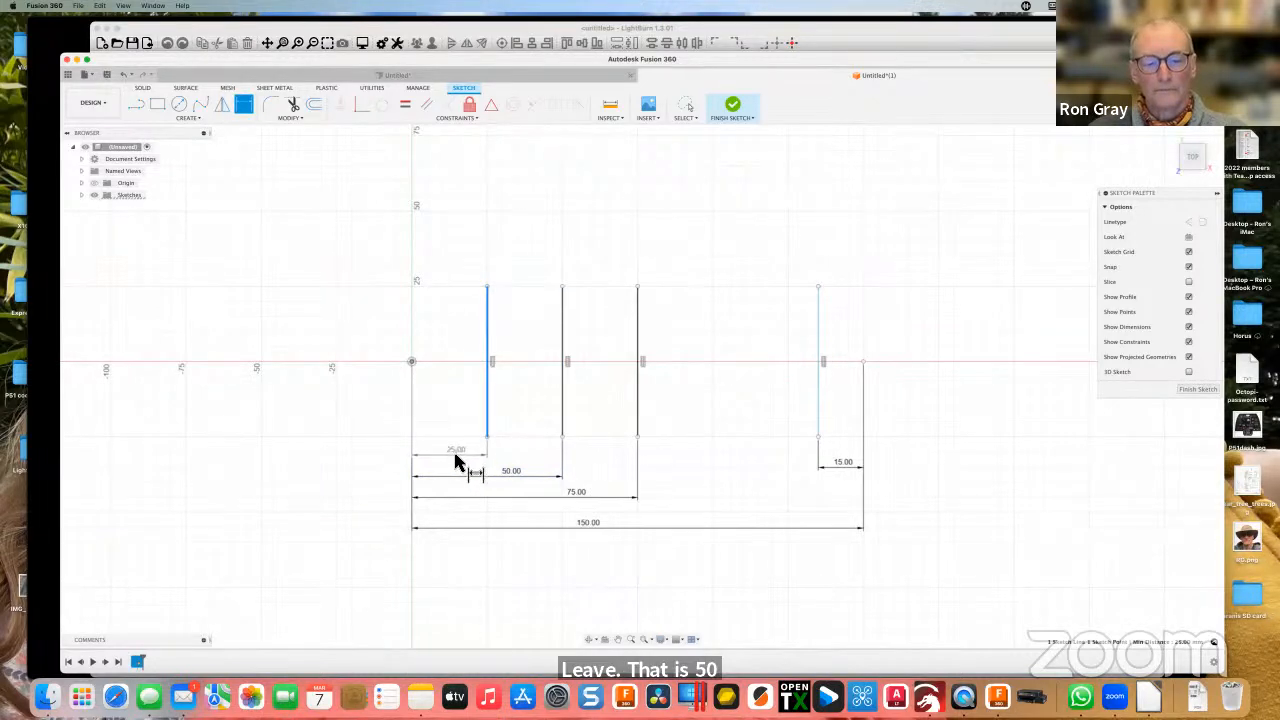
{"action": "left_click", "coordinate": [457, 457]}
{"action": "key", "text": "Return"}
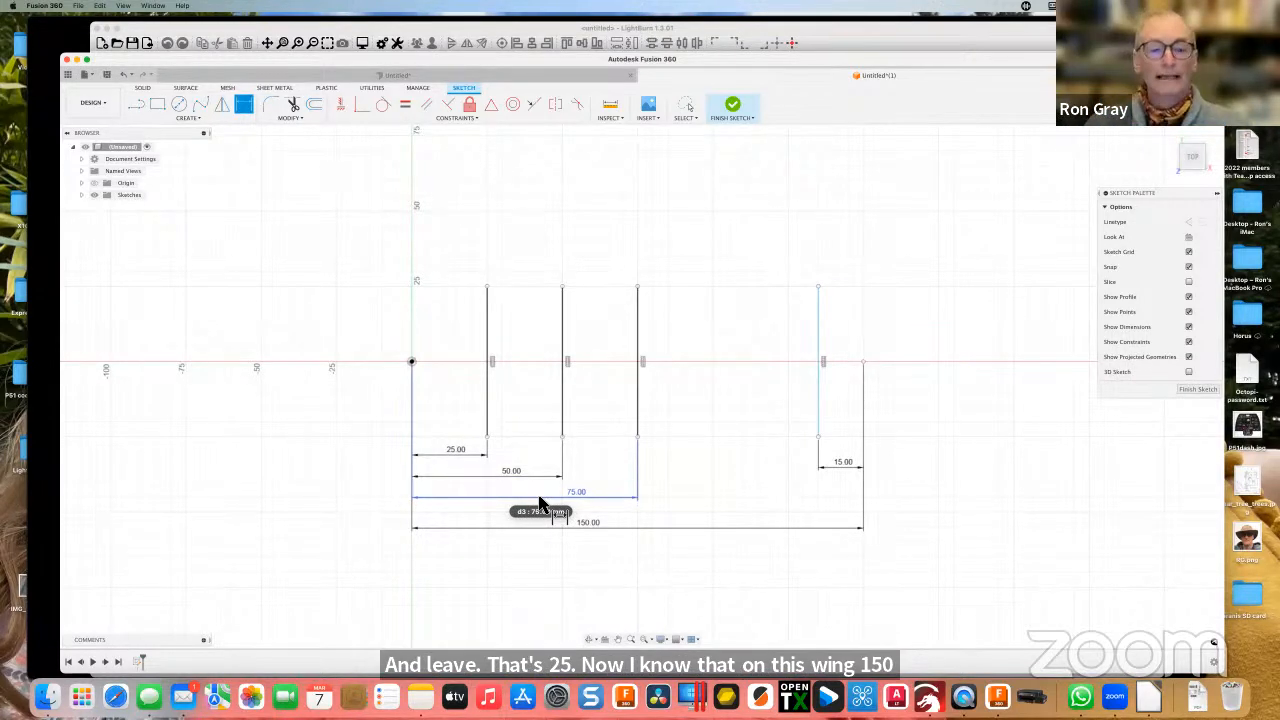
Set the distance from the origin to 10 mm for the first vertical line and to 100 mm for the third.
{"action": "double_click", "coordinate": [456, 451]}
{"action": "type", "text": "10"}
{"action": "key", "text": "Return"}
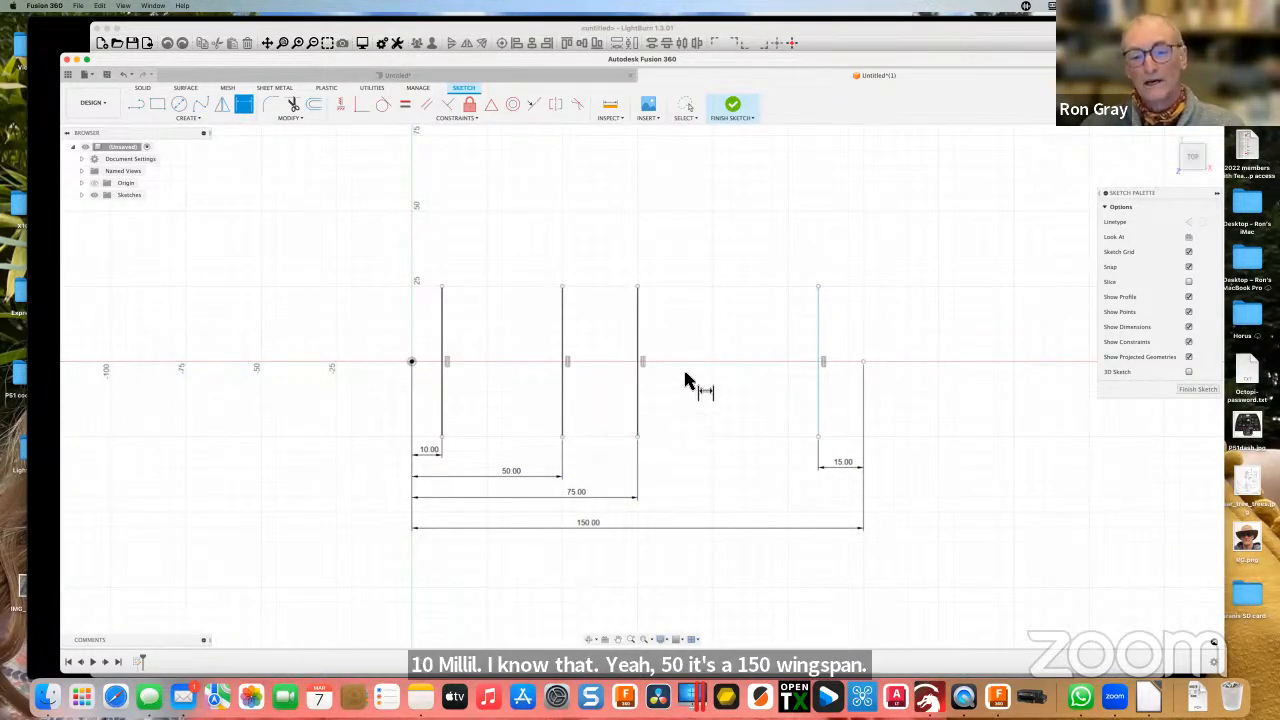
{"action": "double_click", "coordinate": [576, 493]}
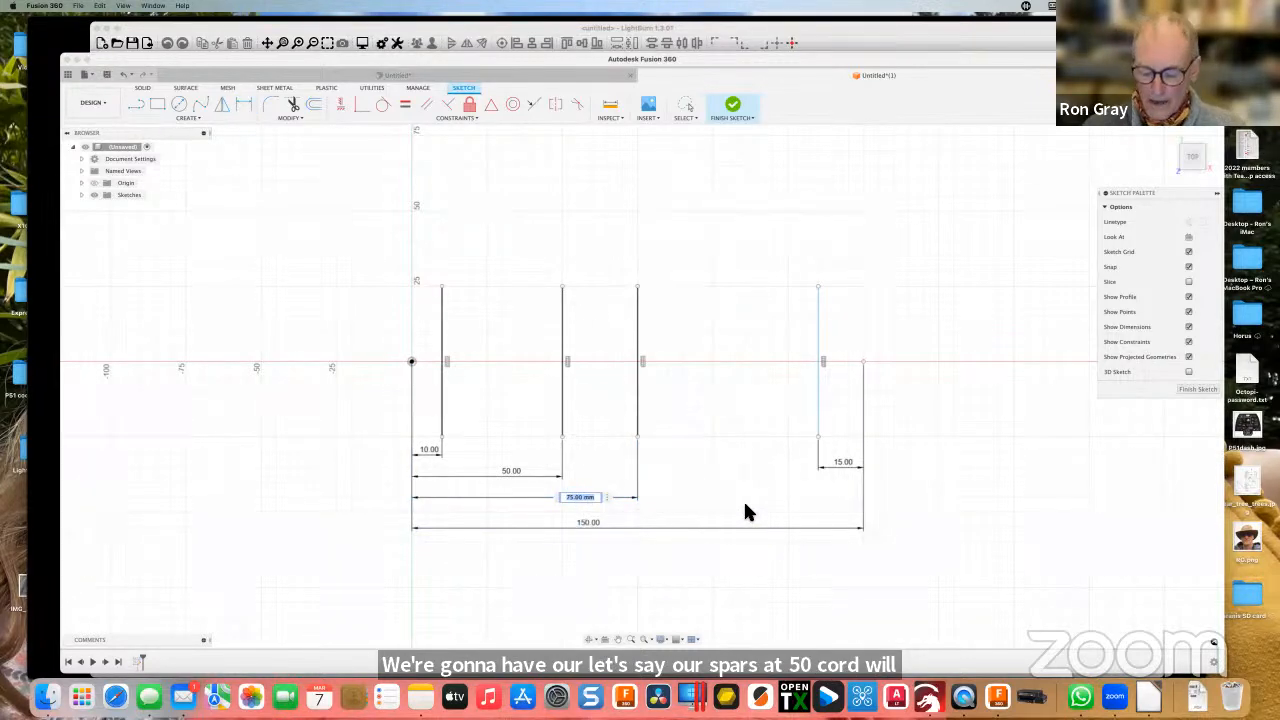
{"action": "type", "text": "100"}
{"action": "key", "text": "Return"}
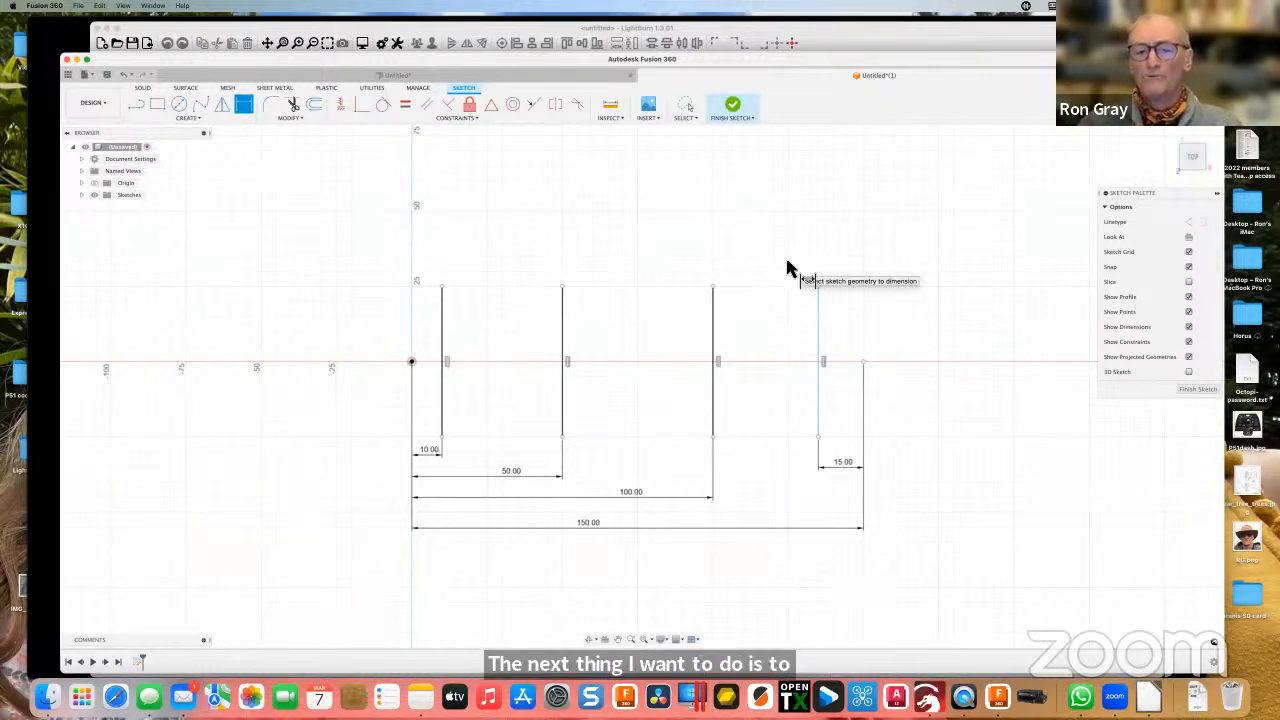
Switch to Safari and open the airfoil database search page from the Model aircraft bookmarks.
{"action": "left_click", "coordinate": [116, 700]}
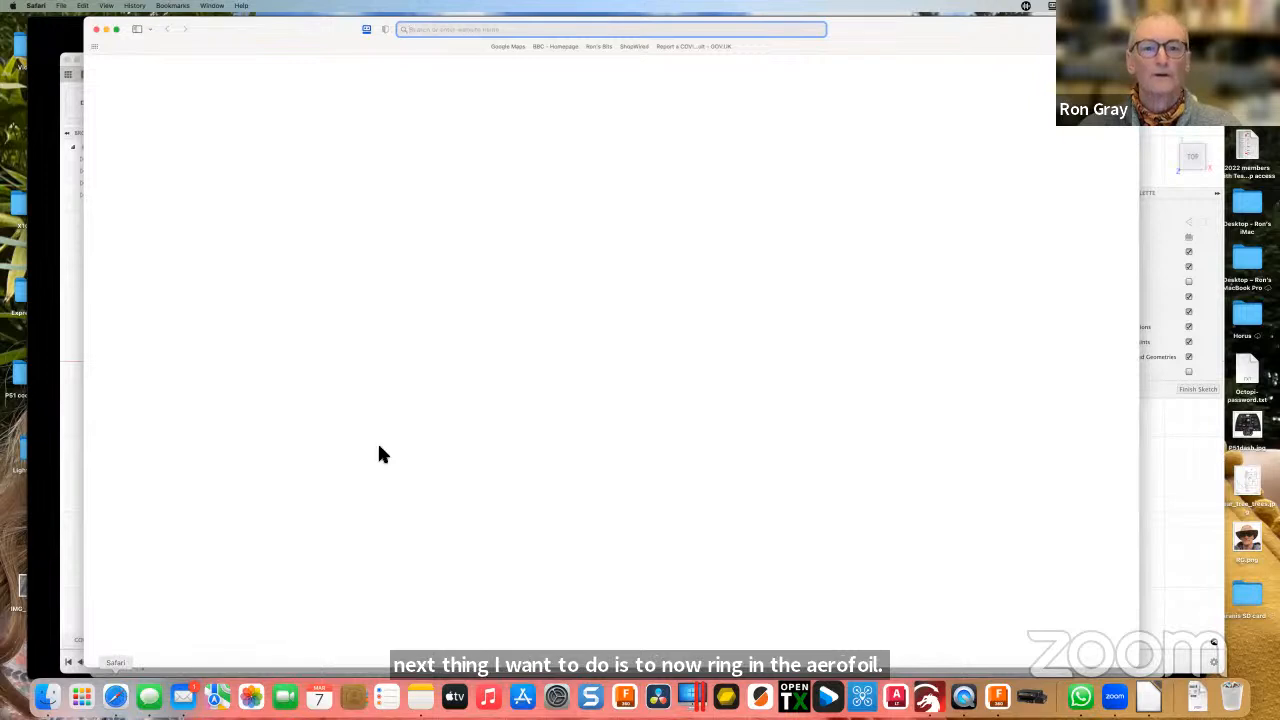
{"action": "left_click_drag", "start_coordinate": [337, 34], "coordinate": [327, 113]}
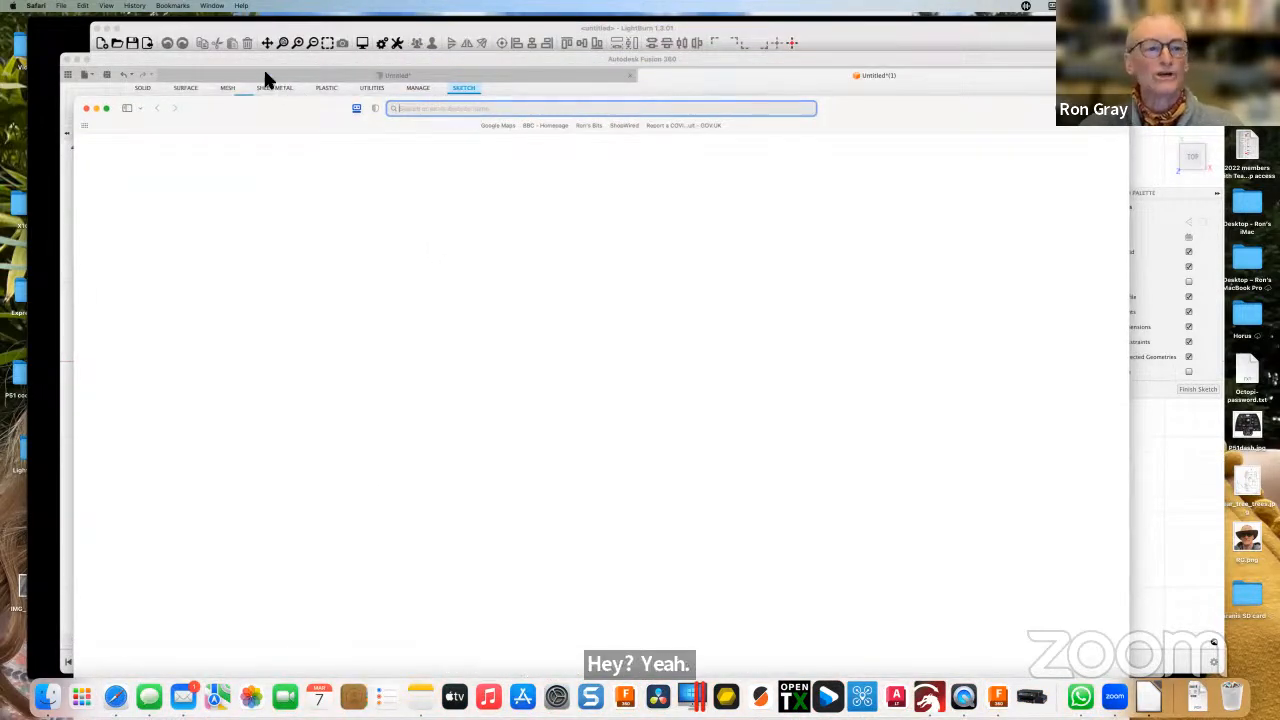
{"action": "left_click", "coordinate": [172, 6]}
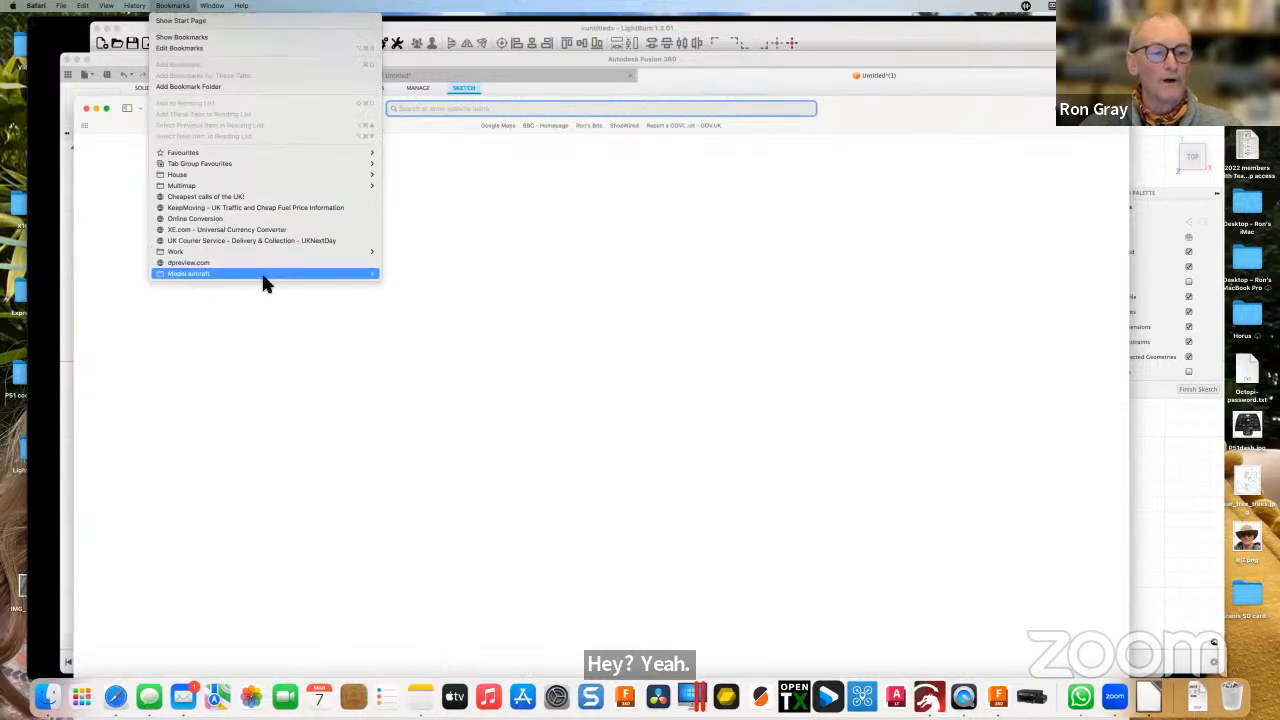
{"action": "mouse_move", "coordinate": [263, 274]}
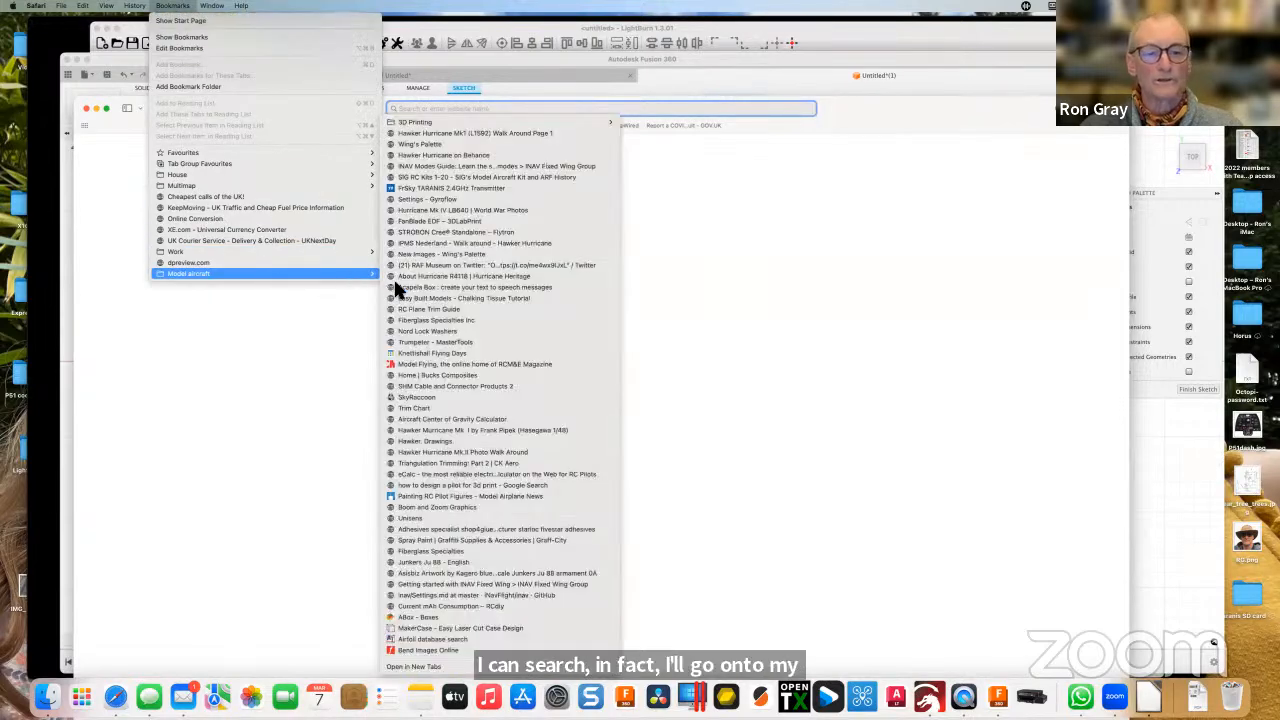
{"action": "left_click", "coordinate": [449, 638]}
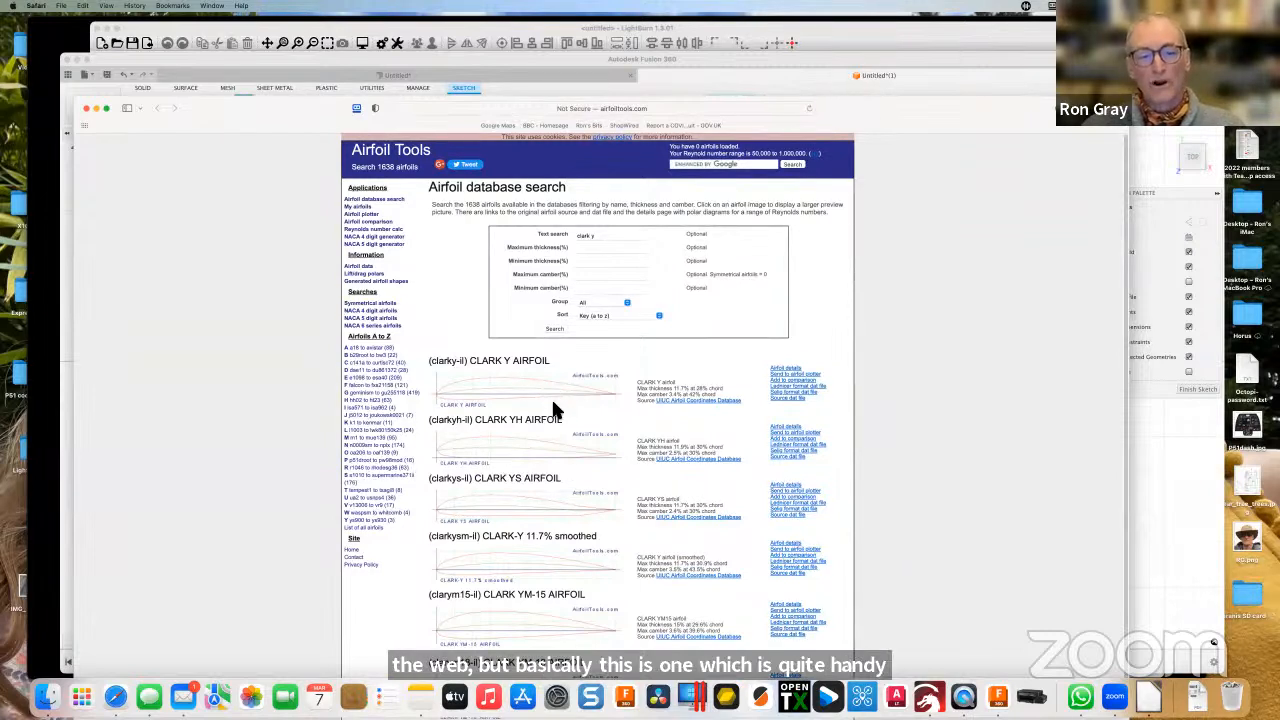
Download the source dat file of the CLARK Y airfoil as clarky.dat into the ITAT folder, replacing the existing file.
{"action": "right_click", "coordinate": [795, 399]}
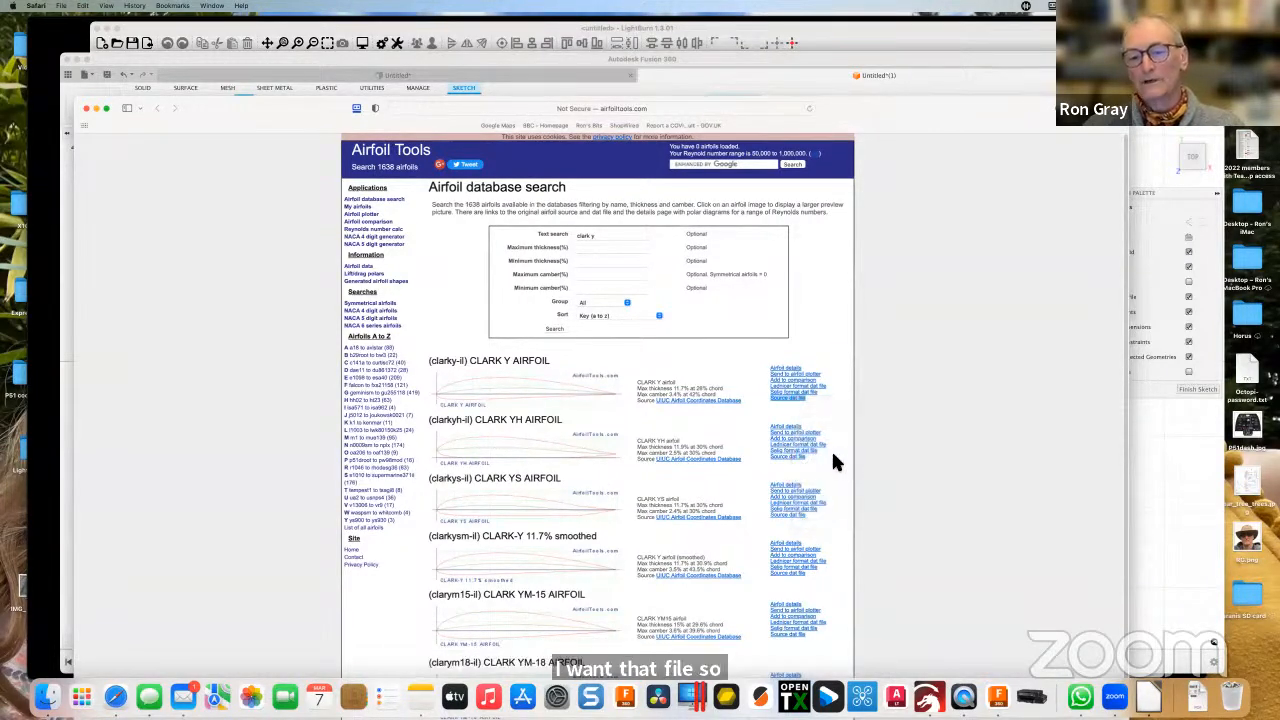
{"action": "left_click", "coordinate": [833, 453]}
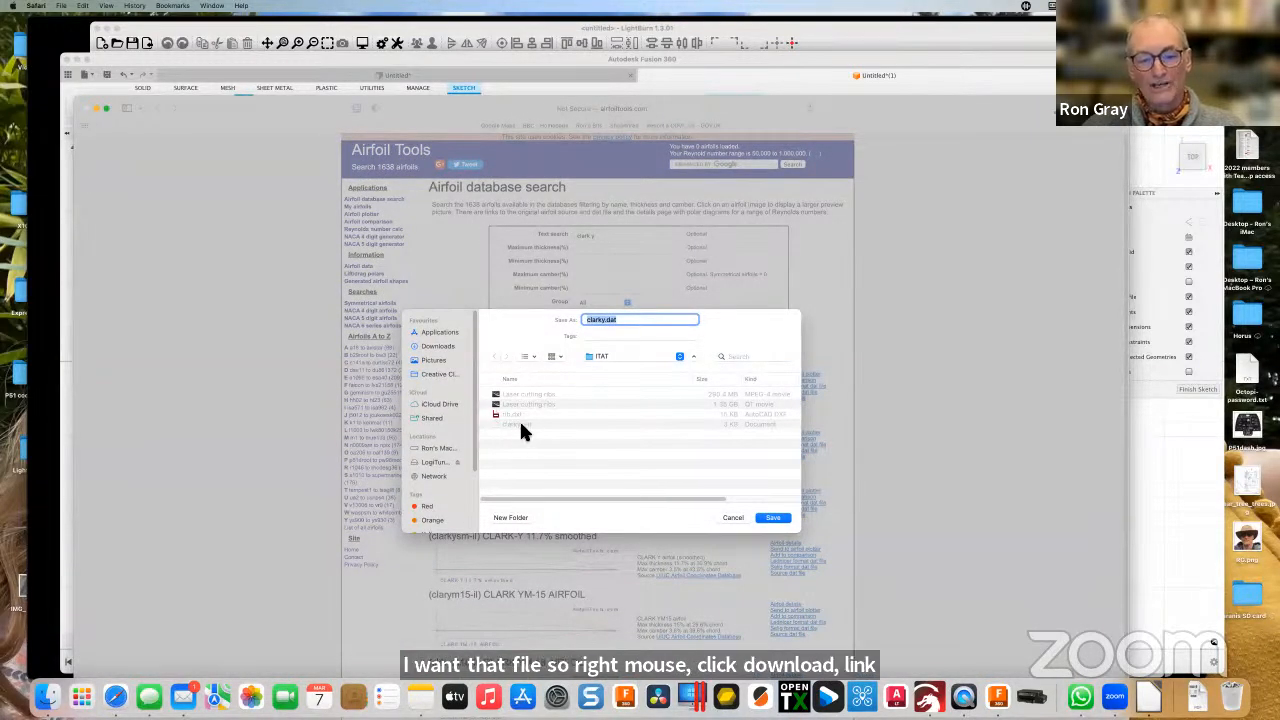
{"action": "left_click", "coordinate": [775, 517]}
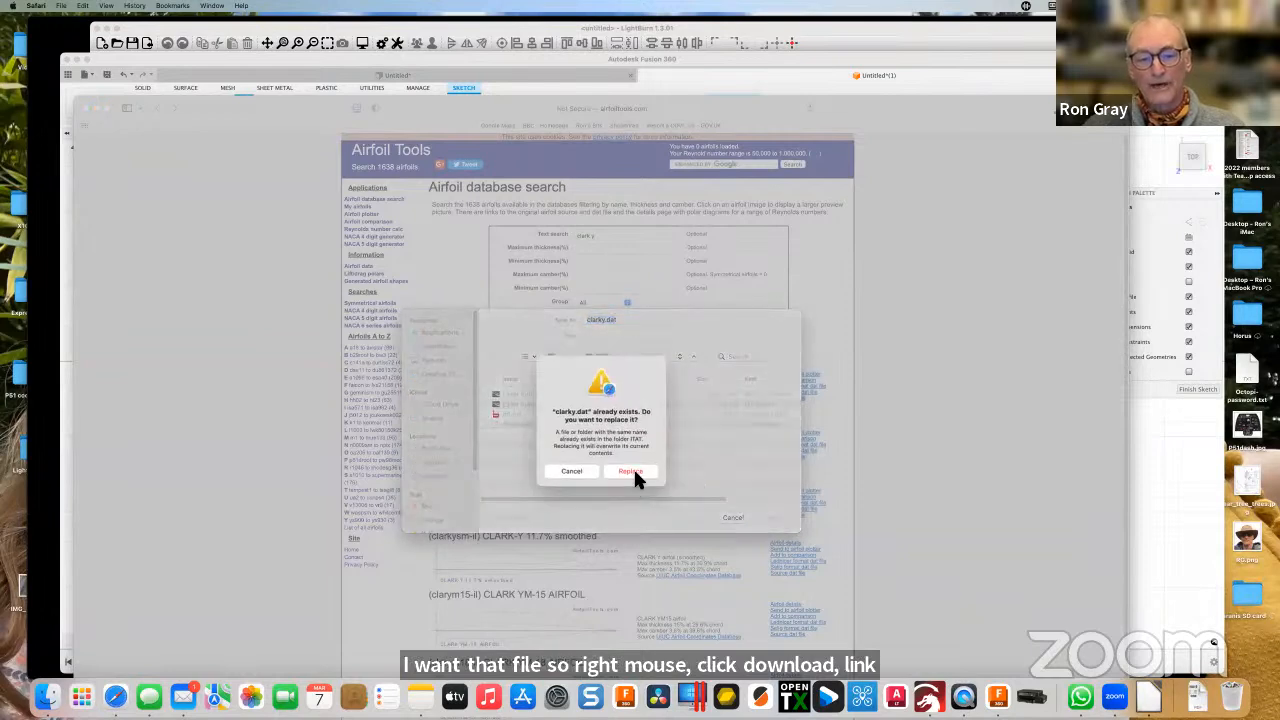
{"action": "left_click", "coordinate": [633, 470]}
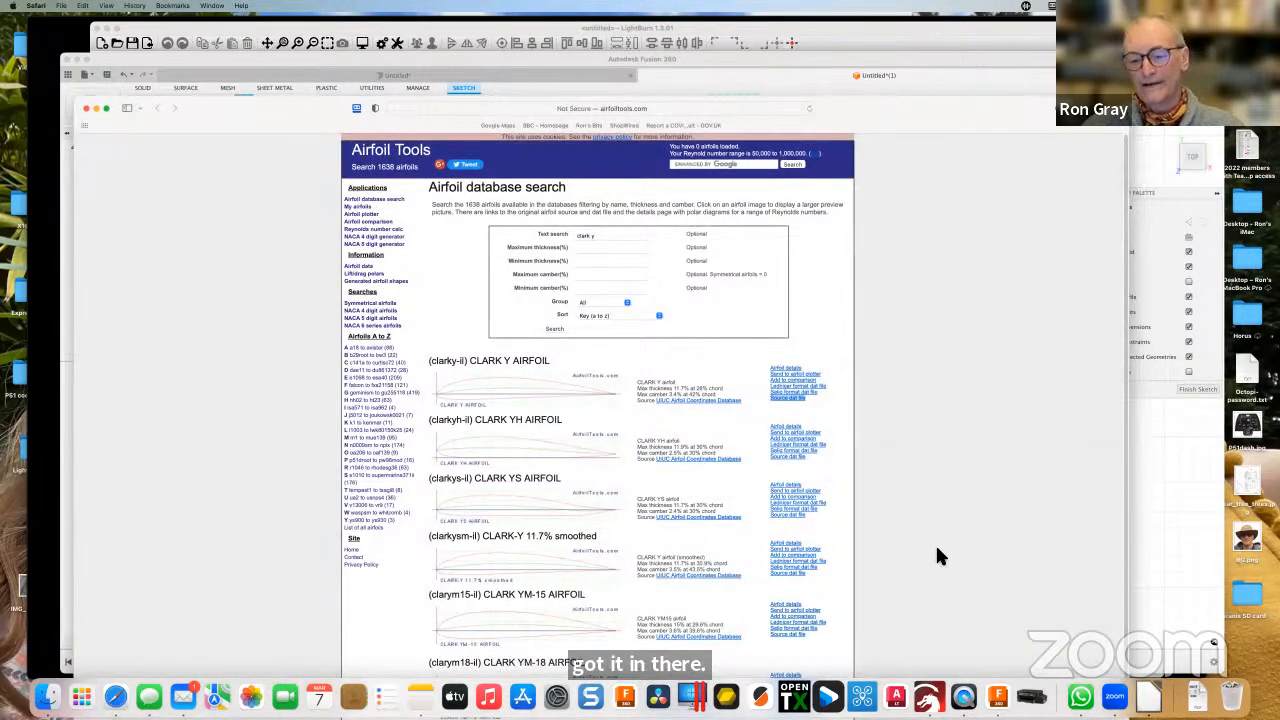
Switch to Fusion 360, start importing an airfoil from a data file, and choose clarky.dat from the ITAT folder.
{"action": "left_click", "coordinate": [1003, 697]}
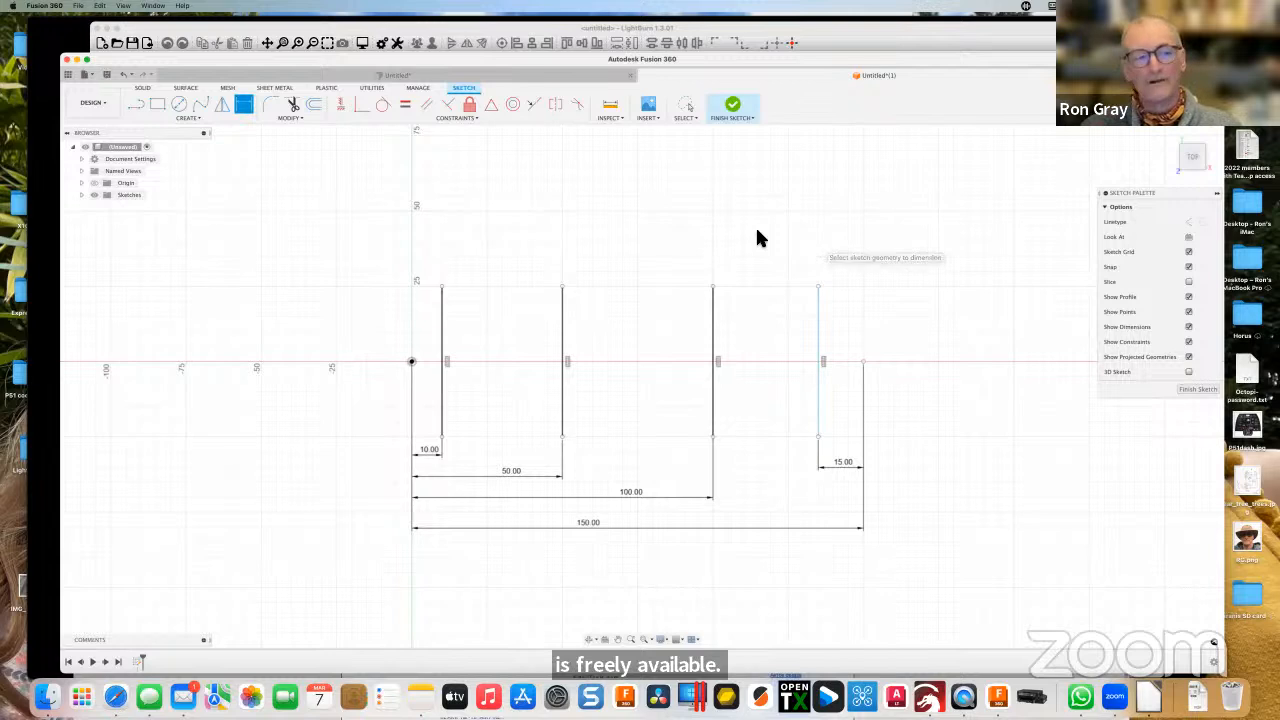
{"action": "left_click", "coordinate": [194, 121]}
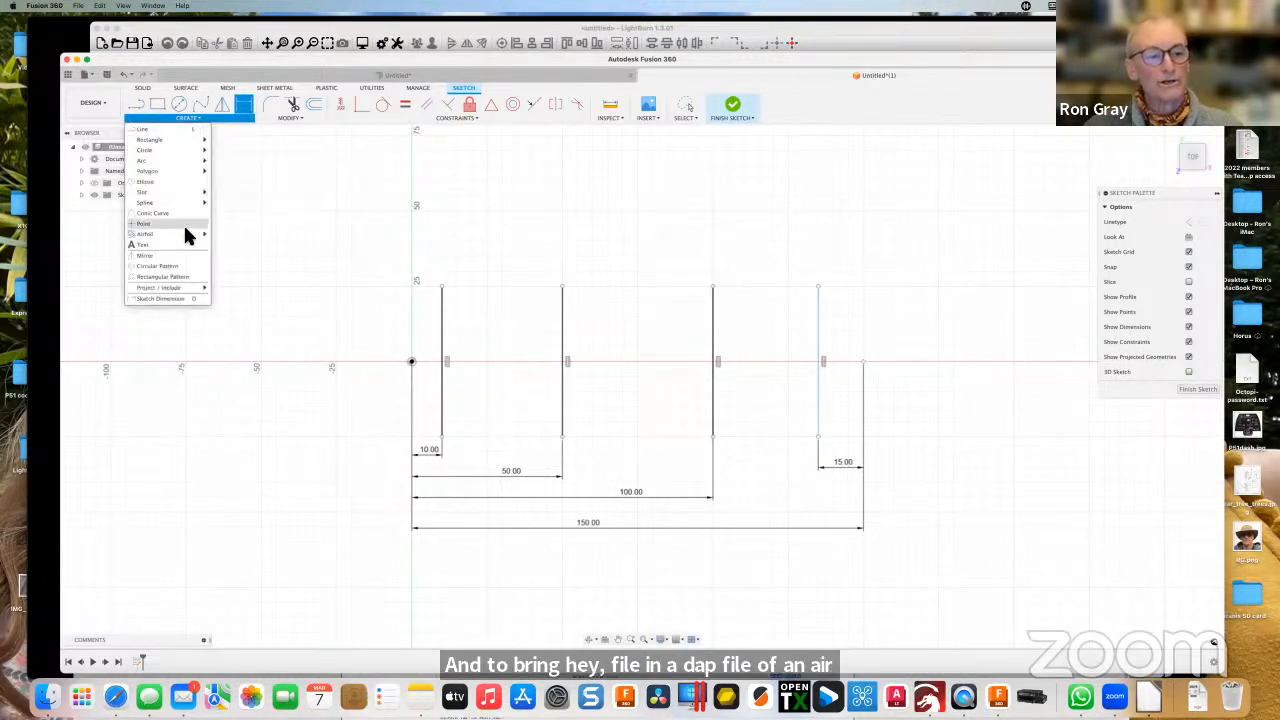
{"action": "mouse_move", "coordinate": [150, 238]}
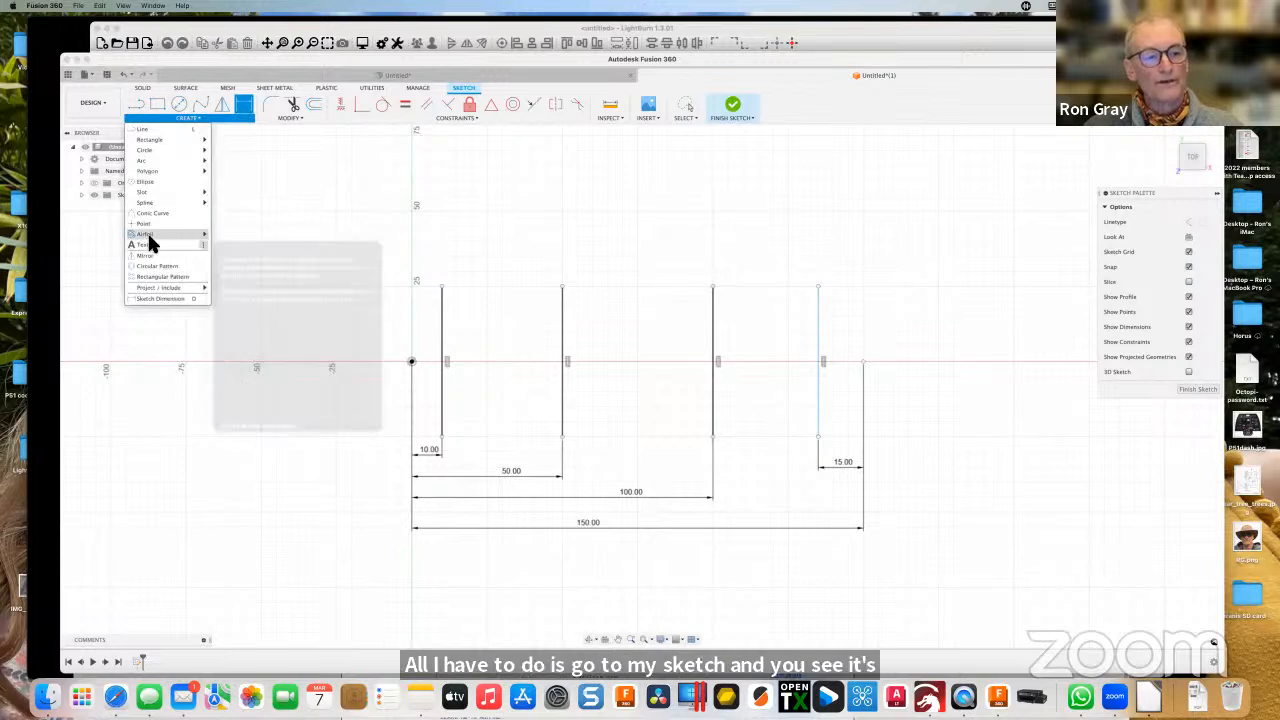
{"action": "left_click", "coordinate": [379, 88]}
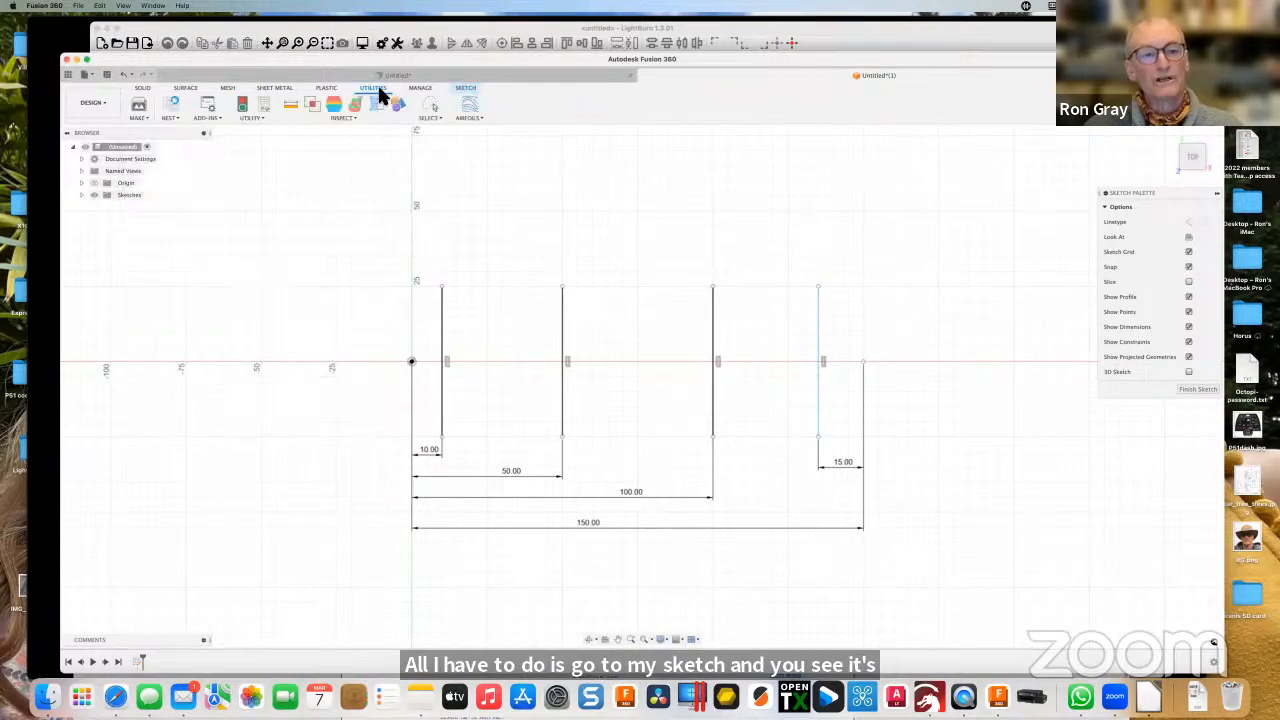
{"action": "left_click", "coordinate": [481, 118]}
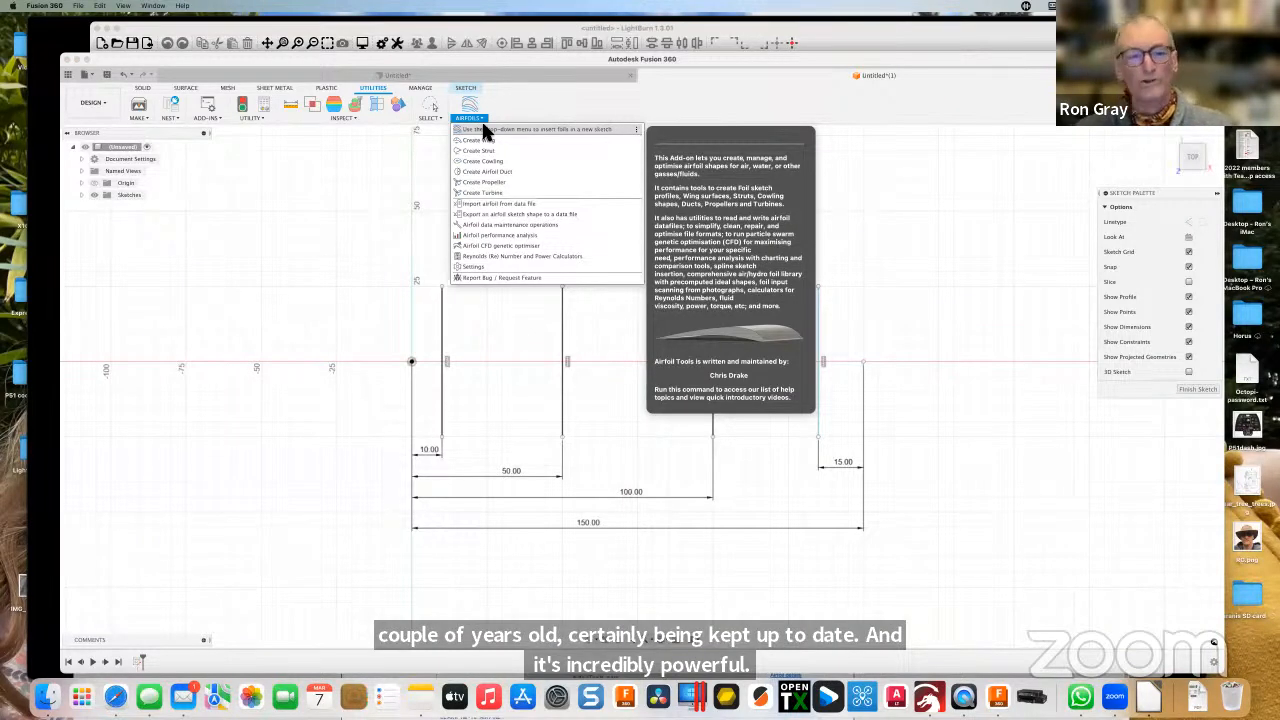
{"action": "left_click", "coordinate": [511, 204]}
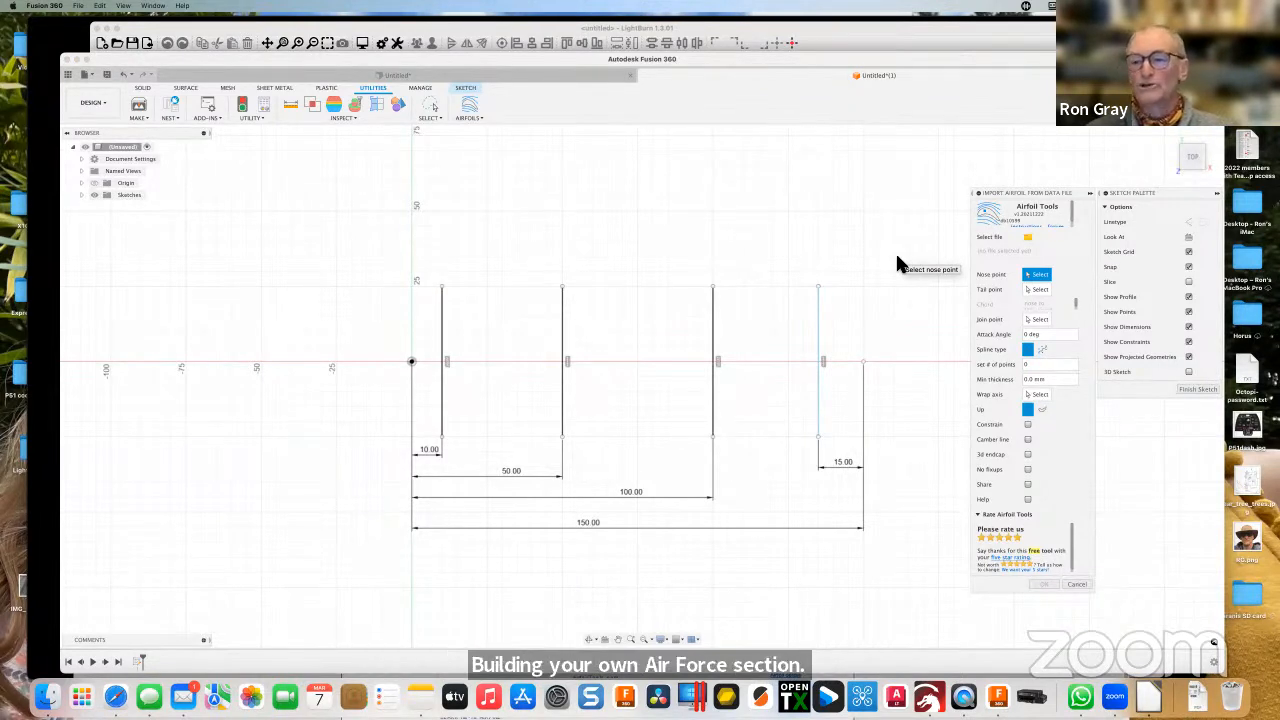
{"action": "left_click", "coordinate": [1028, 240]}
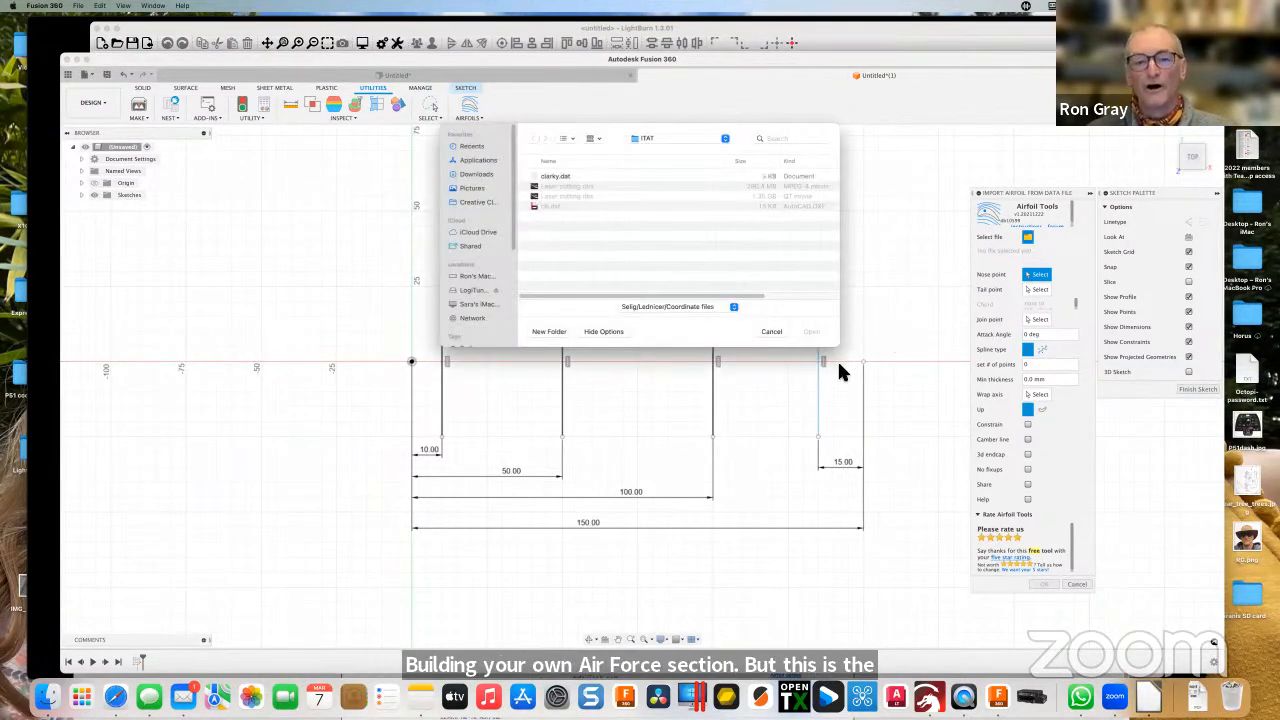
{"action": "double_click", "coordinate": [565, 176]}
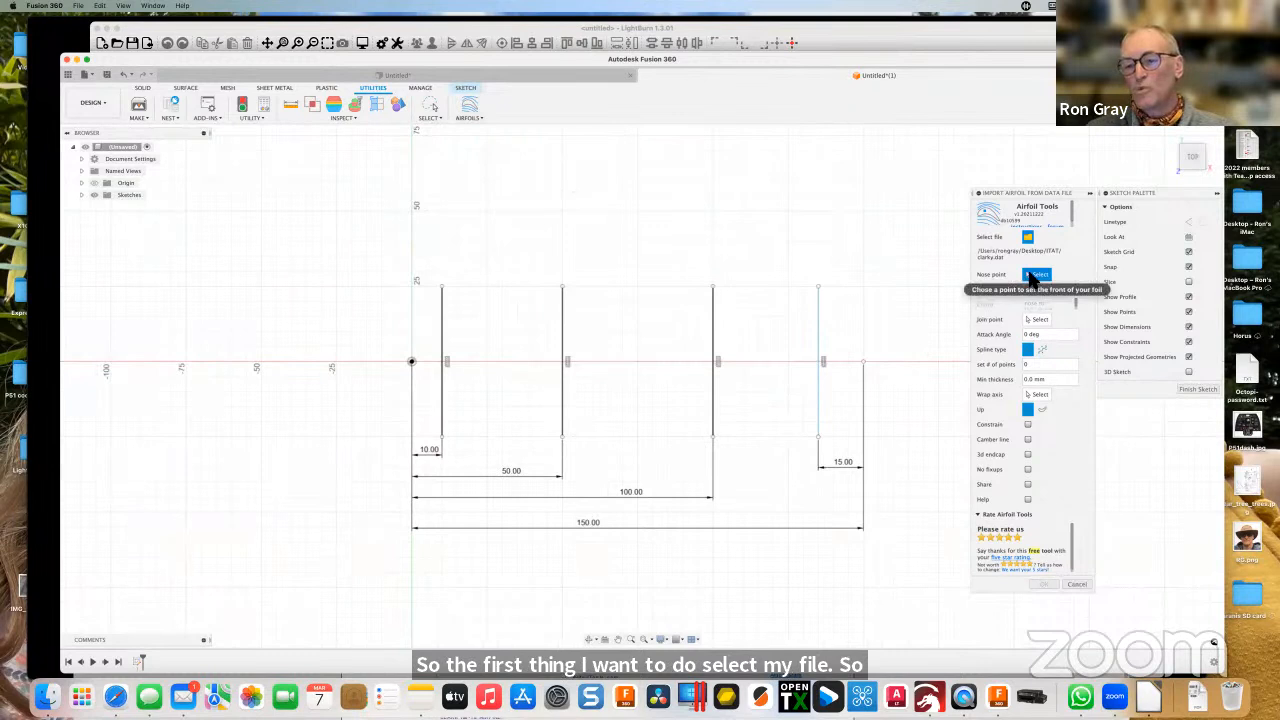
Import the airfoil with its nose at the origin, tail at the 150 mm end point, attack angle 2 and 30 points.
{"action": "left_click", "coordinate": [411, 361]}
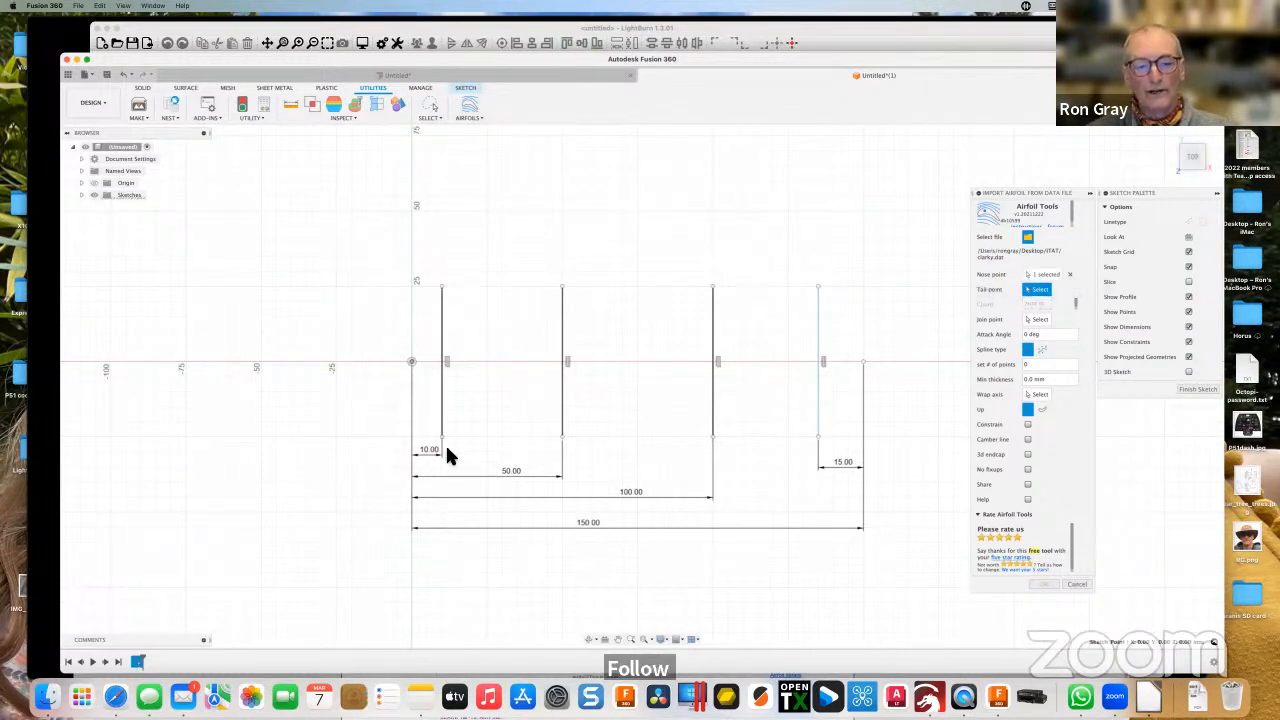
{"action": "left_click", "coordinate": [863, 362]}
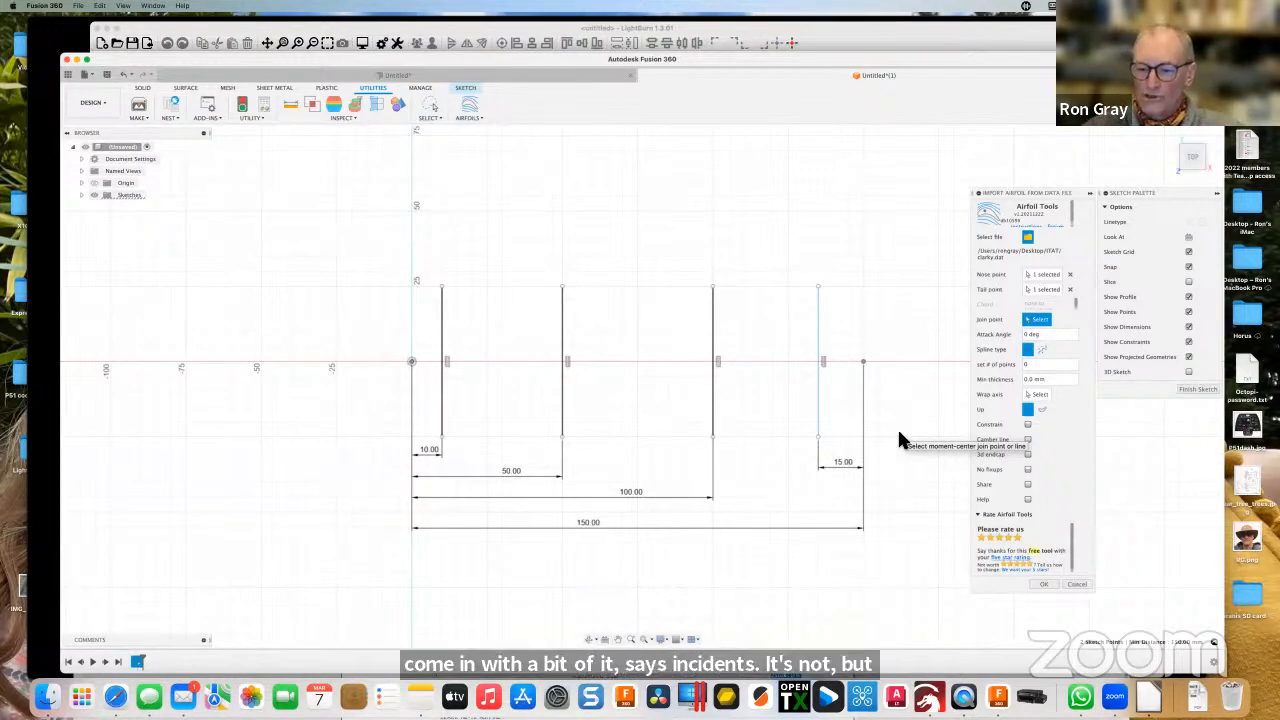
{"action": "left_click", "coordinate": [1024, 335]}
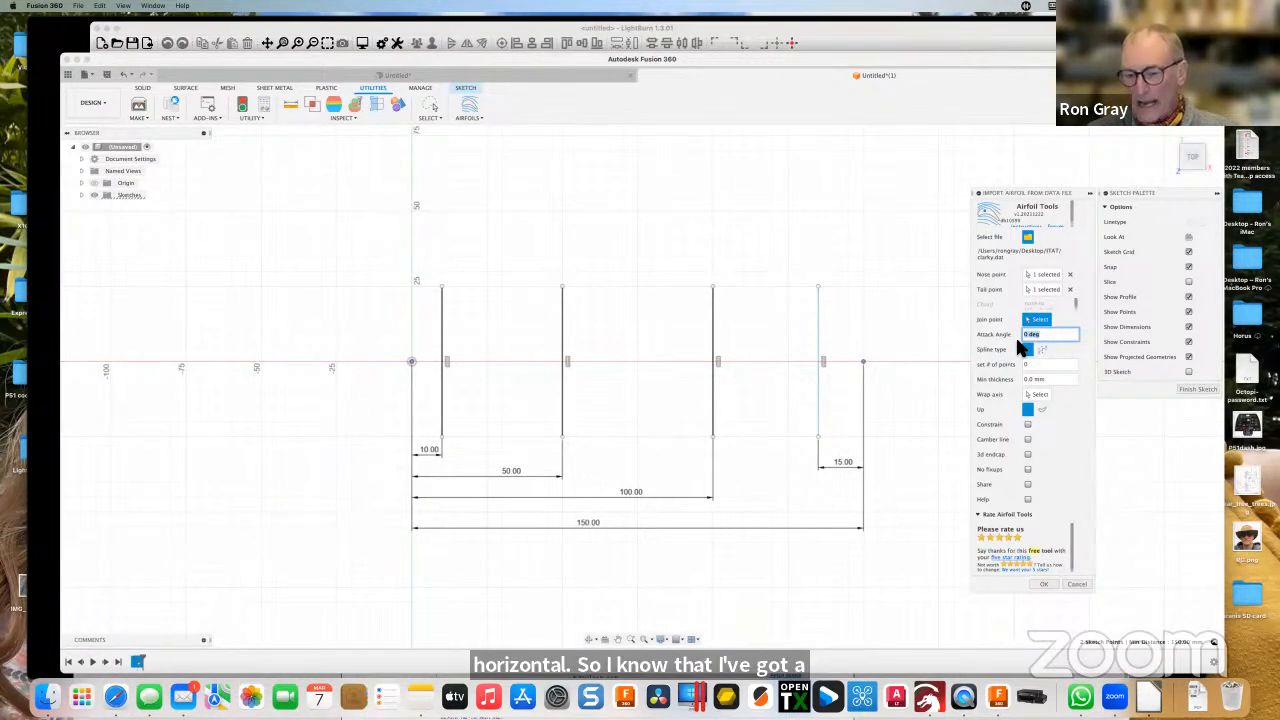
{"action": "type", "text": "2"}
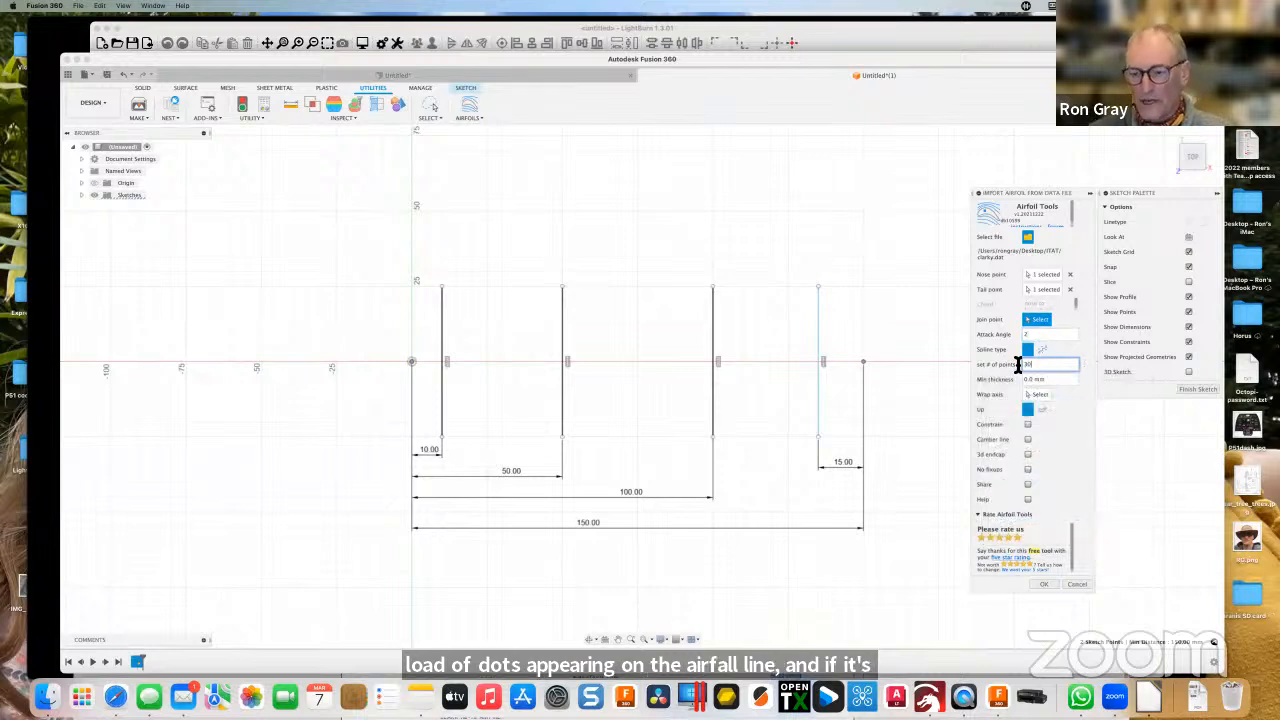
{"action": "type", "text": "30"}
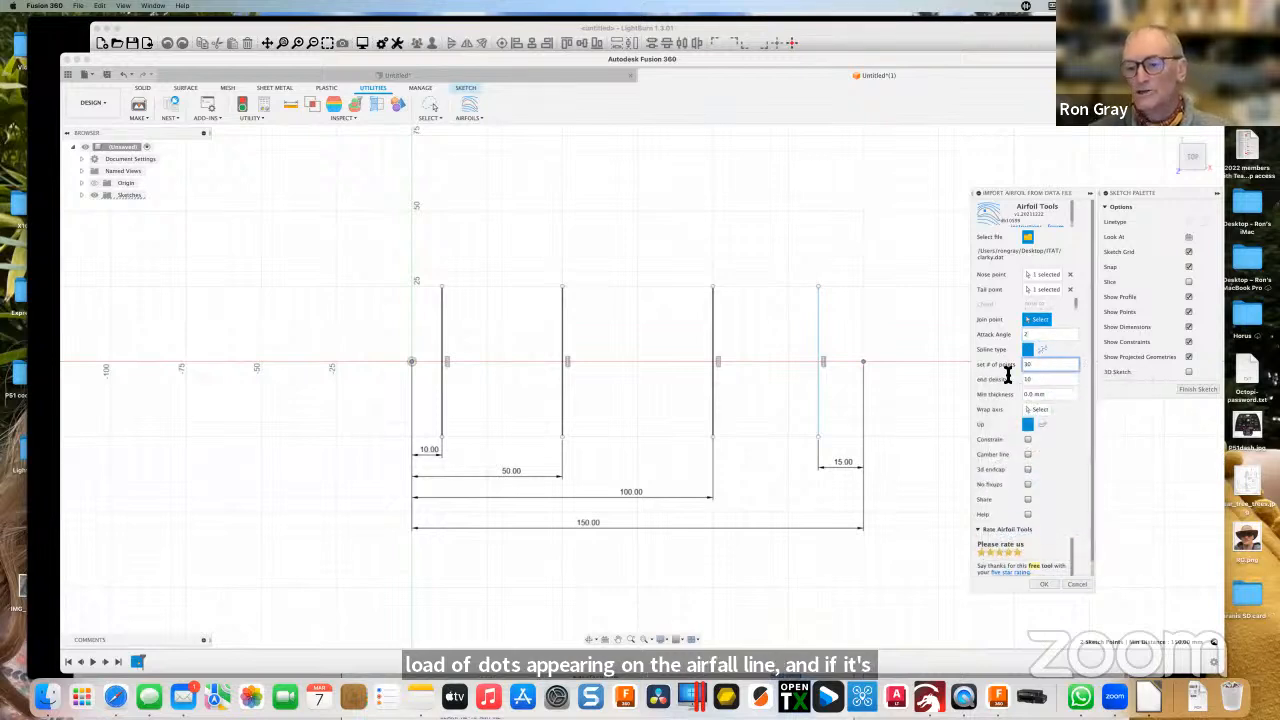
{"action": "left_click", "coordinate": [1044, 585]}
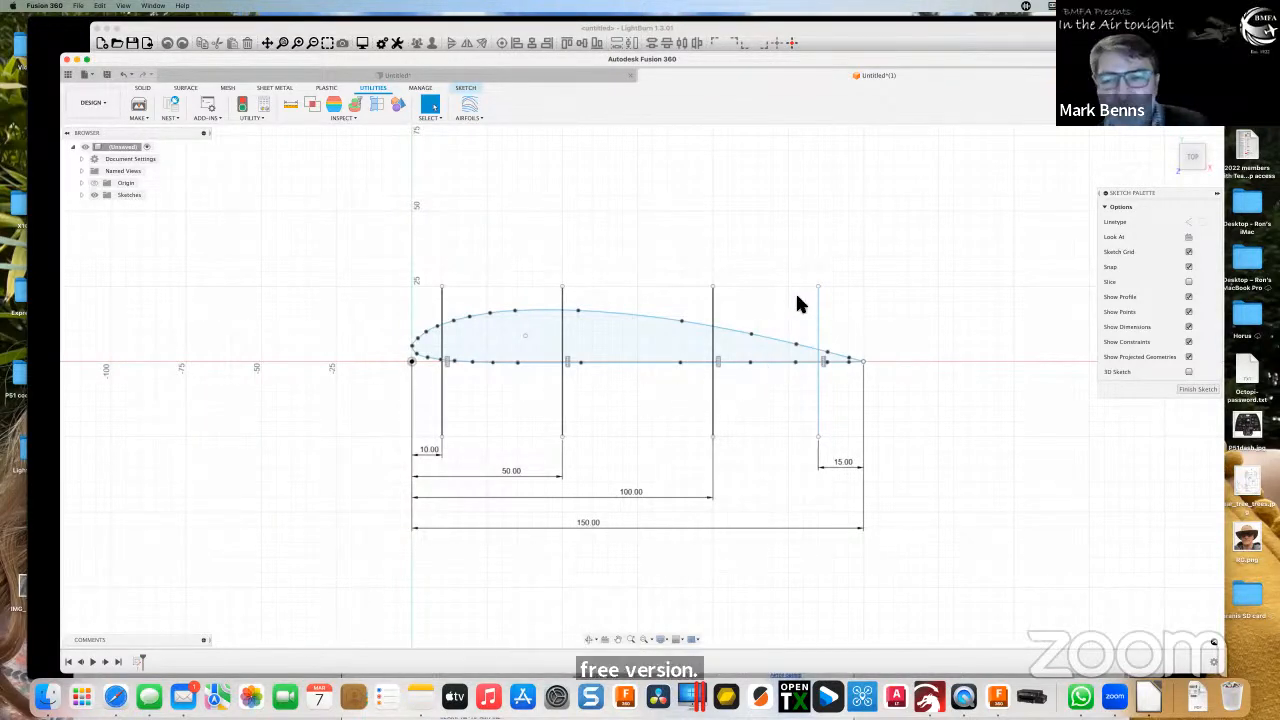
Apply Open/Close Spline Curve to the imported airfoil outline.
{"action": "left_click", "coordinate": [673, 324]}
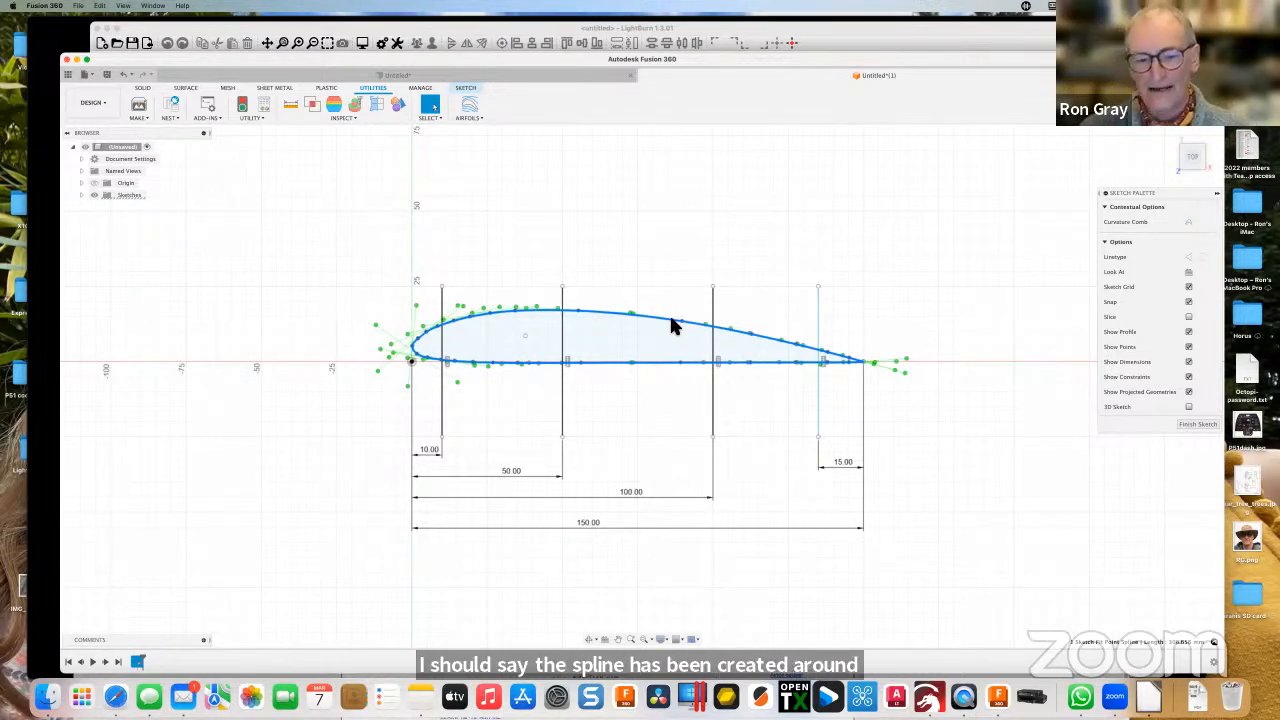
{"action": "right_click", "coordinate": [672, 325]}
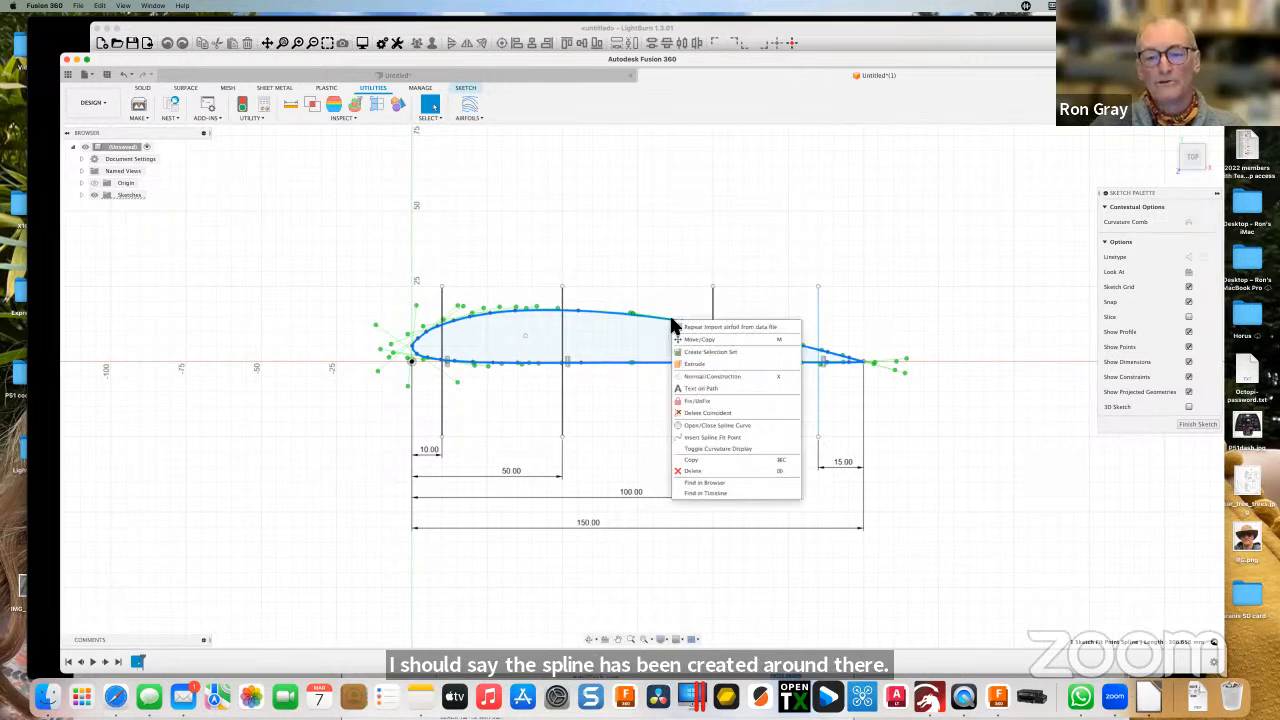
{"action": "left_click", "coordinate": [708, 420]}
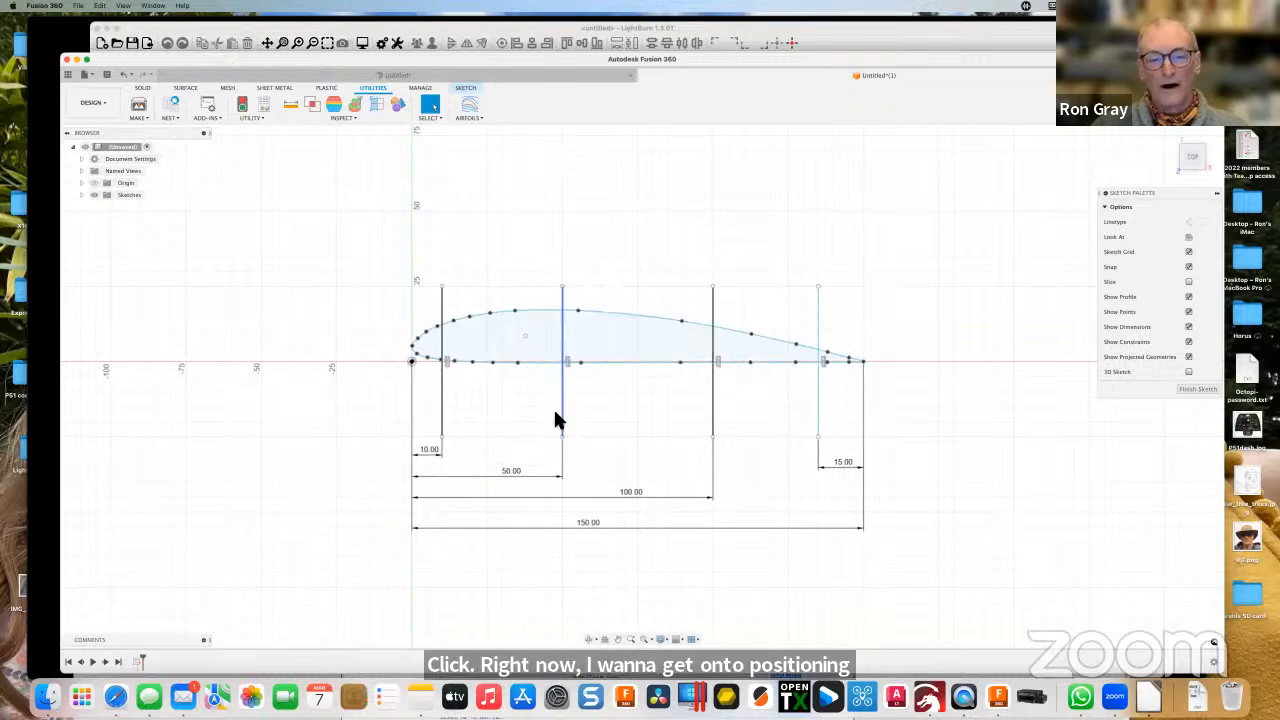
Set the second vertical line's distance from the origin to 40 mm and offset that line 4 mm toward the tail.
{"action": "double_click", "coordinate": [518, 476]}
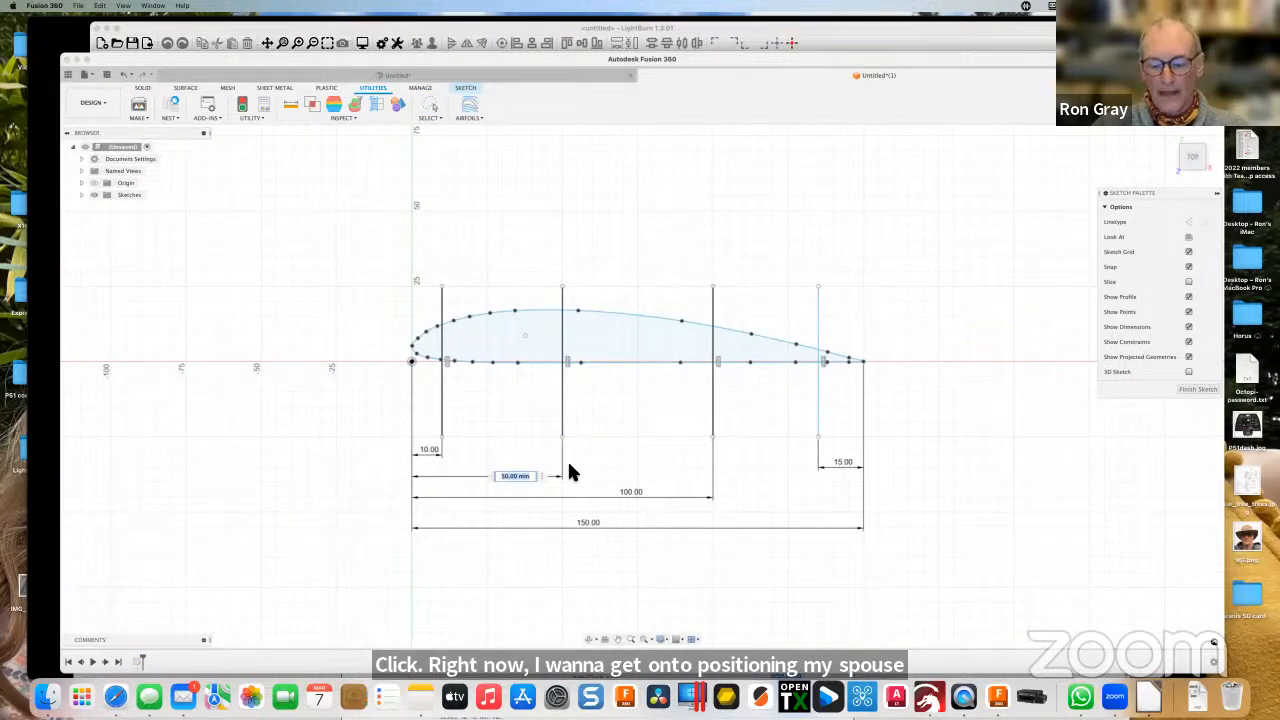
{"action": "type", "text": "40"}
{"action": "key", "text": "Return"}
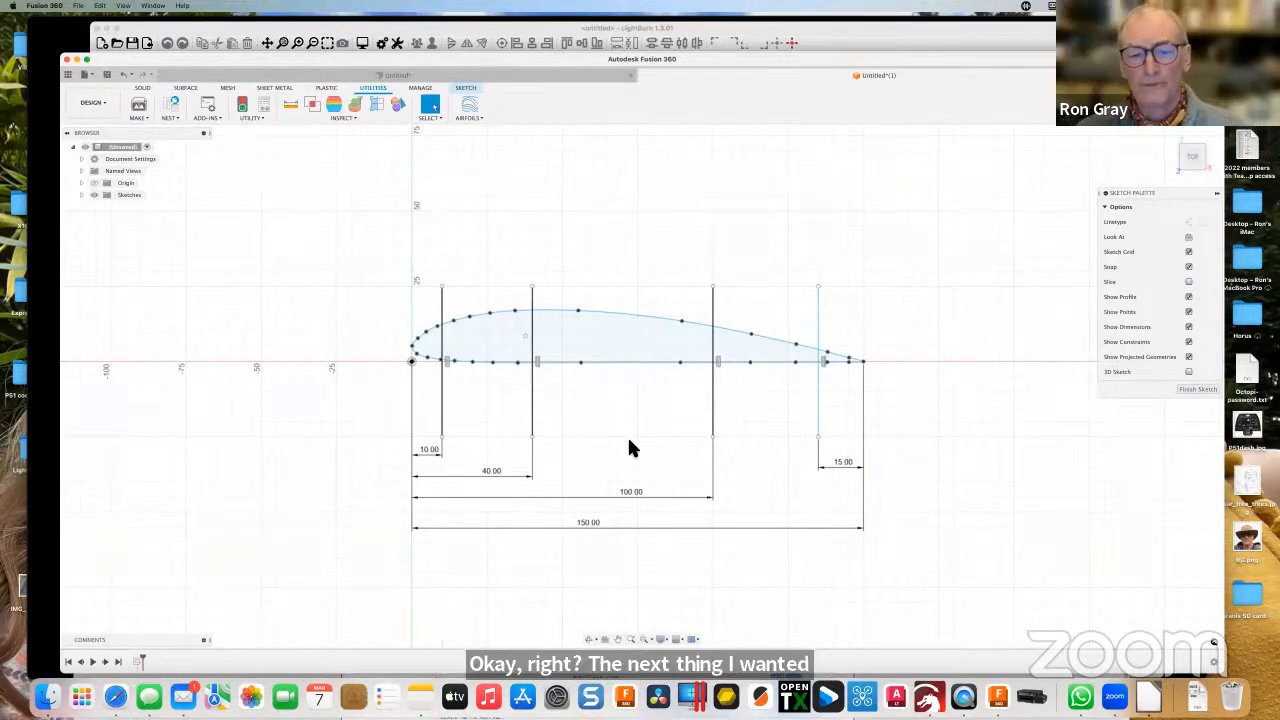
{"action": "left_click", "coordinate": [532, 312]}
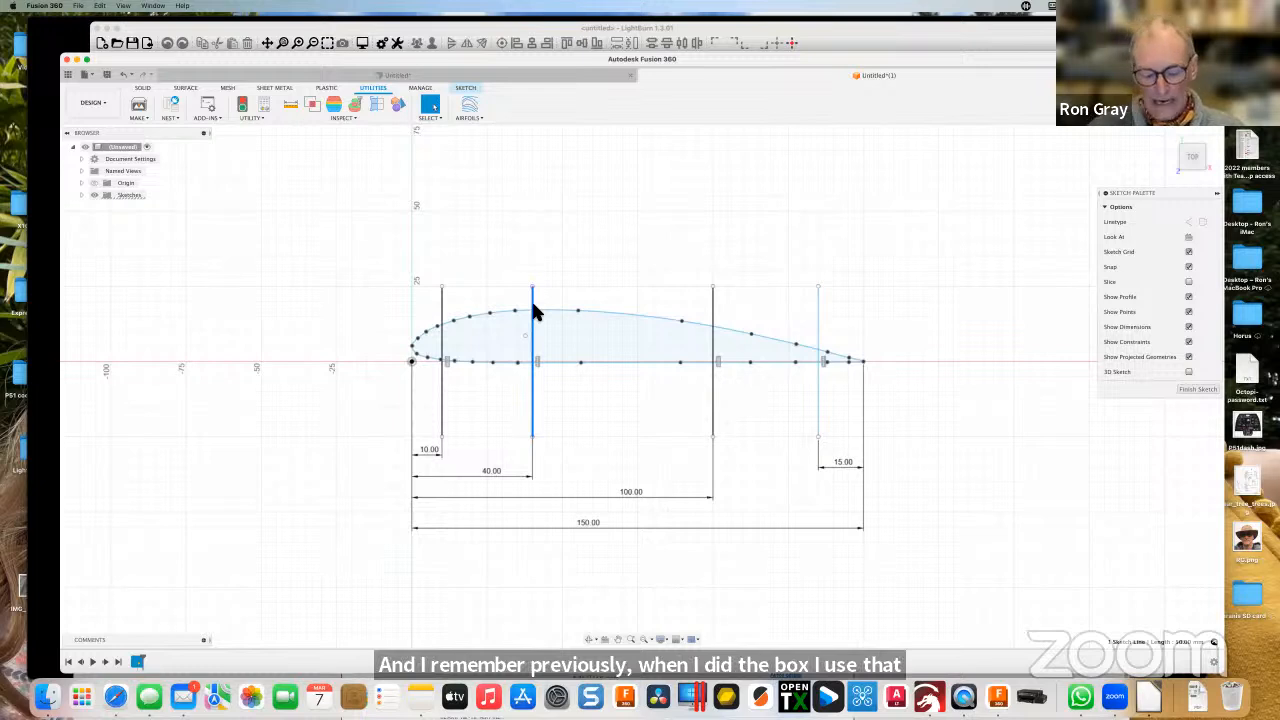
{"action": "key", "text": "o"}
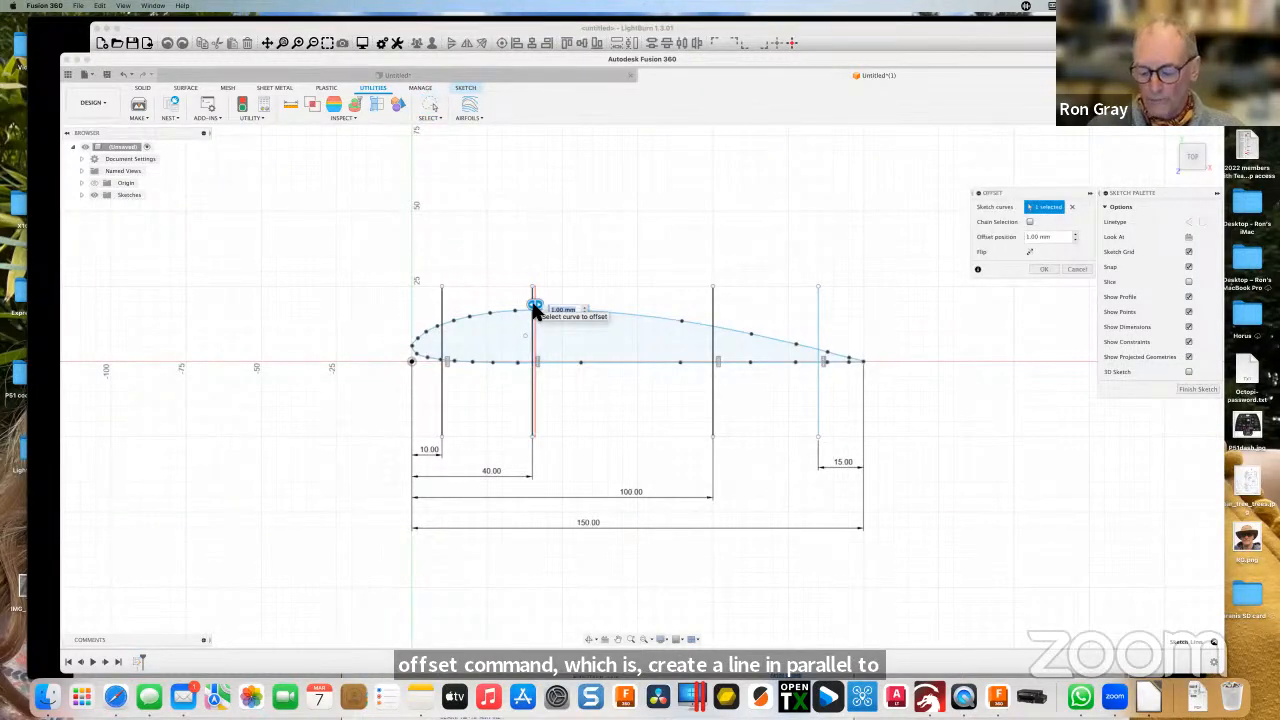
{"action": "left_click", "coordinate": [536, 312]}
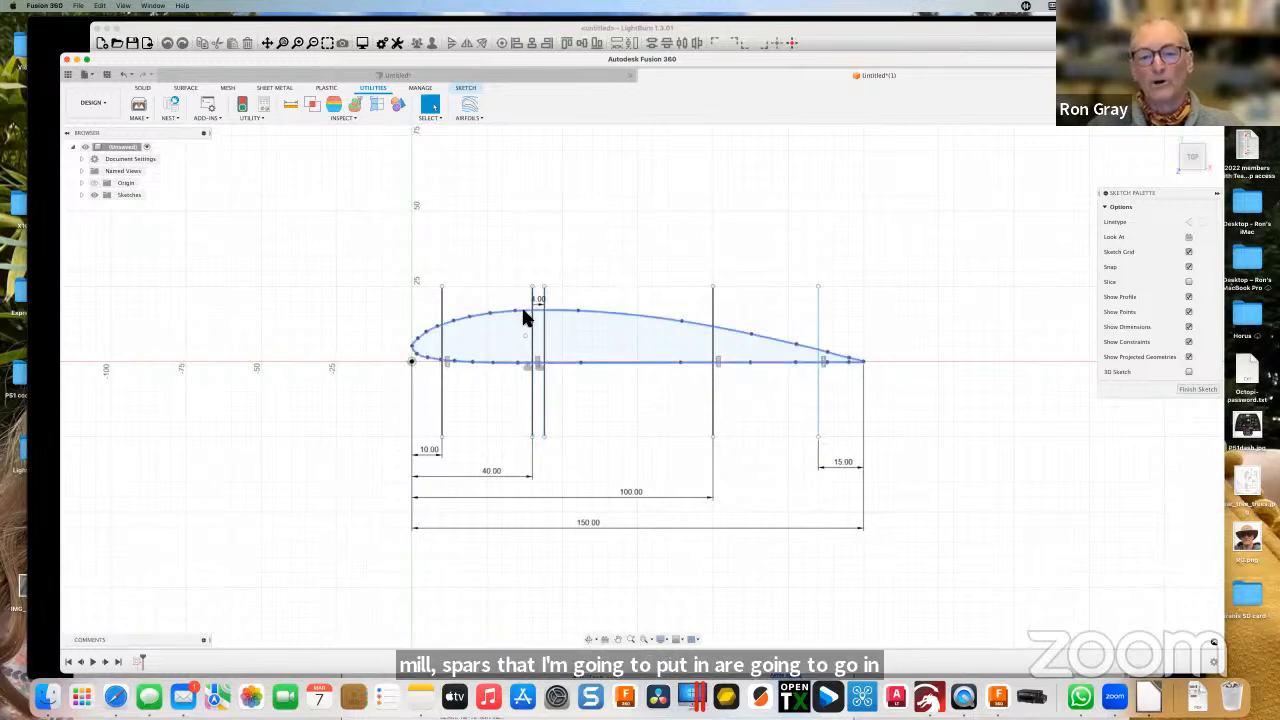
Draw a 4 mm by 4 mm spar rectangle between the offset lines, starting where the rear line meets the airfoil's upper curve.
{"action": "scroll", "coordinate": [526, 305], "scroll_direction": "up", "scroll_amount": 3}
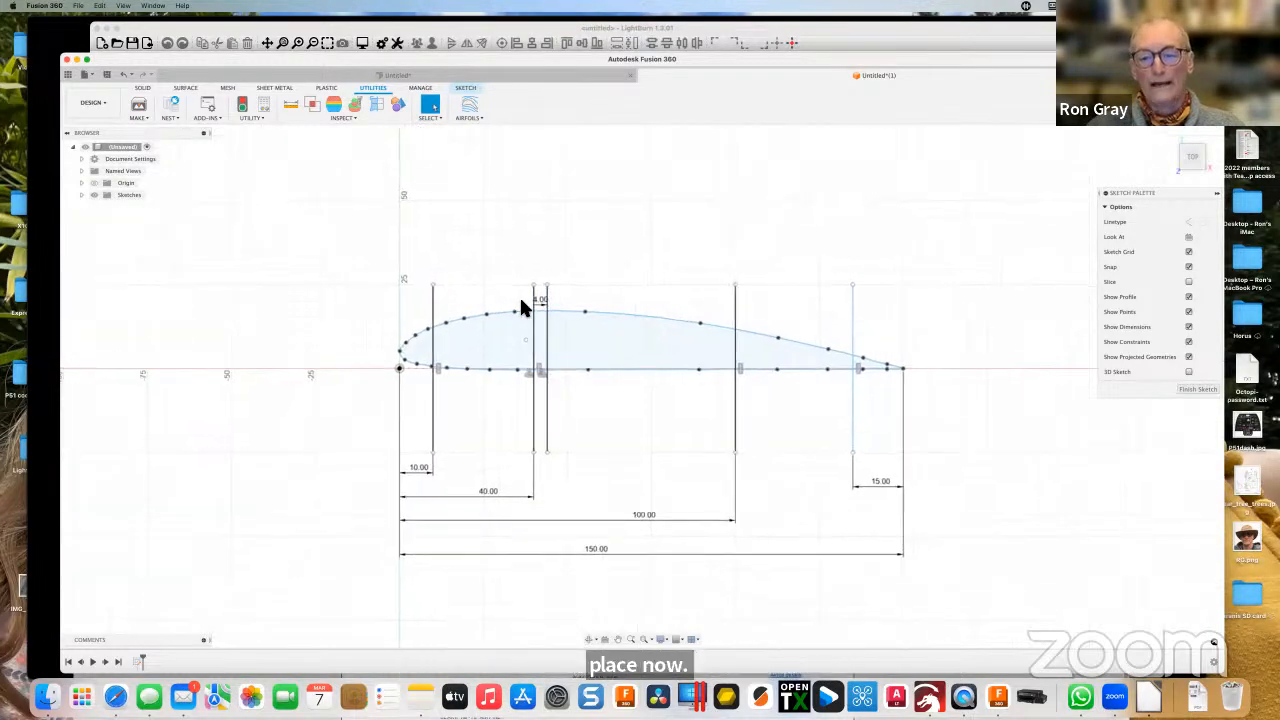
{"action": "scroll", "coordinate": [558, 308], "scroll_direction": "up", "scroll_amount": 4}
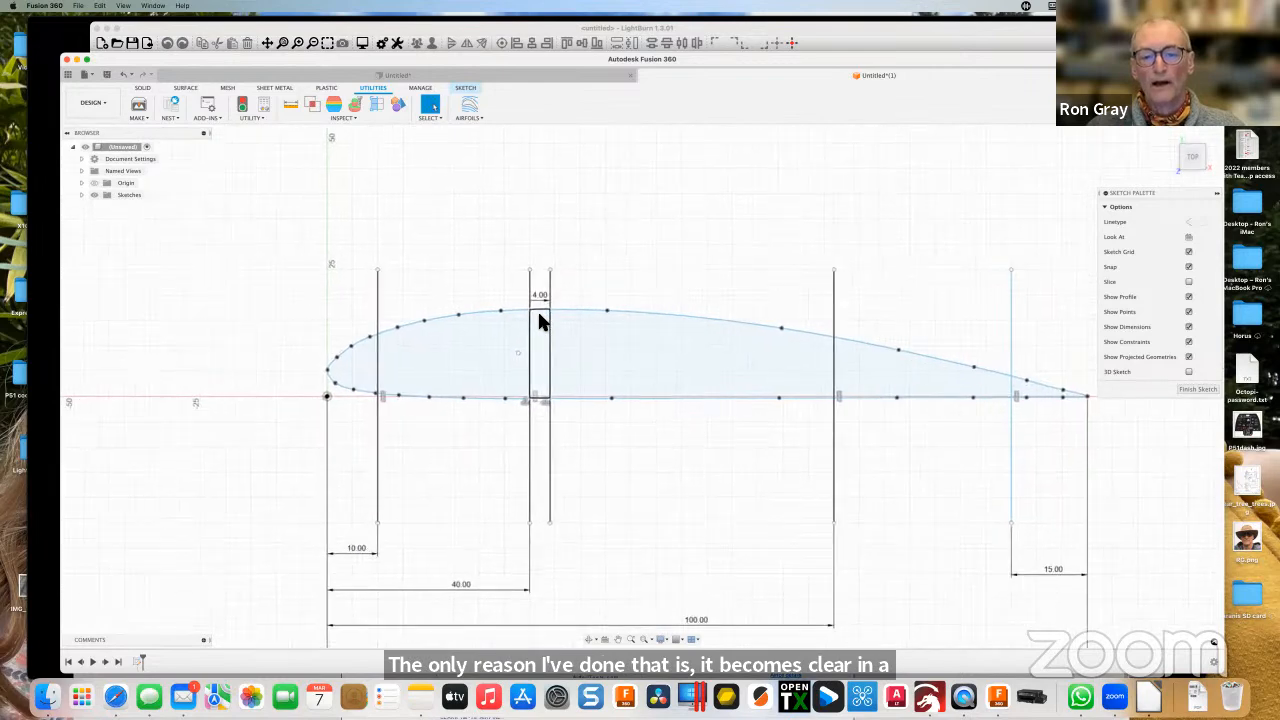
{"action": "scroll", "coordinate": [539, 312], "scroll_direction": "up", "scroll_amount": 6}
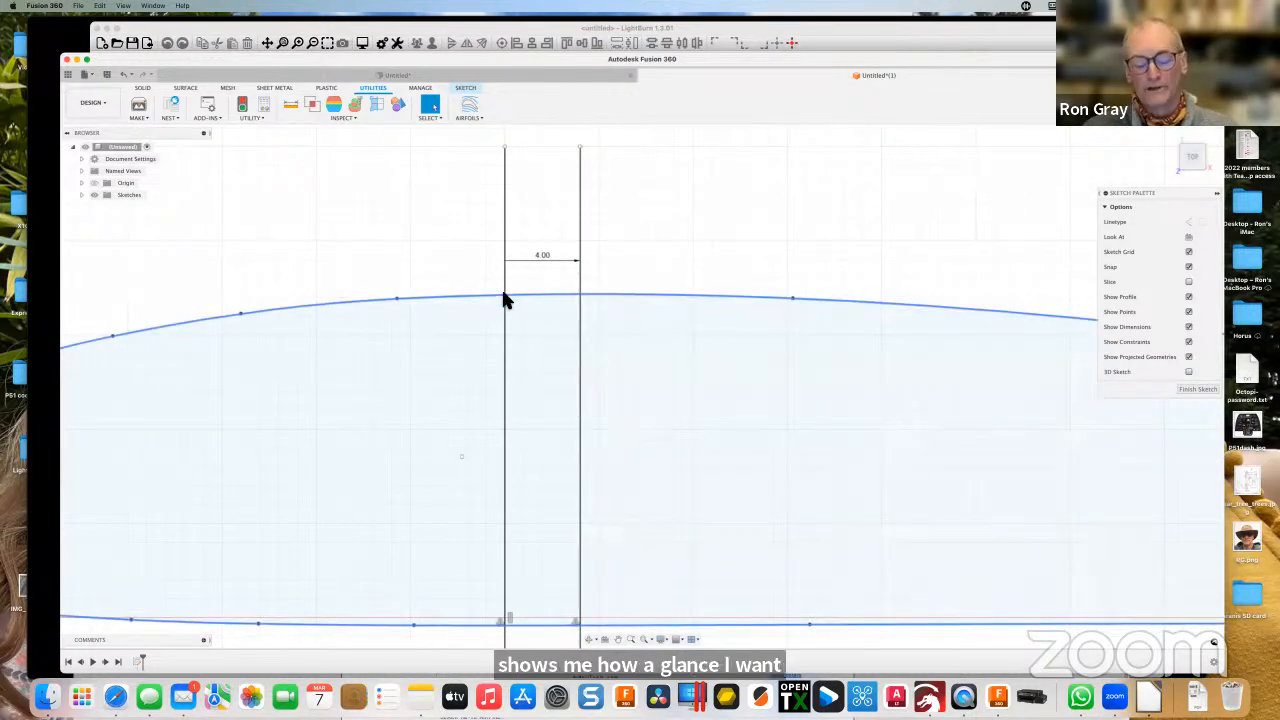
{"action": "key", "text": "r"}
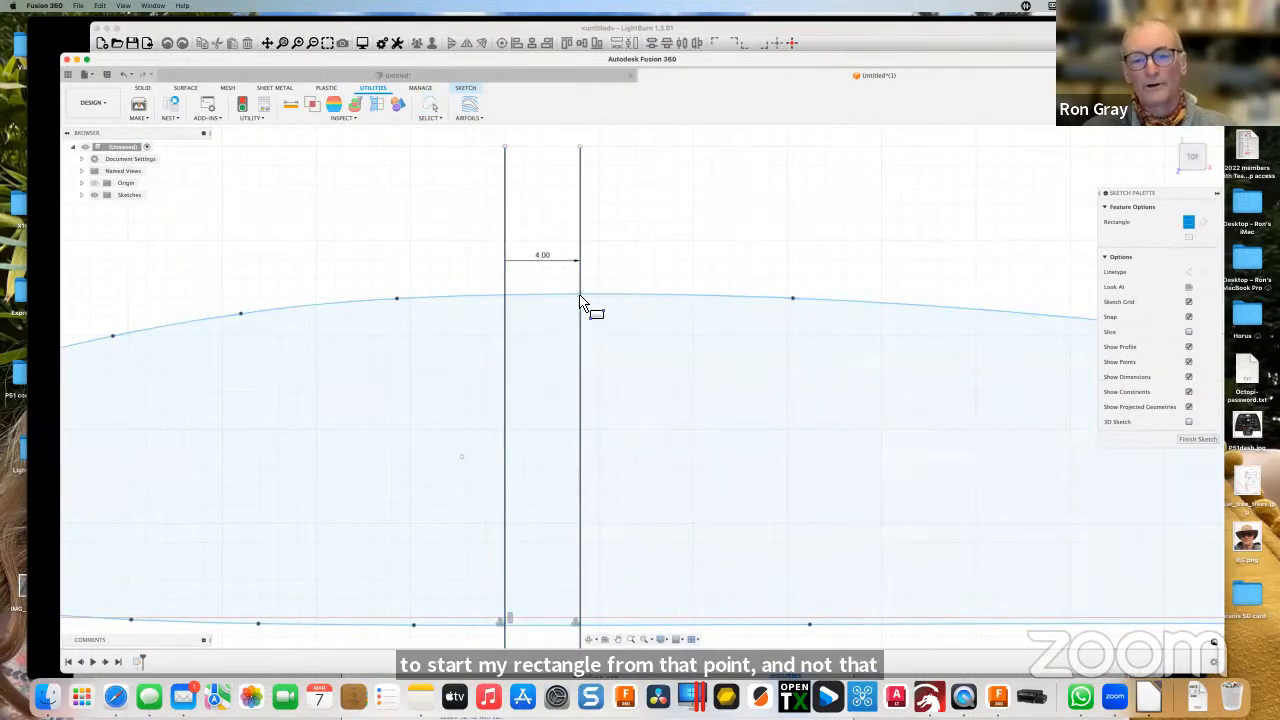
{"action": "left_click", "coordinate": [580, 297]}
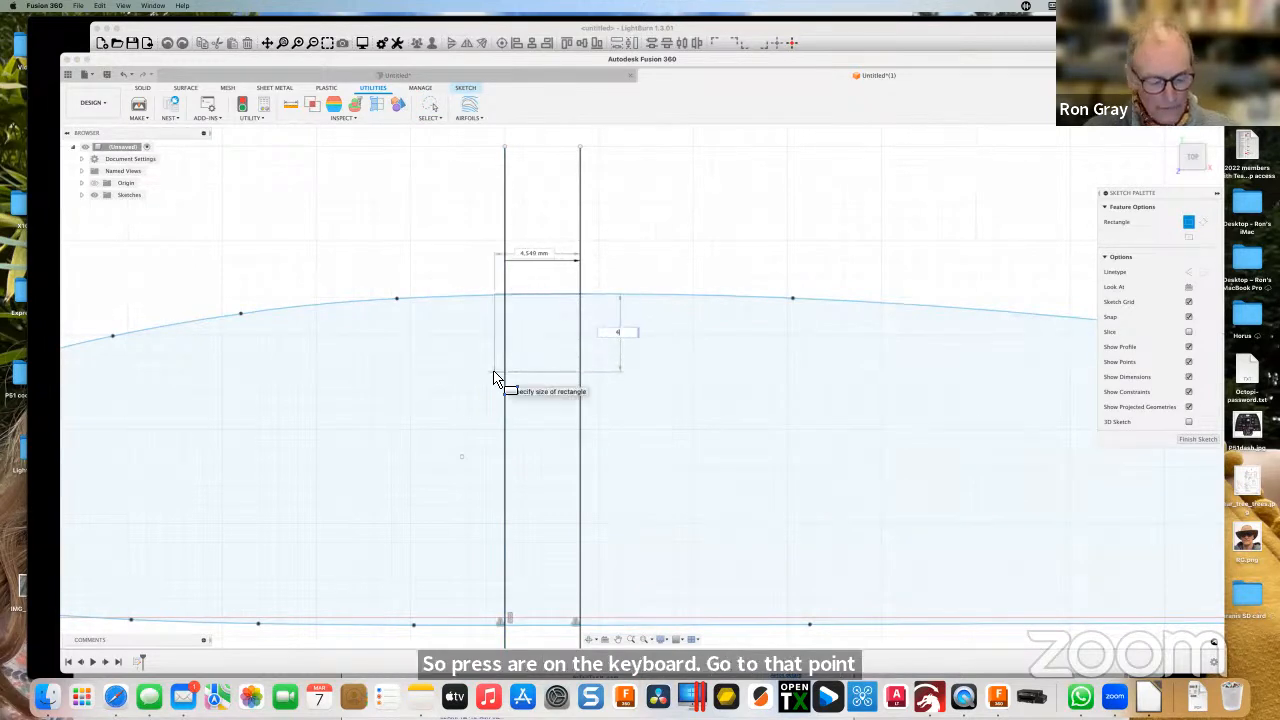
{"action": "type", "text": "4"}
{"action": "key", "text": "Tab"}
{"action": "type", "text": "4"}
{"action": "key", "text": "Return"}
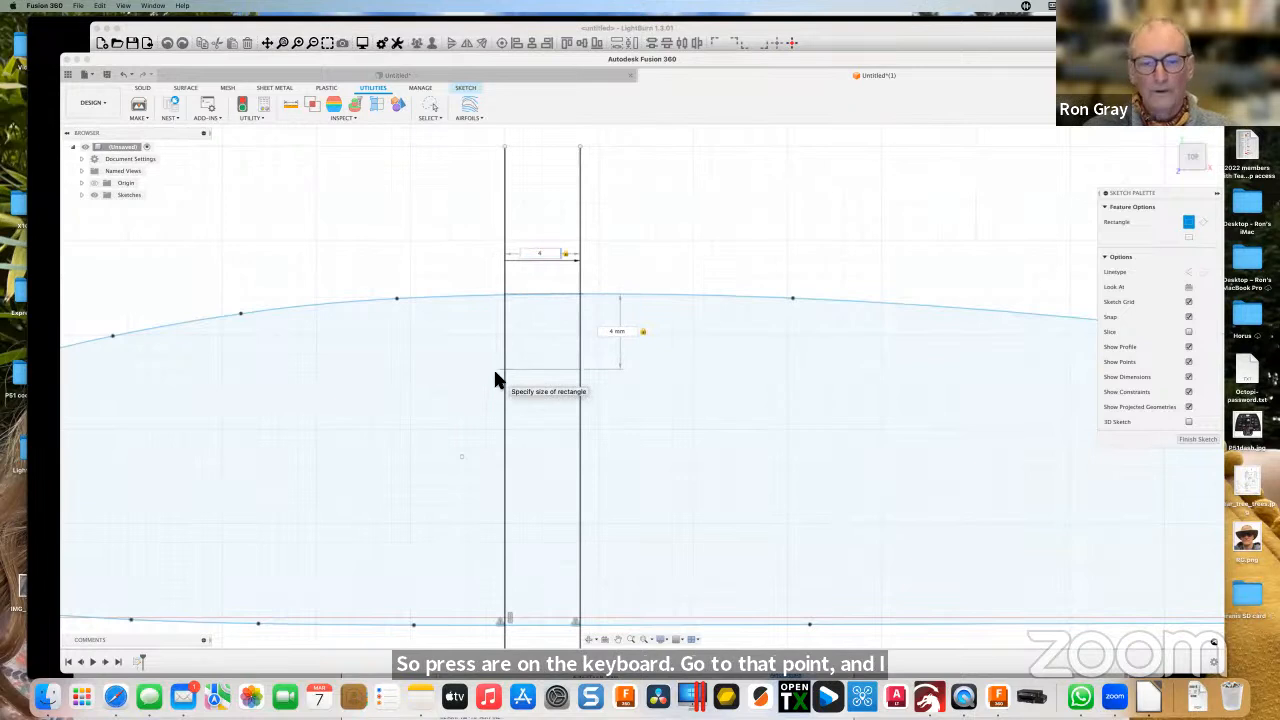
{"action": "key", "text": "Escape"}
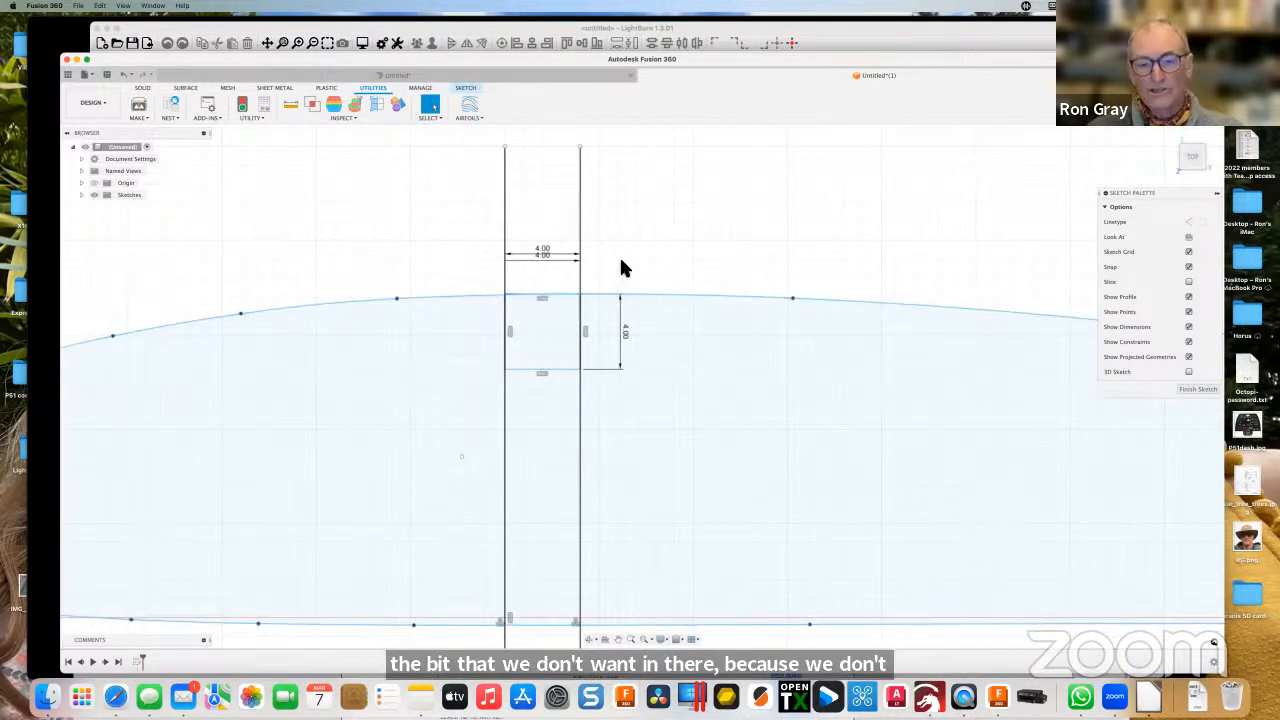
Trim the rectangle's upper edge and the airfoil curve section above it to open the upper spar notch.
{"action": "key", "text": "t"}
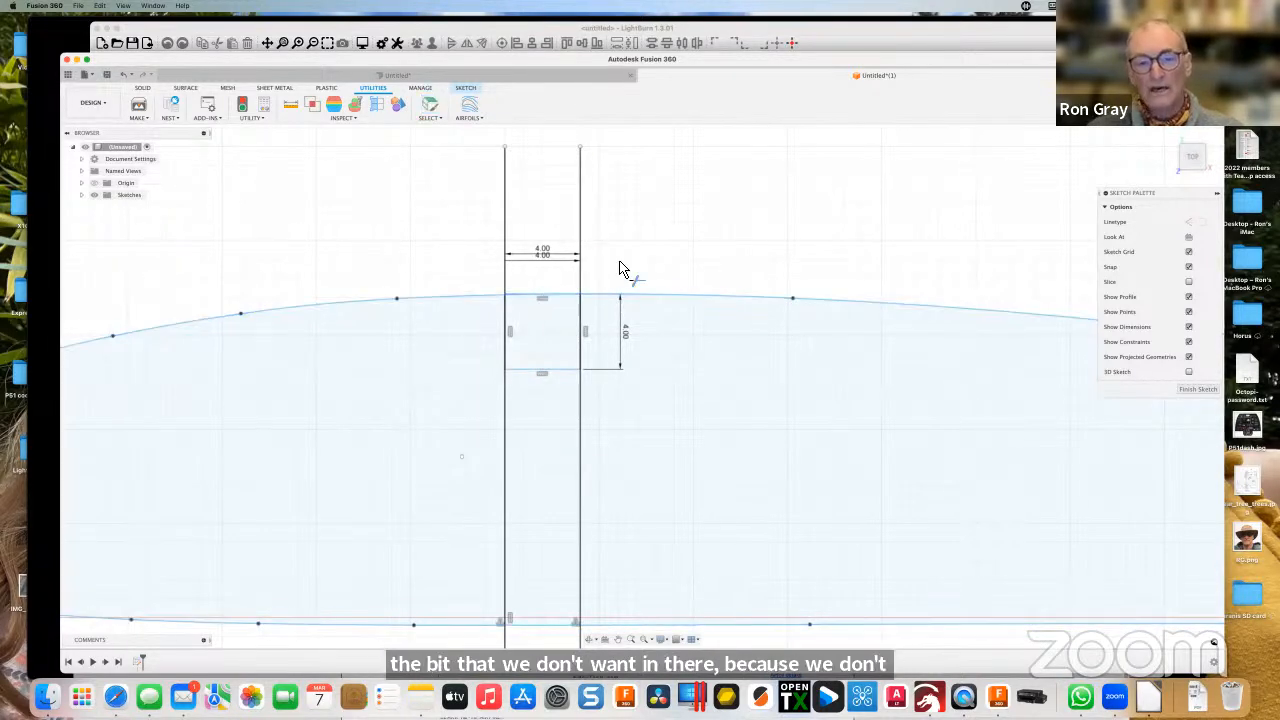
{"action": "left_click", "coordinate": [557, 300]}
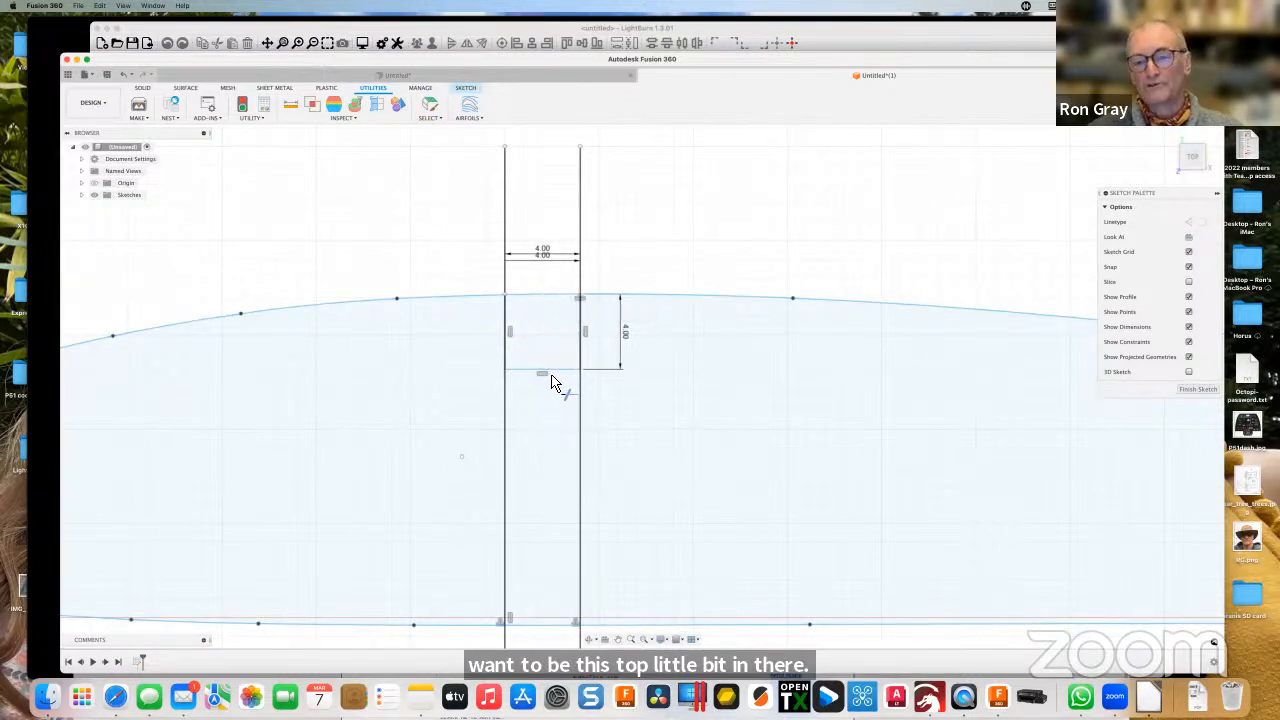
{"action": "left_click", "coordinate": [546, 299]}
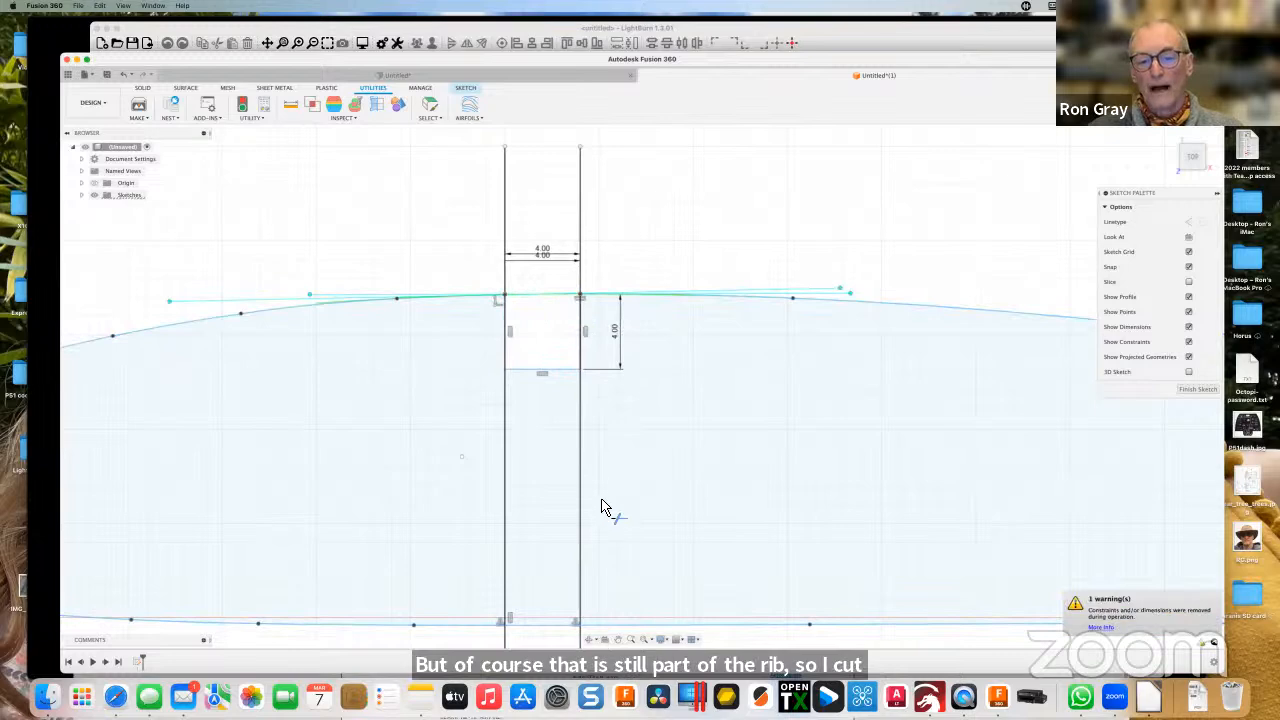
Draw a 4 mm by 4 mm spar rectangle between the offset lines, rising from where the rear line meets the airfoil's lower curve.
{"action": "scroll", "coordinate": [602, 507], "scroll_direction": "down", "scroll_amount": 3}
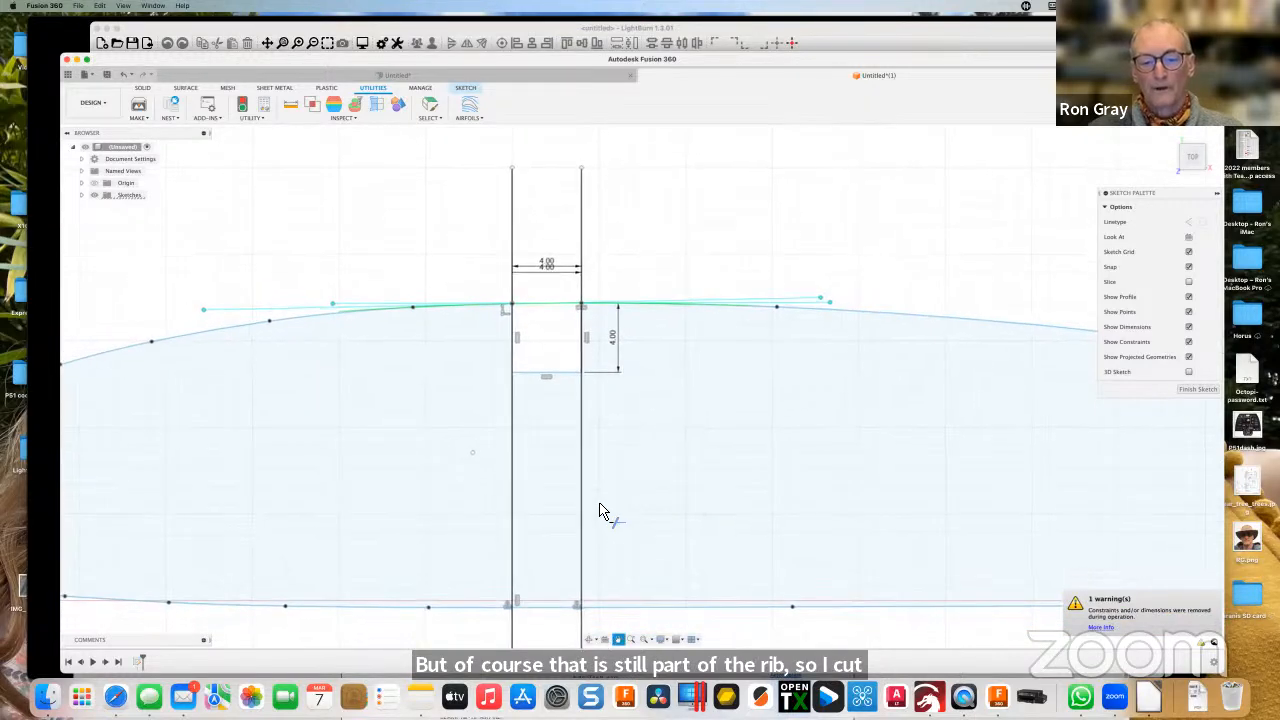
{"action": "middle_click_drag", "start_coordinate": [602, 510], "coordinate": [589, 376]}
{"action": "scroll", "coordinate": [582, 436], "scroll_direction": "down", "scroll_amount": 2}
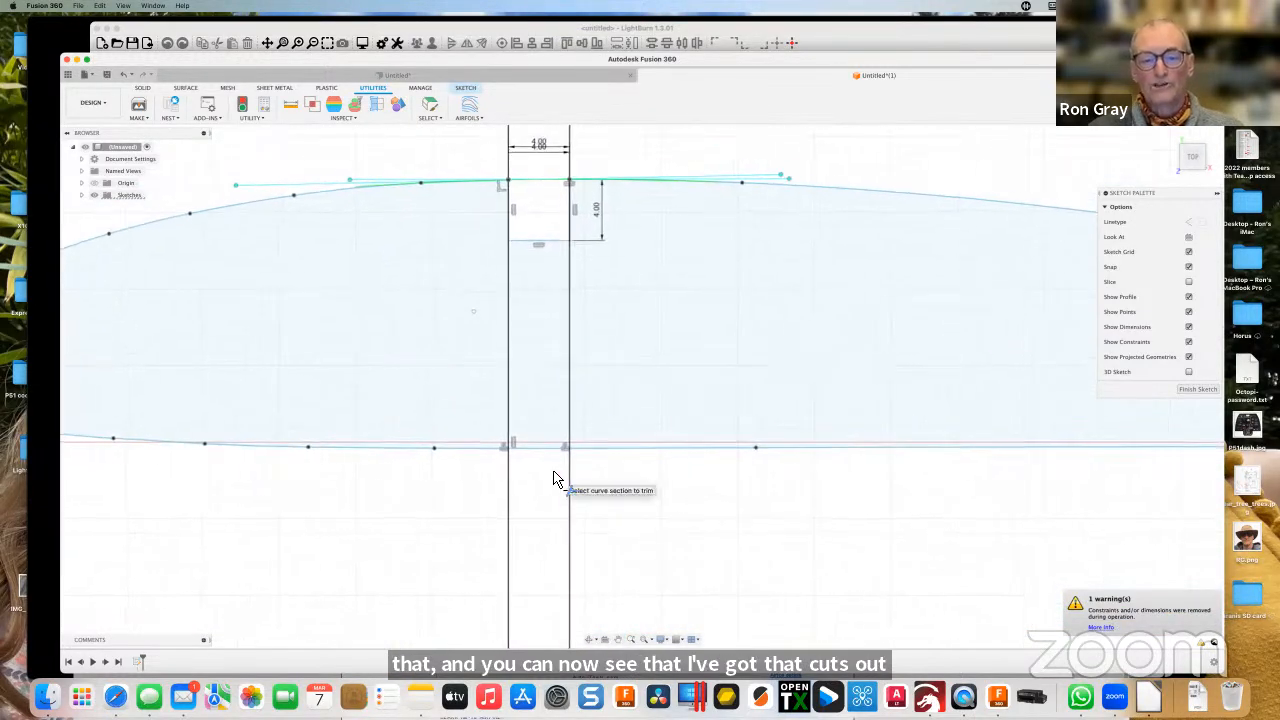
{"action": "scroll", "coordinate": [555, 479], "scroll_direction": "up", "scroll_amount": 4}
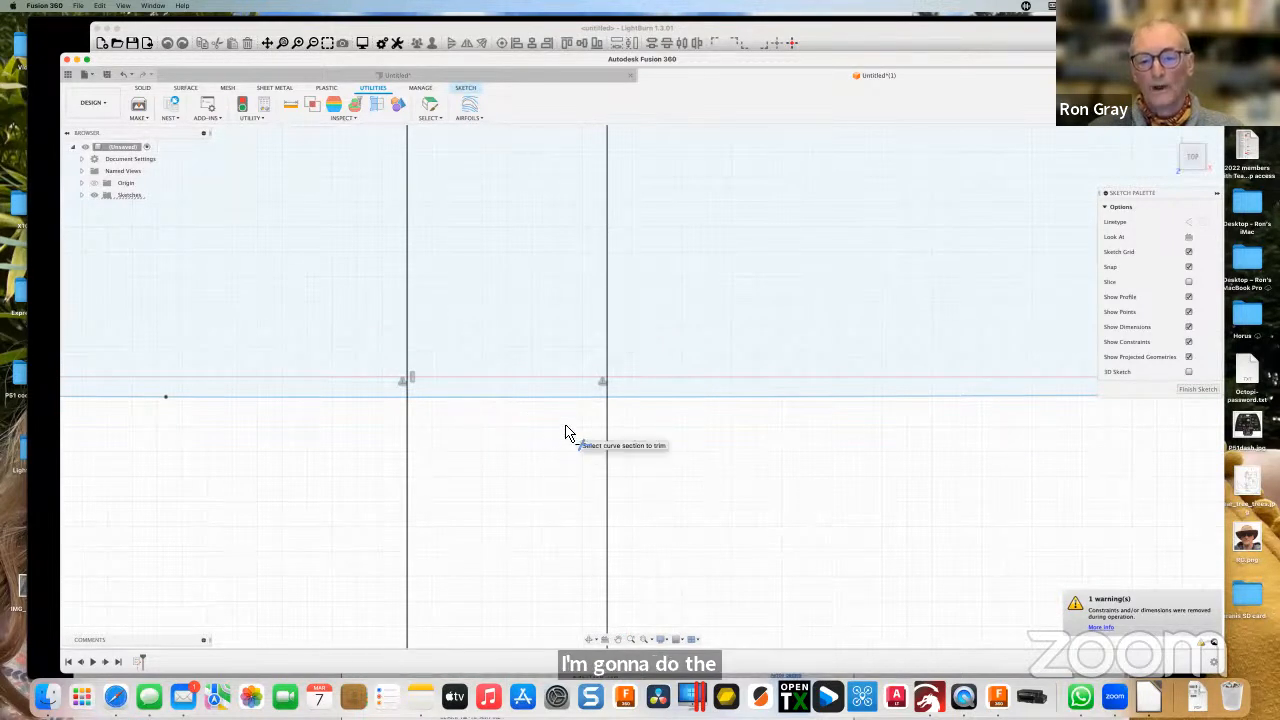
{"action": "key", "text": "r"}
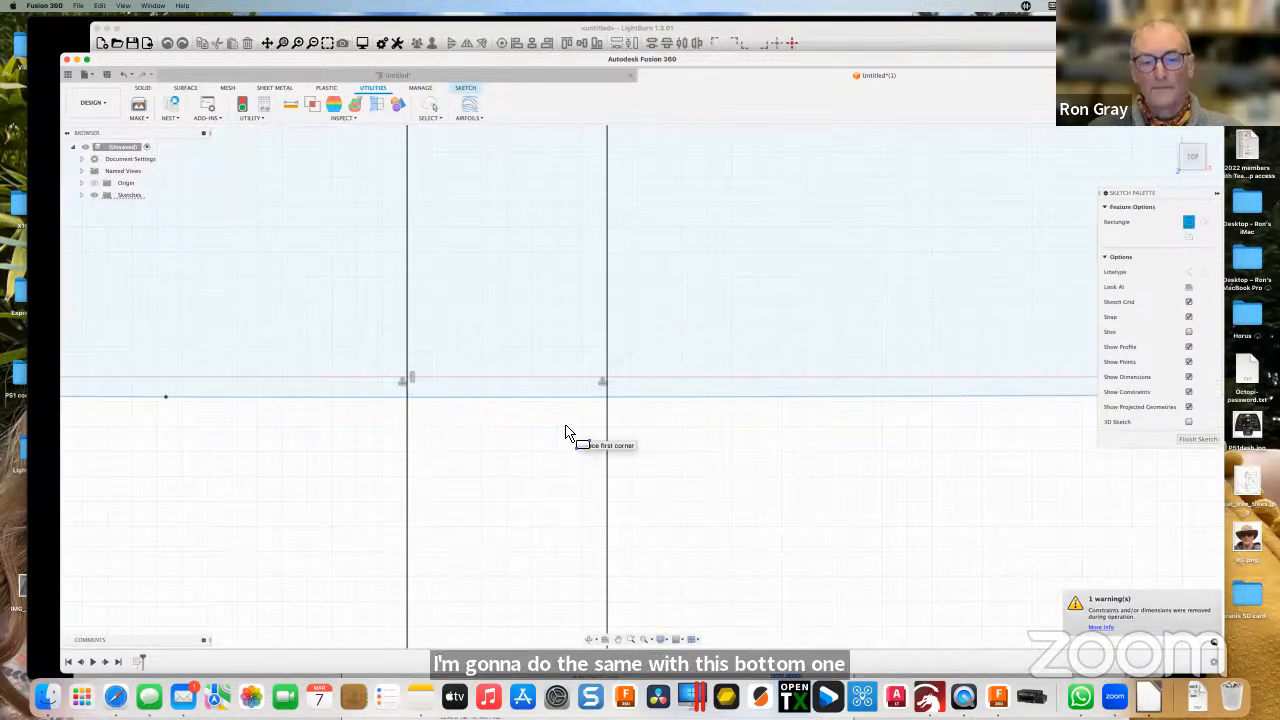
{"action": "left_click", "coordinate": [609, 398]}
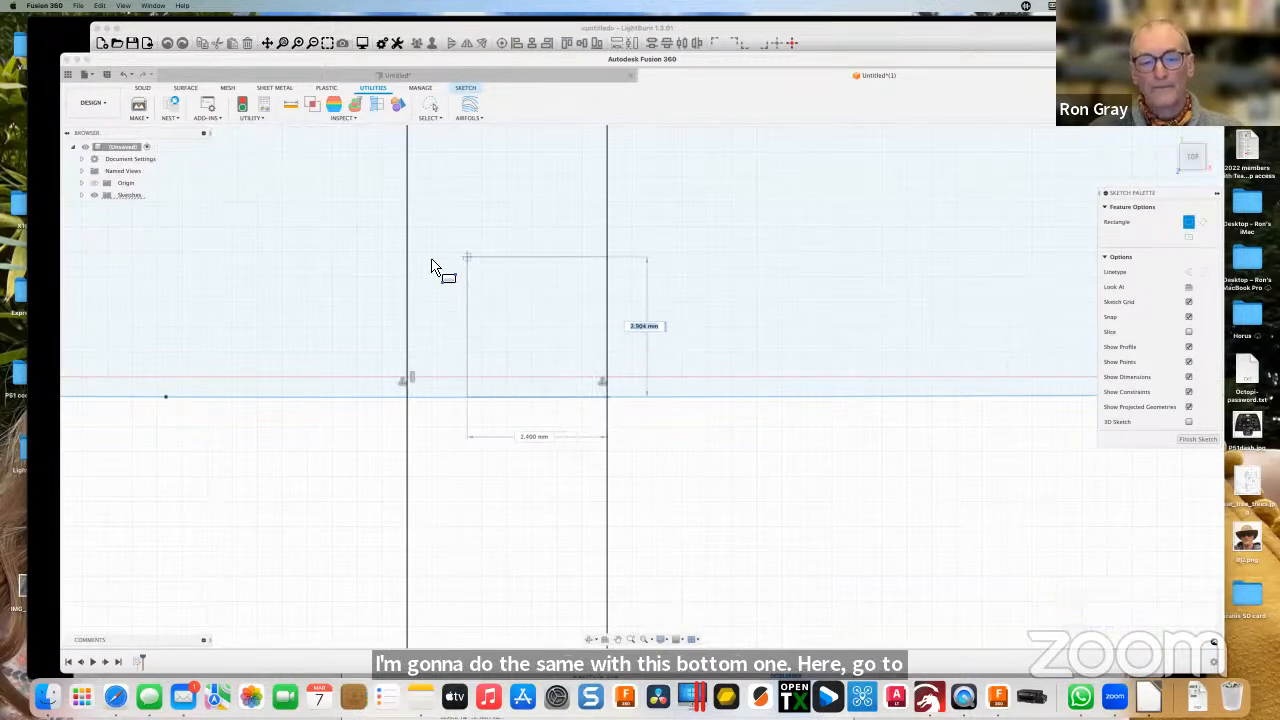
{"action": "key", "text": "Tab"}
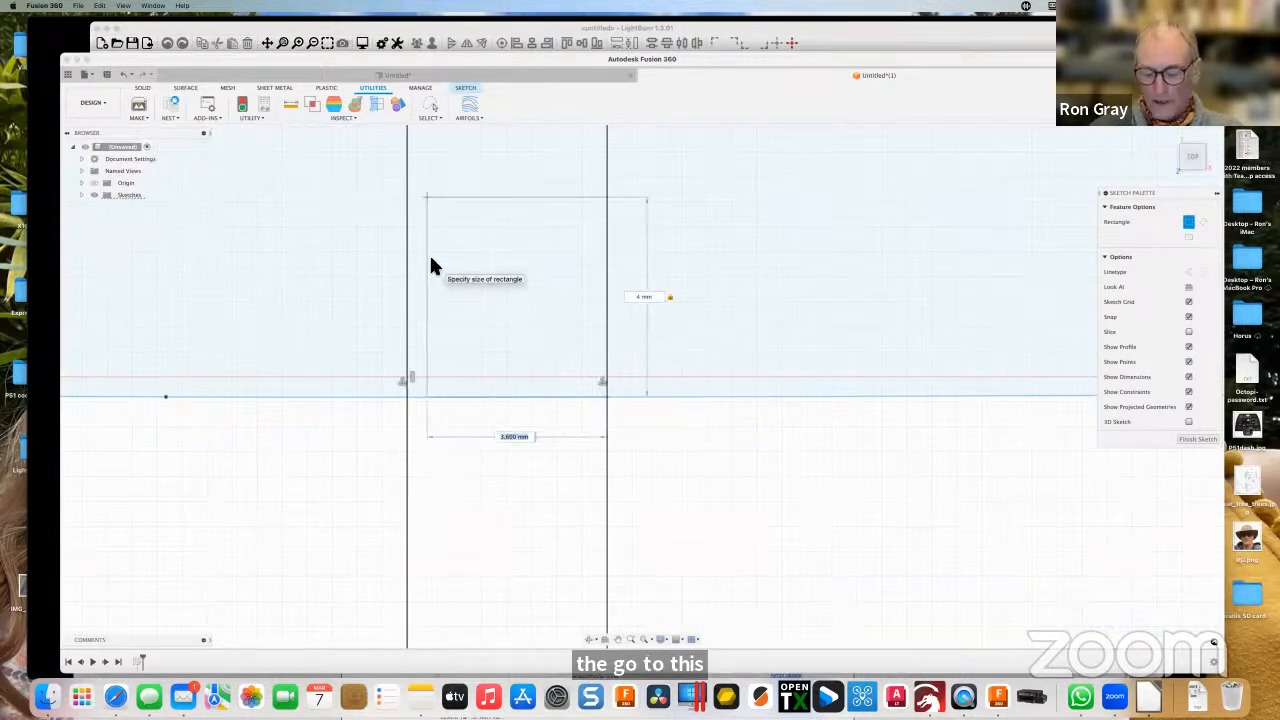
{"action": "key", "text": "Tab"}
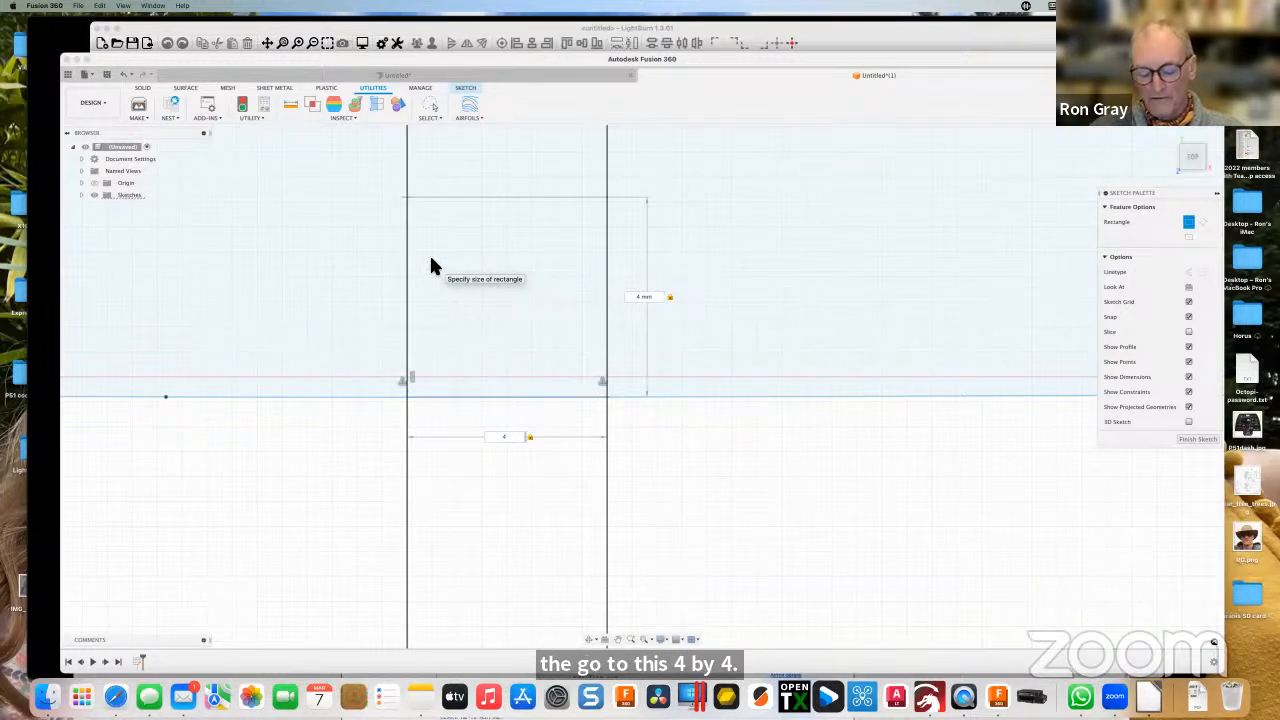
{"action": "key", "text": "Return"}
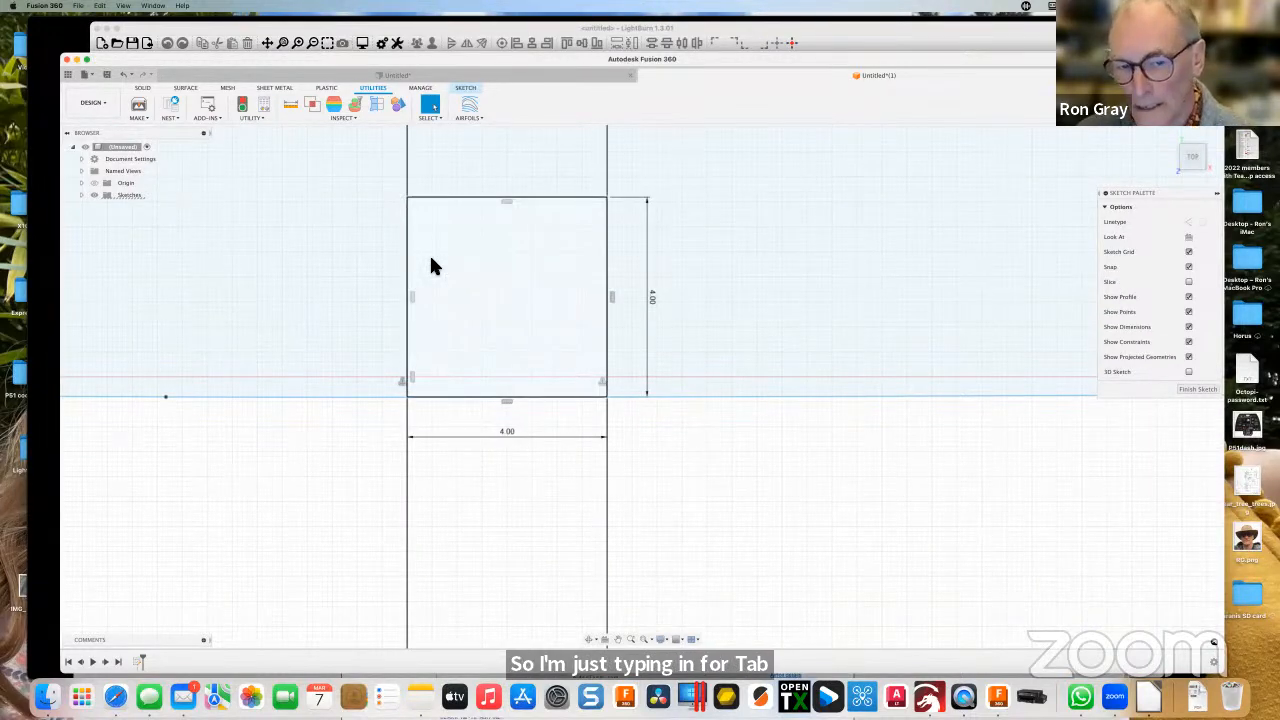
Trim the new rectangle's lower edge and the airfoil curve section along it to open the lower spar notch.
{"action": "key", "text": "t"}
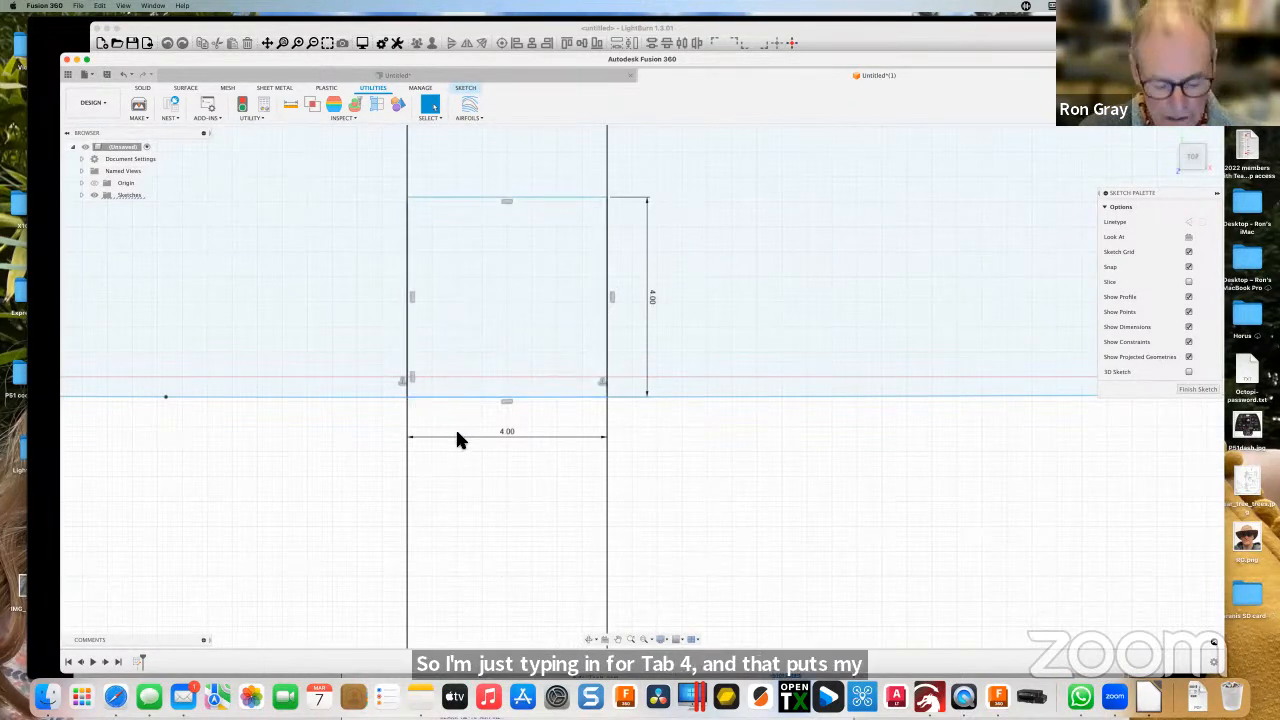
{"action": "left_click", "coordinate": [512, 402]}
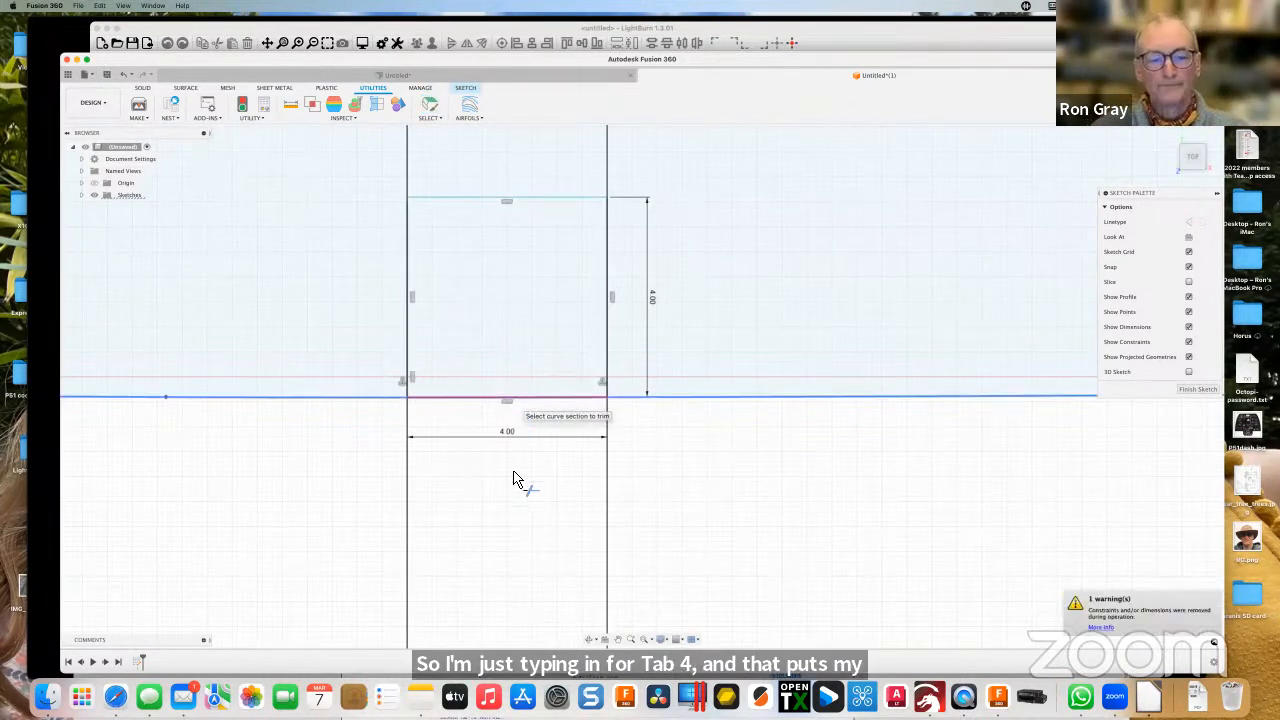
{"action": "left_click", "coordinate": [520, 402]}
Draw a 4 mm by 4 mm rectangle down and toward the tail from where the rear spar line meets the airfoil's upper curve.
{"action": "scroll", "coordinate": [533, 465], "scroll_direction": "down", "scroll_amount": 5}
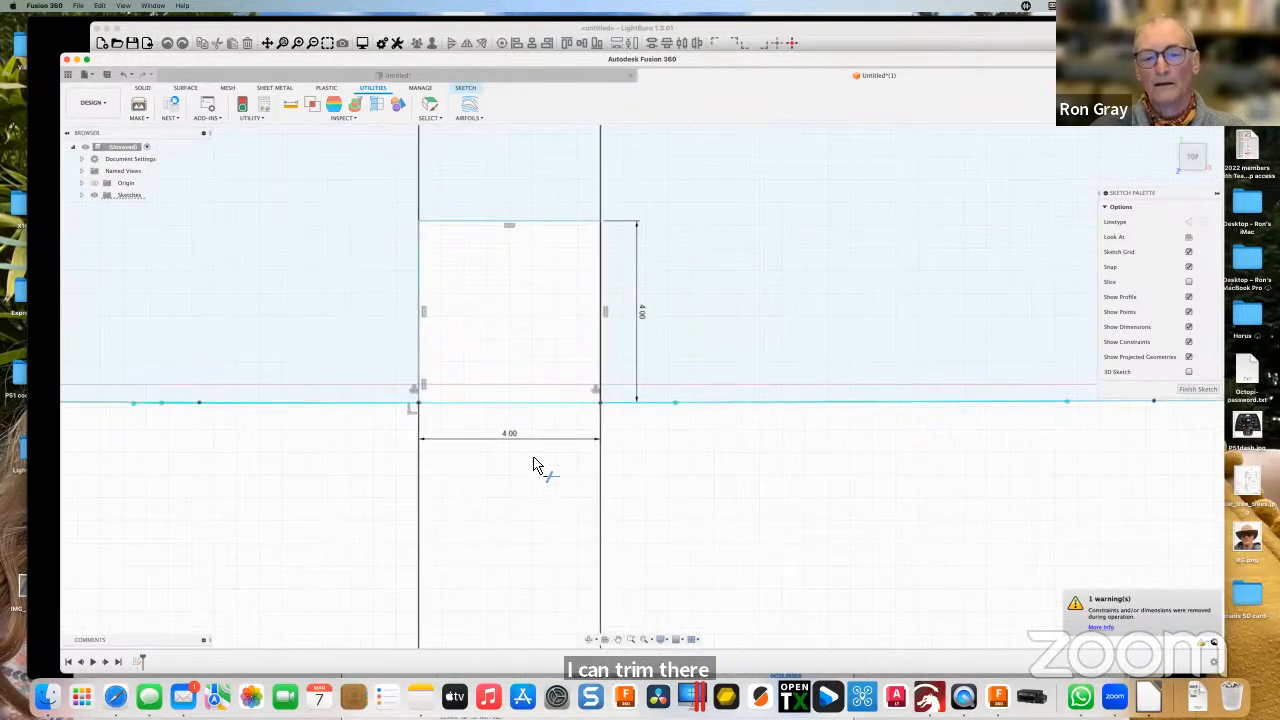
{"action": "scroll", "coordinate": [533, 465], "scroll_direction": "down", "scroll_amount": 3}
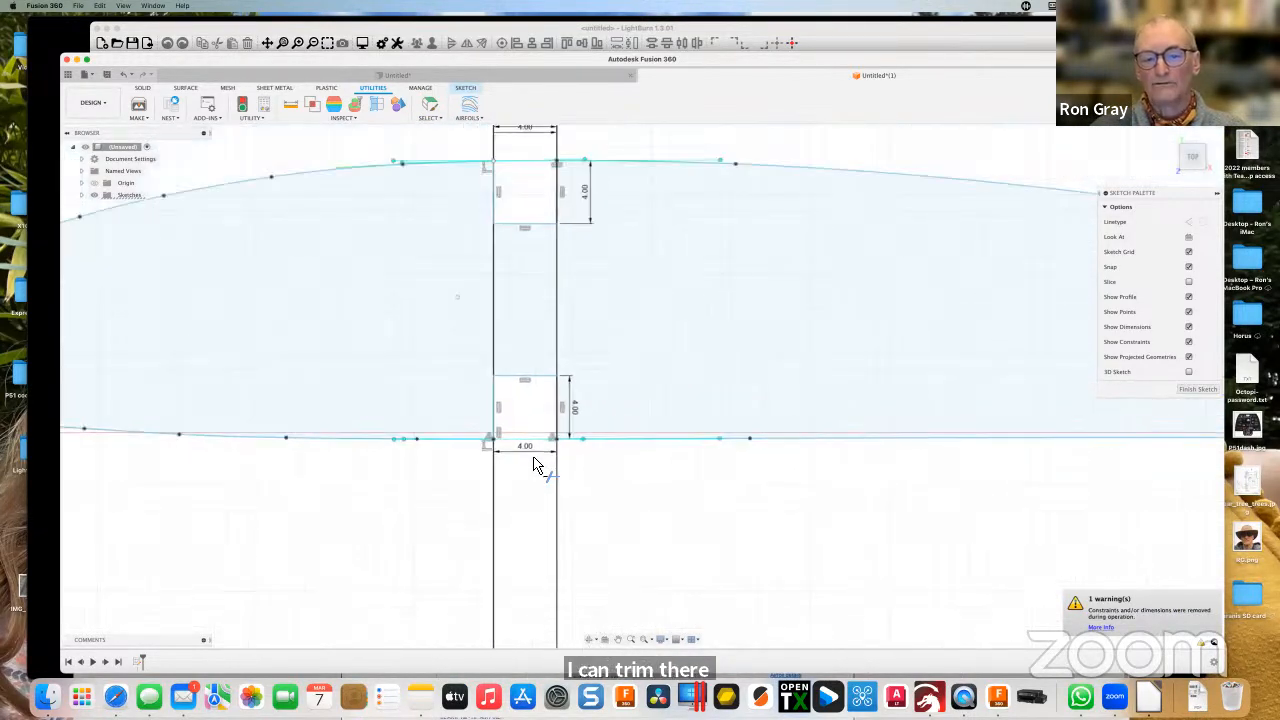
{"action": "scroll", "coordinate": [540, 465], "scroll_direction": "down", "scroll_amount": 3}
{"action": "scroll", "coordinate": [540, 465], "scroll_direction": "down", "scroll_amount": 3}
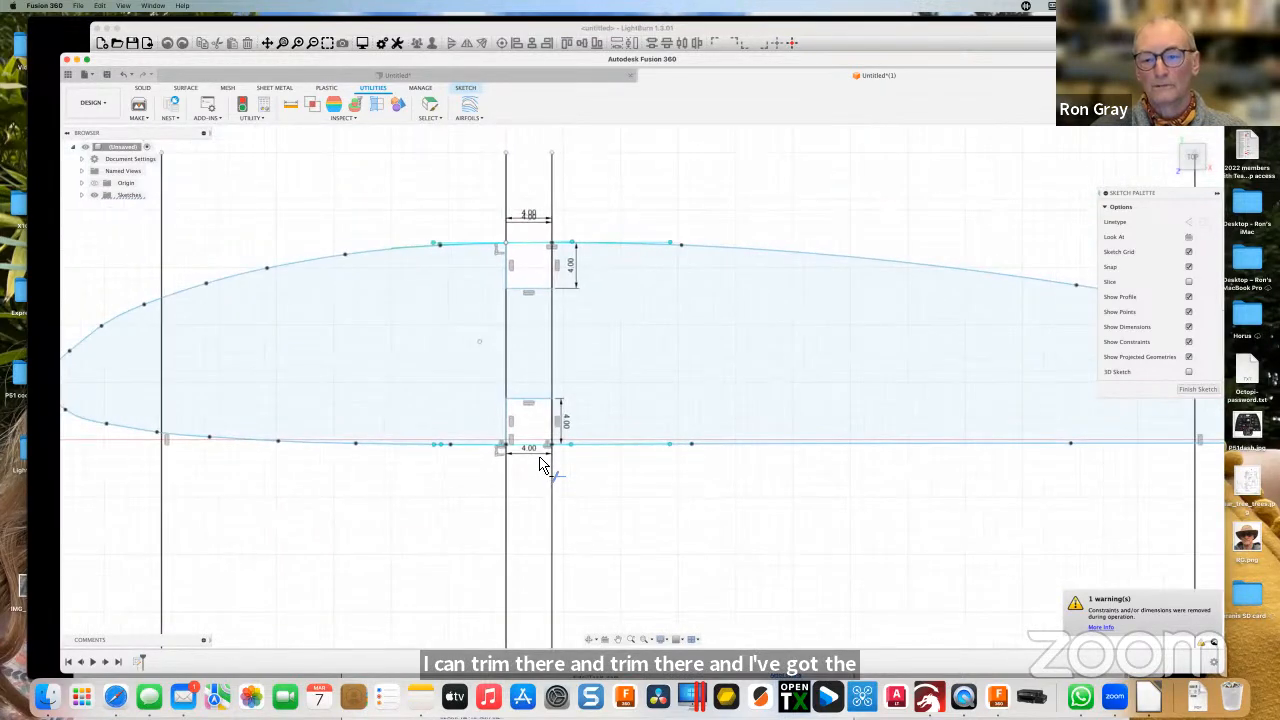
{"action": "mouse_move", "coordinate": [700, 413]}
{"action": "middle_mouse_down"}
{"action": "mouse_move", "coordinate": [486, 437]}
{"action": "mouse_move", "coordinate": [200, 420]}
{"action": "middle_mouse_up"}
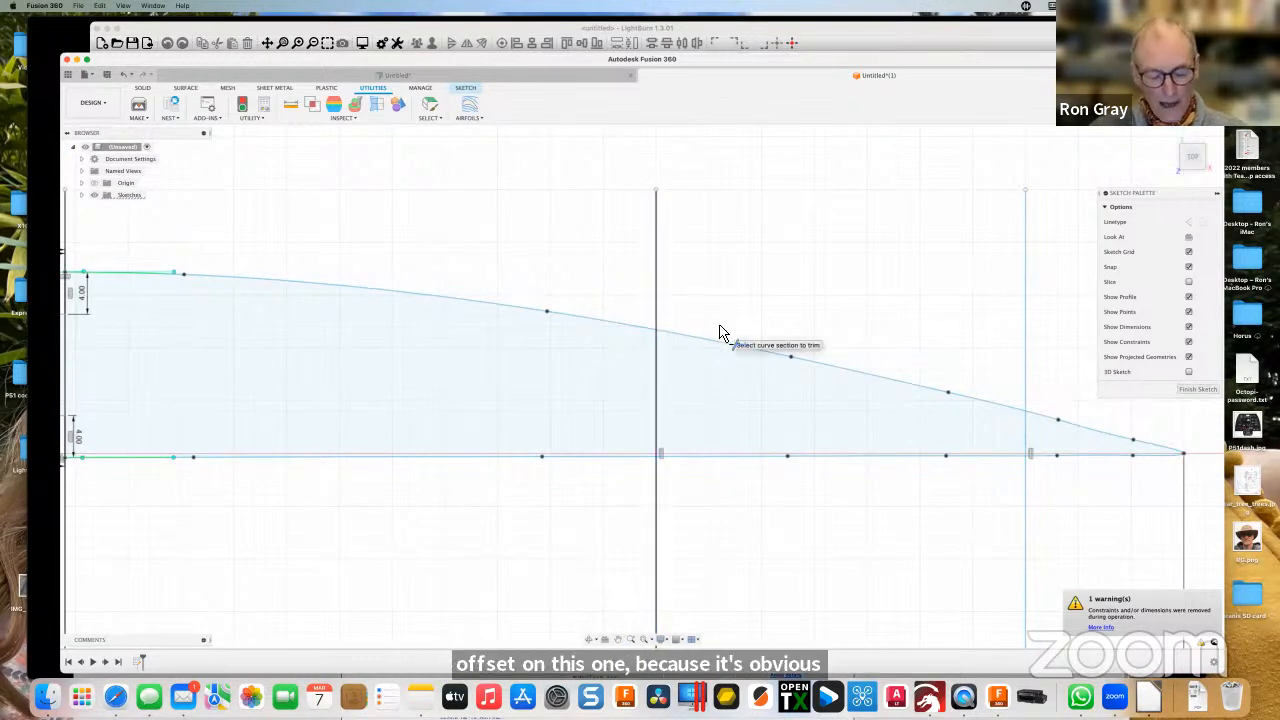
{"action": "key", "text": "r"}
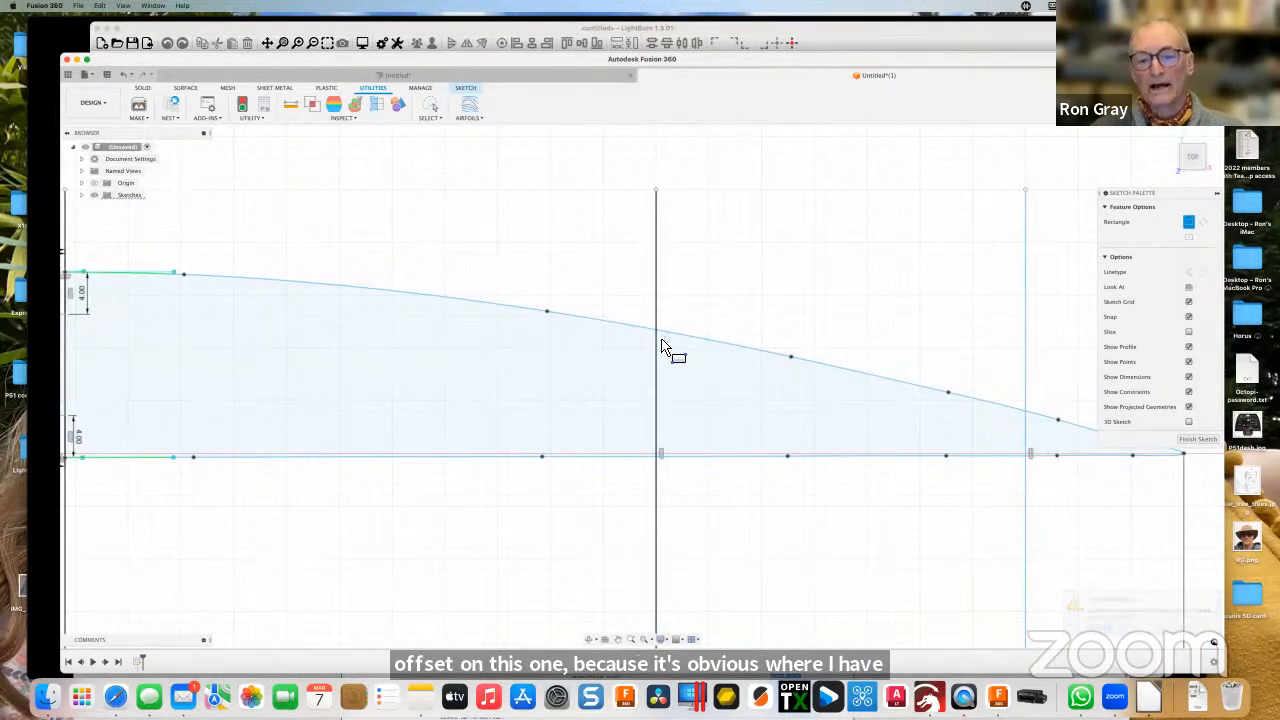
{"action": "left_click", "coordinate": [657, 332]}
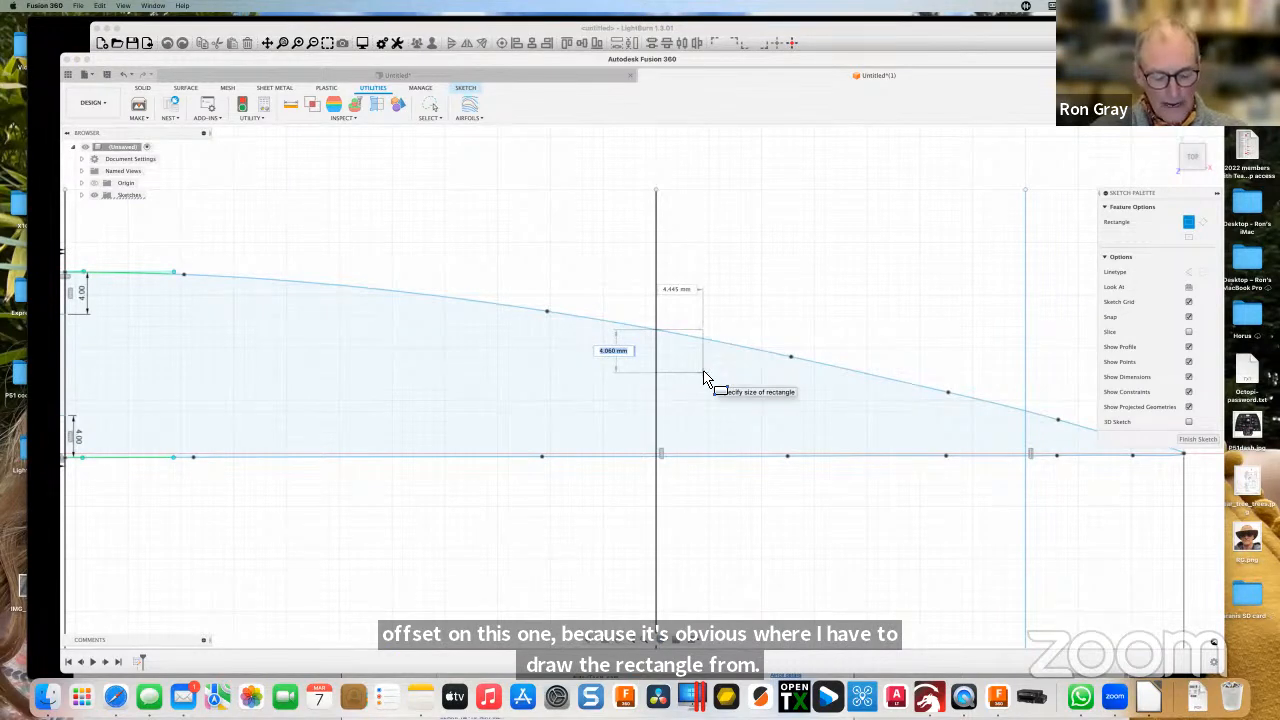
{"action": "type", "text": "4"}
{"action": "key", "text": "Tab"}
{"action": "type", "text": "4"}
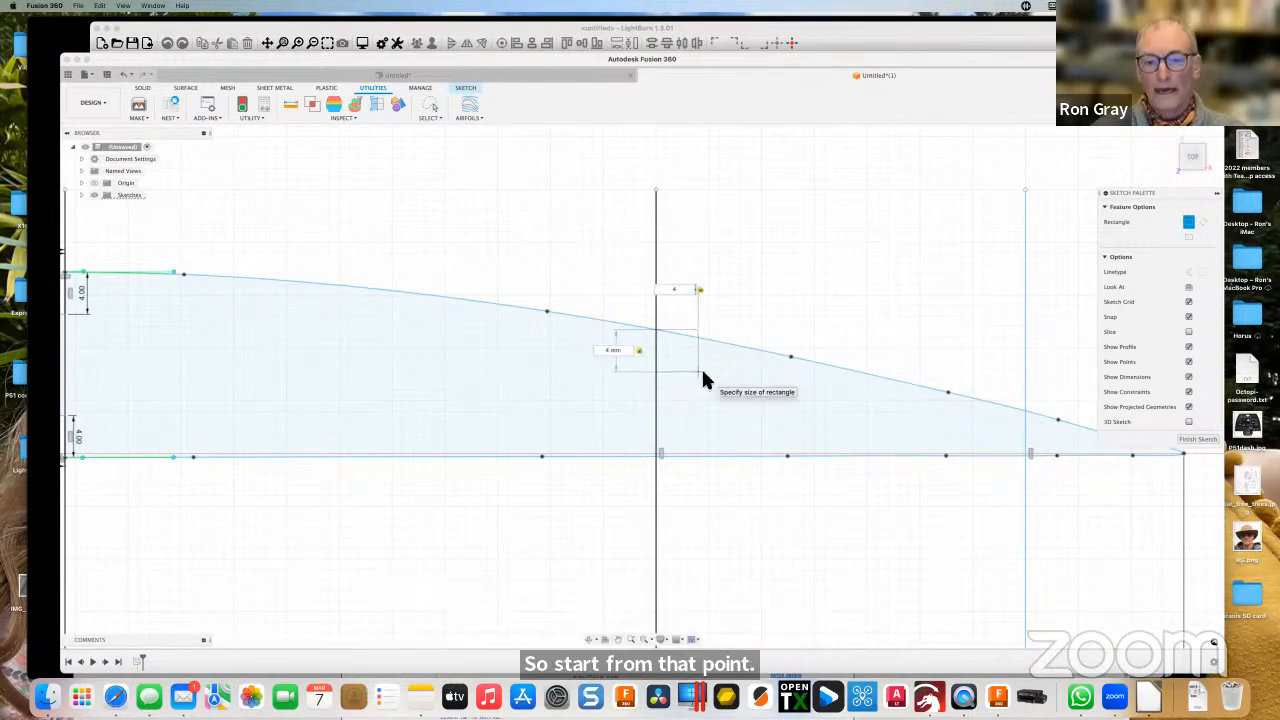
{"action": "key", "text": "Return"}
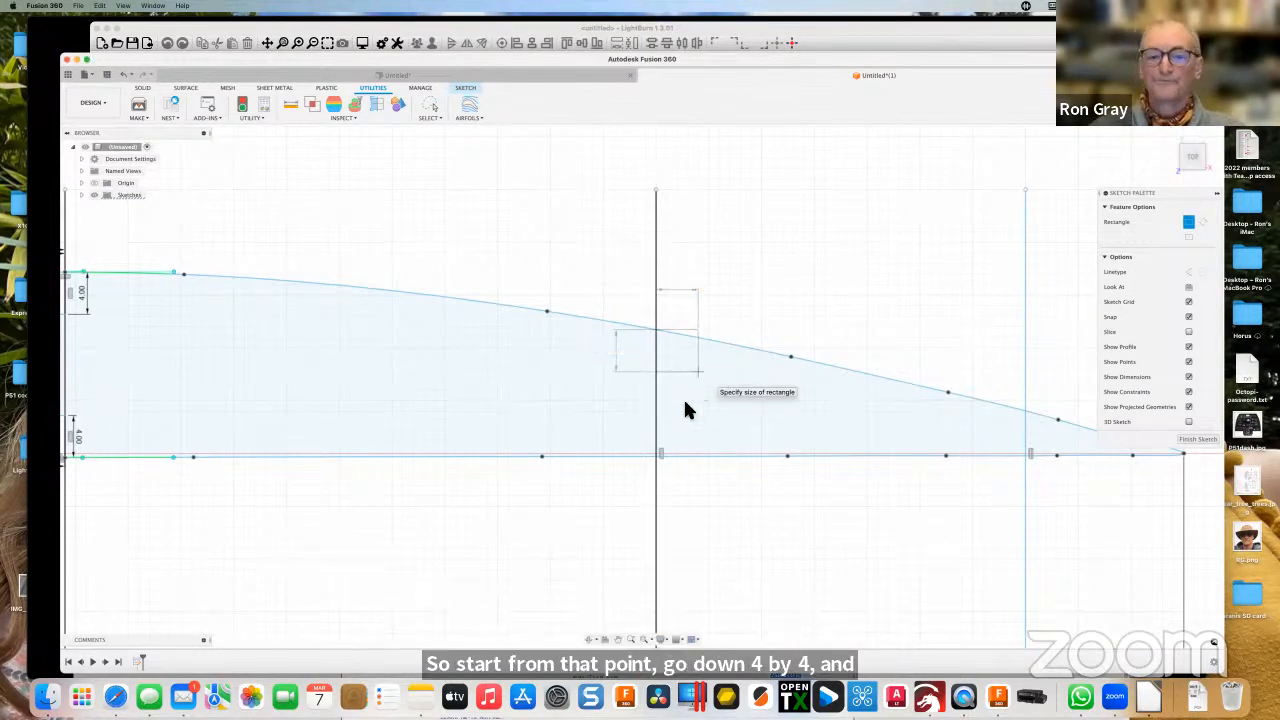
{"action": "key", "text": "Escape"}
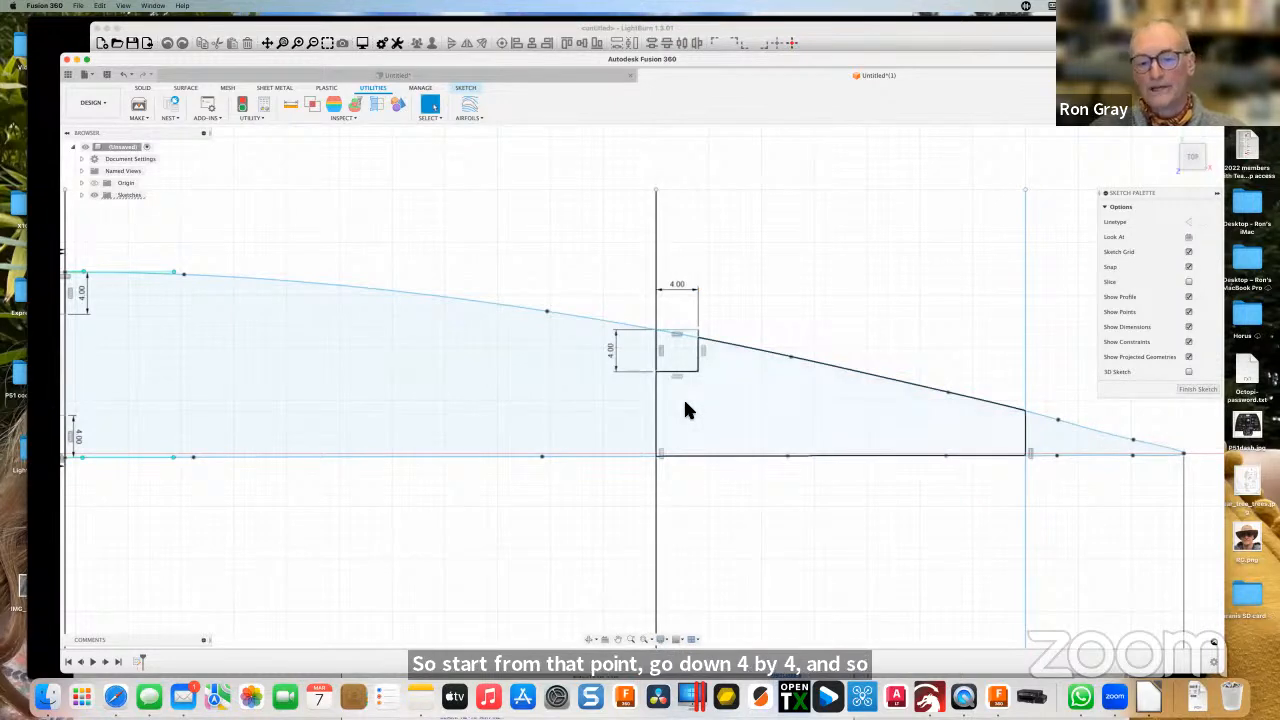
Trim the rear spar rectangle's top edge, its side overhanging the airfoil and the curve section across it to open the notch.
{"action": "key", "text": "t"}
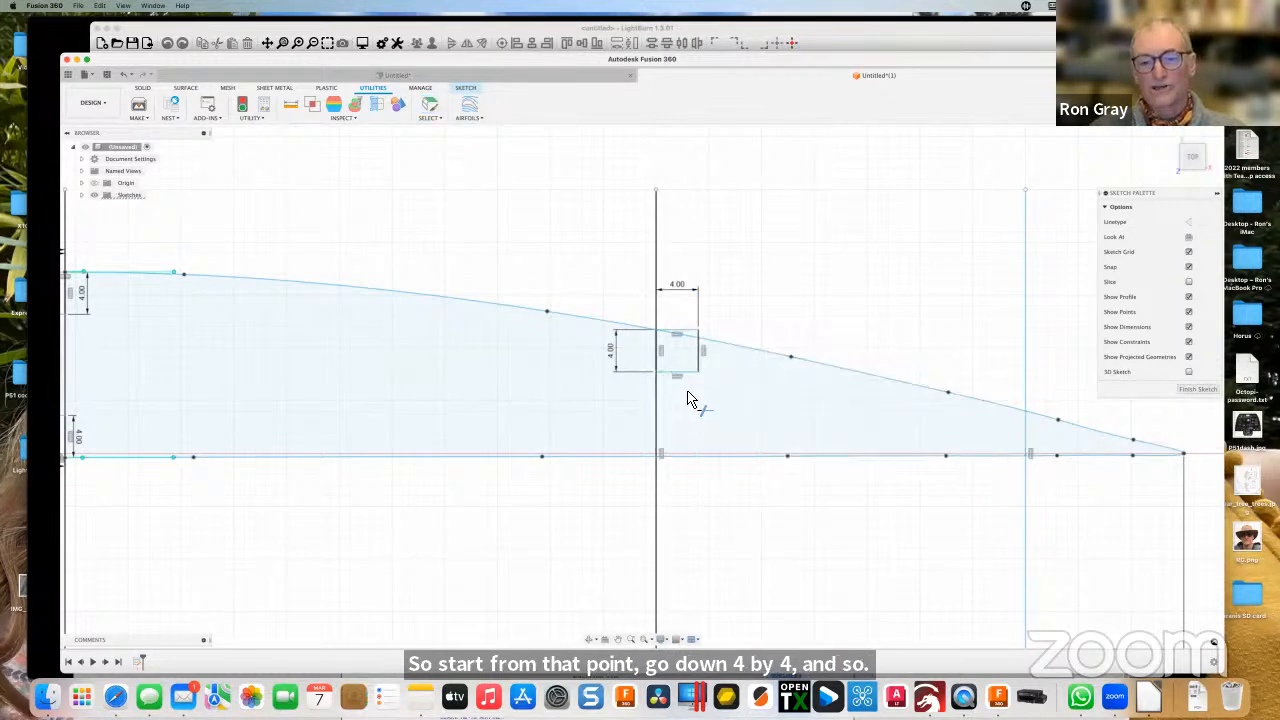
{"action": "scroll", "coordinate": [685, 341], "scroll_direction": "up", "scroll_amount": 8}
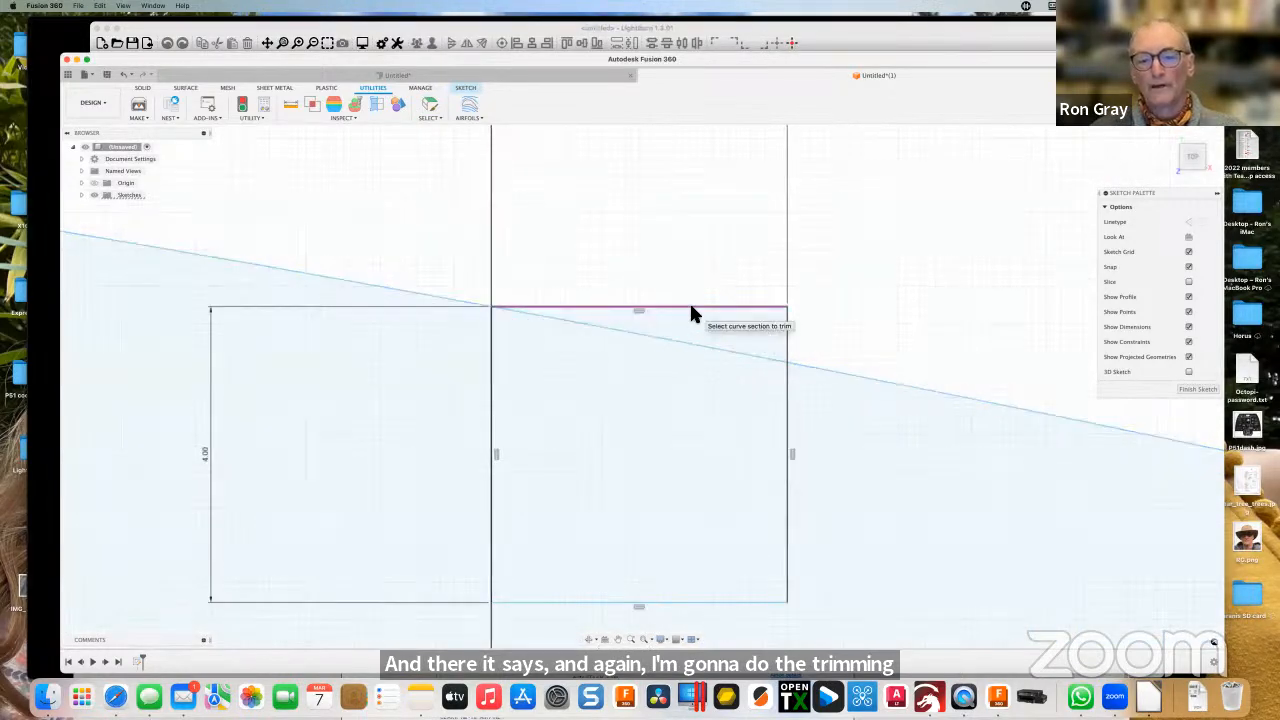
{"action": "left_click", "coordinate": [690, 308]}
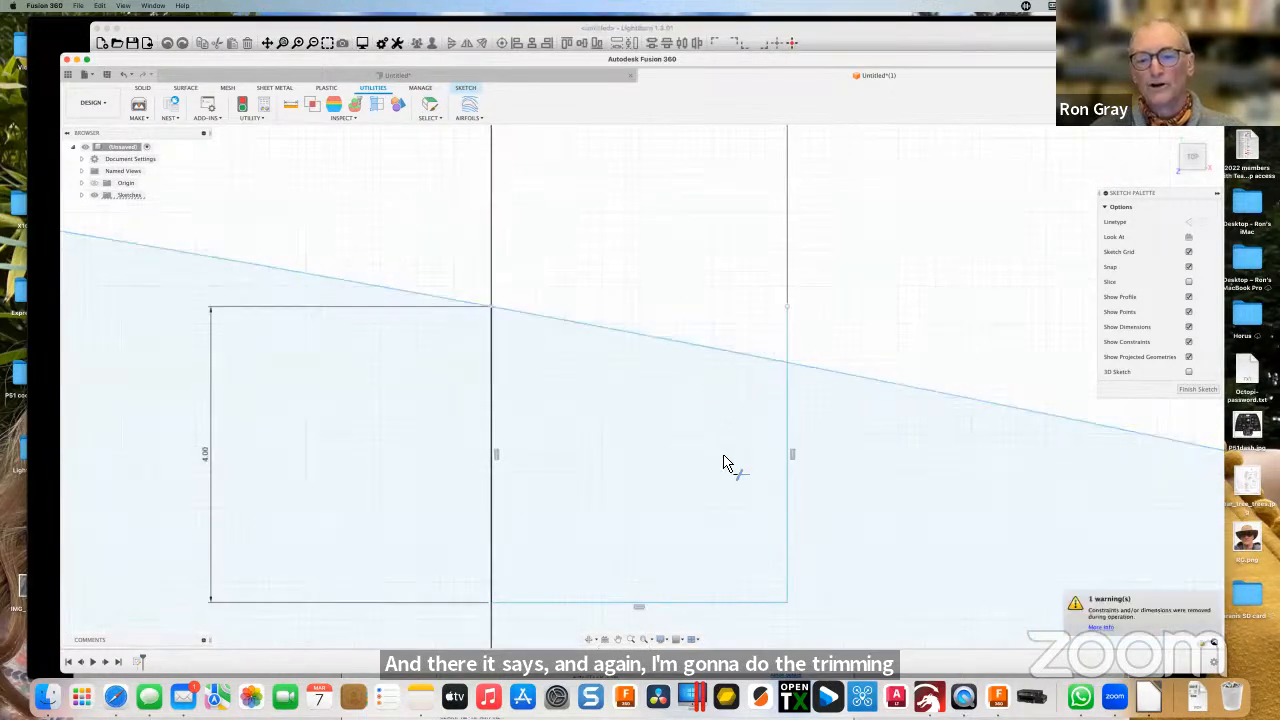
{"action": "left_click", "coordinate": [792, 346]}
{"action": "left_click", "coordinate": [696, 355]}
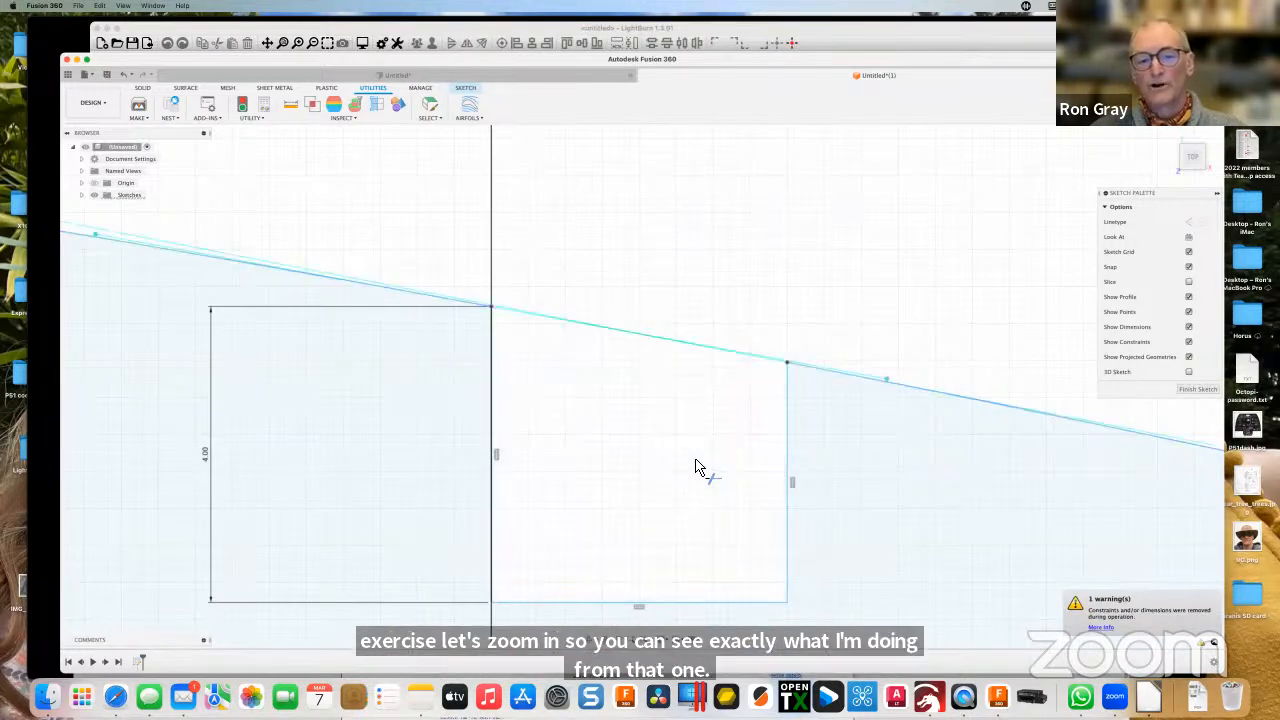
Trim the frontmost vertical line outside the airfoil and cut away the airfoil's nose ahead of it.
{"action": "scroll", "coordinate": [697, 464], "scroll_direction": "down", "scroll_amount": 10}
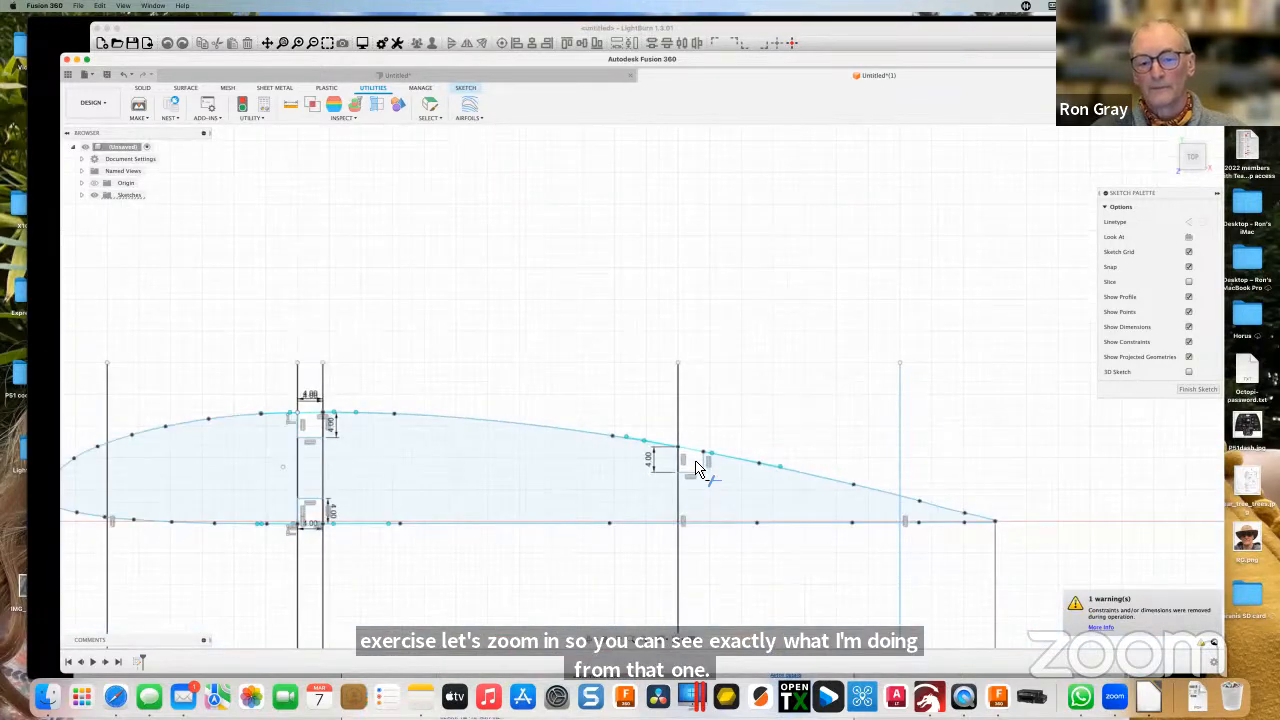
{"action": "middle_click_drag", "start_coordinate": [565, 562], "coordinate": [754, 525]}
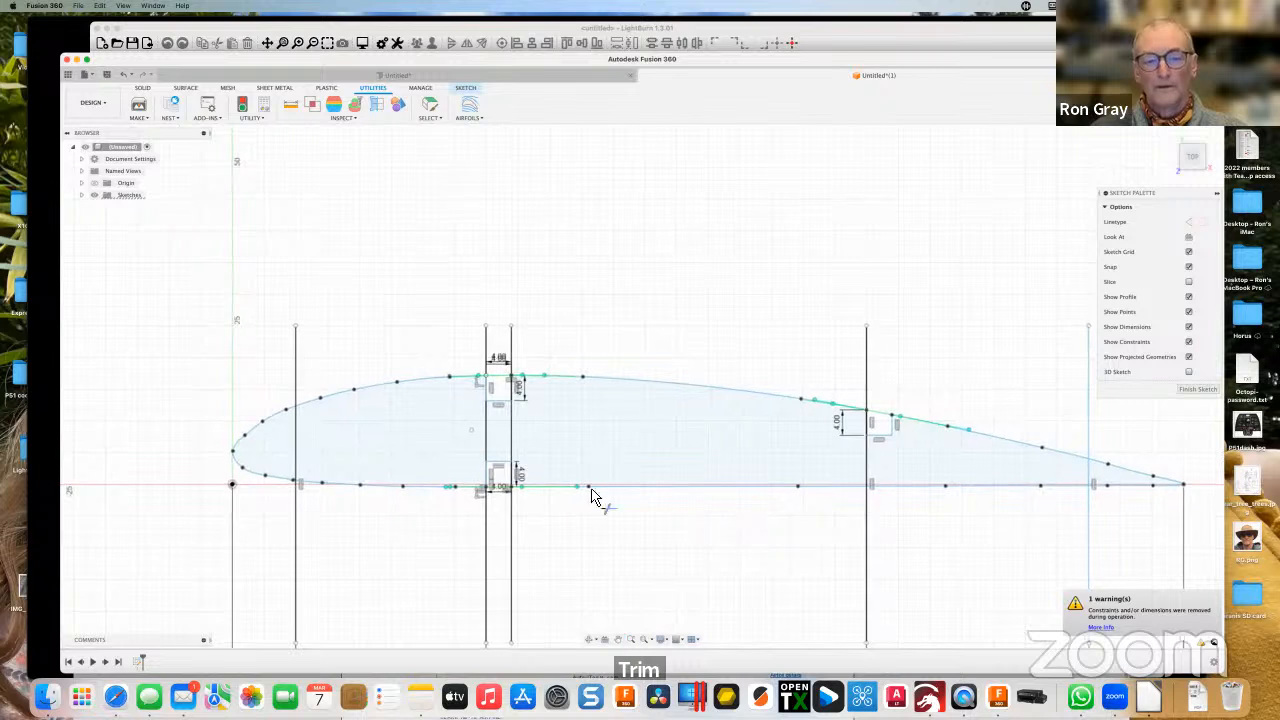
{"action": "scroll", "coordinate": [577, 528], "scroll_direction": "down", "scroll_amount": 1}
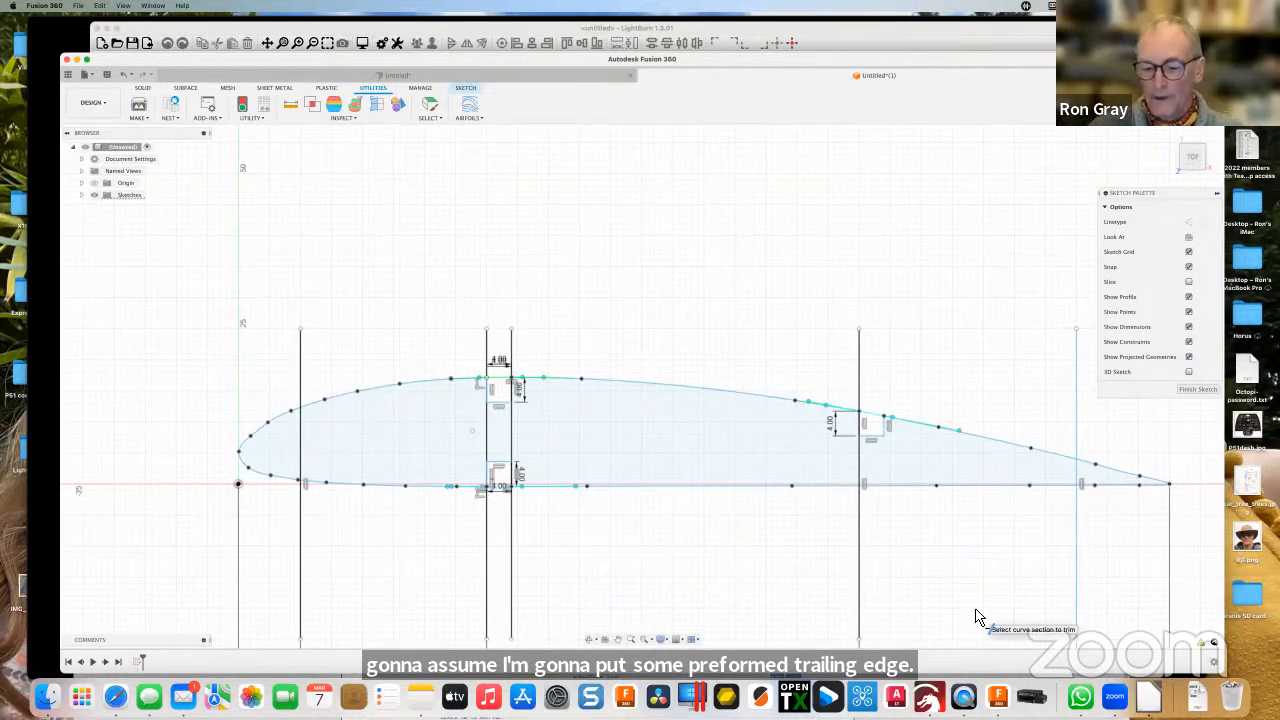
{"action": "scroll", "coordinate": [465, 555], "scroll_direction": "down", "scroll_amount": 1}
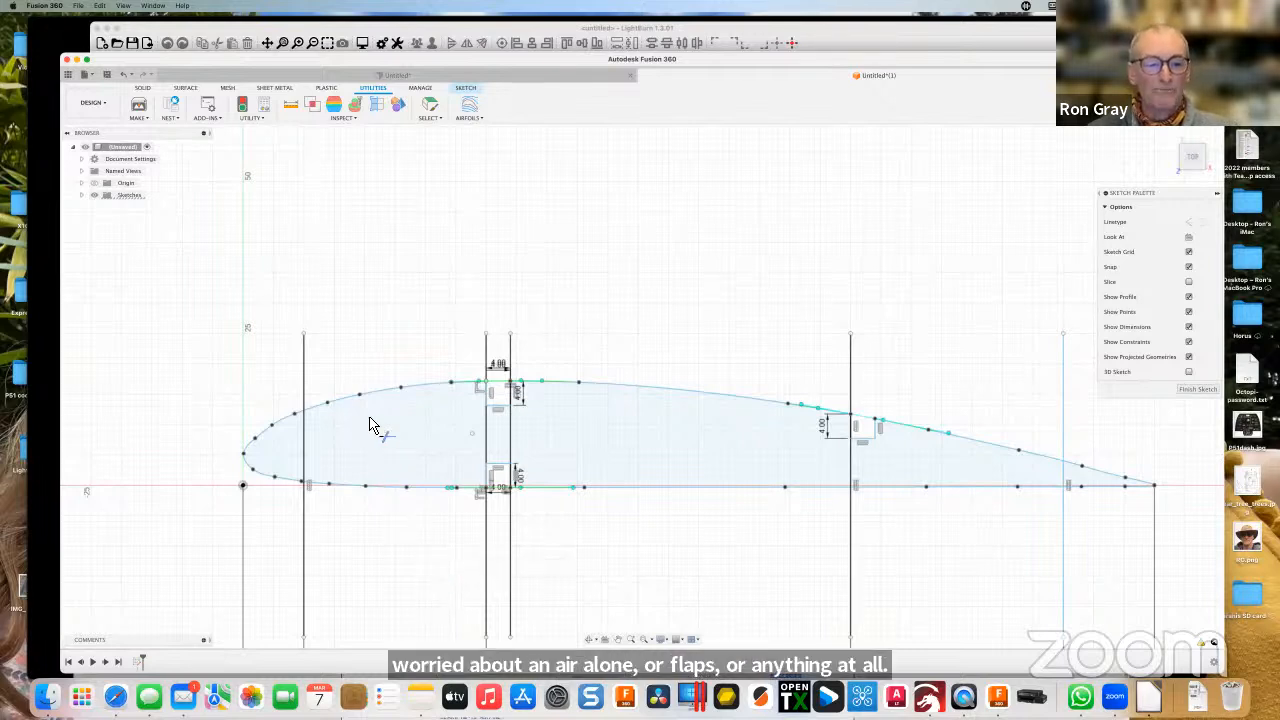
{"action": "left_click", "coordinate": [306, 390]}
{"action": "left_click", "coordinate": [305, 545]}
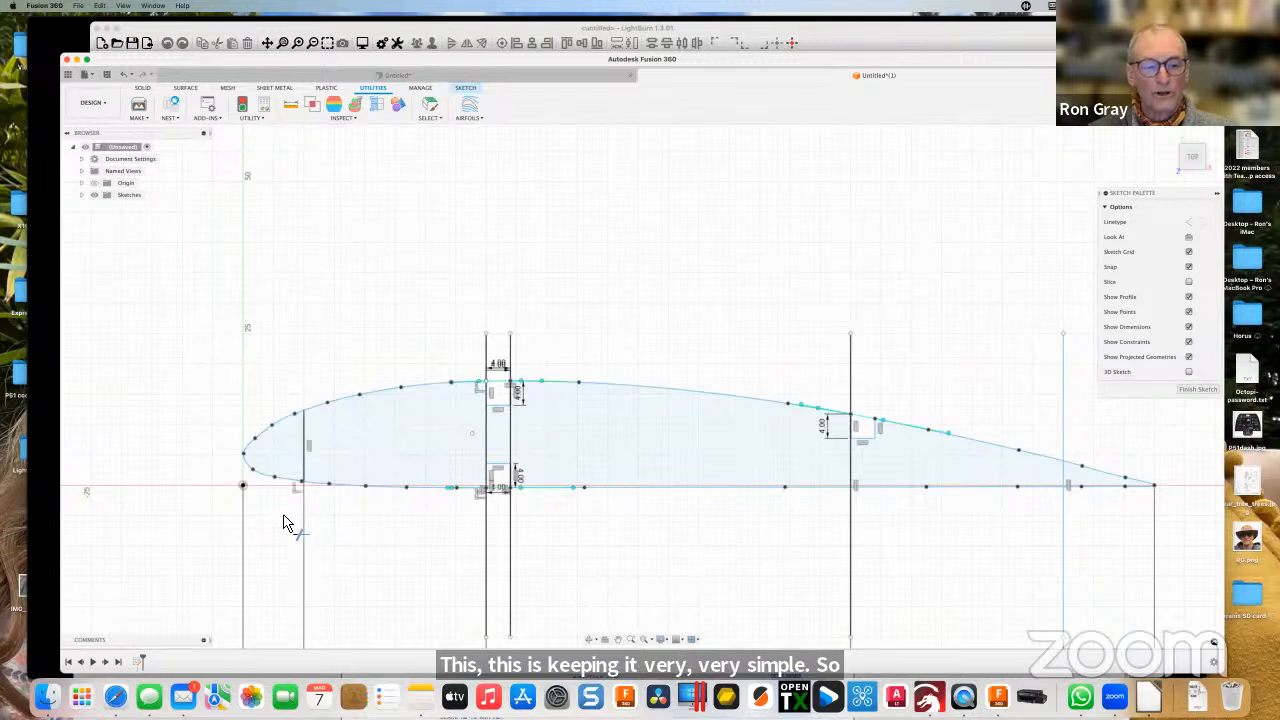
{"action": "left_click", "coordinate": [305, 503]}
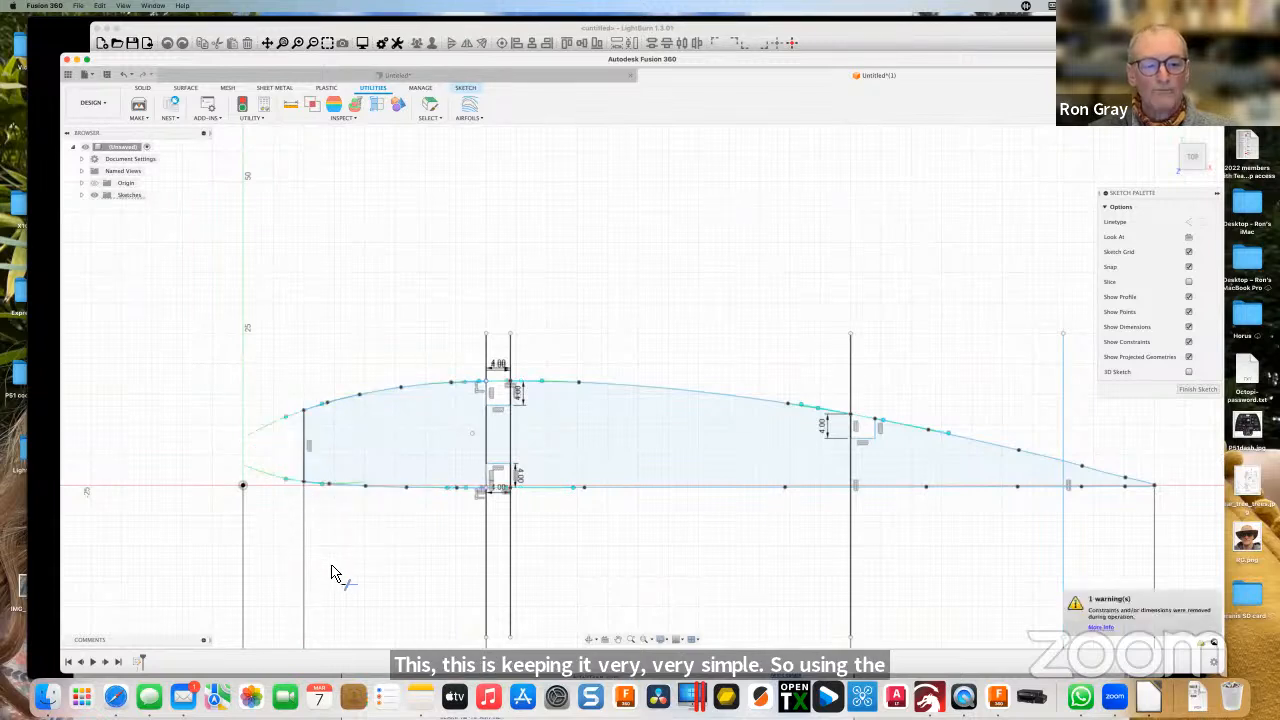
Trim the rearmost vertical line outside the airfoil and cut away the trailing-edge tip behind it, ending the Trim command.
{"action": "middle_click_drag", "start_coordinate": [738, 586], "coordinate": [514, 570]}
{"action": "scroll", "coordinate": [543, 571], "scroll_direction": "up", "scroll_amount": 1}
{"action": "scroll", "coordinate": [860, 432], "scroll_direction": "down", "scroll_amount": 1}
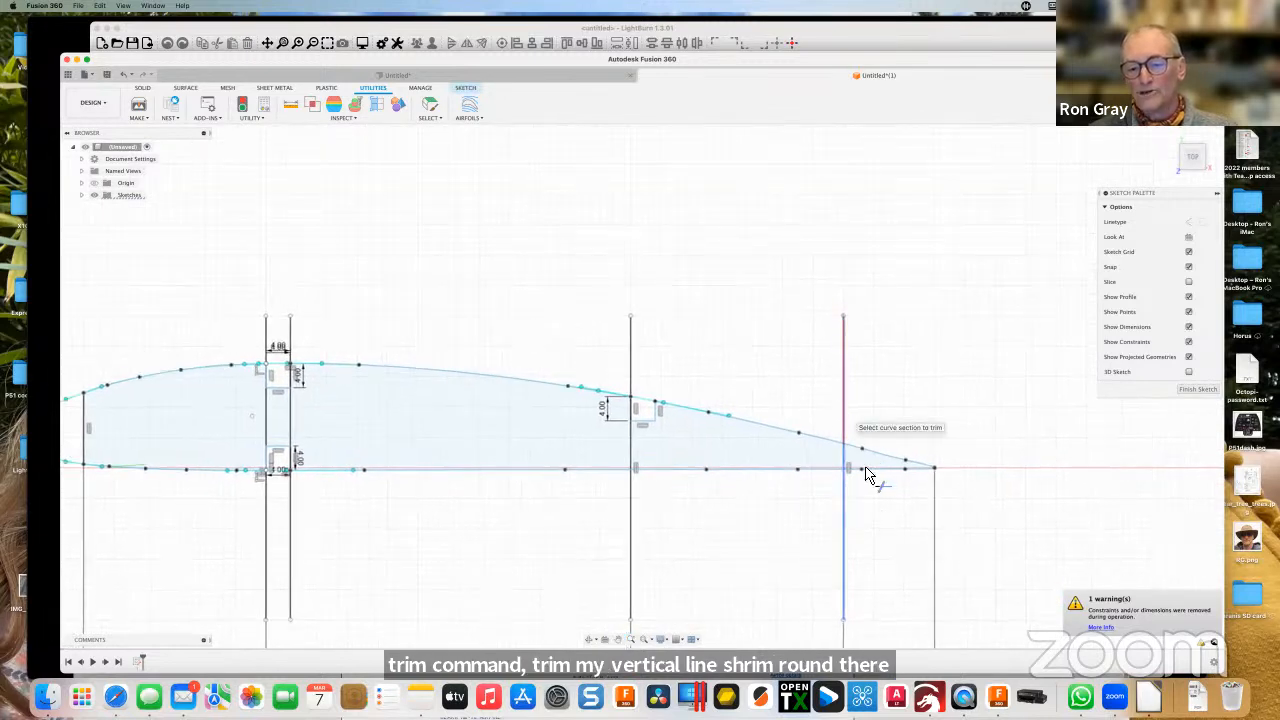
{"action": "left_click", "coordinate": [845, 425]}
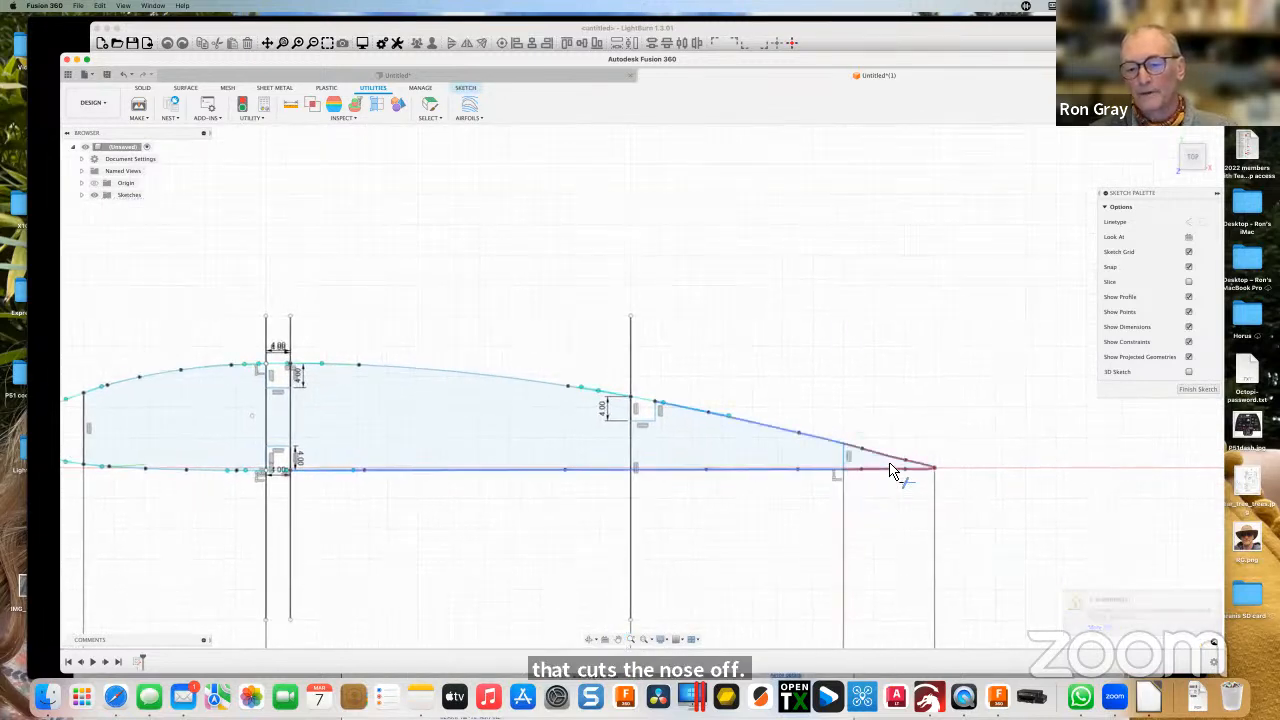
{"action": "left_click", "coordinate": [893, 466]}
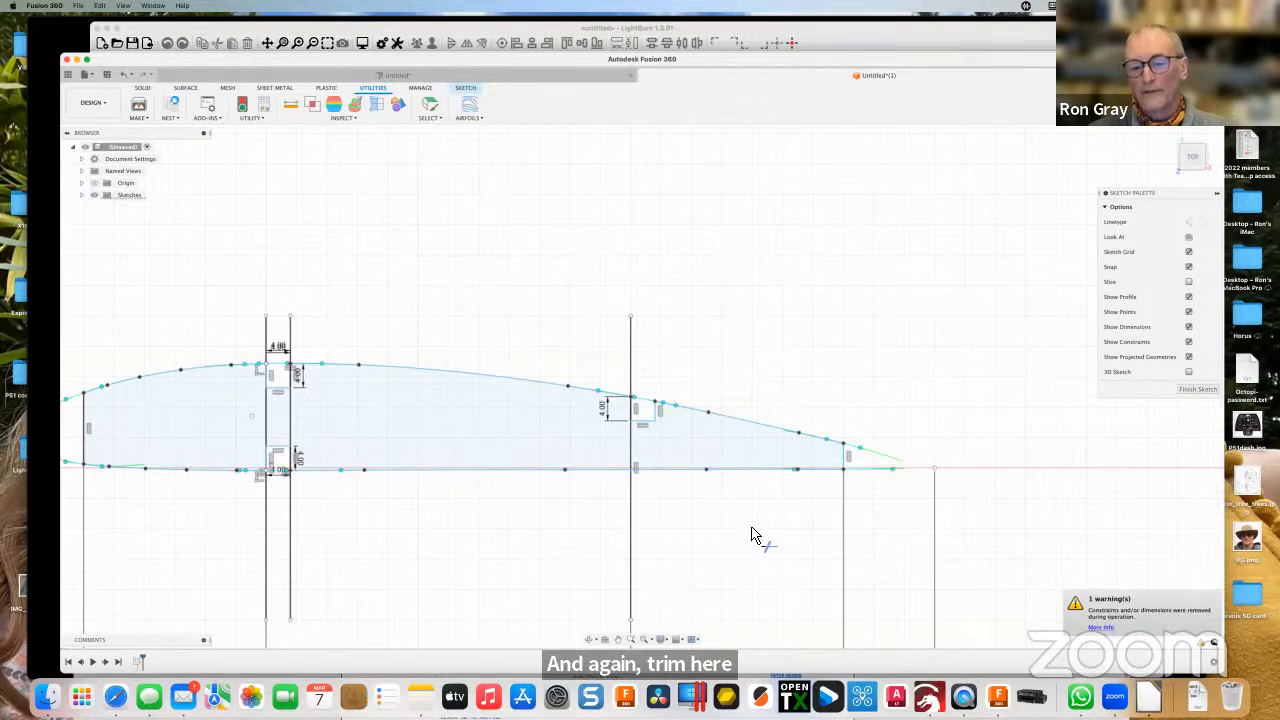
{"action": "middle_click_drag", "start_coordinate": [484, 532], "coordinate": [712, 546]}
{"action": "scroll", "coordinate": [712, 546], "scroll_direction": "down", "scroll_amount": 1}
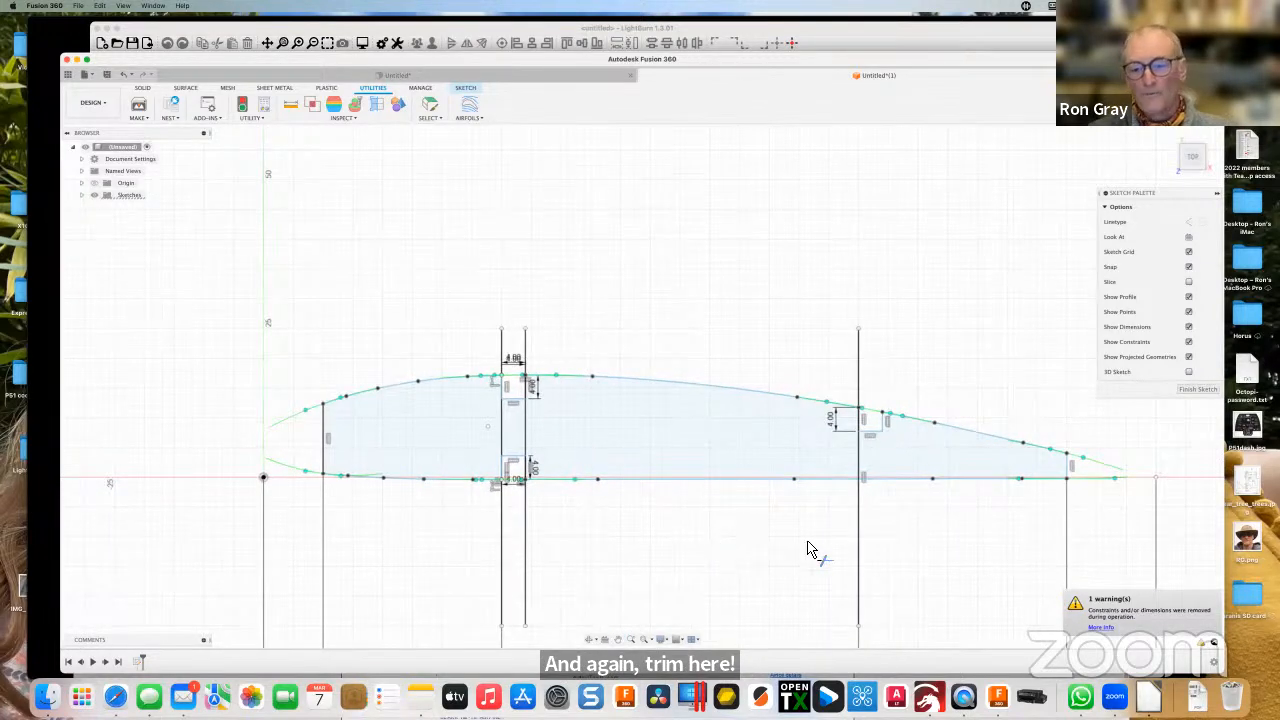
{"action": "key", "text": "Escape"}
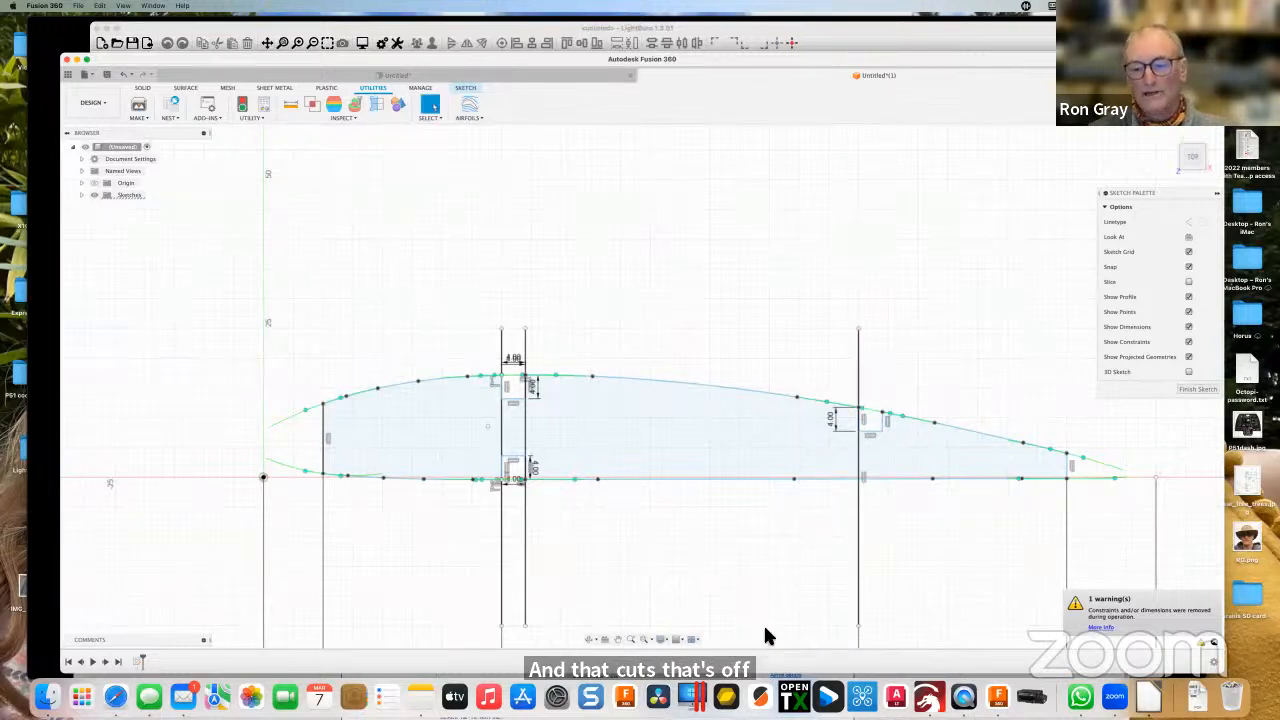
Delete the rear spar's vertical construction line and the two vertical lines running through the front spar notches.
{"action": "left_click", "coordinate": [856, 566]}
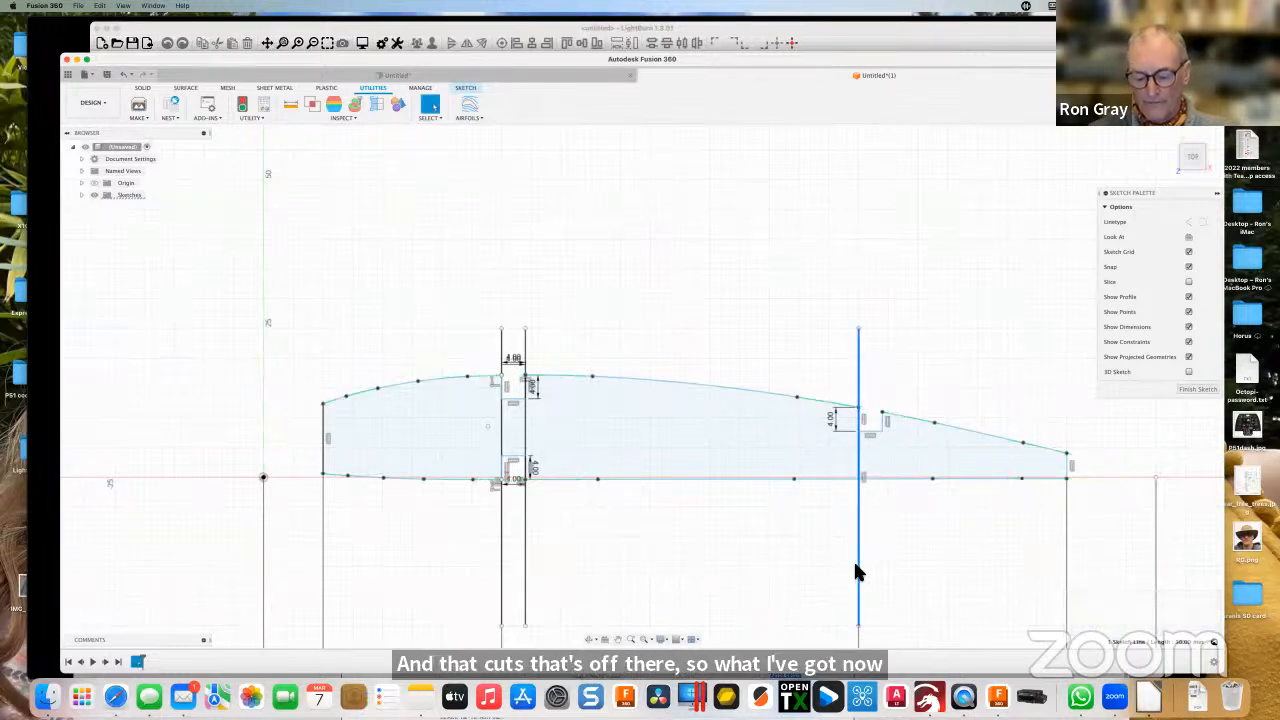
{"action": "key", "text": "Delete"}
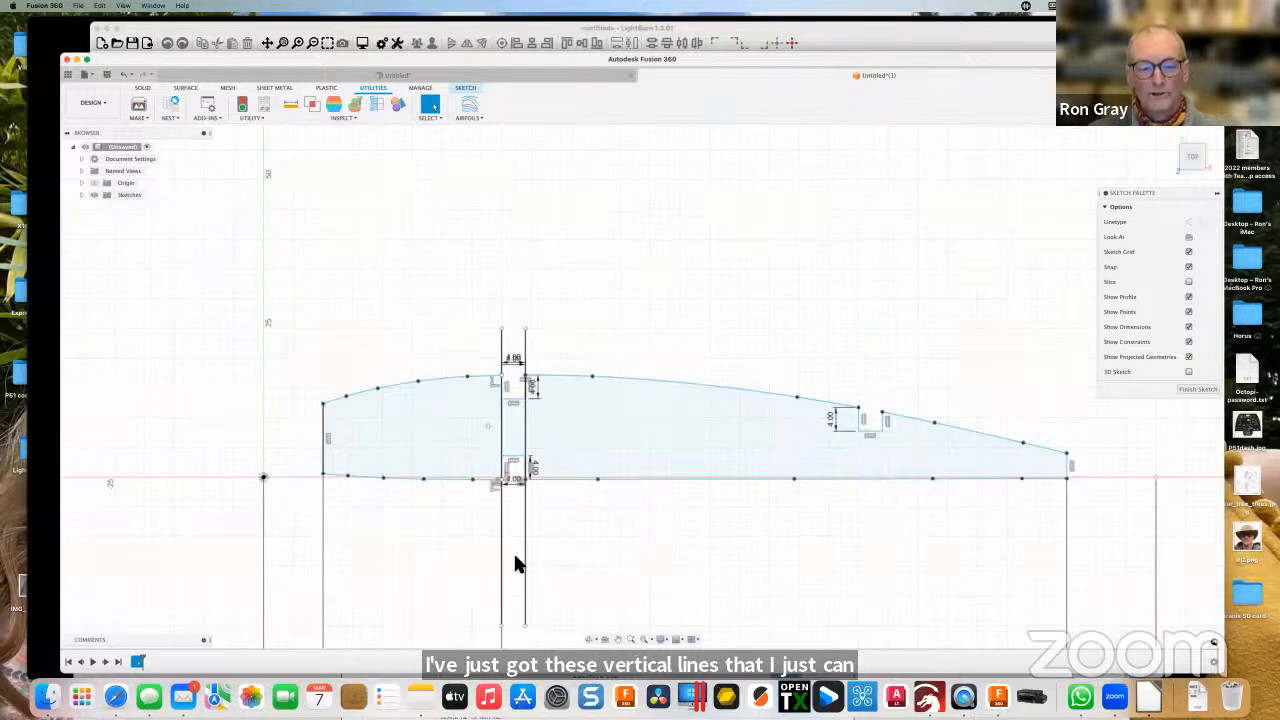
{"action": "left_click", "coordinate": [525, 553]}
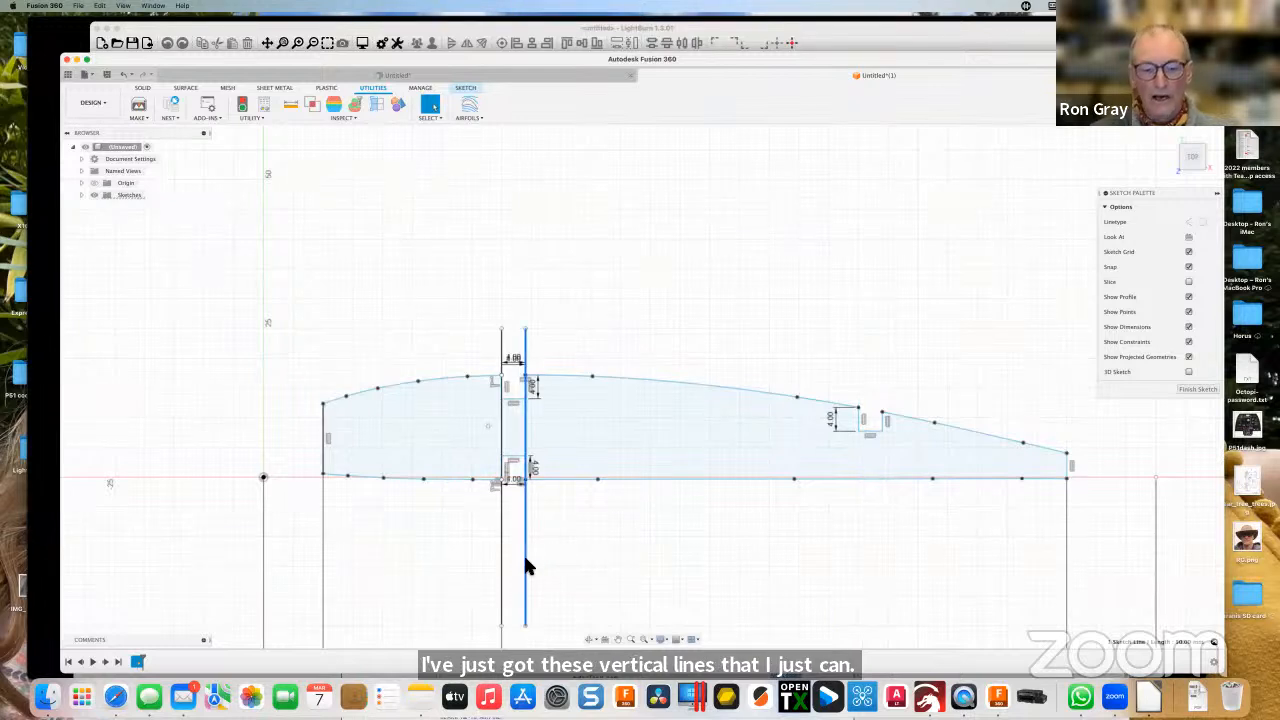
{"action": "key", "text": "Delete"}
{"action": "left_click", "coordinate": [501, 550]}
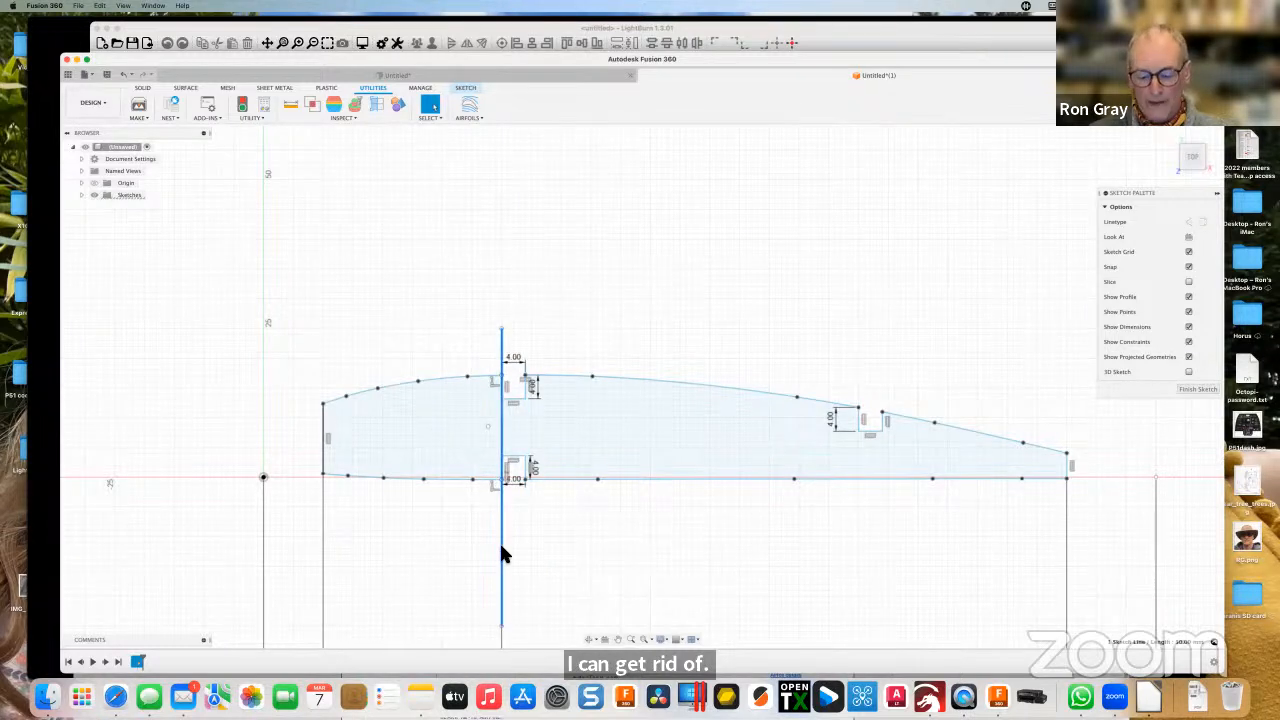
{"action": "key", "text": "Delete"}
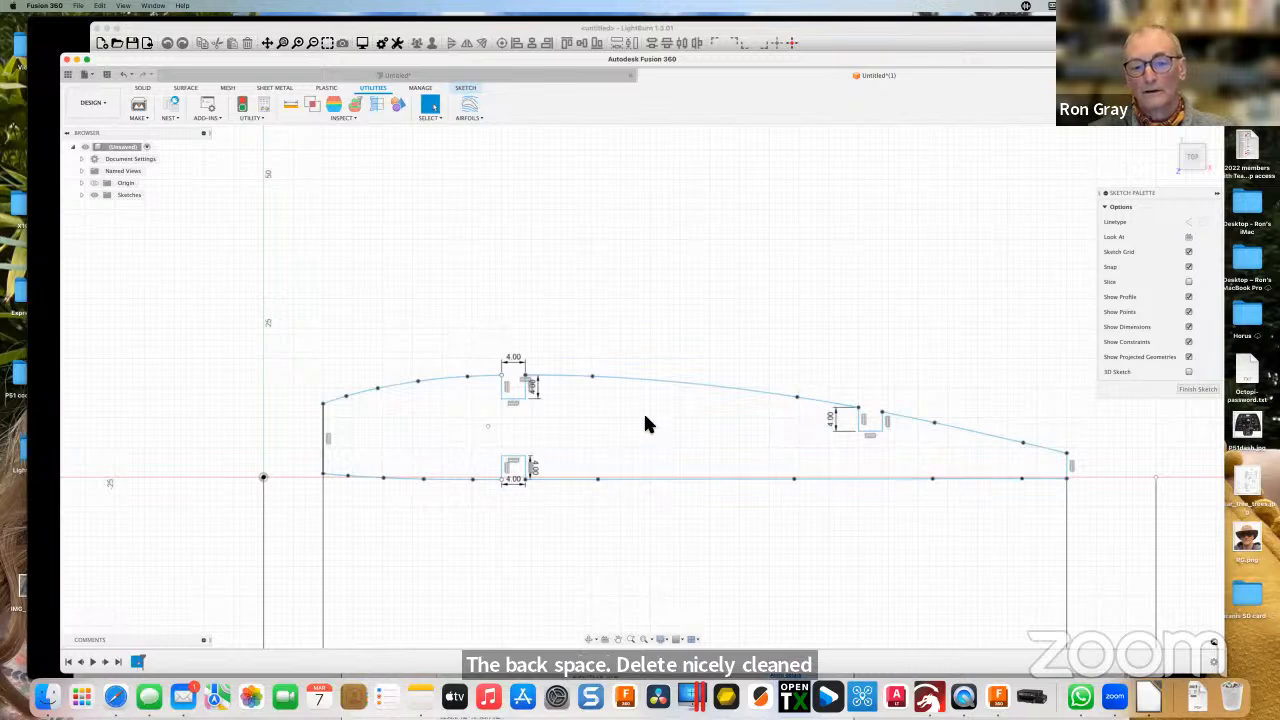
Check the rib outline for unjoined ends by selecting its lower and upper curve segments and inspecting the lower spar notch's corners up close.
{"action": "scroll", "coordinate": [643, 484], "scroll_direction": "up", "scroll_amount": 5}
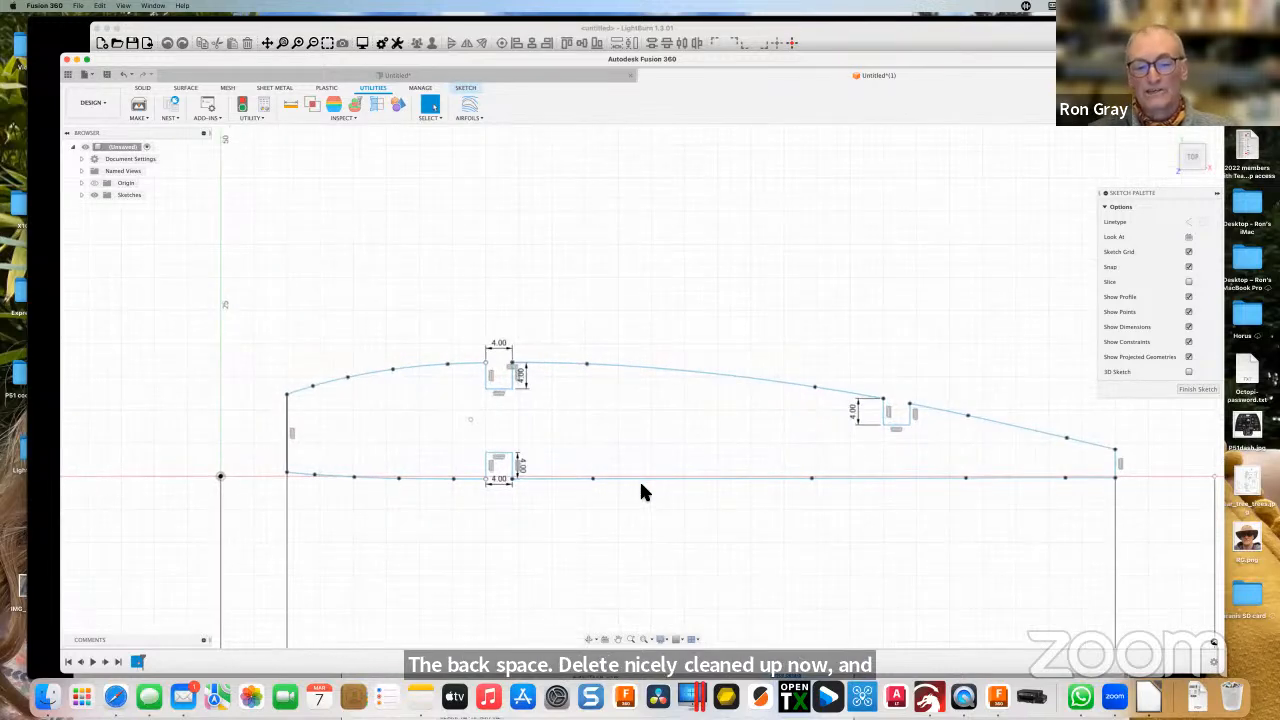
{"action": "scroll", "coordinate": [519, 513], "scroll_direction": "up", "scroll_amount": 1}
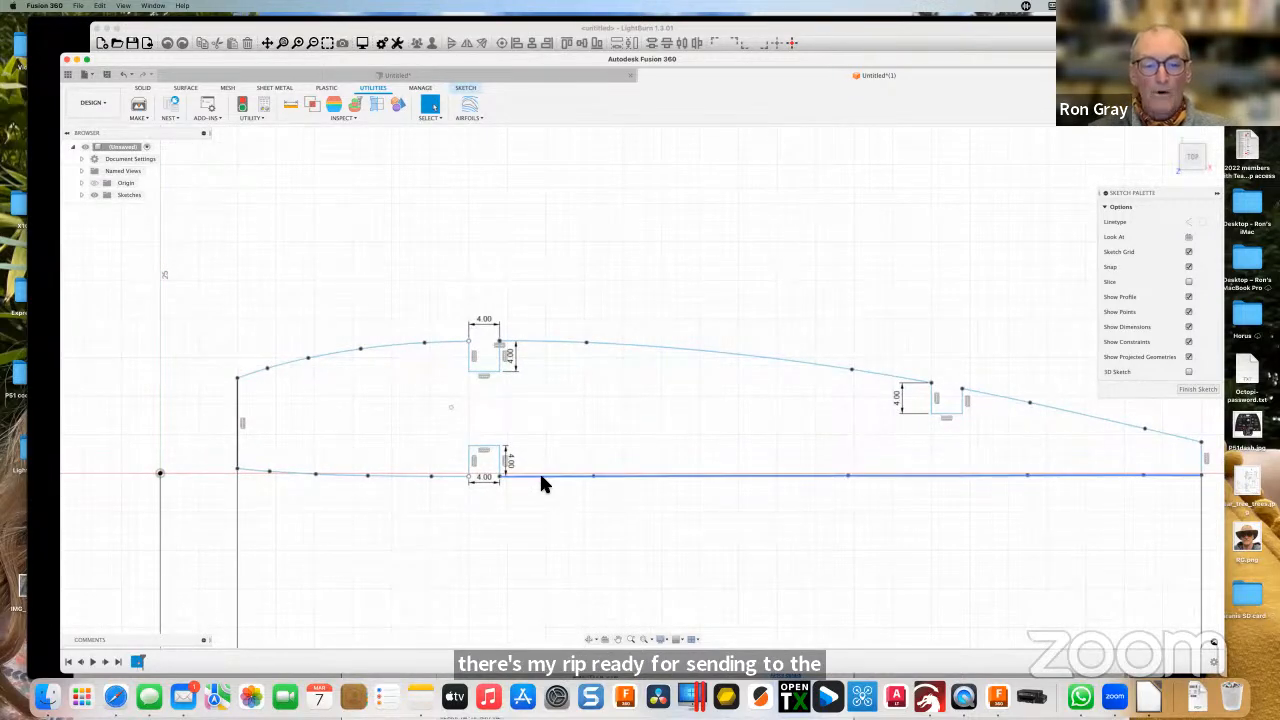
{"action": "left_click", "coordinate": [451, 476]}
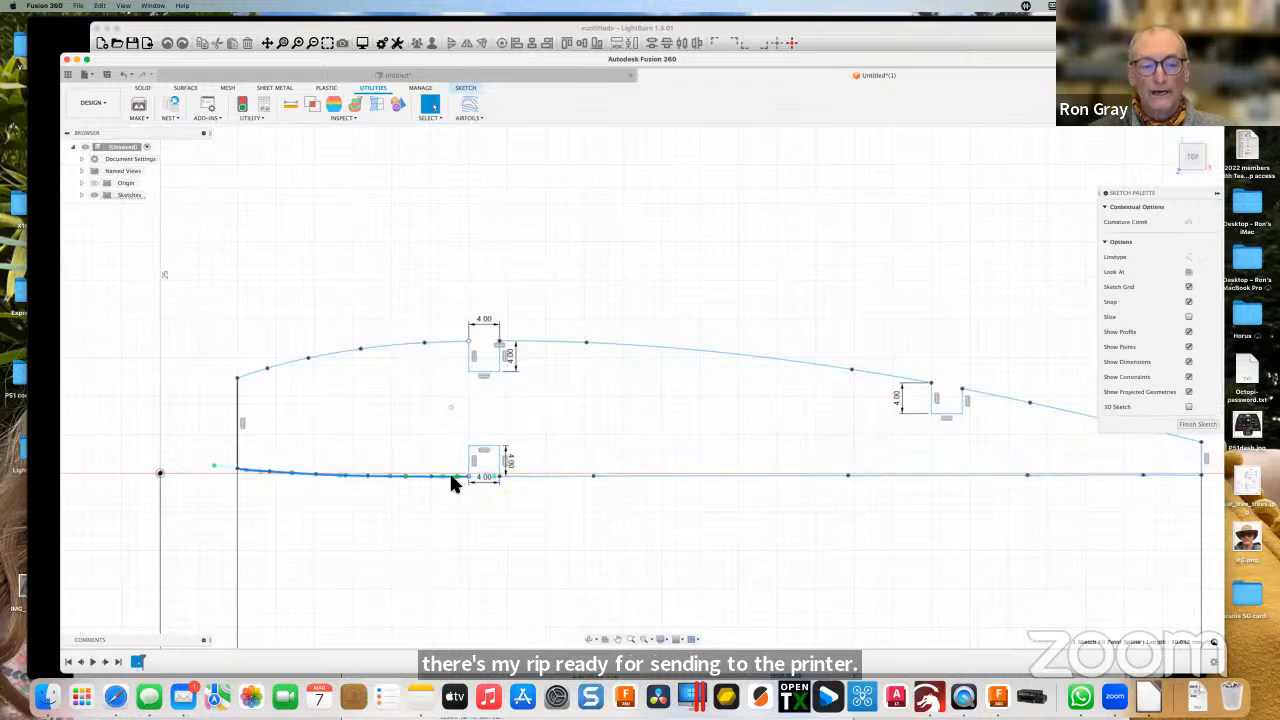
{"action": "left_click", "coordinate": [391, 345]}
{"action": "left_click", "coordinate": [548, 341]}
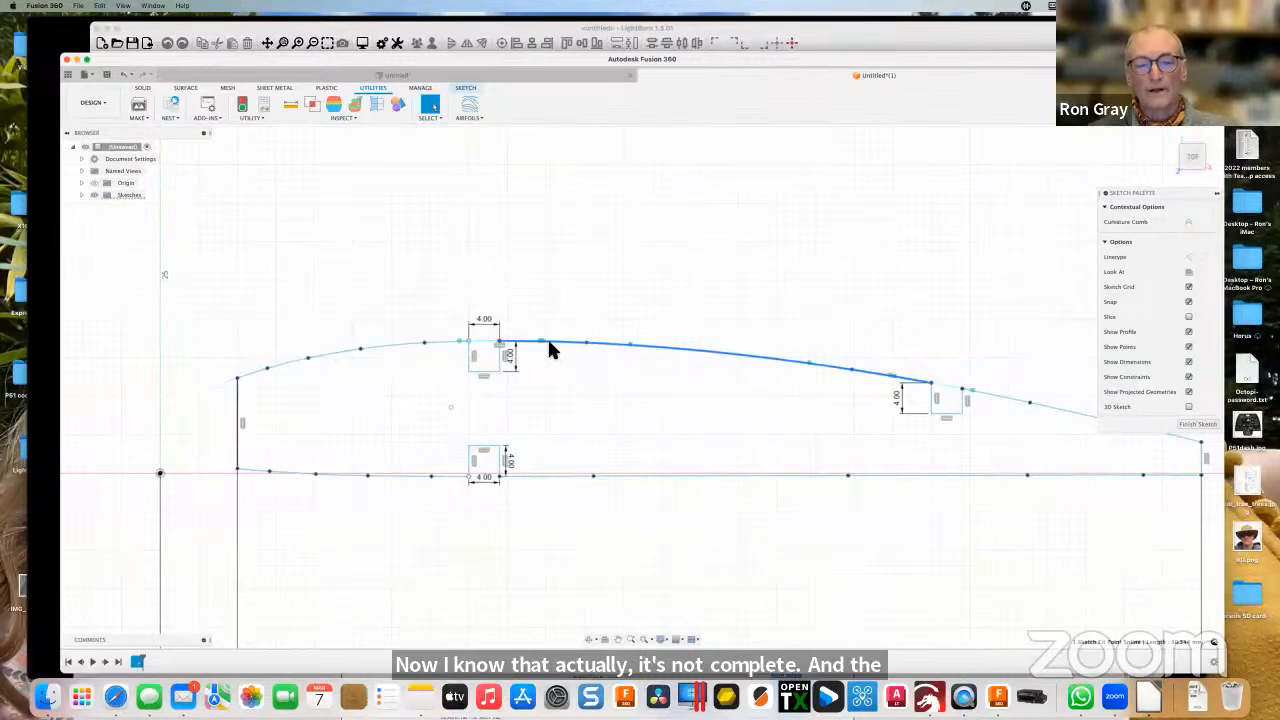
{"action": "left_click", "coordinate": [556, 342]}
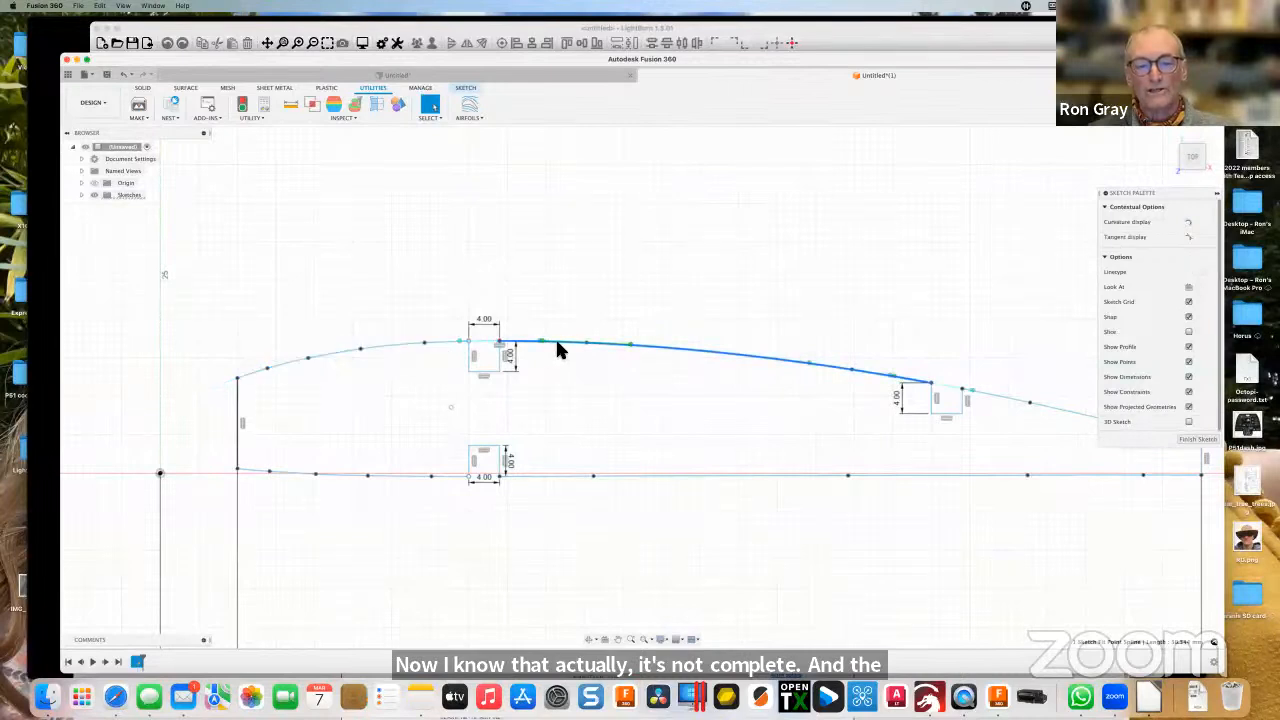
{"action": "left_click", "coordinate": [620, 345]}
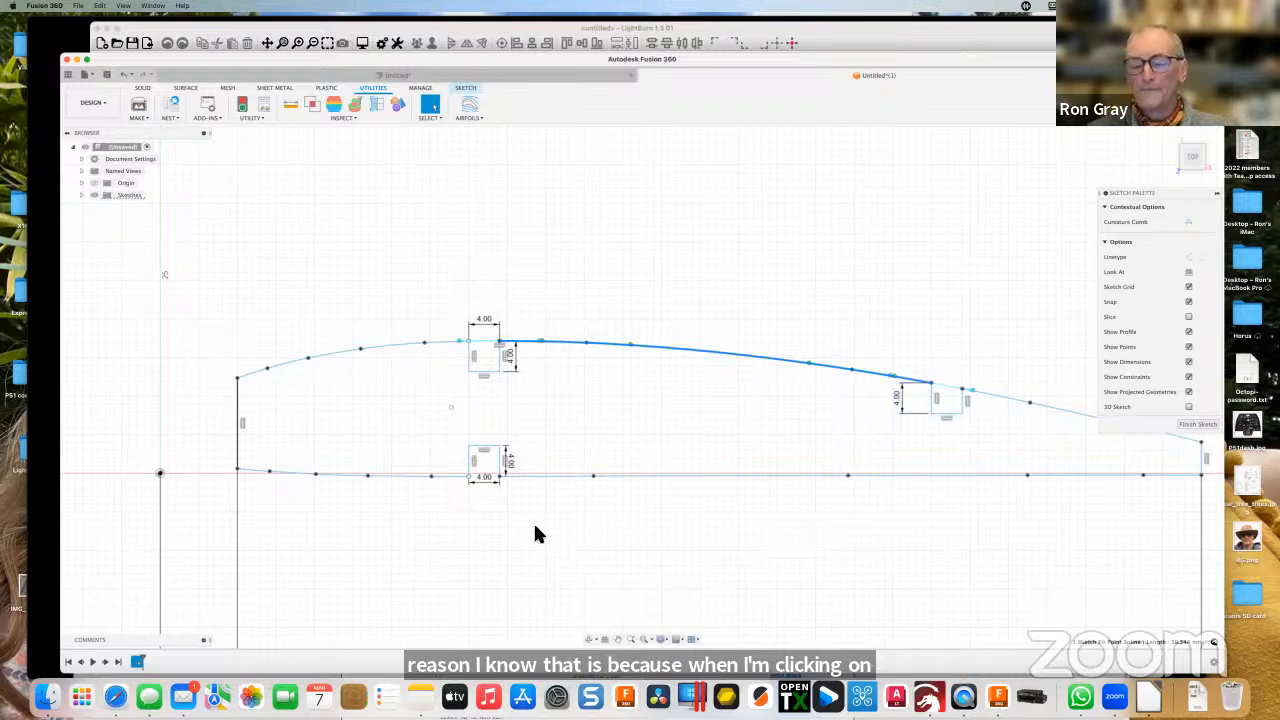
{"action": "scroll", "coordinate": [443, 500], "scroll_direction": "up", "scroll_amount": 5}
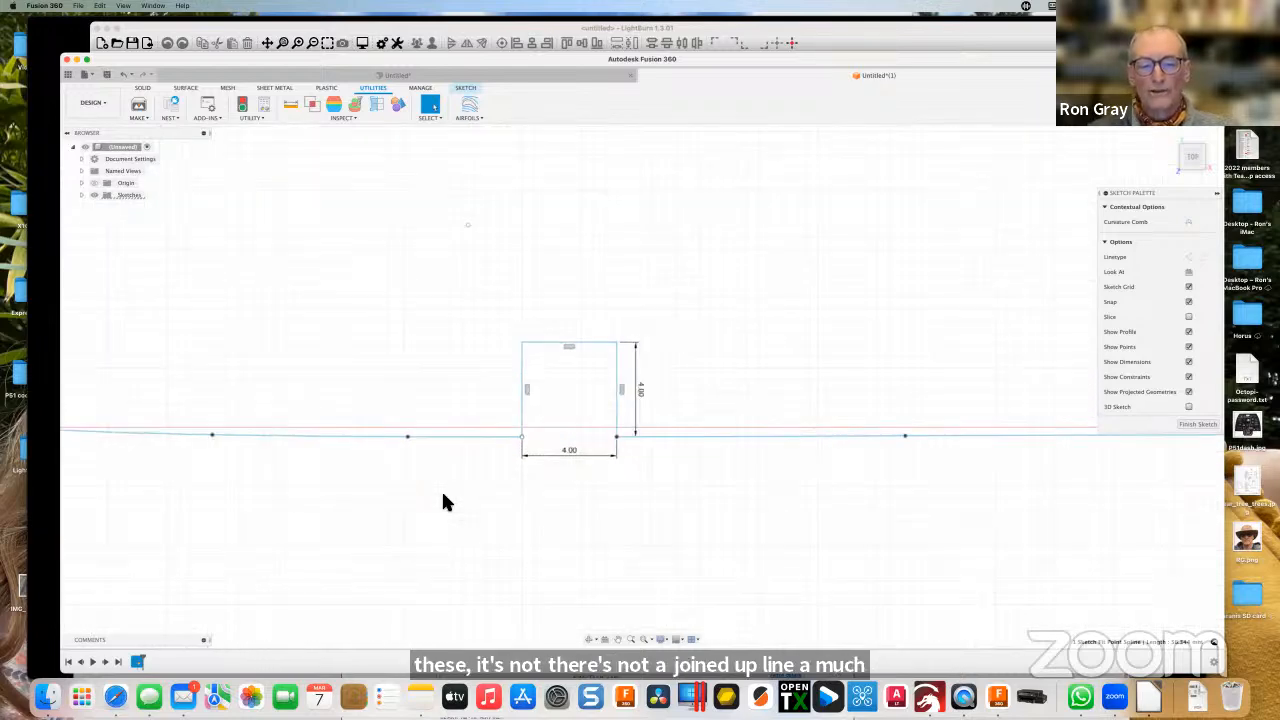
{"action": "scroll", "coordinate": [629, 462], "scroll_direction": "up", "scroll_amount": 5}
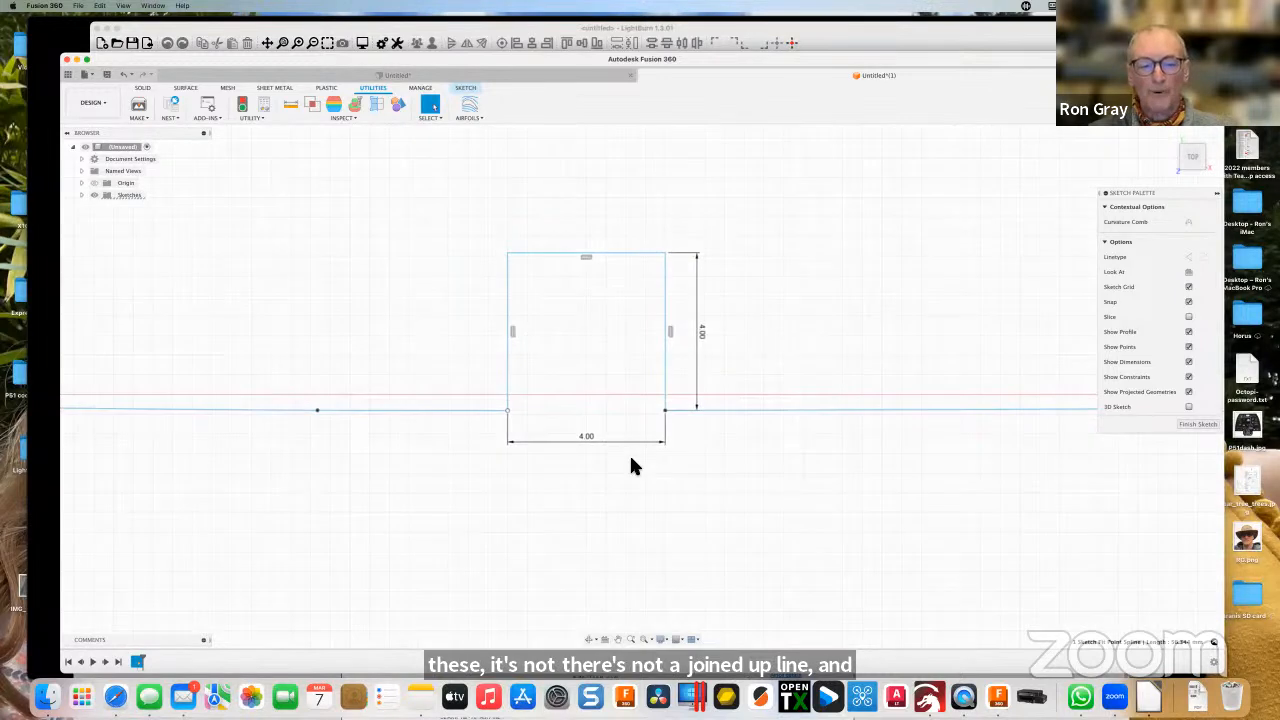
{"action": "scroll", "coordinate": [631, 465], "scroll_direction": "up", "scroll_amount": 5}
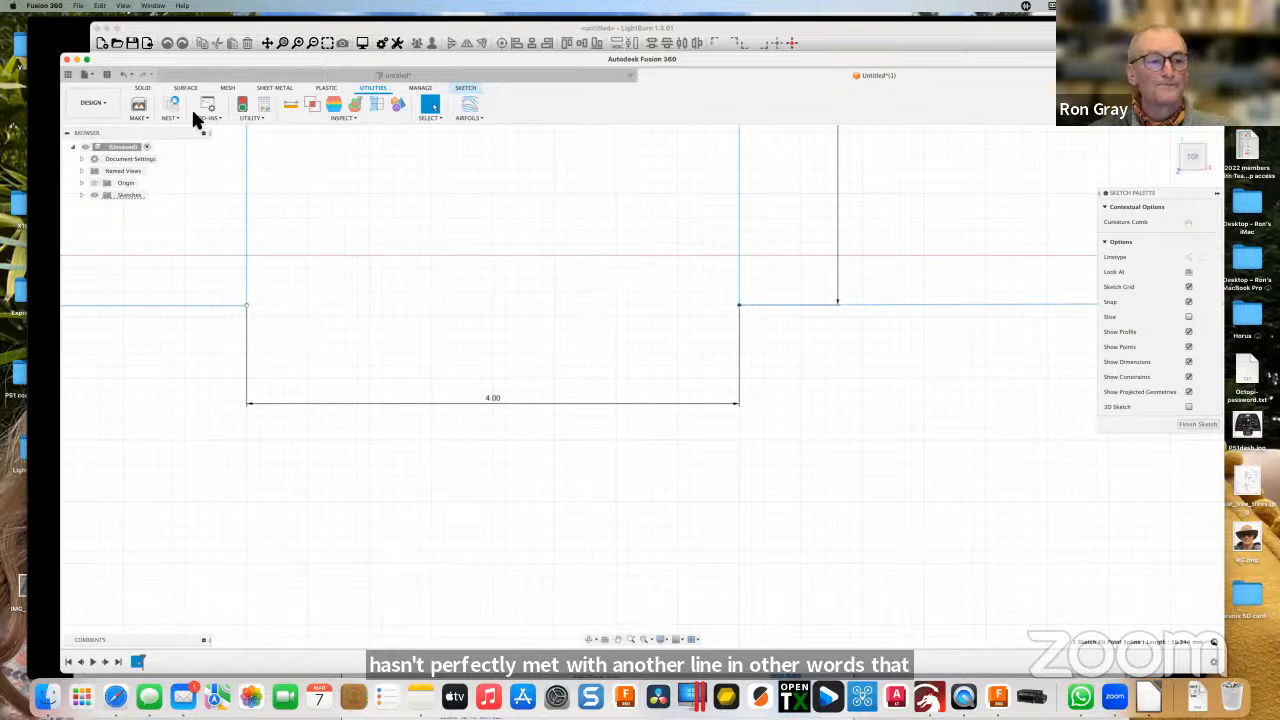
Extend the unjoined end at the lower spar notch's front corner to close the rib profile, and finish the sketch.
{"action": "left_click", "coordinate": [465, 89]}
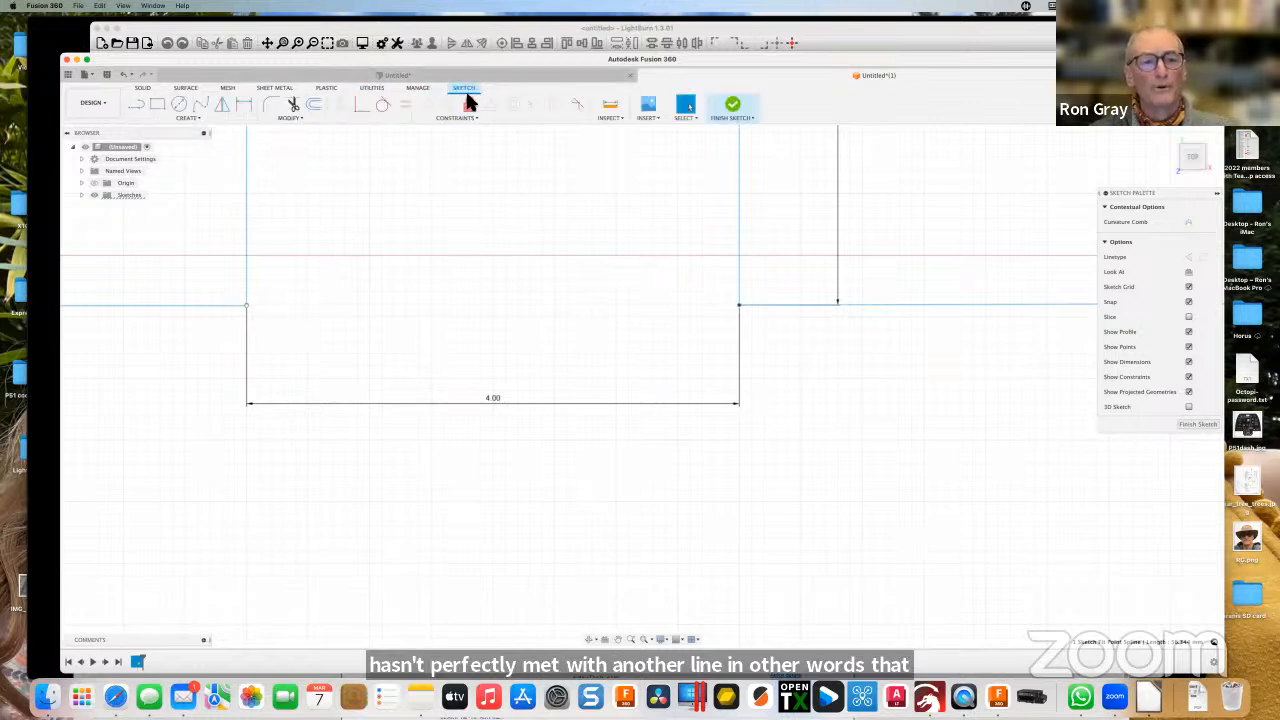
{"action": "left_click", "coordinate": [292, 117]}
{"action": "left_click", "coordinate": [291, 161]}
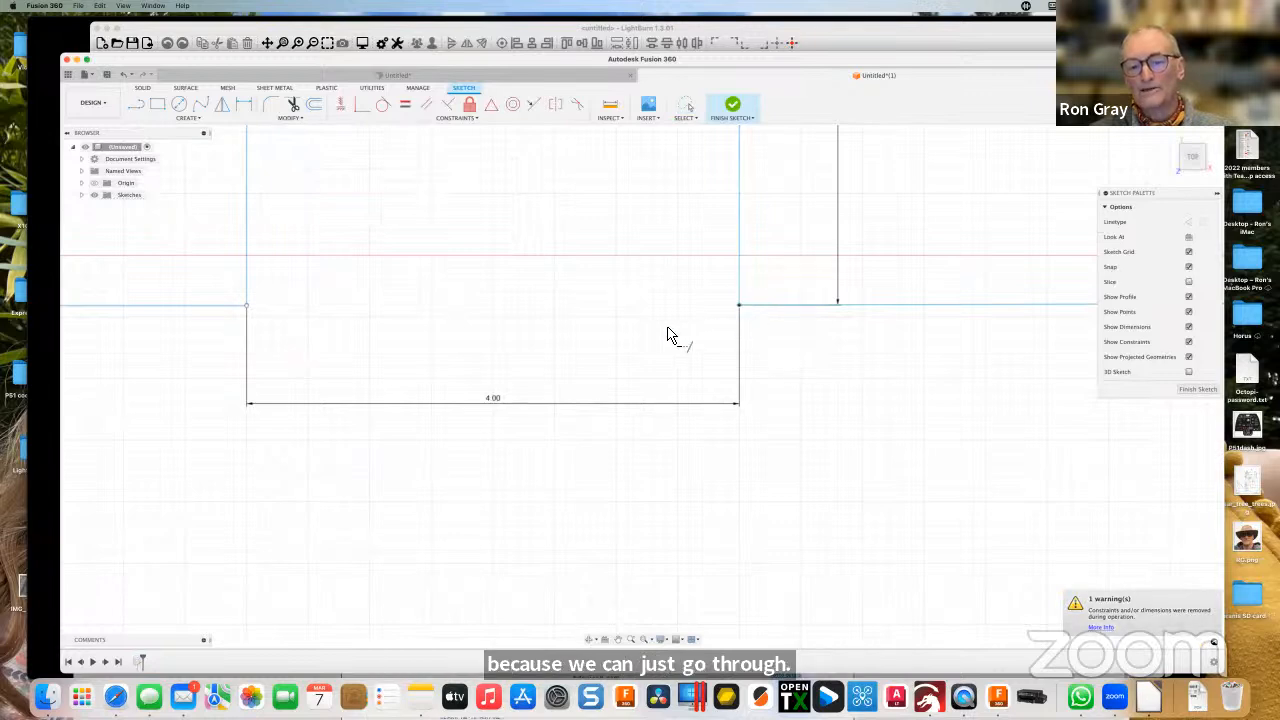
{"action": "left_click", "coordinate": [248, 306]}
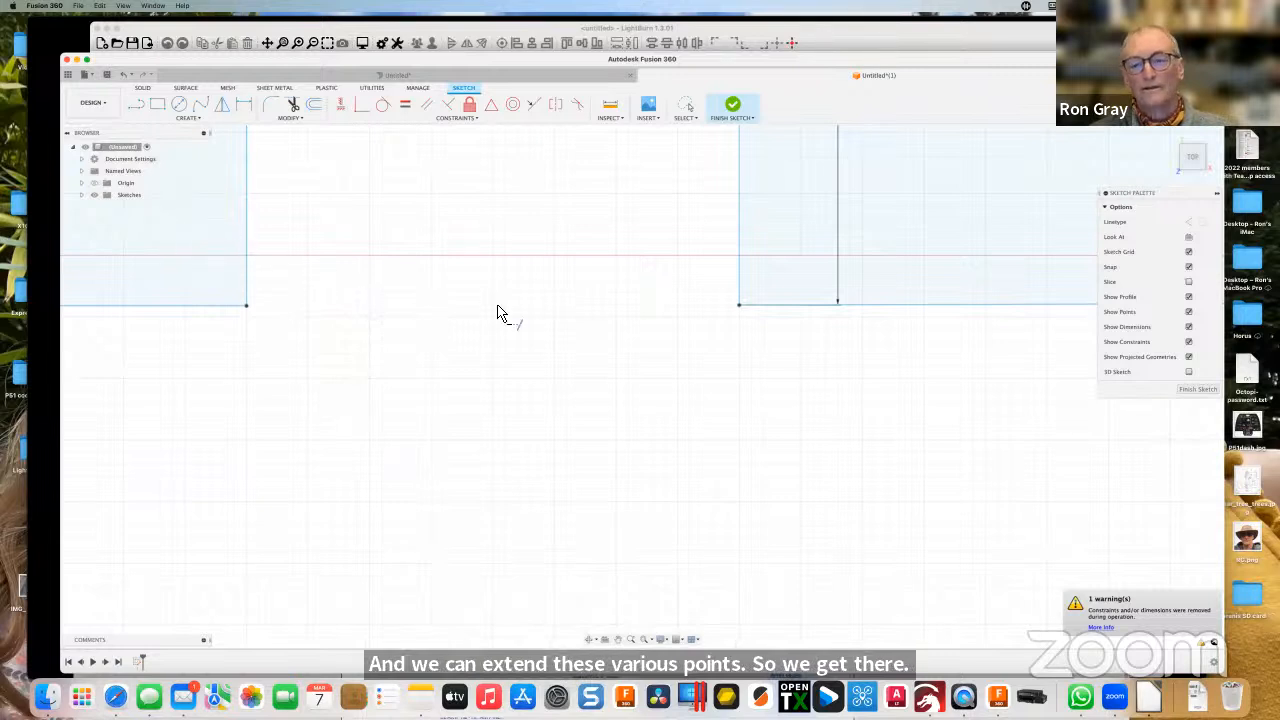
{"action": "scroll", "coordinate": [483, 314], "scroll_direction": "down", "scroll_amount": 1}
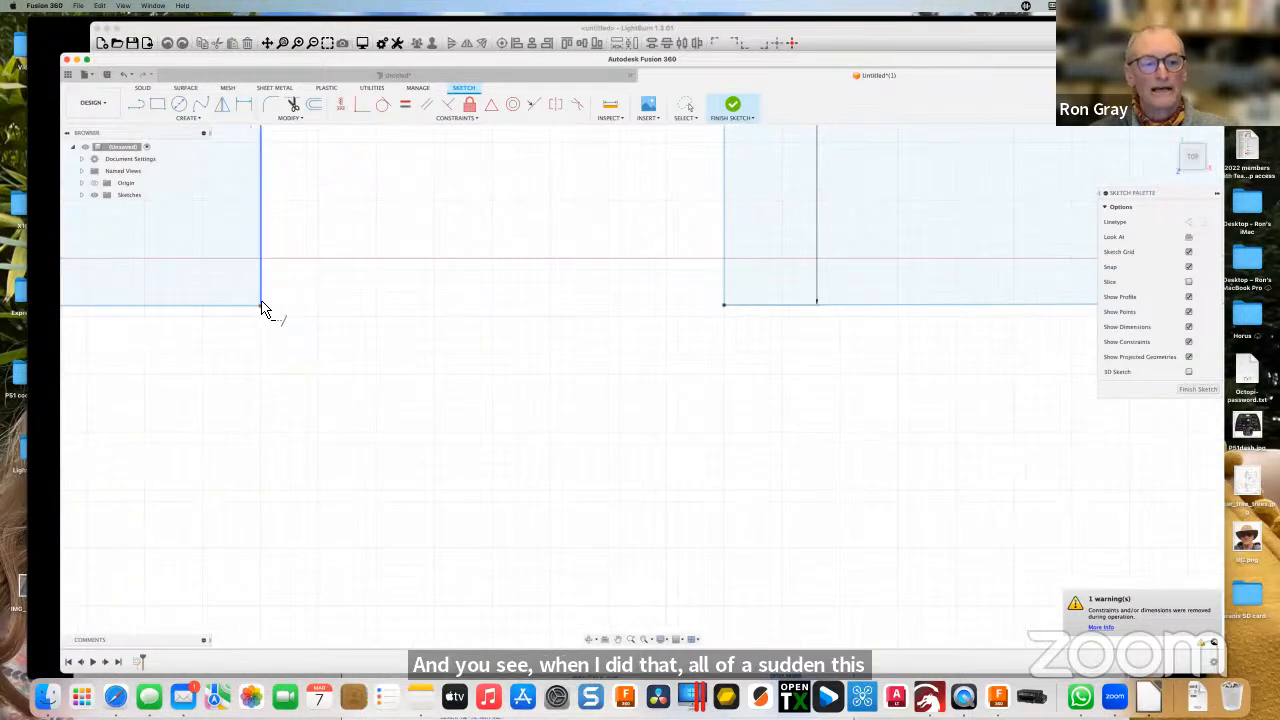
{"action": "scroll", "coordinate": [337, 304], "scroll_direction": "down", "scroll_amount": 1}
{"action": "scroll", "coordinate": [337, 304], "scroll_direction": "down", "scroll_amount": 3}
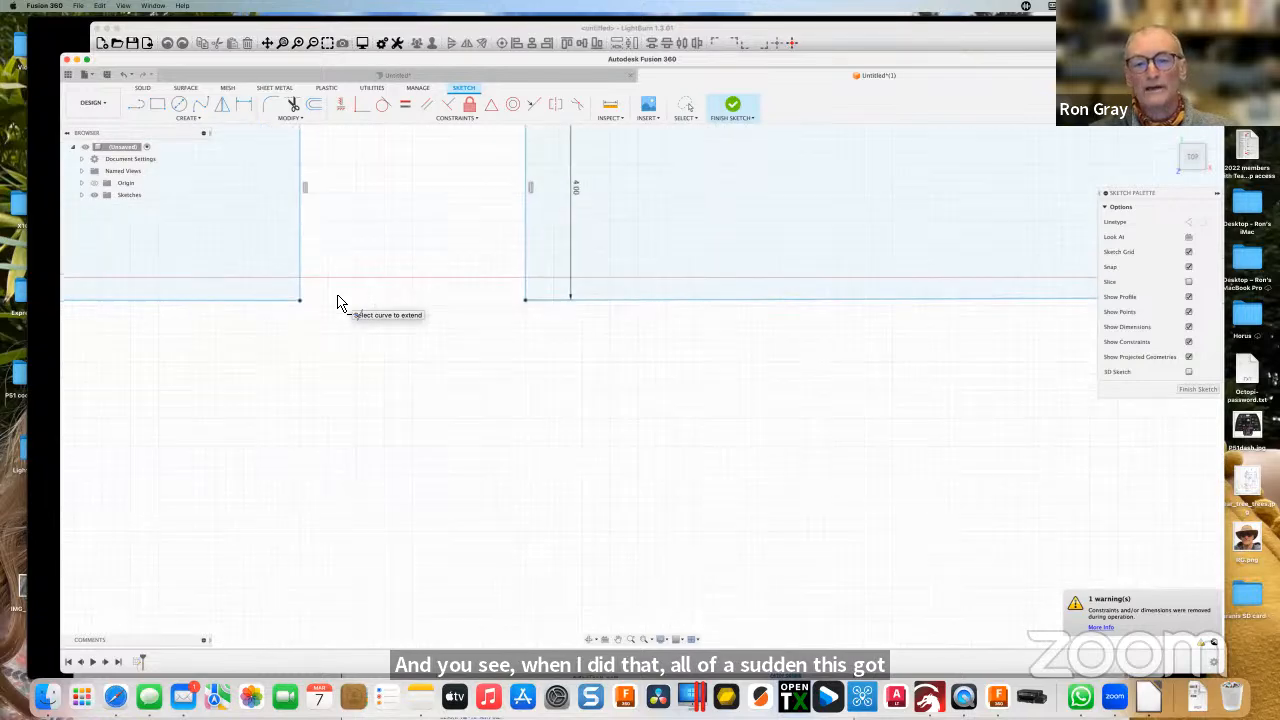
{"action": "scroll", "coordinate": [337, 304], "scroll_direction": "down", "scroll_amount": 3}
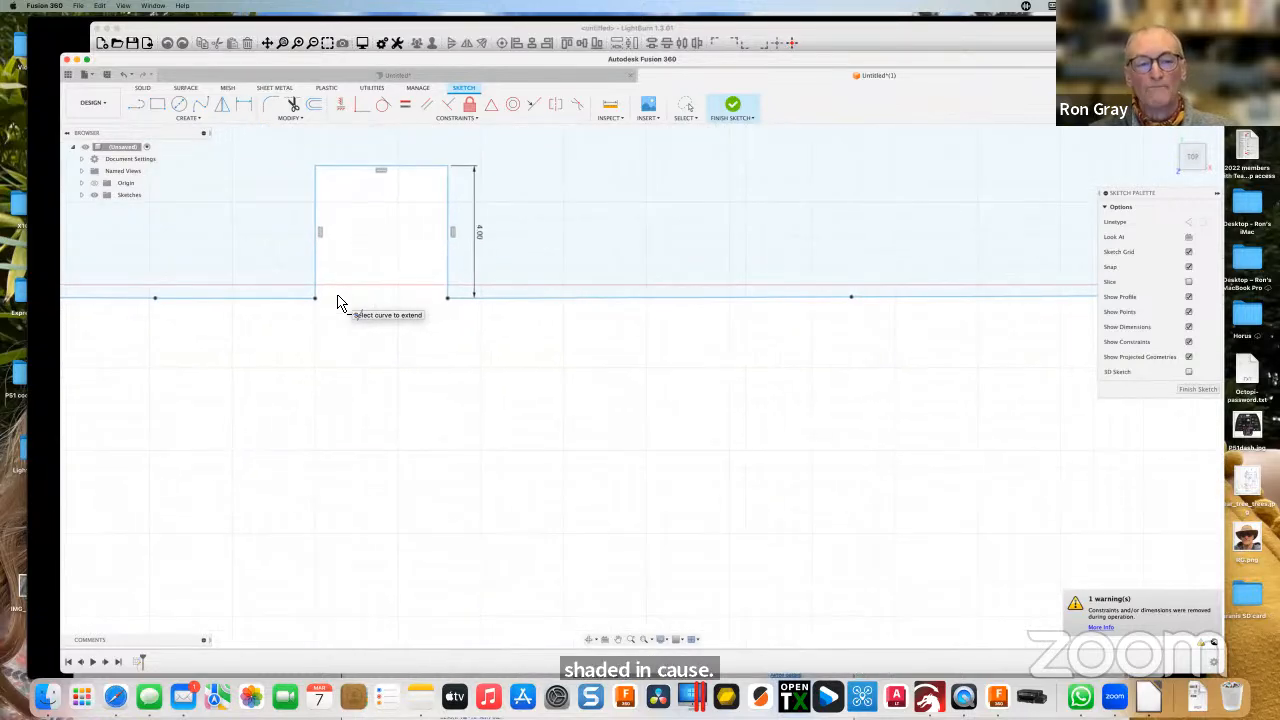
{"action": "middle_click_drag", "start_coordinate": [341, 314], "coordinate": [427, 442]}
{"action": "scroll", "coordinate": [427, 442], "scroll_direction": "down", "scroll_amount": 2}
{"action": "scroll", "coordinate": [427, 448], "scroll_direction": "down", "scroll_amount": 5}
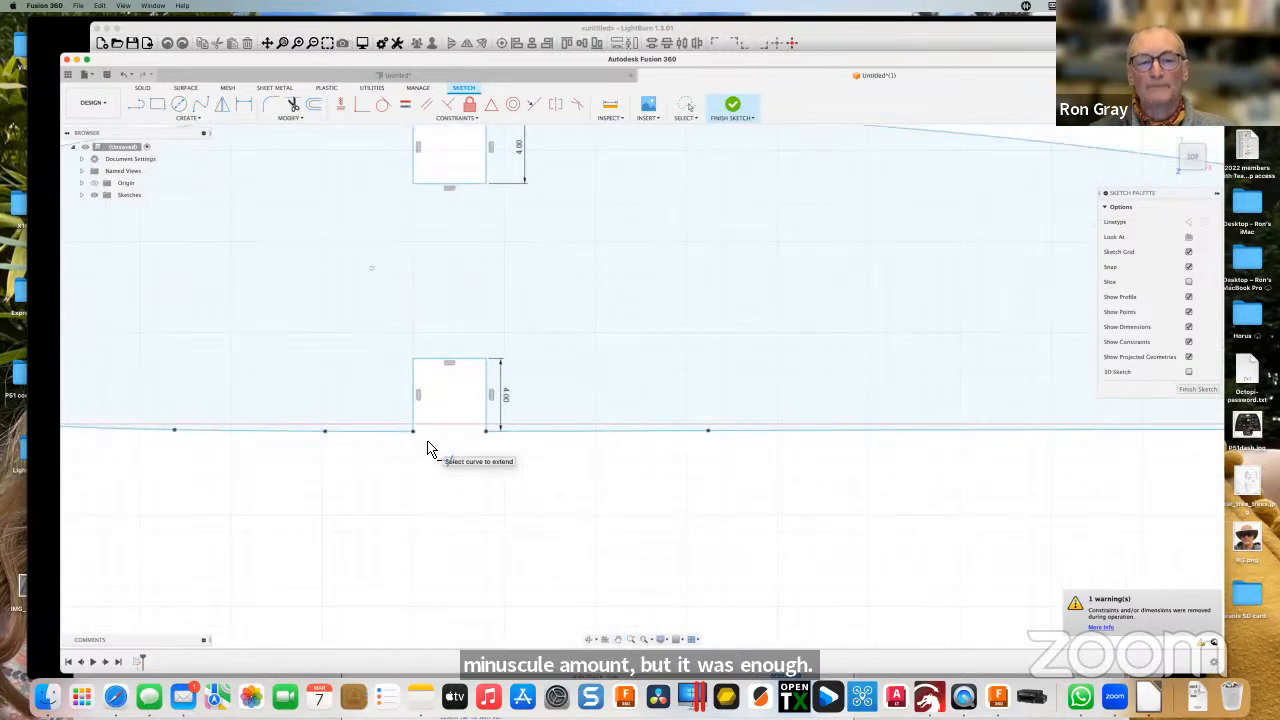
{"action": "scroll", "coordinate": [427, 448], "scroll_direction": "down", "scroll_amount": 4}
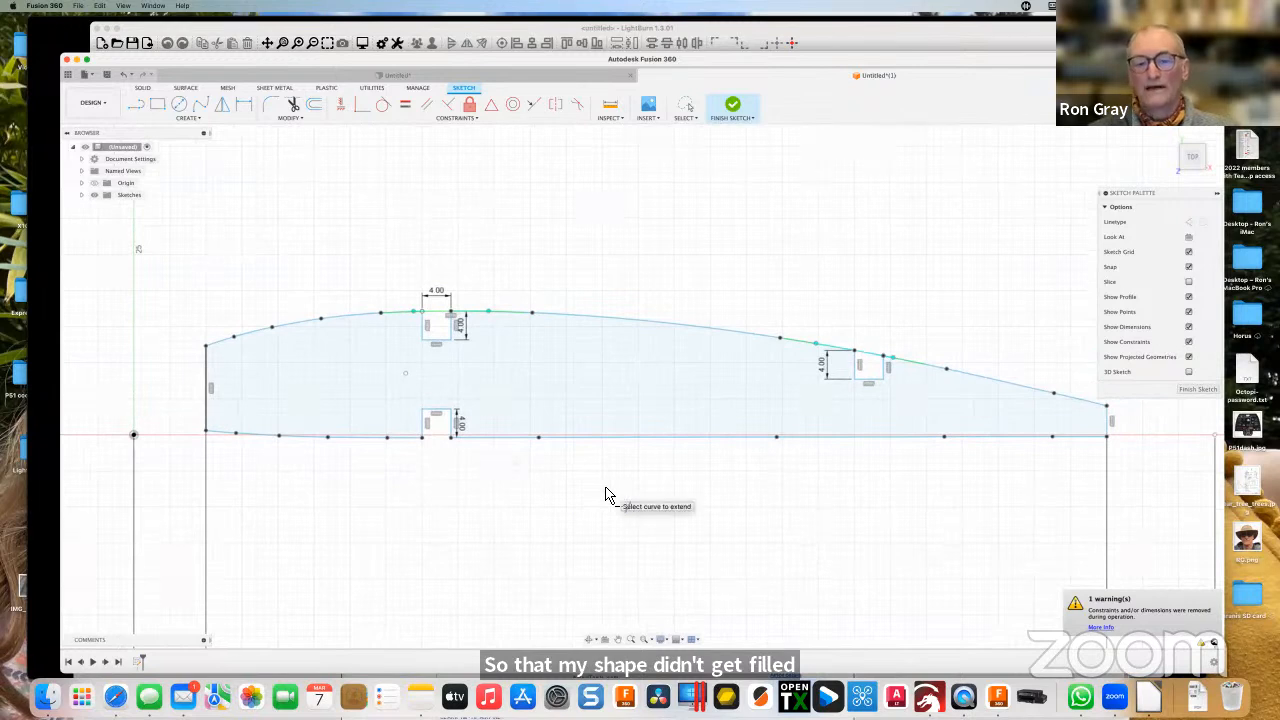
{"action": "left_click", "coordinate": [733, 108]}
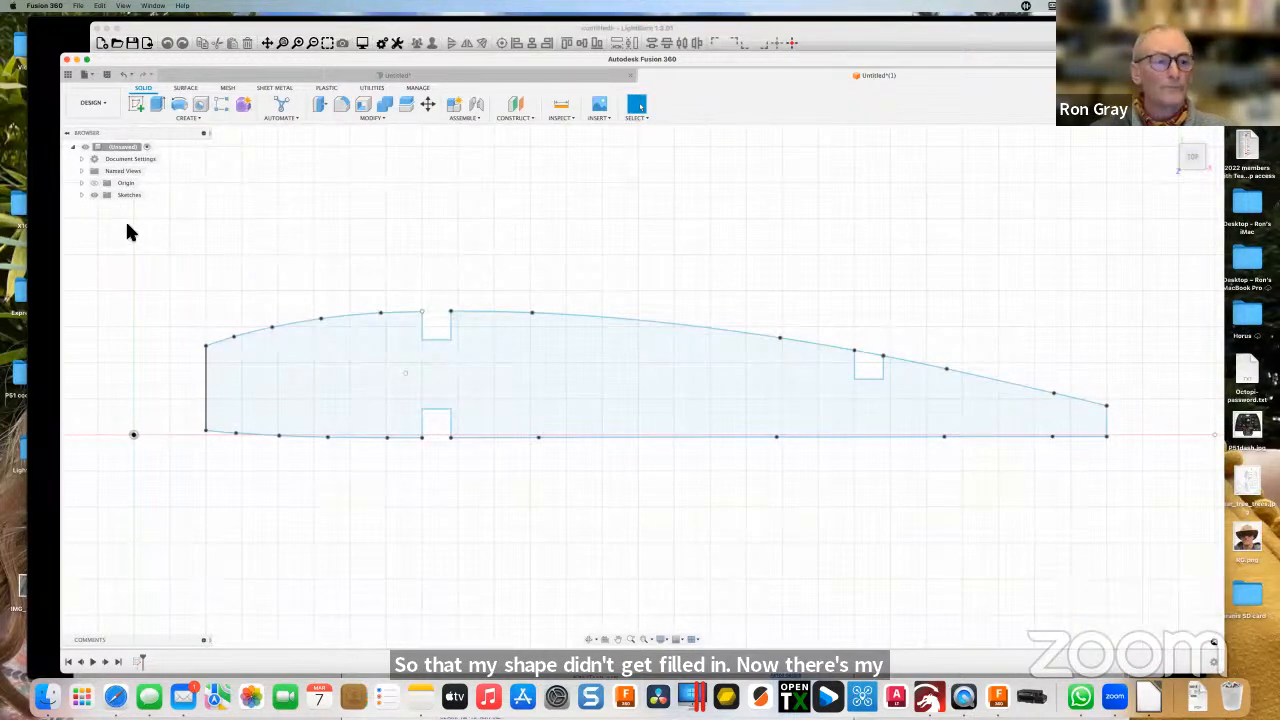
Expand the design's list of sketches and view the commands available for the clarky.dat sketch.
{"action": "left_click", "coordinate": [81, 194]}
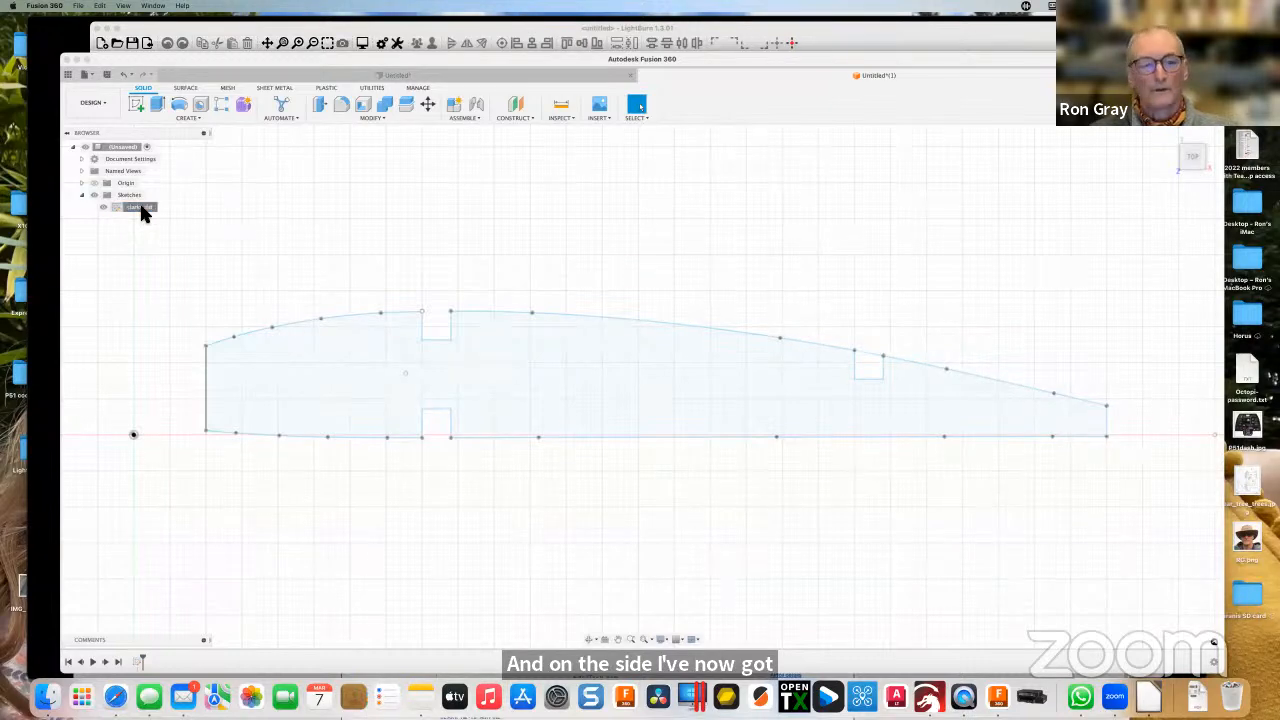
{"action": "right_click", "coordinate": [141, 211]}
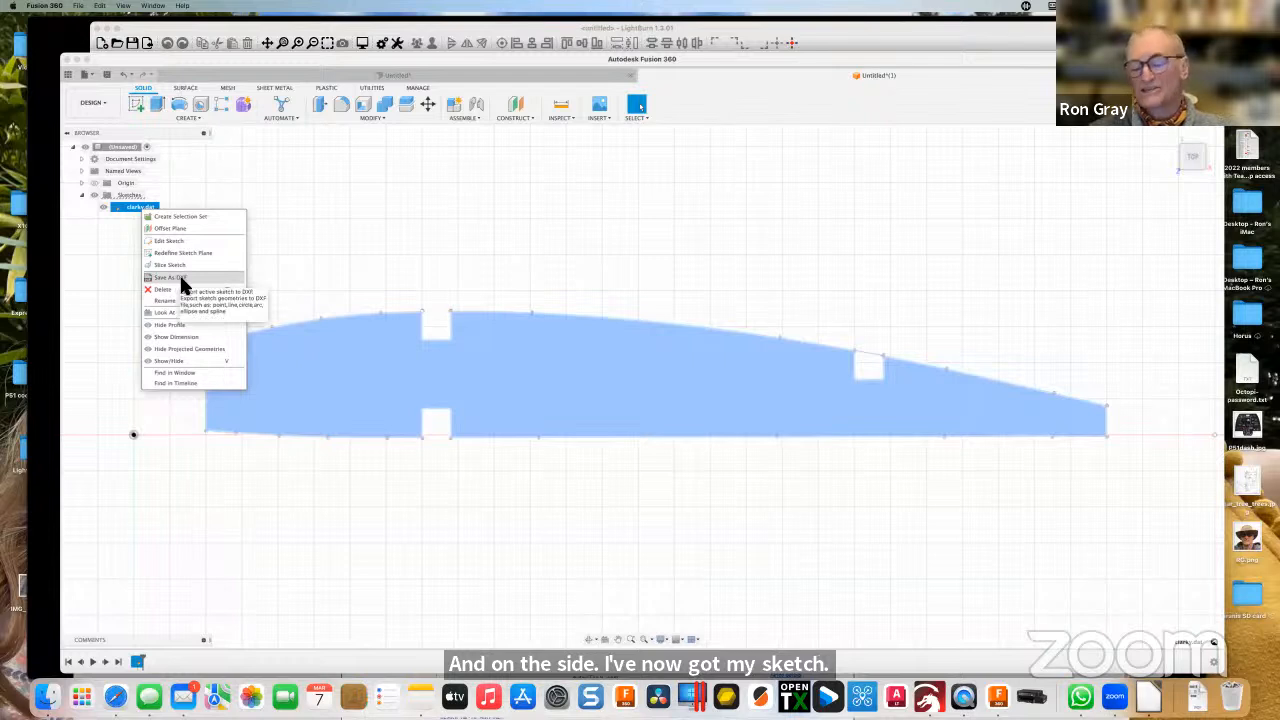
{"action": "left_click", "coordinate": [708, 298]}
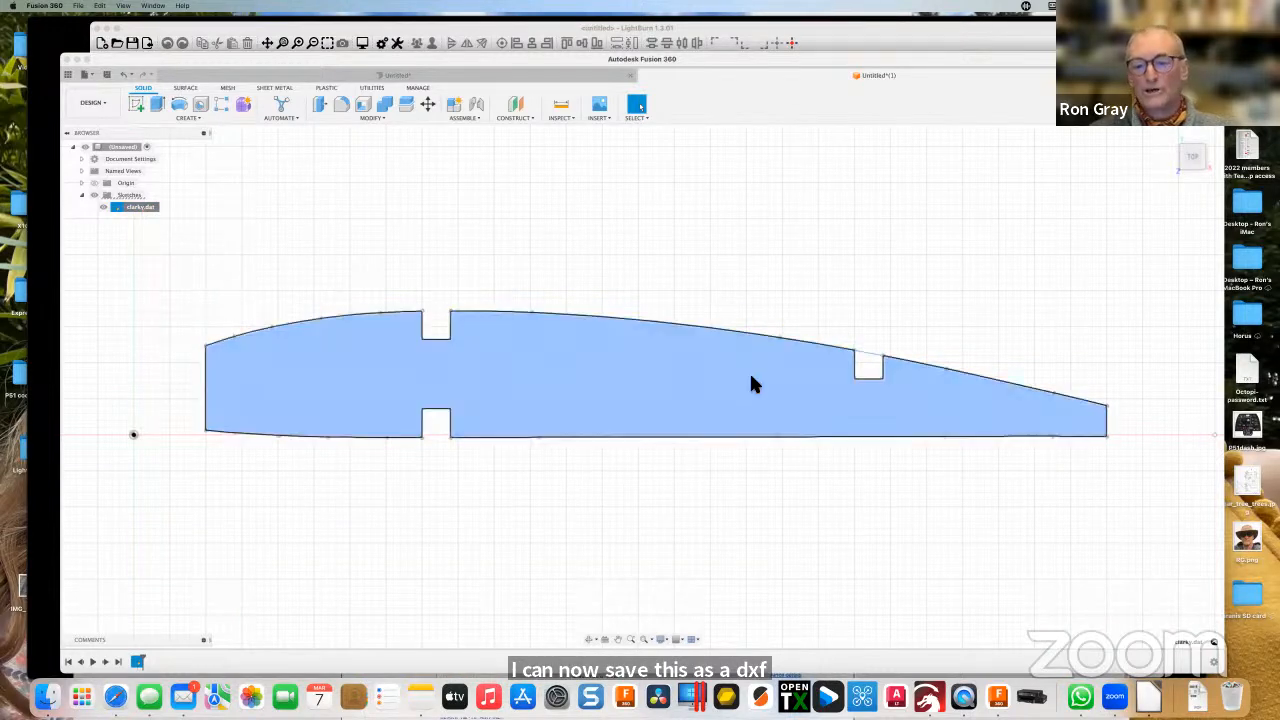
Reopen the rib sketch, trim the leftover curve segment across the rear spar notch and finish the sketch.
{"action": "left_click", "coordinate": [720, 374]}
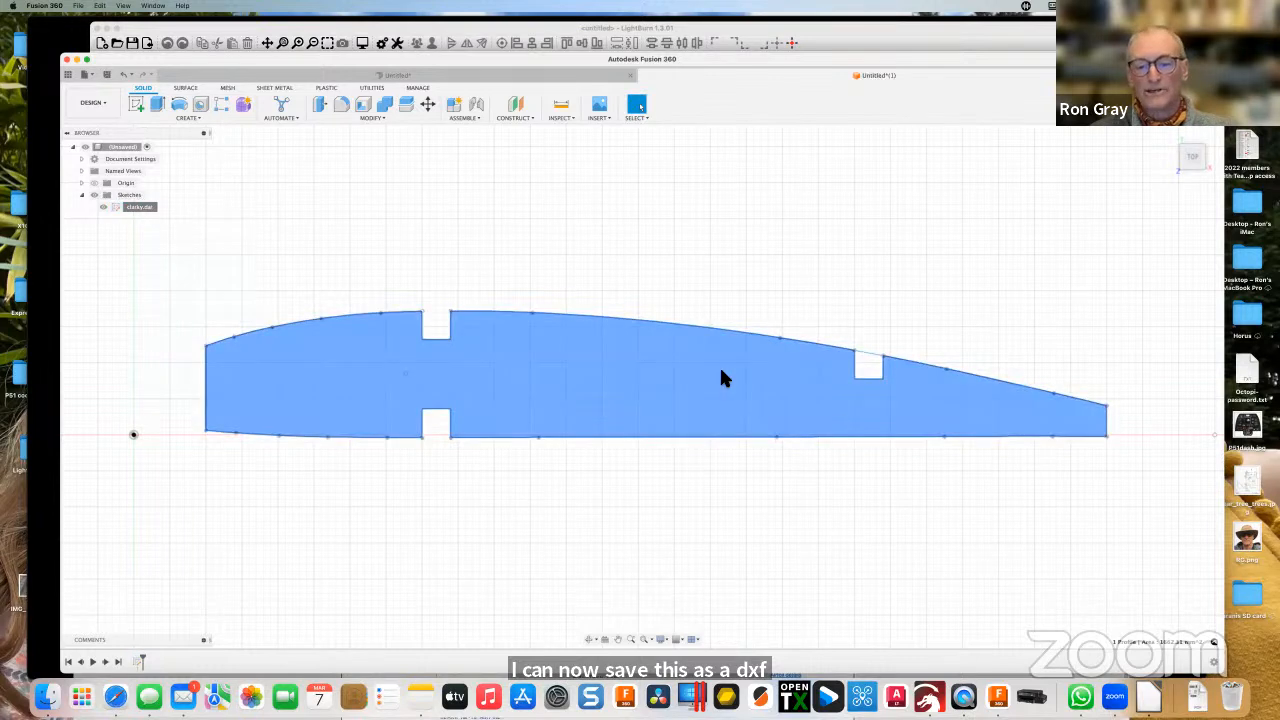
{"action": "right_click", "coordinate": [720, 374]}
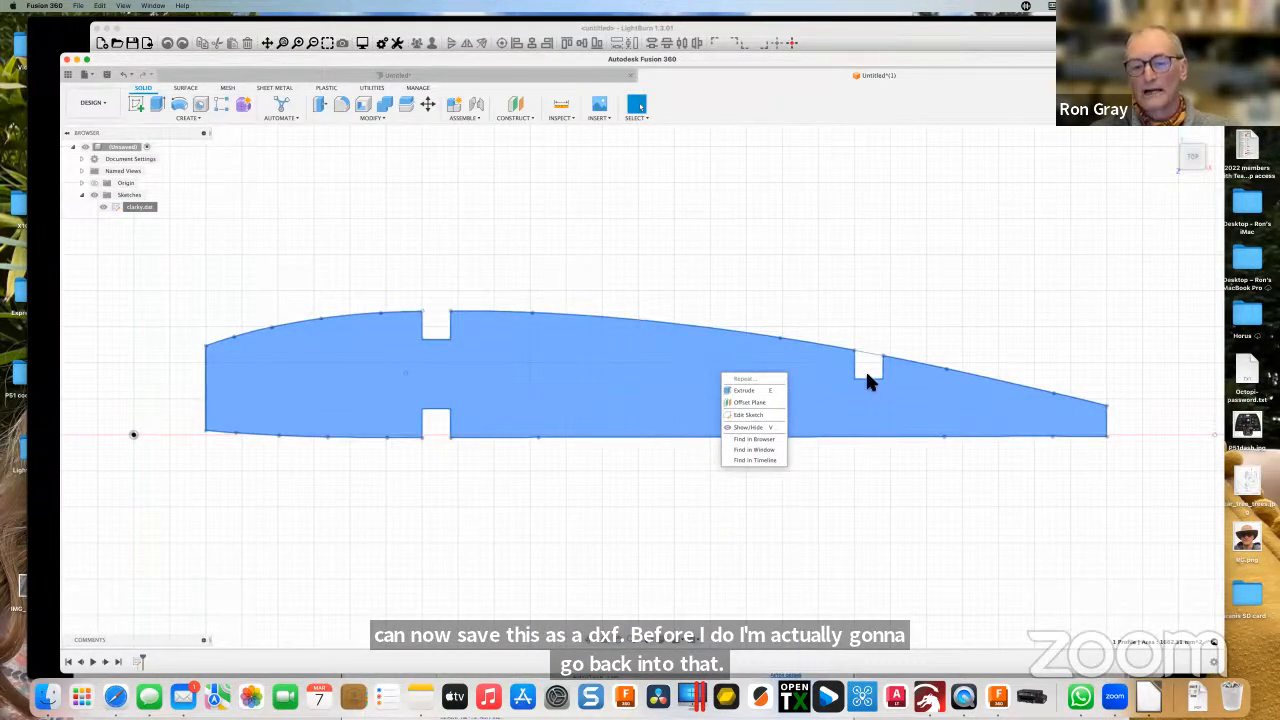
{"action": "left_click", "coordinate": [749, 414]}
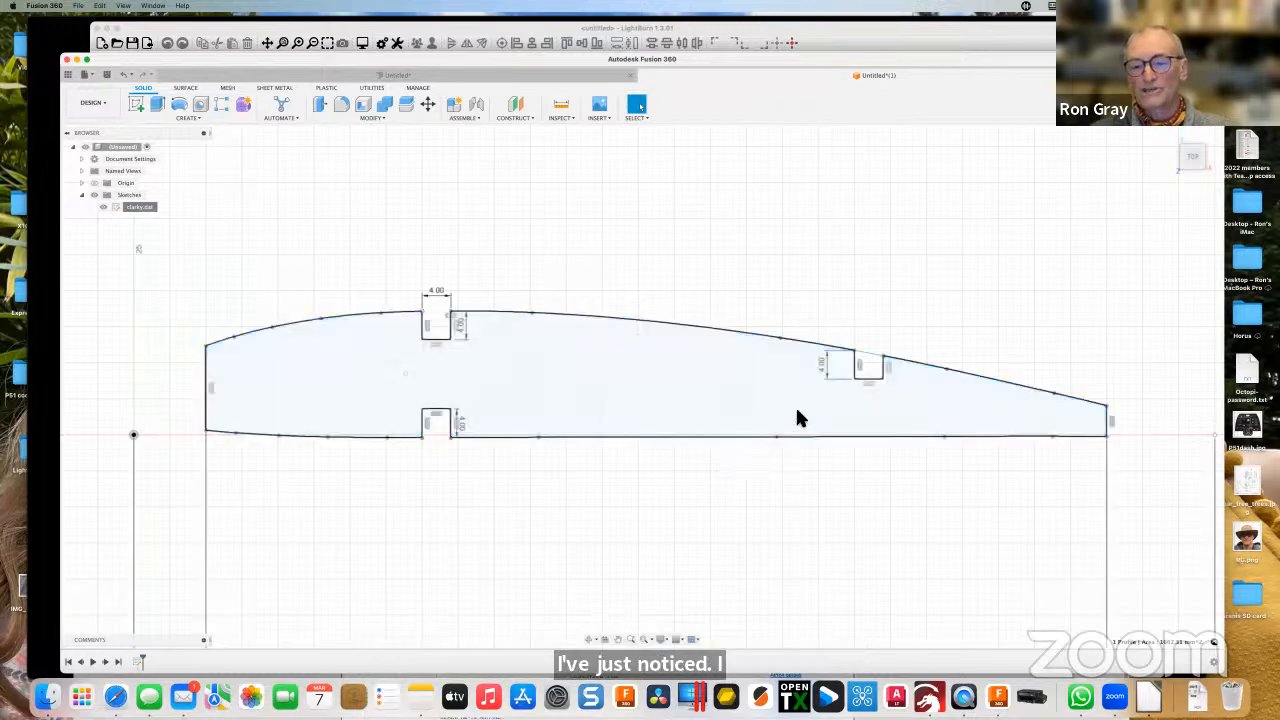
{"action": "key", "text": "t"}
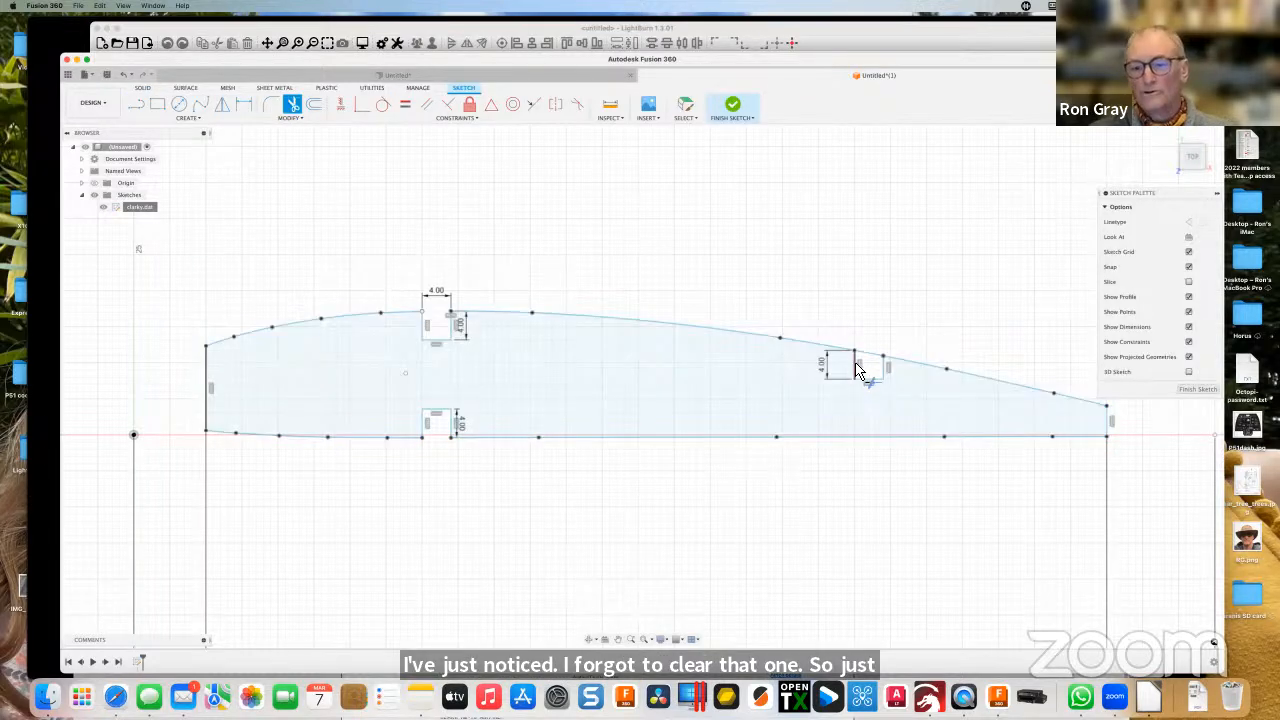
{"action": "left_click", "coordinate": [868, 357]}
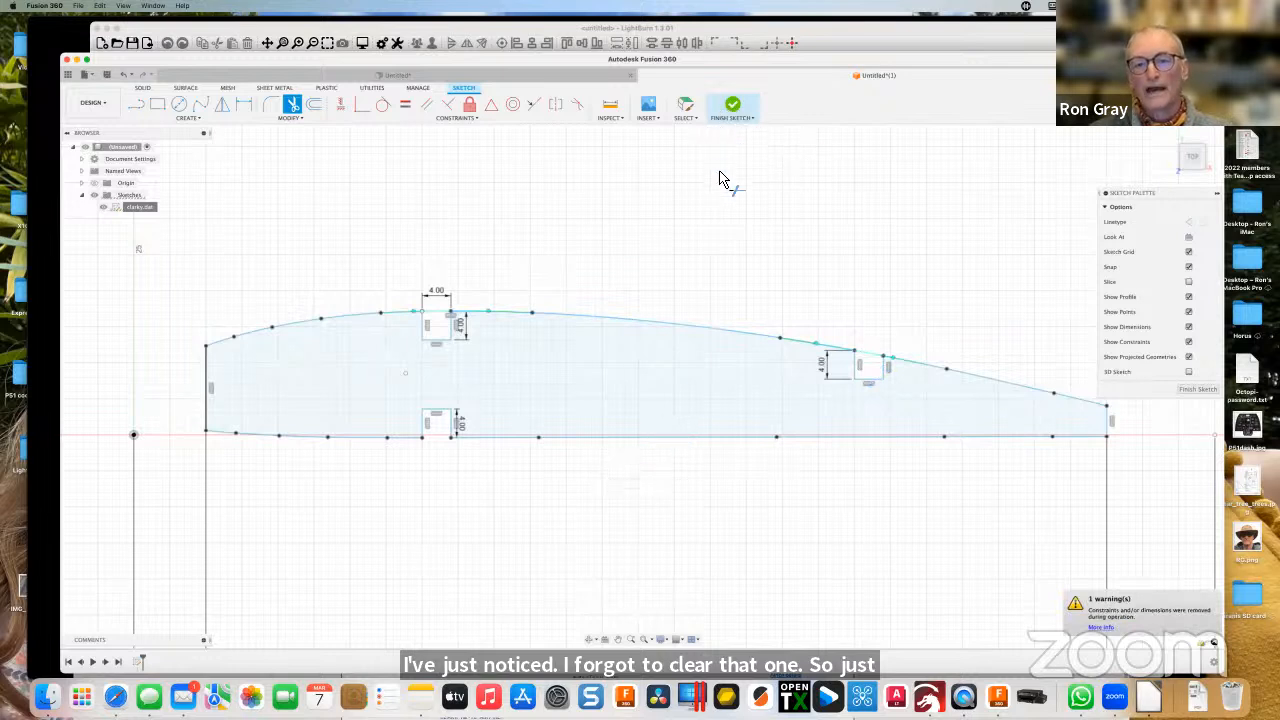
{"action": "left_click", "coordinate": [733, 108]}
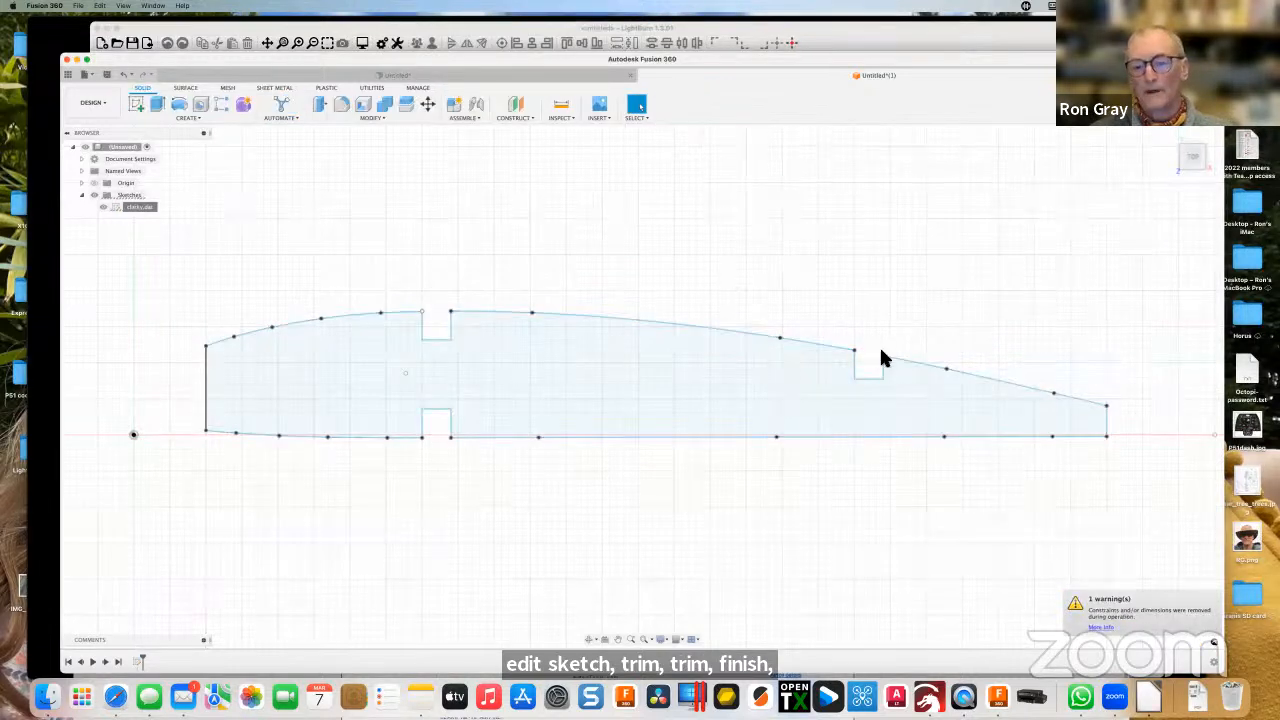
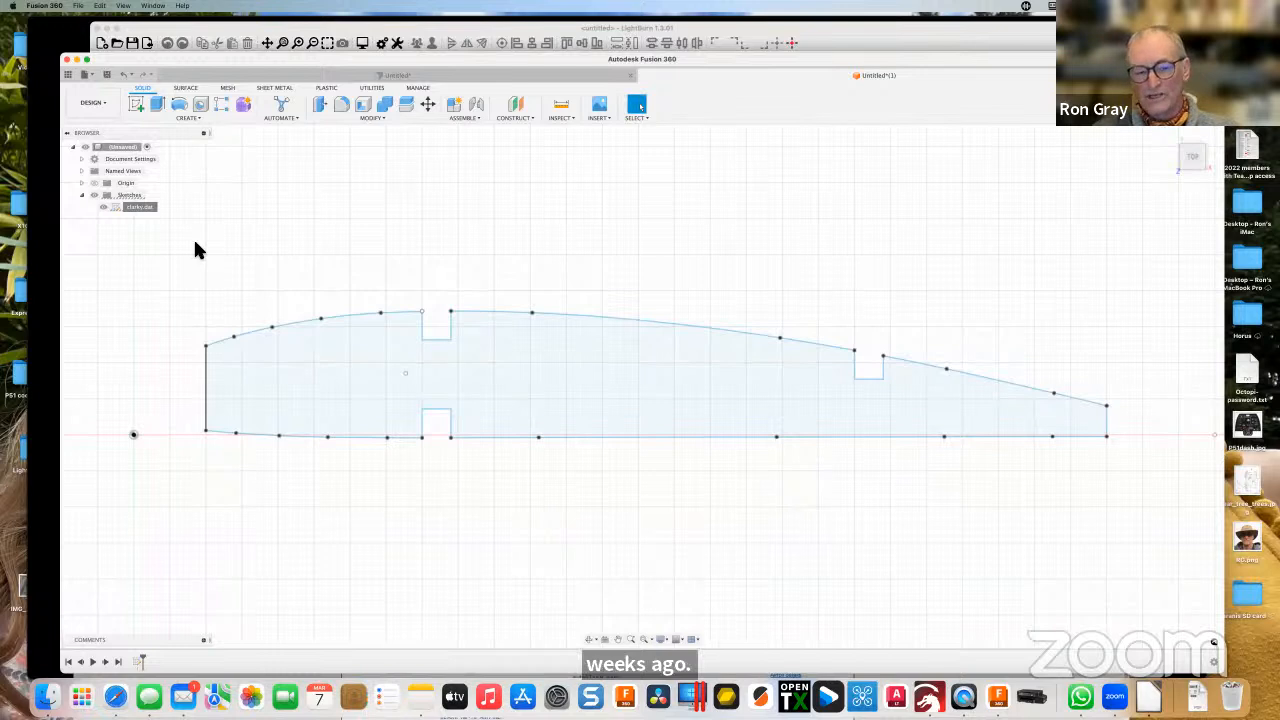
Export the clarky.dat rib sketch as a DXF named Rib2 in the ITAT folder.
{"action": "right_click", "coordinate": [141, 207]}
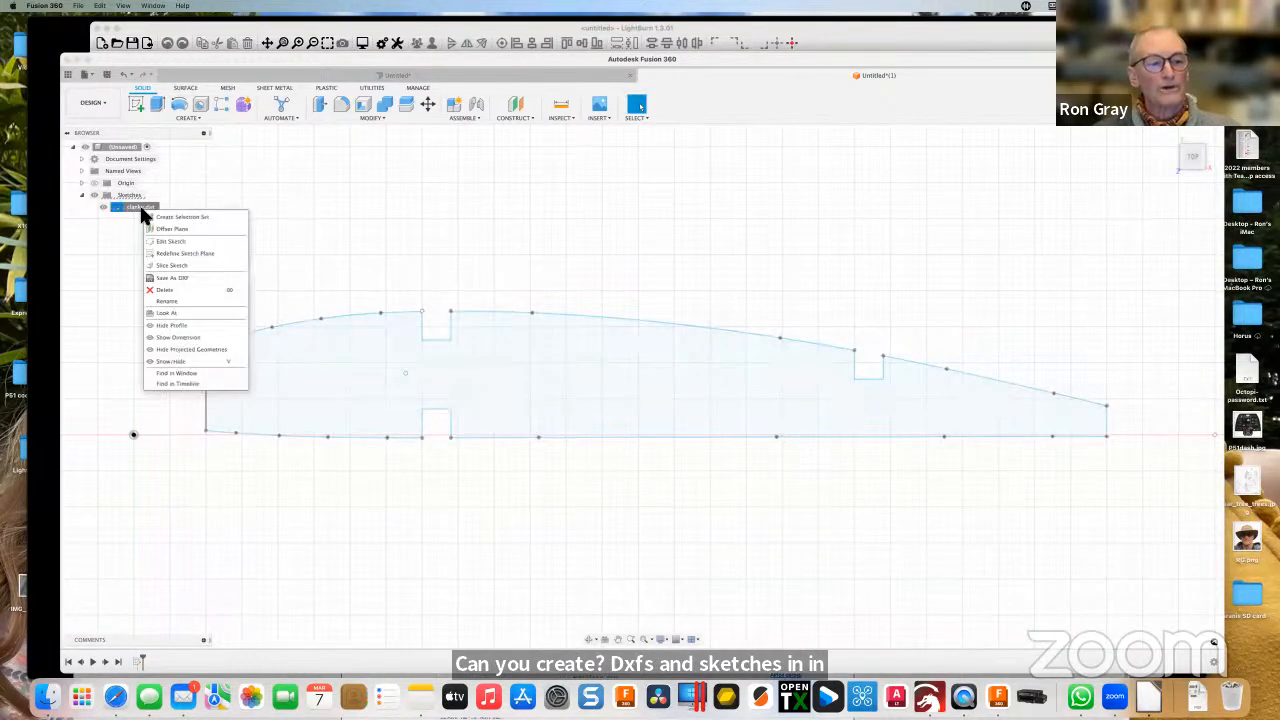
{"action": "left_click", "coordinate": [186, 277]}
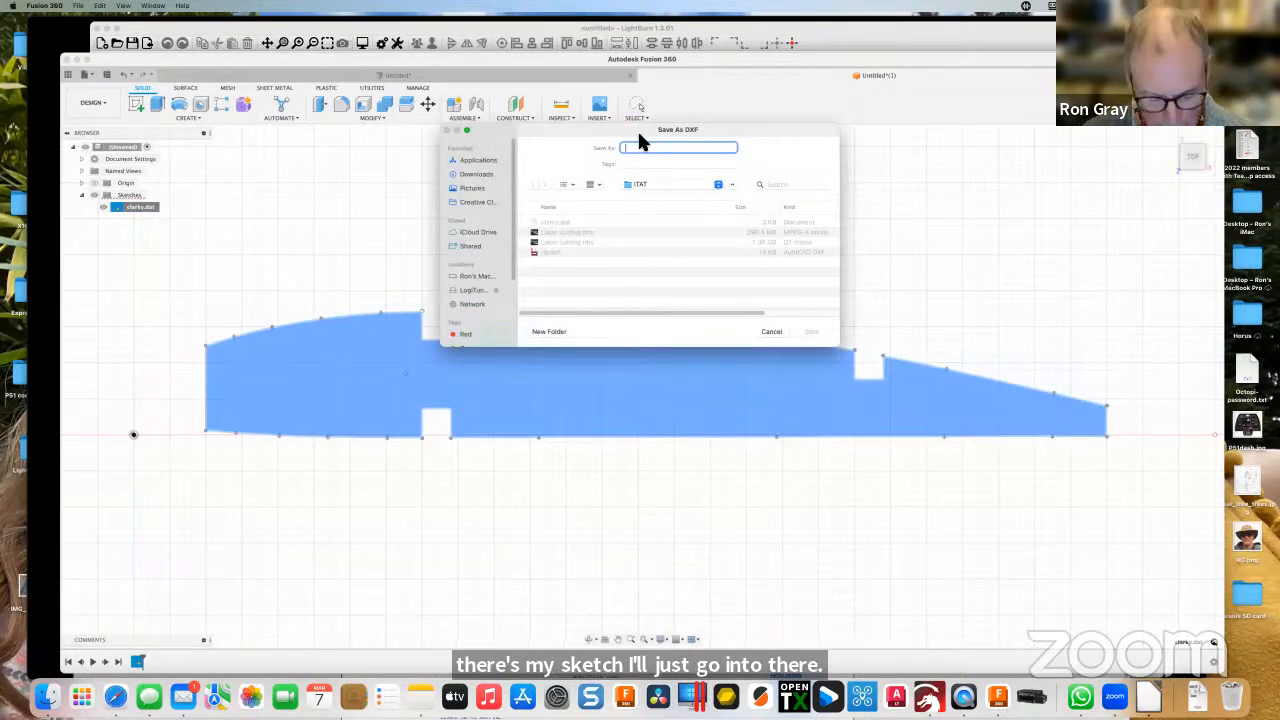
{"action": "type", "text": "Rib"}
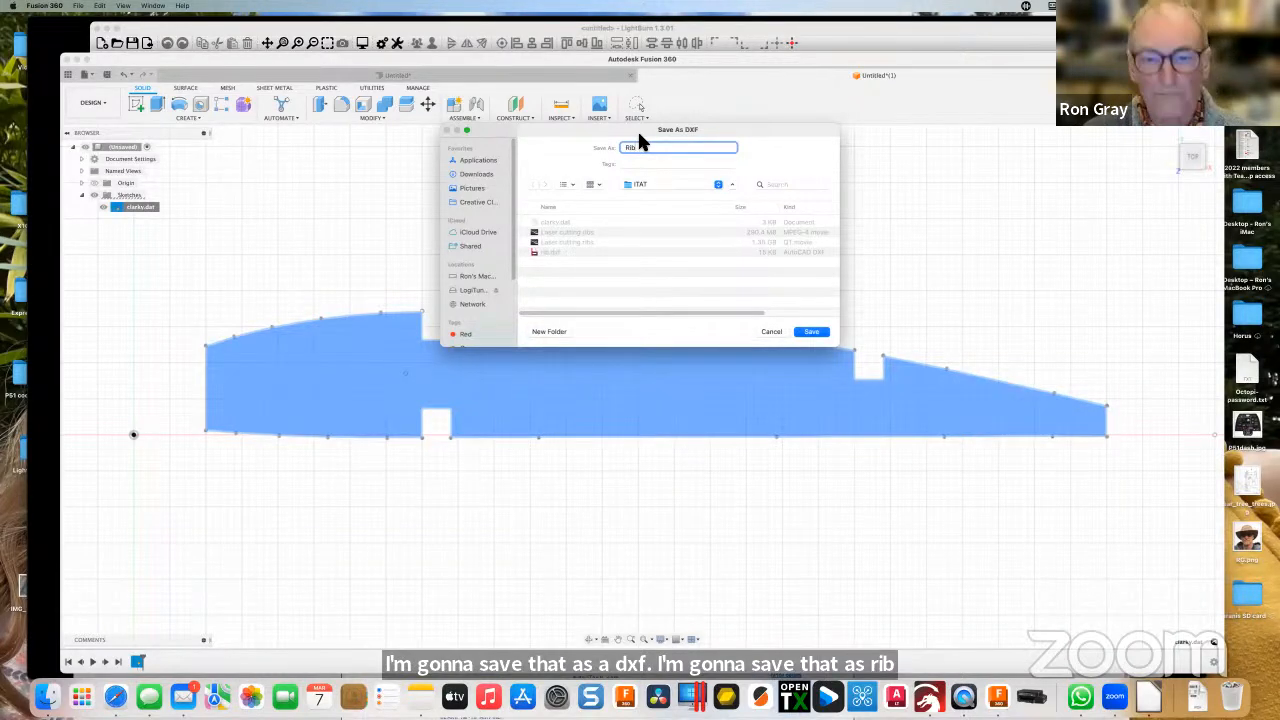
{"action": "type", "text": "2"}
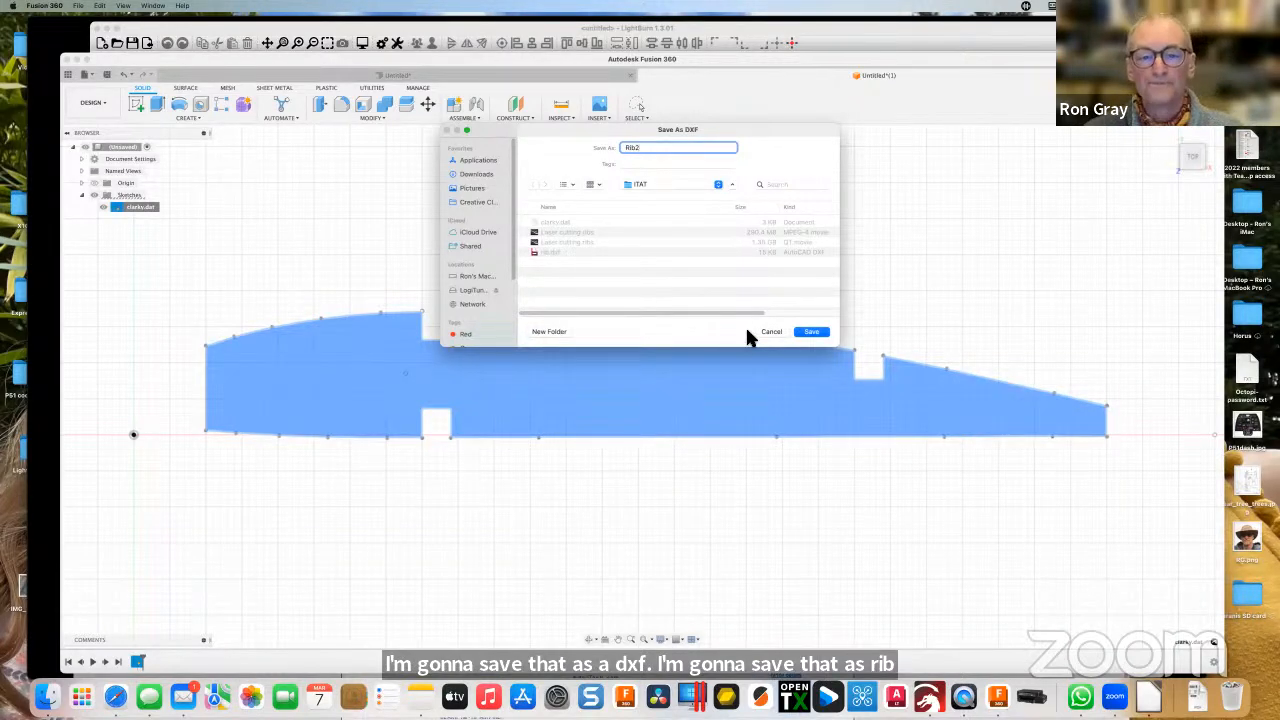
{"action": "left_click", "coordinate": [814, 333]}
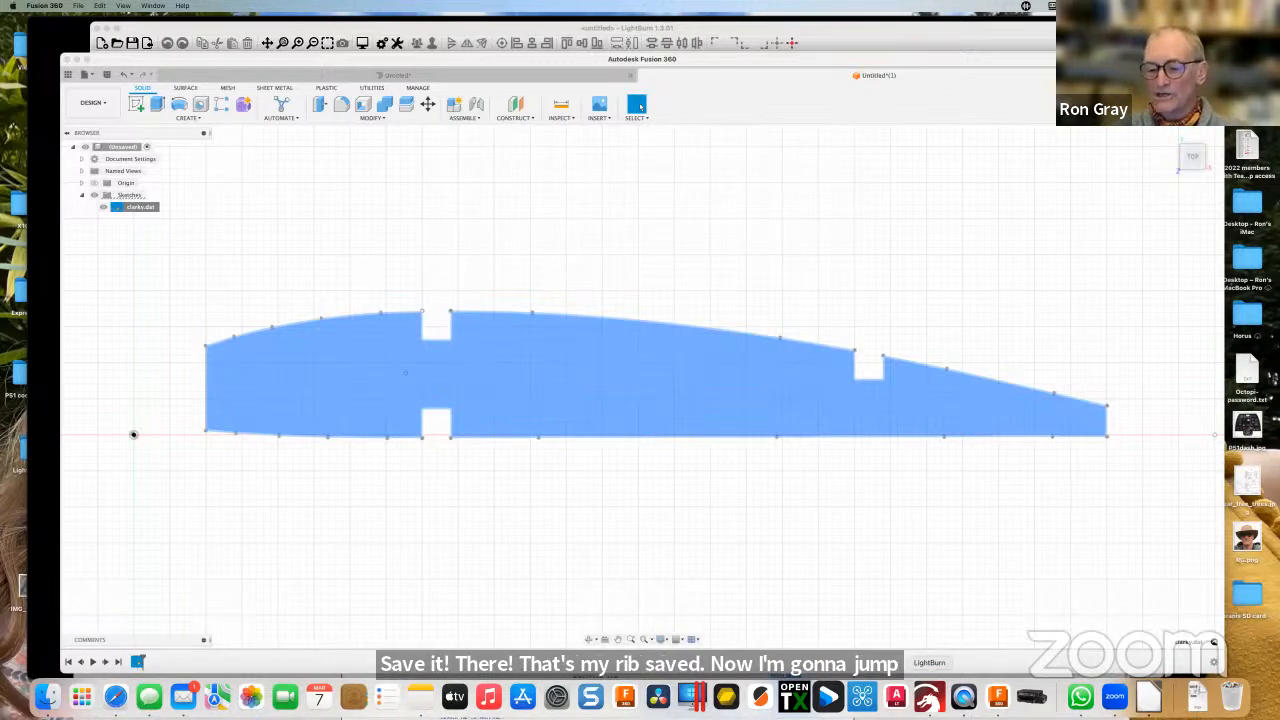
Switch to LightBurn and open Rib2.dxf from the ITAT folder, with all supported file types shown.
{"action": "left_click", "coordinate": [929, 697]}
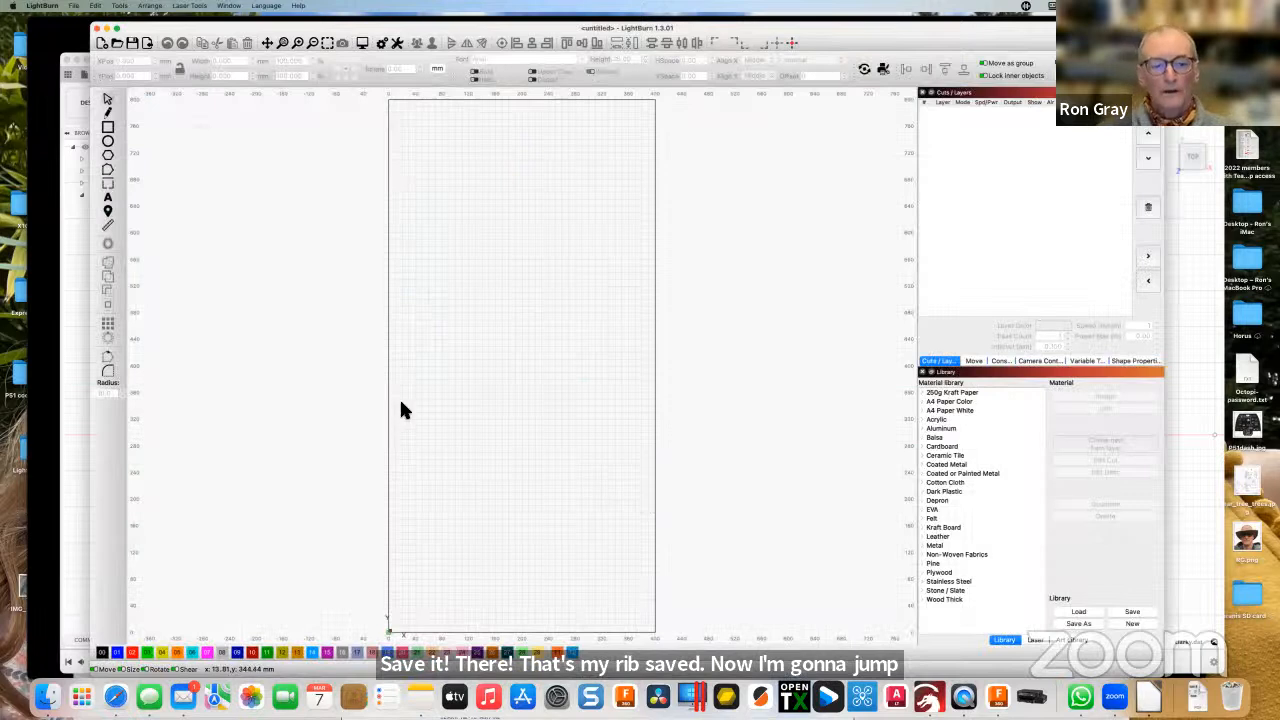
{"action": "left_click", "coordinate": [116, 45]}
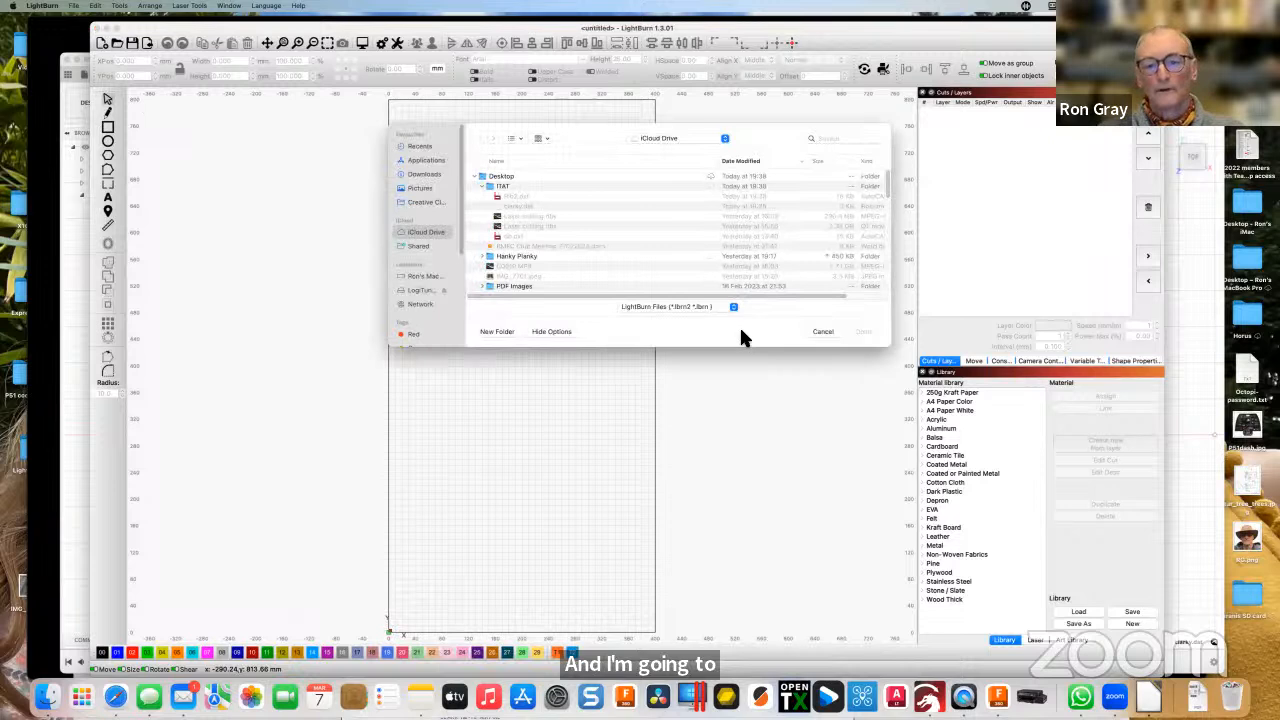
{"action": "left_click", "coordinate": [734, 310]}
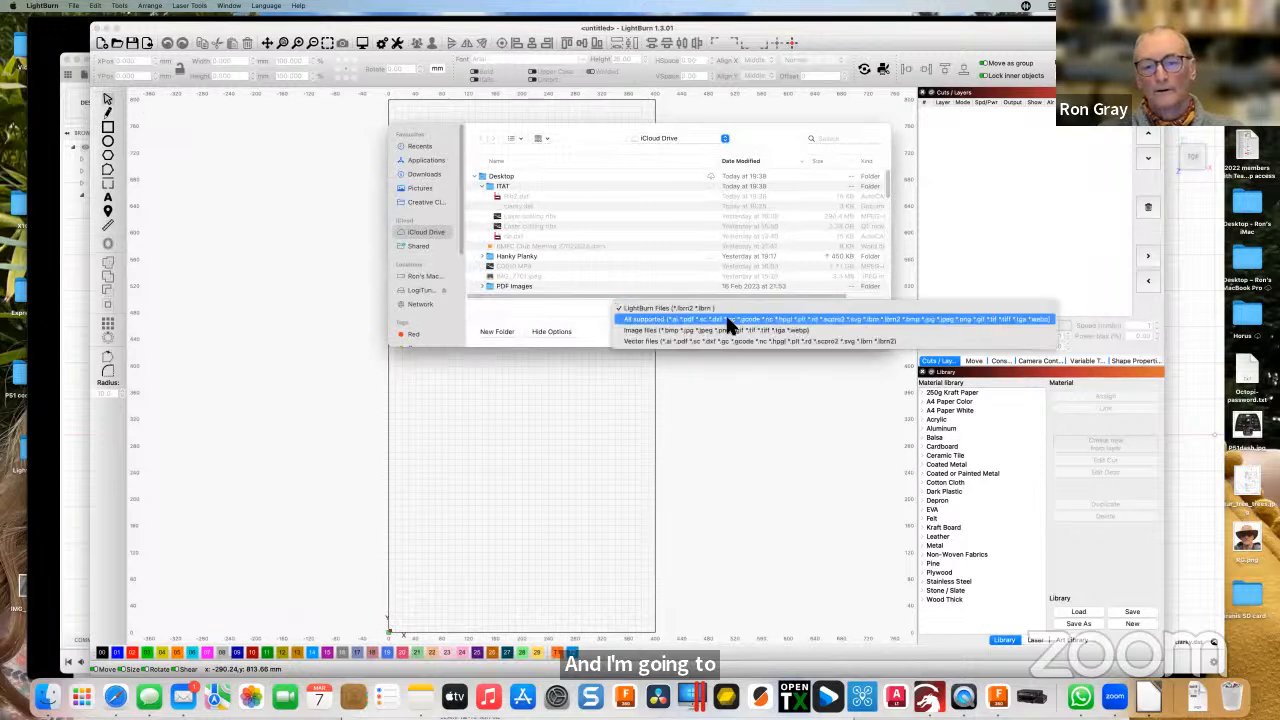
{"action": "left_click", "coordinate": [671, 325]}
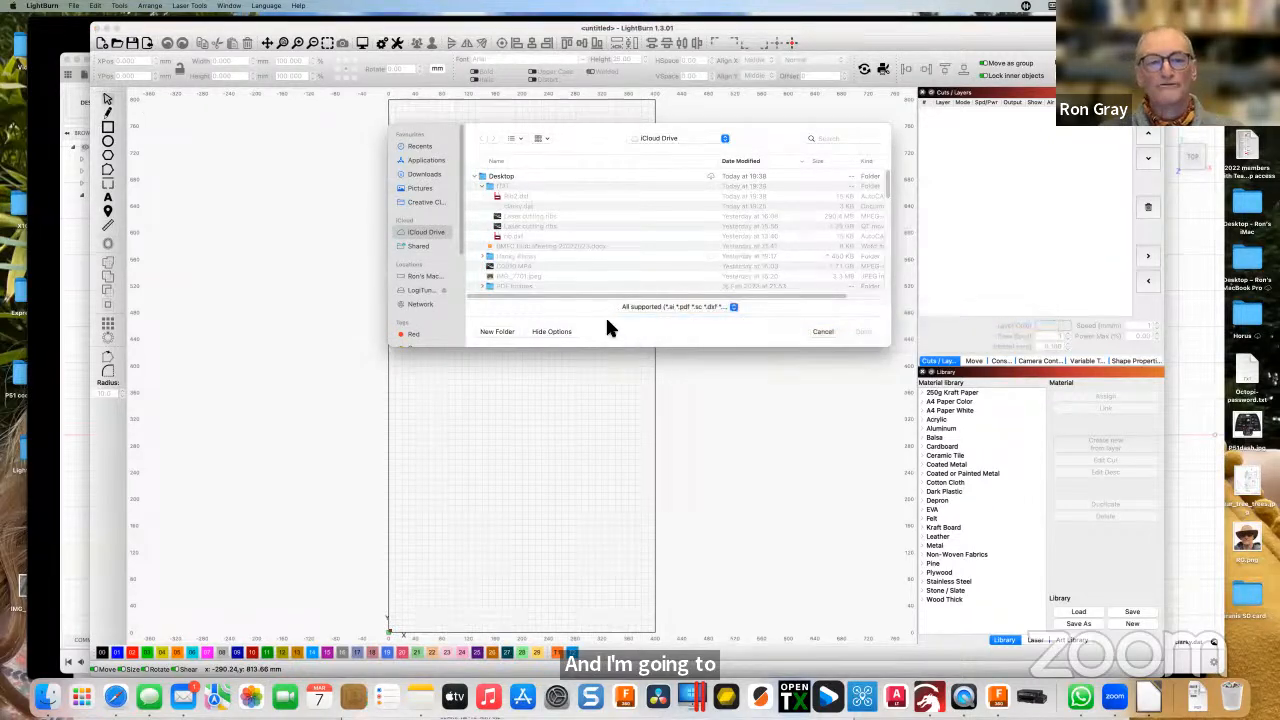
{"action": "left_click", "coordinate": [508, 197]}
{"action": "left_click", "coordinate": [864, 332]}
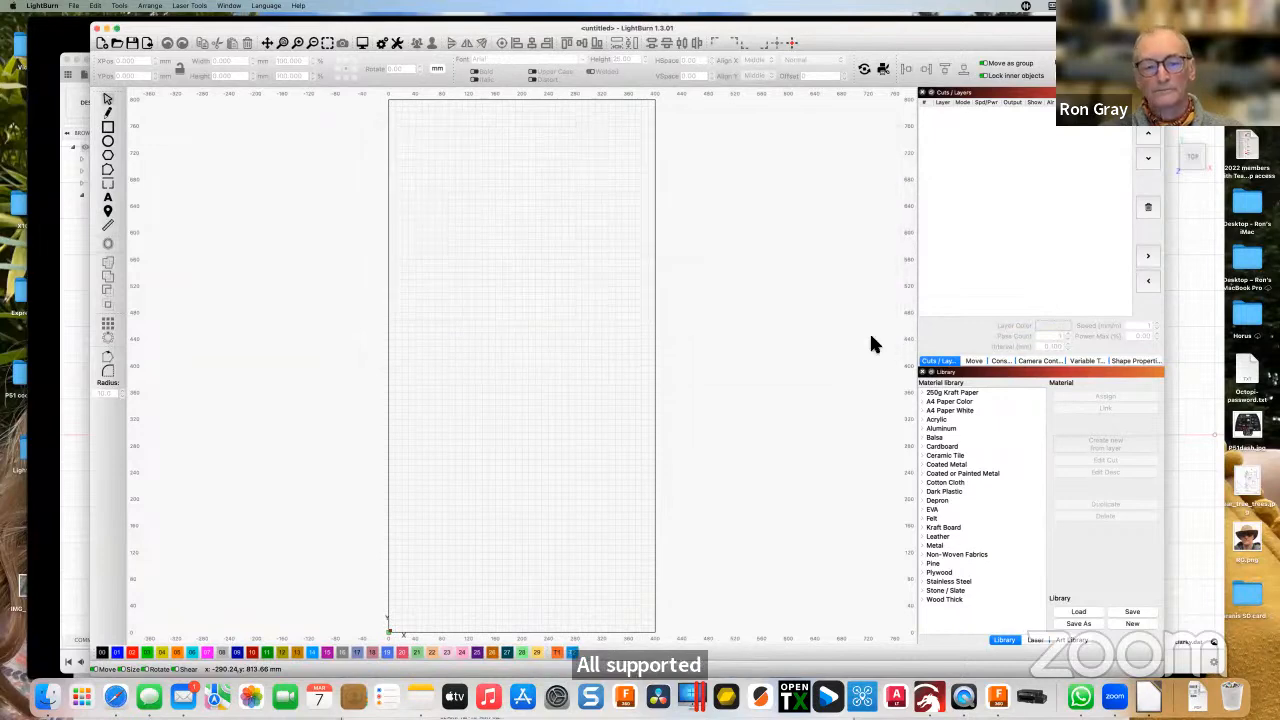
Select the whole imported rib and rotate it by 90 degrees.
{"action": "scroll", "coordinate": [493, 378], "scroll_direction": "up", "scroll_amount": 8}
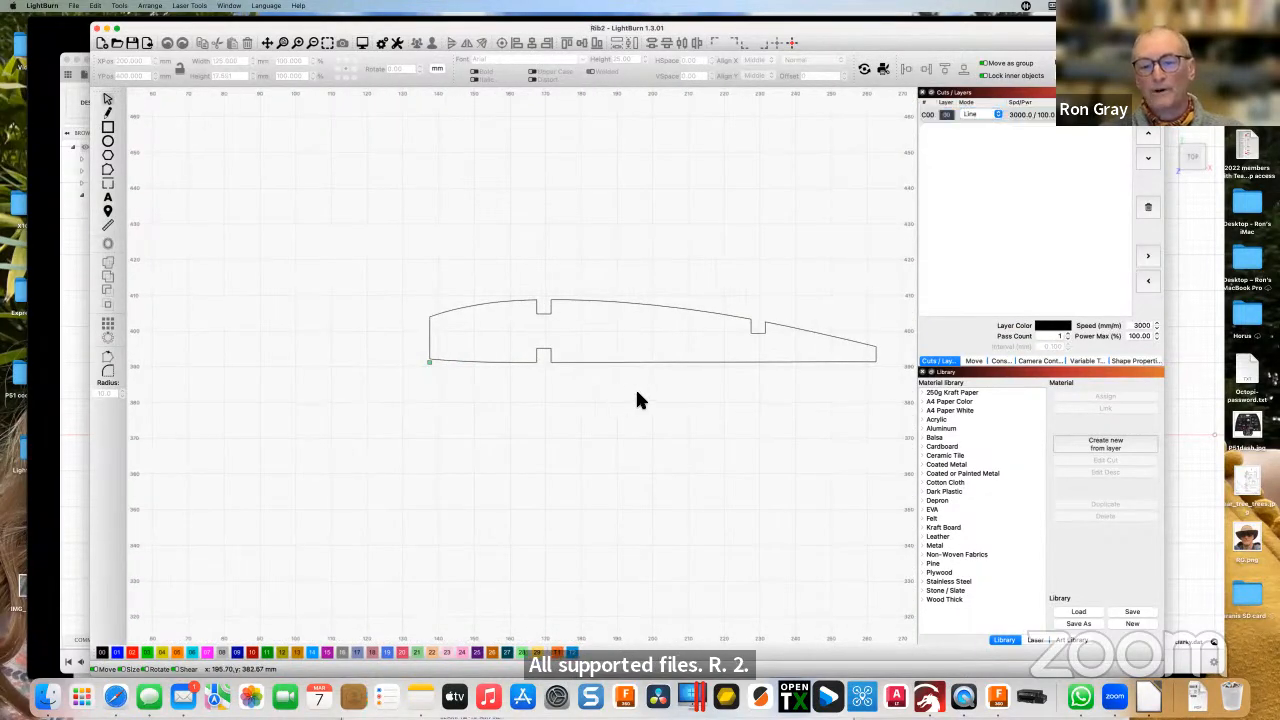
{"action": "middle_click_drag", "start_coordinate": [637, 391], "coordinate": [600, 378]}
{"action": "scroll", "coordinate": [600, 390], "scroll_direction": "down", "scroll_amount": 4}
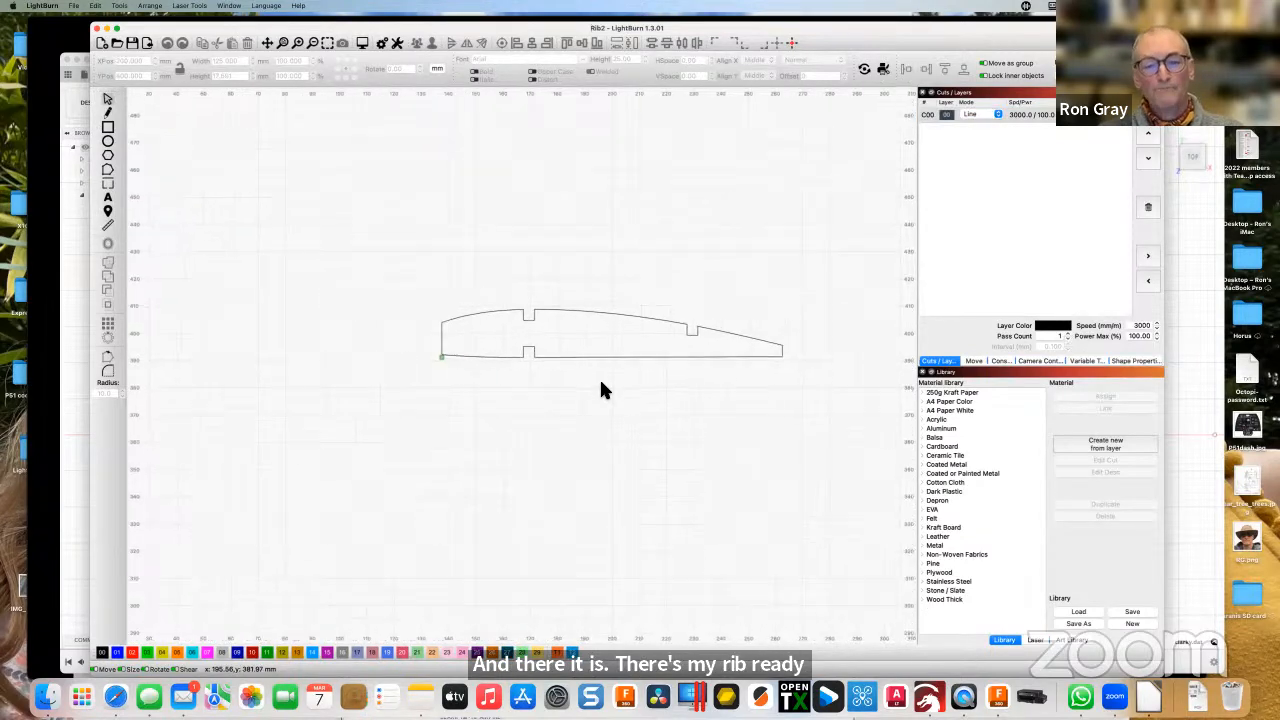
{"action": "scroll", "coordinate": [601, 390], "scroll_direction": "down", "scroll_amount": 3}
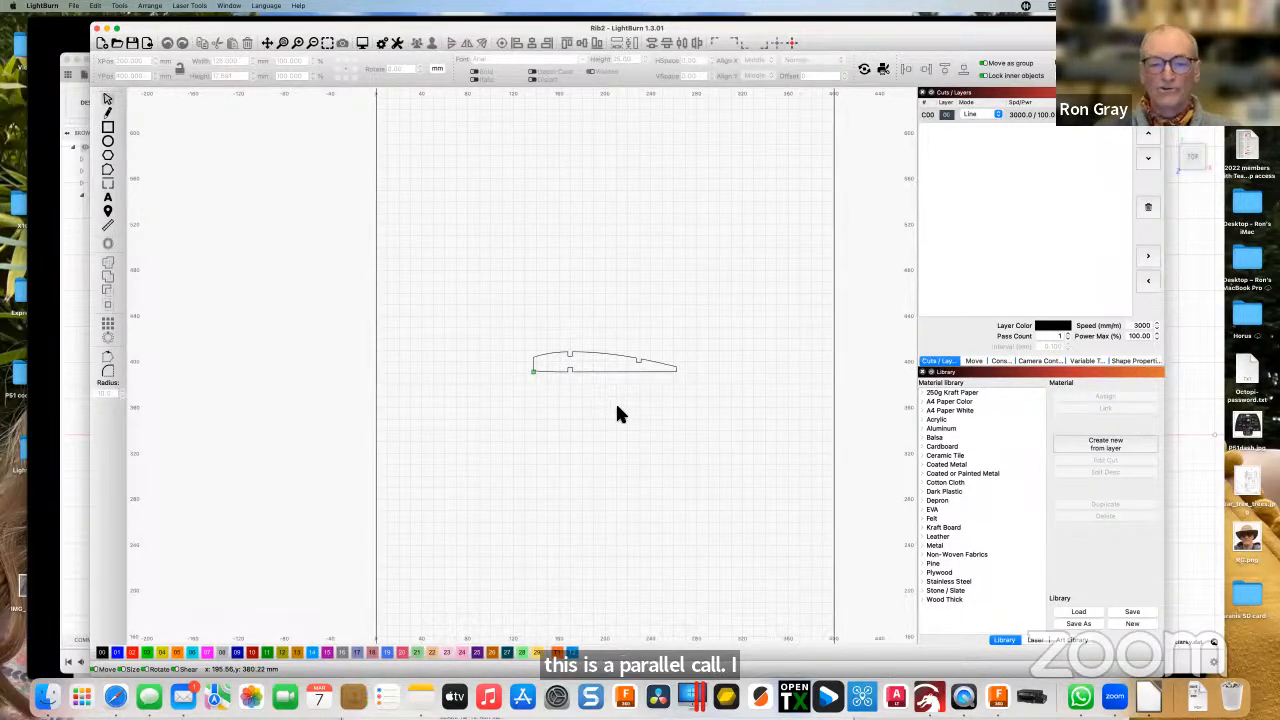
{"action": "left_click_drag", "start_coordinate": [524, 341], "coordinate": [697, 409]}
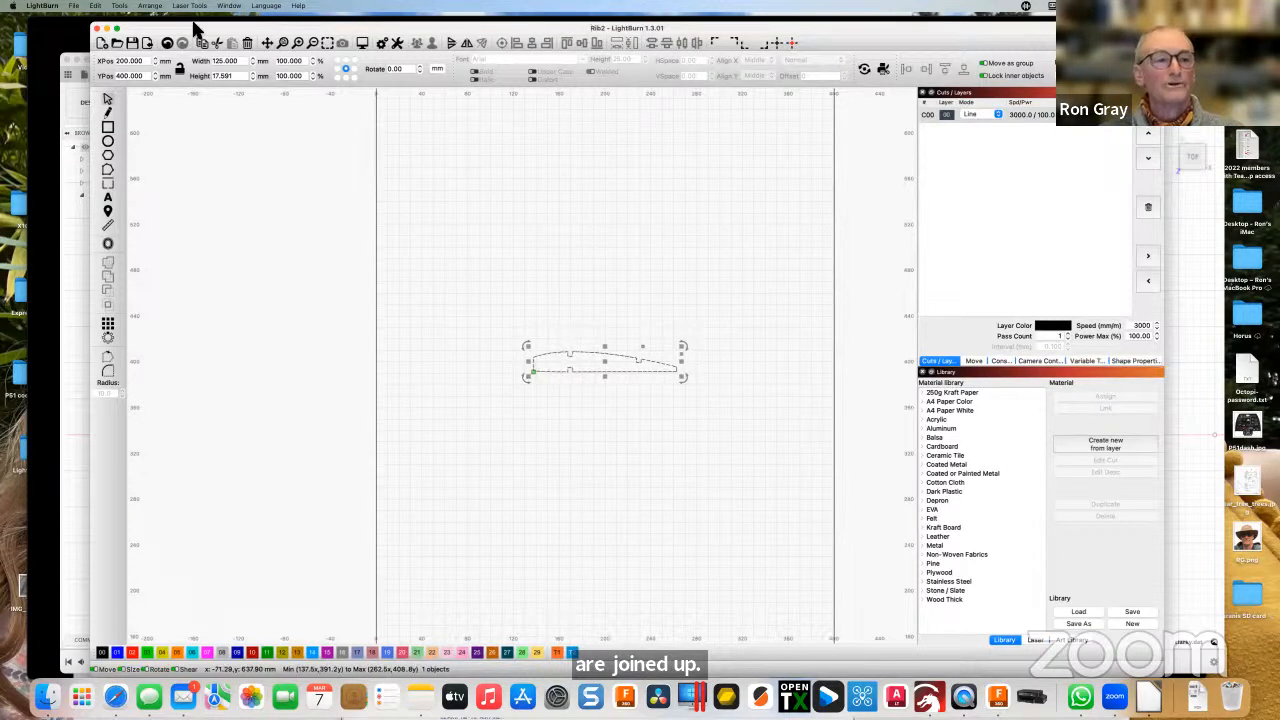
{"action": "left_click", "coordinate": [150, 6]}
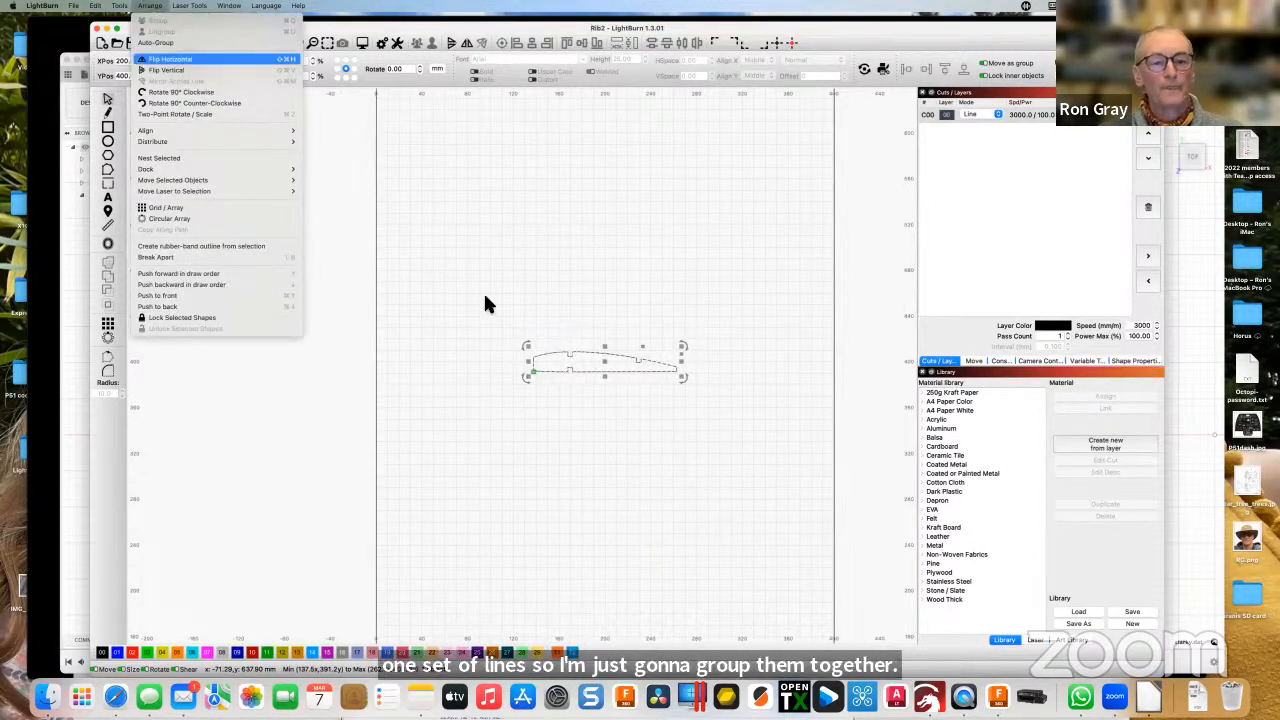
{"action": "left_click", "coordinate": [506, 312]}
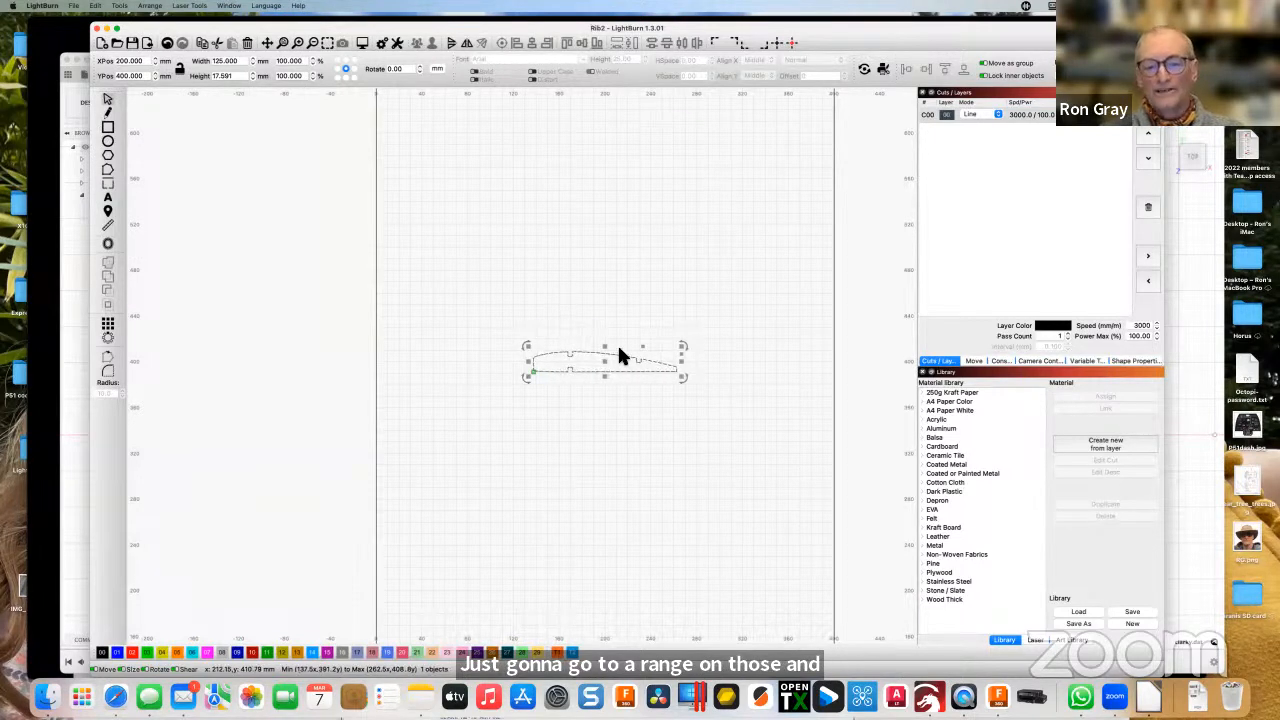
{"action": "left_click", "coordinate": [400, 69]}
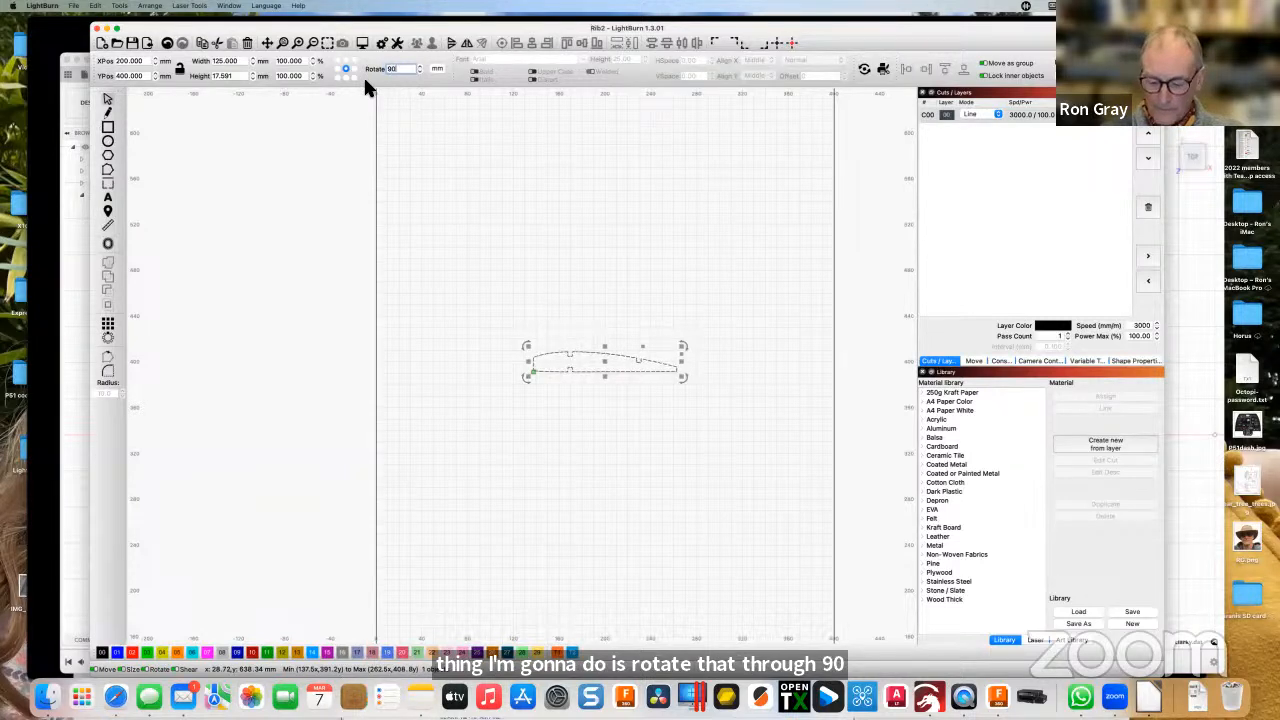
{"action": "key", "text": "Return"}
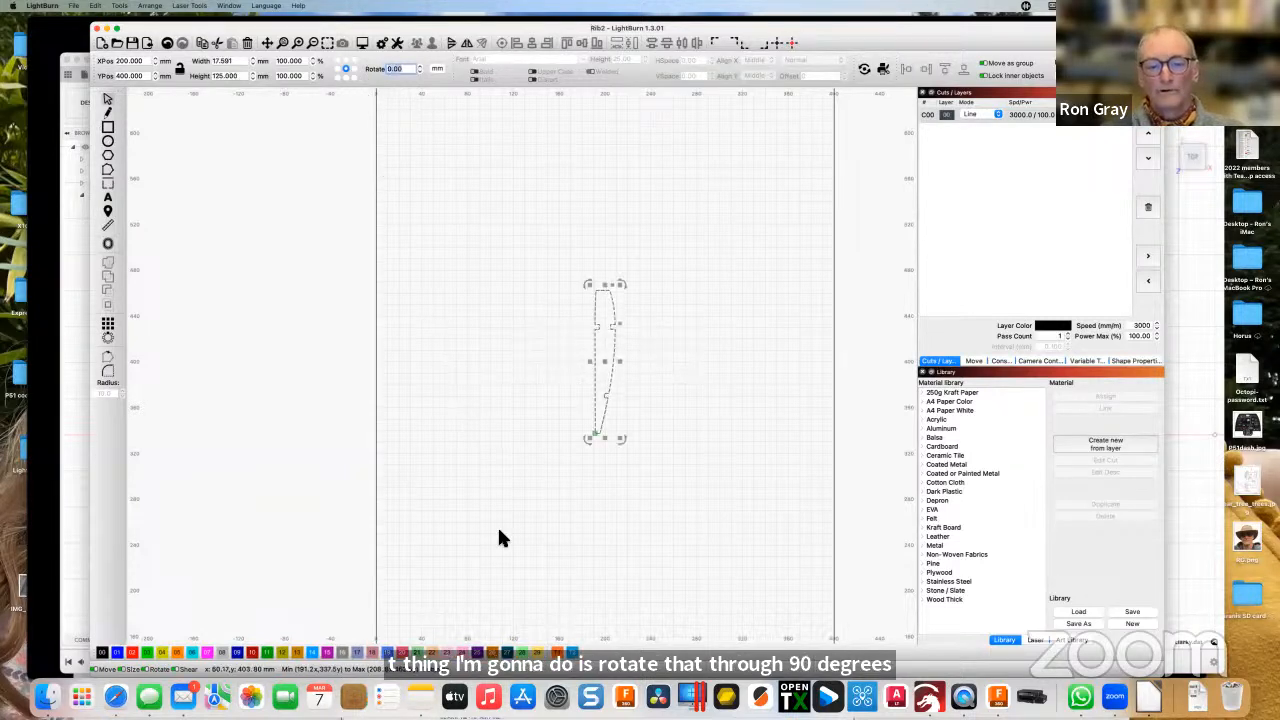
Move the upright rib near the work area's origin corner, centred at about X 42 mm, Y 90 mm.
{"action": "middle_click_drag", "start_coordinate": [521, 575], "coordinate": [523, 445]}
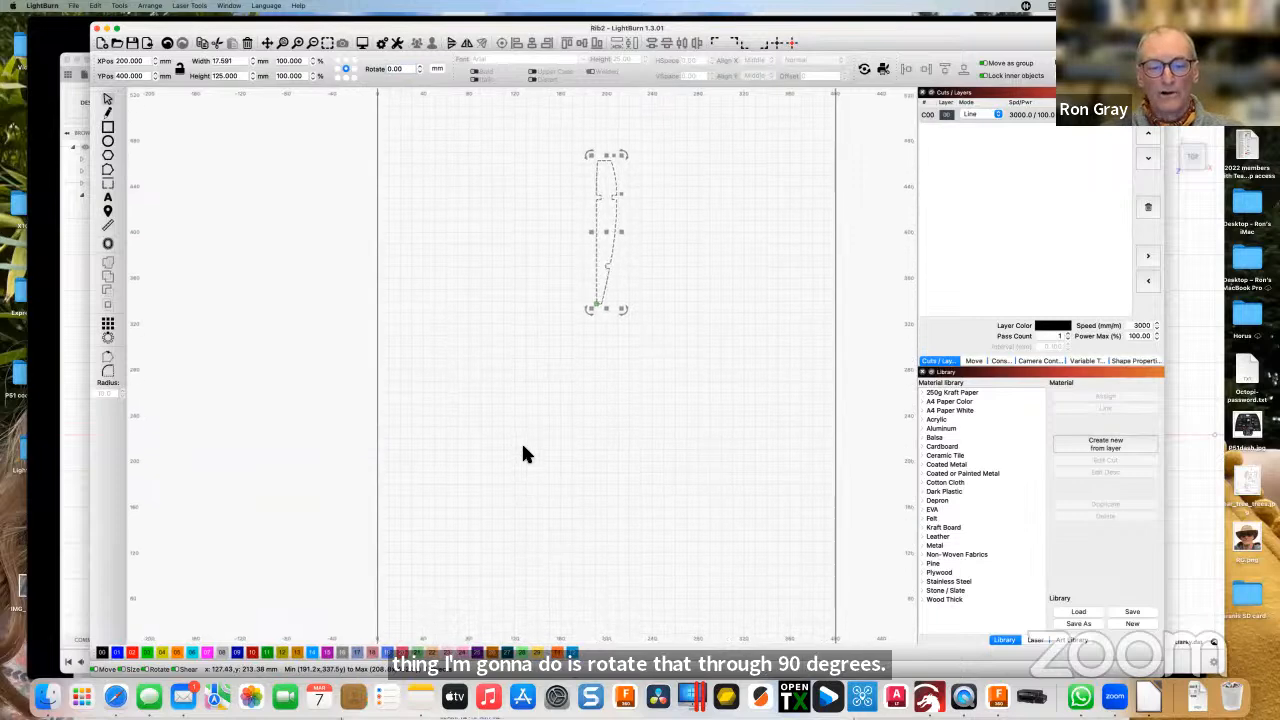
{"action": "scroll", "coordinate": [523, 452], "scroll_direction": "down", "scroll_amount": 3}
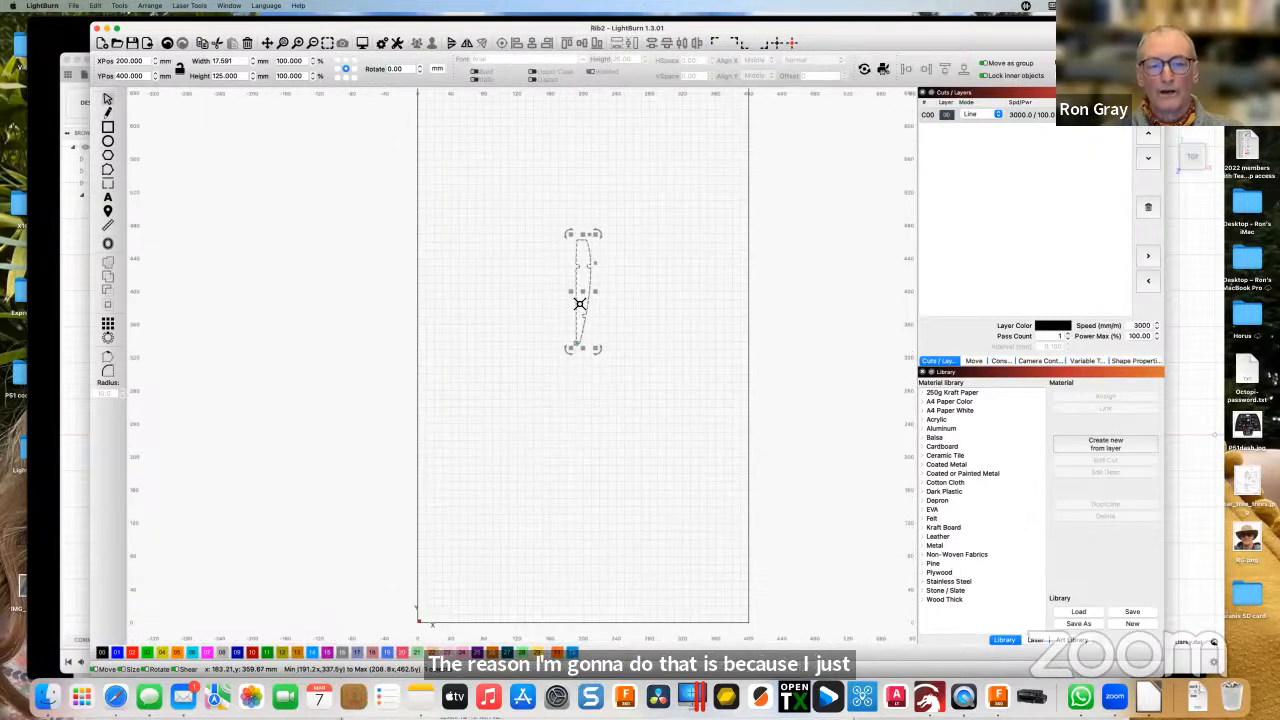
{"action": "left_click_drag", "start_coordinate": [583, 294], "coordinate": [457, 543]}
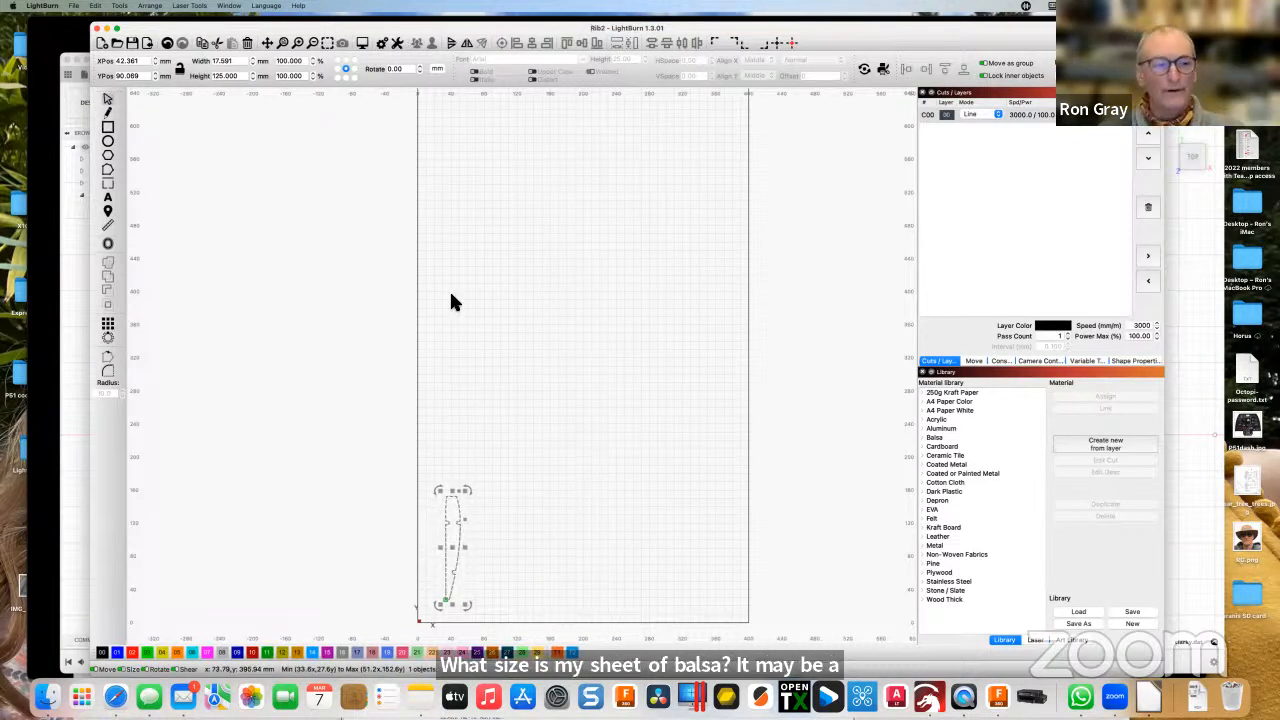
Draw a rectangle 100 mm wide and 350 mm high for the balsa sheet and assign it to tool layer T1.
{"action": "left_click", "coordinate": [108, 128]}
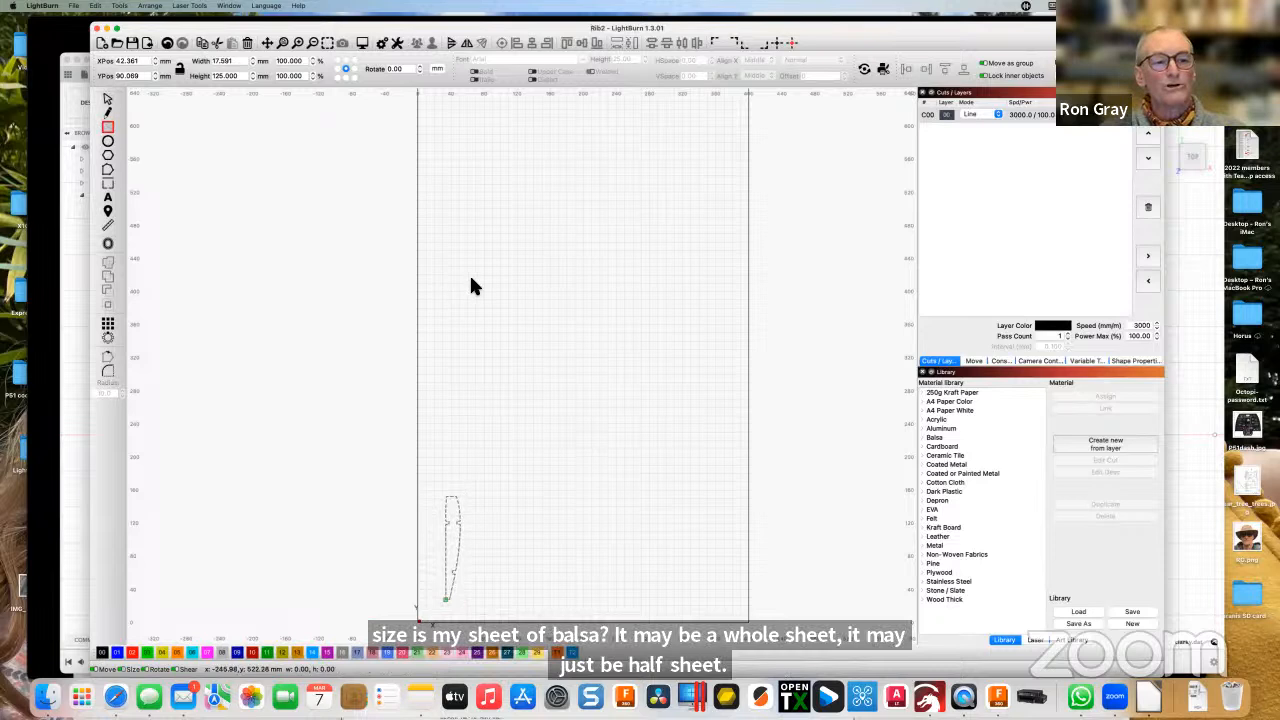
{"action": "mouse_move", "coordinate": [477, 276]}
{"action": "left_mouse_down"}
{"action": "mouse_move", "coordinate": [551, 423]}
{"action": "mouse_move", "coordinate": [556, 471]}
{"action": "left_mouse_up"}
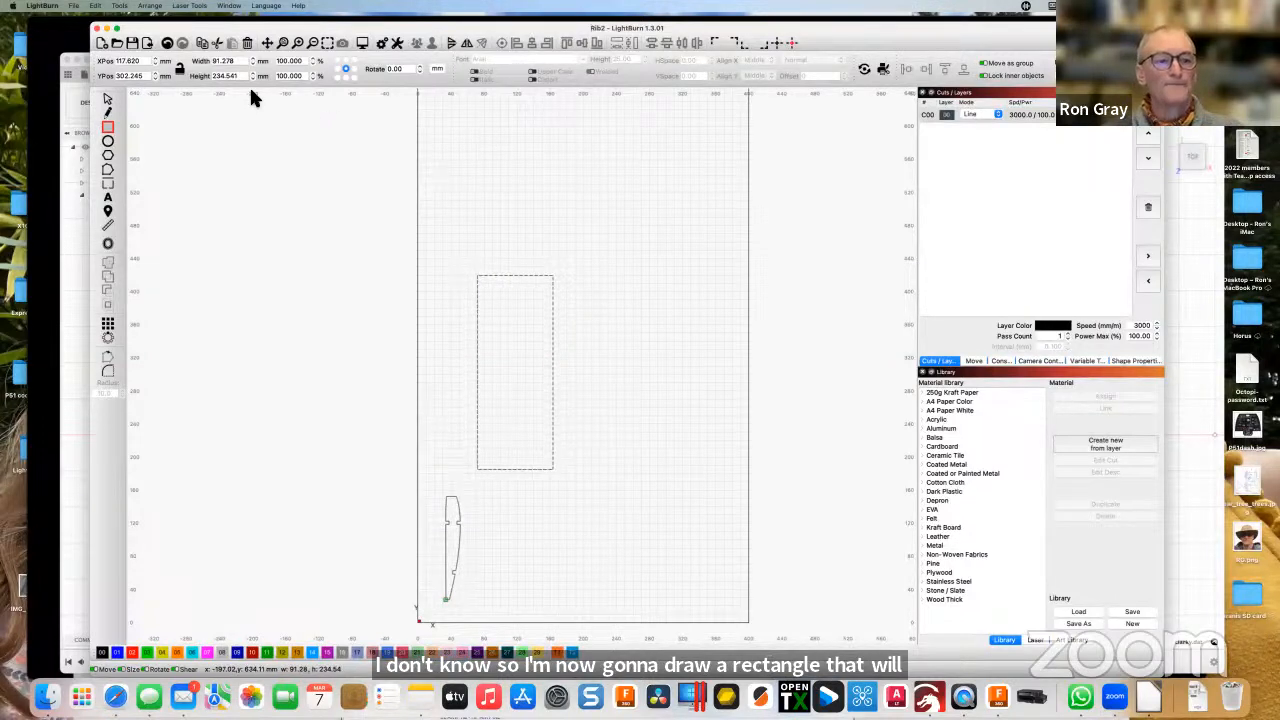
{"action": "left_click_drag", "start_coordinate": [243, 62], "coordinate": [190, 63]}
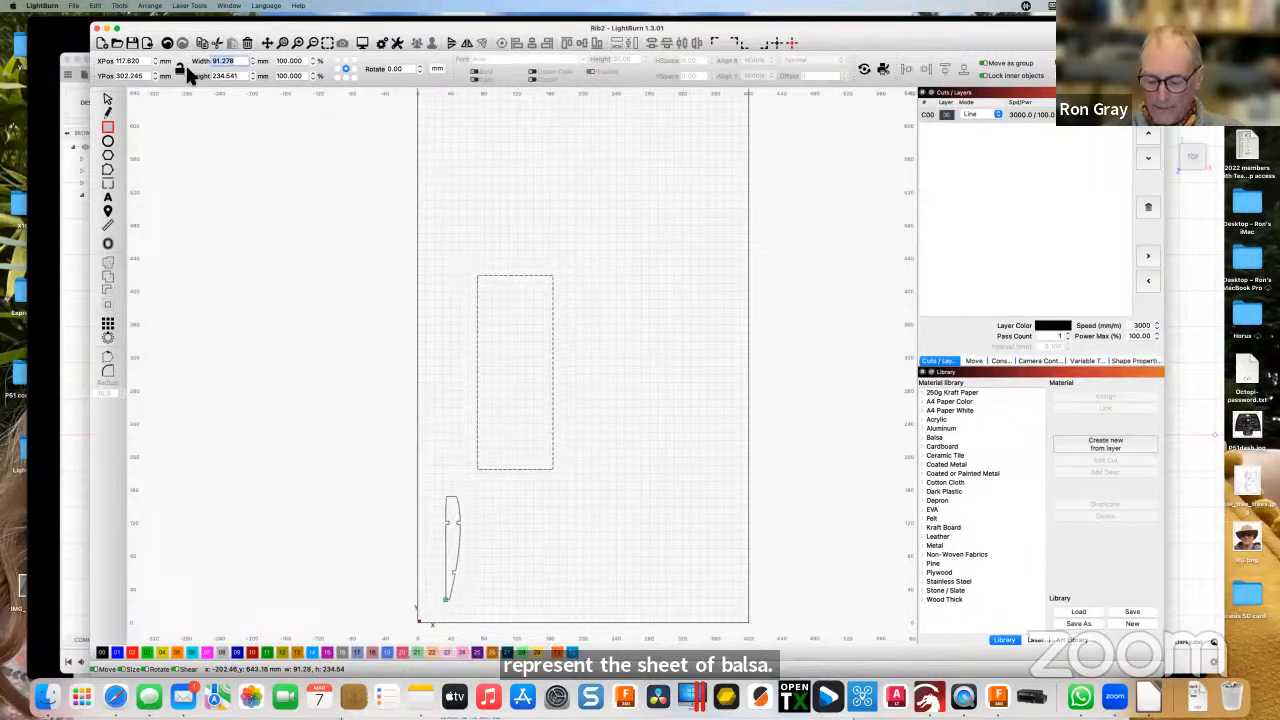
{"action": "type", "text": "100"}
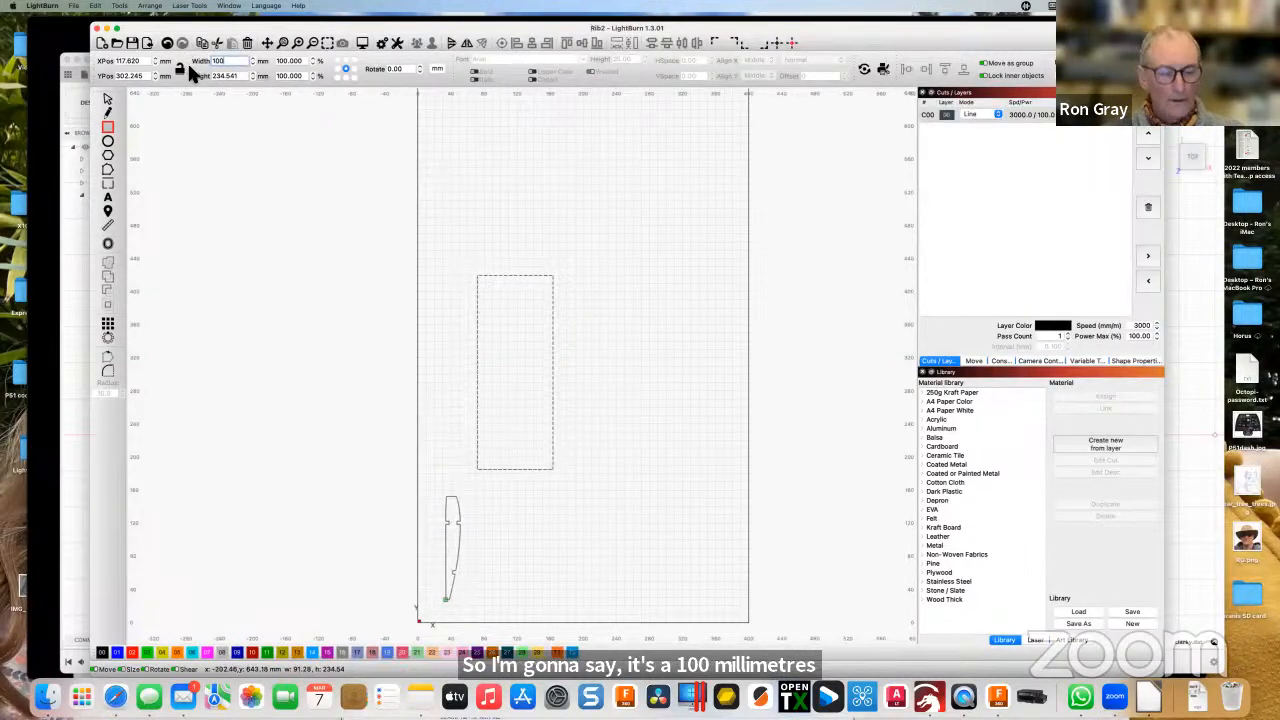
{"action": "key", "text": "Tab"}
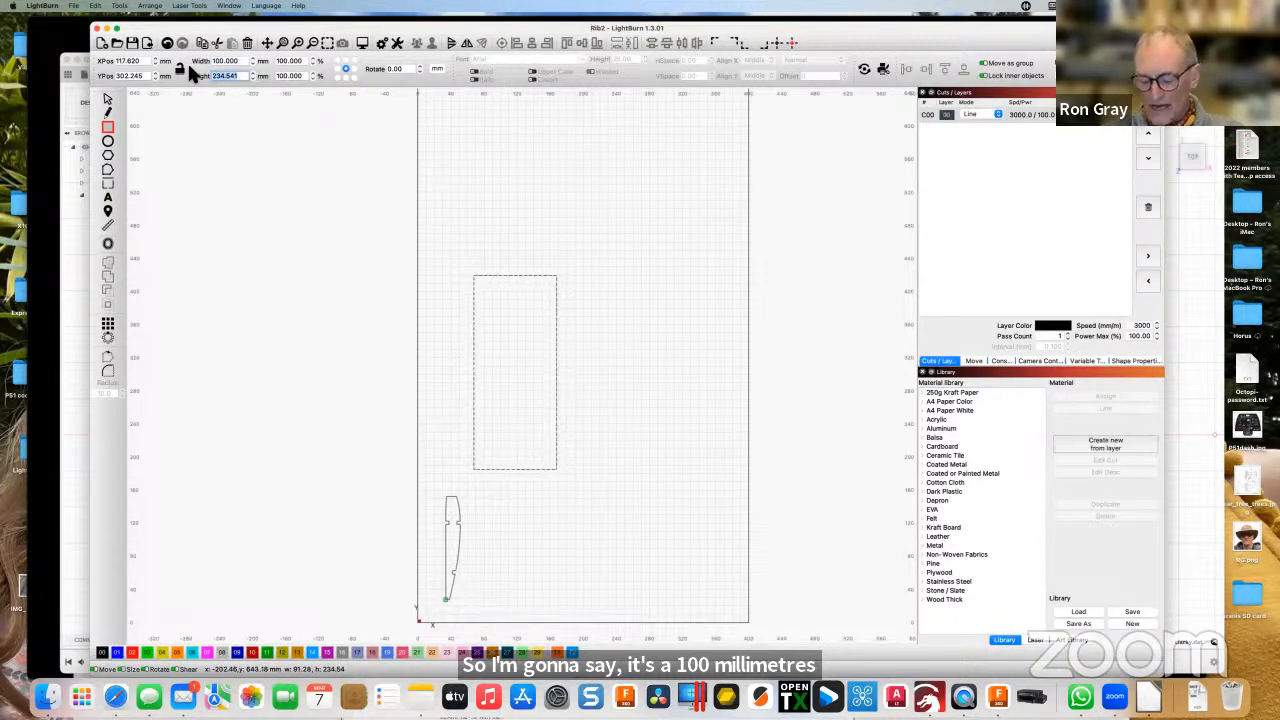
{"action": "type", "text": "35"}
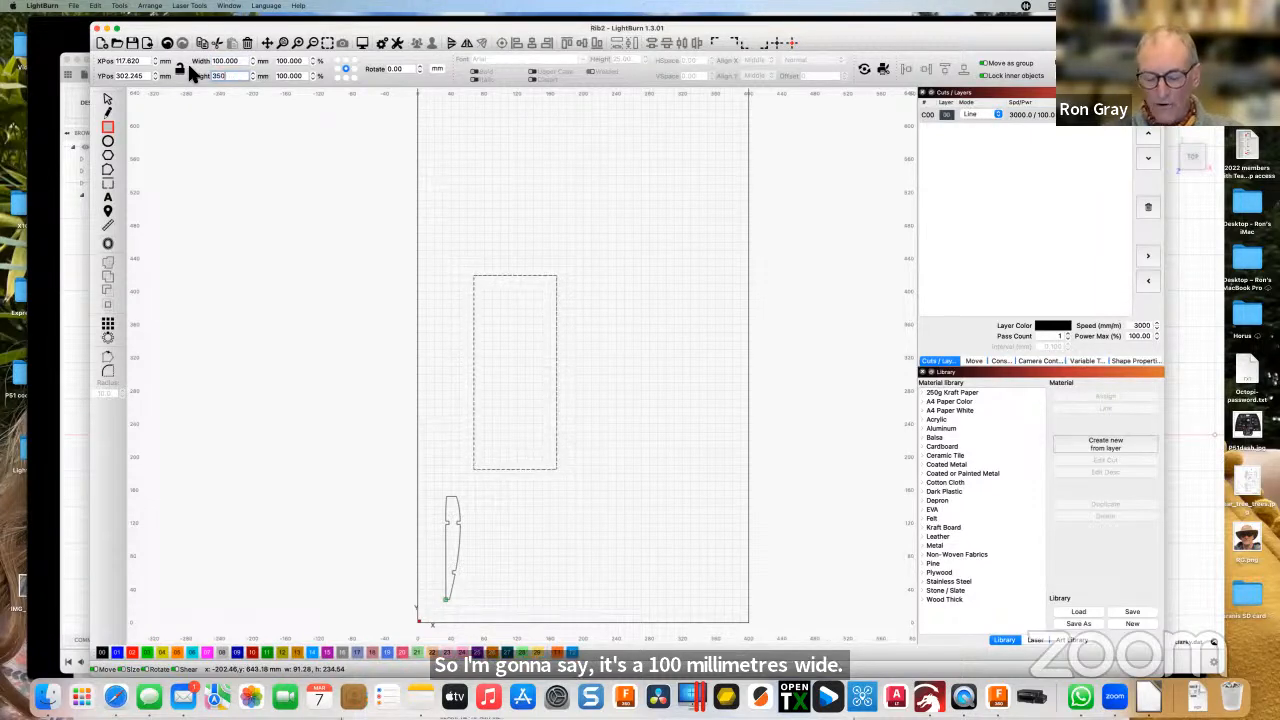
{"action": "type", "text": "0"}
{"action": "key", "text": "Return"}
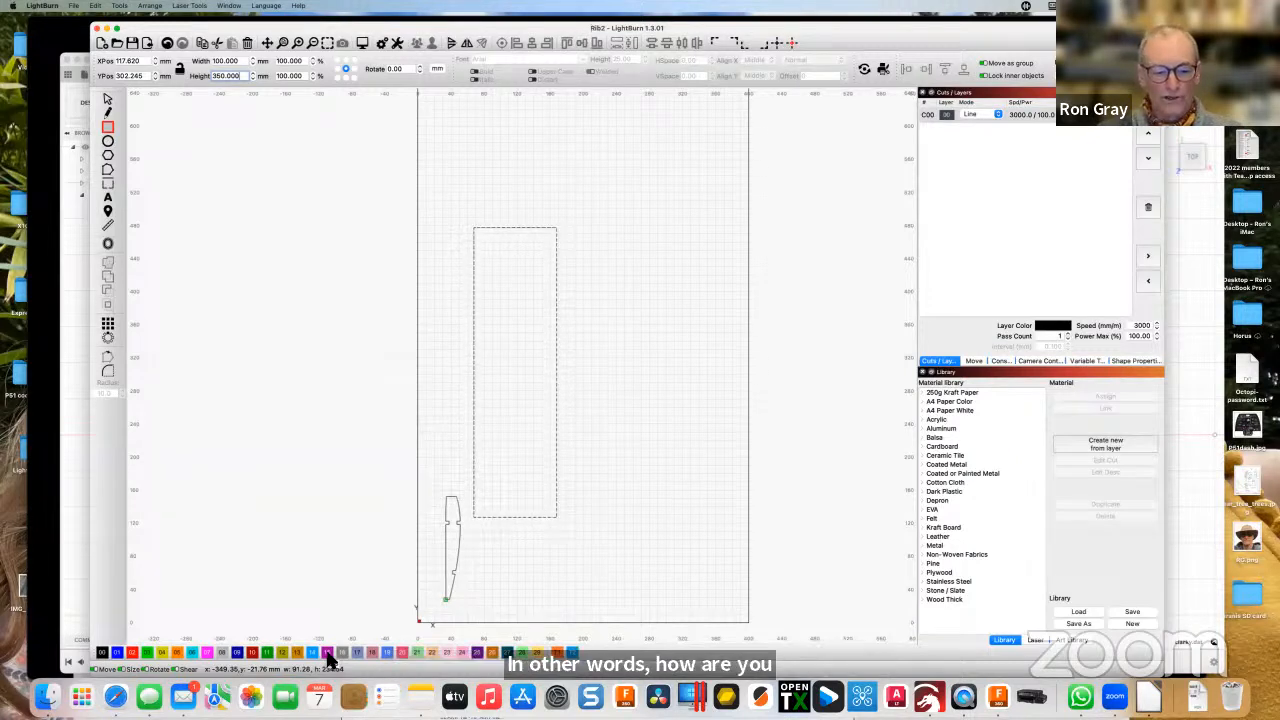
{"action": "left_click", "coordinate": [557, 652]}
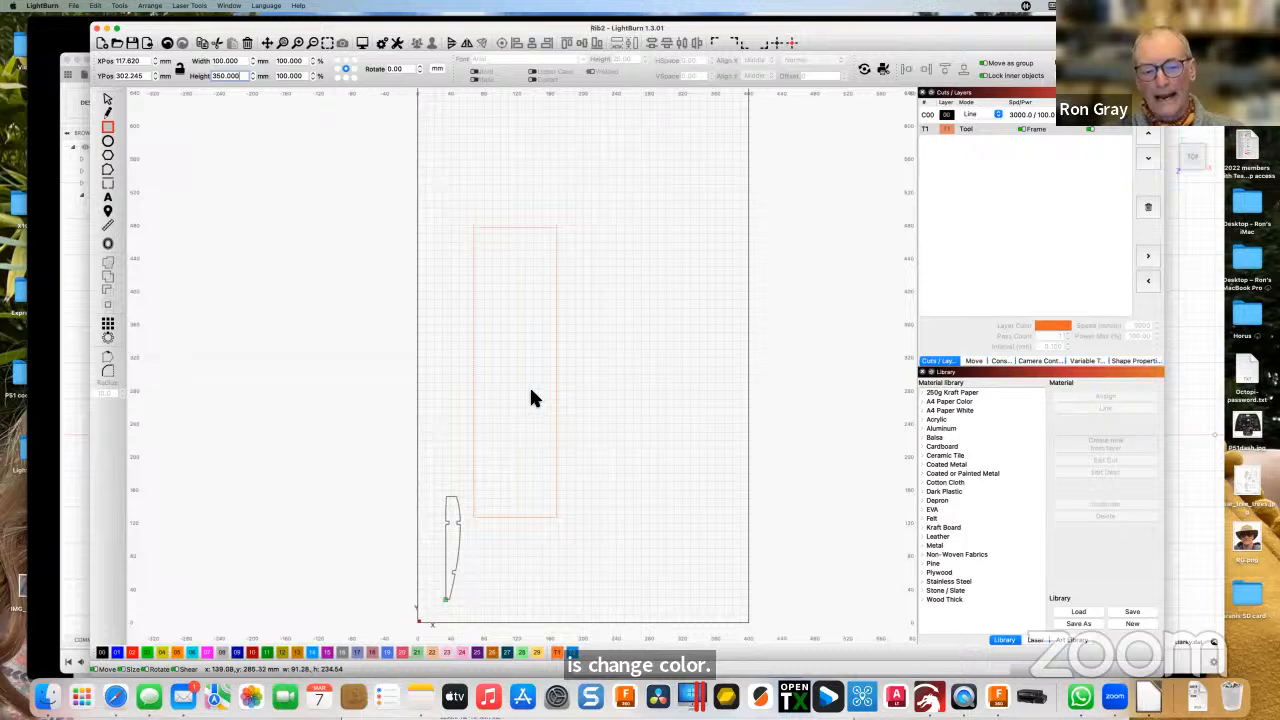
Move the sheet rectangle close to the work area's origin and the rib into the sheet's lower-left corner, centred at about X 25 mm, Y 76 mm.
{"action": "left_click", "coordinate": [107, 100]}
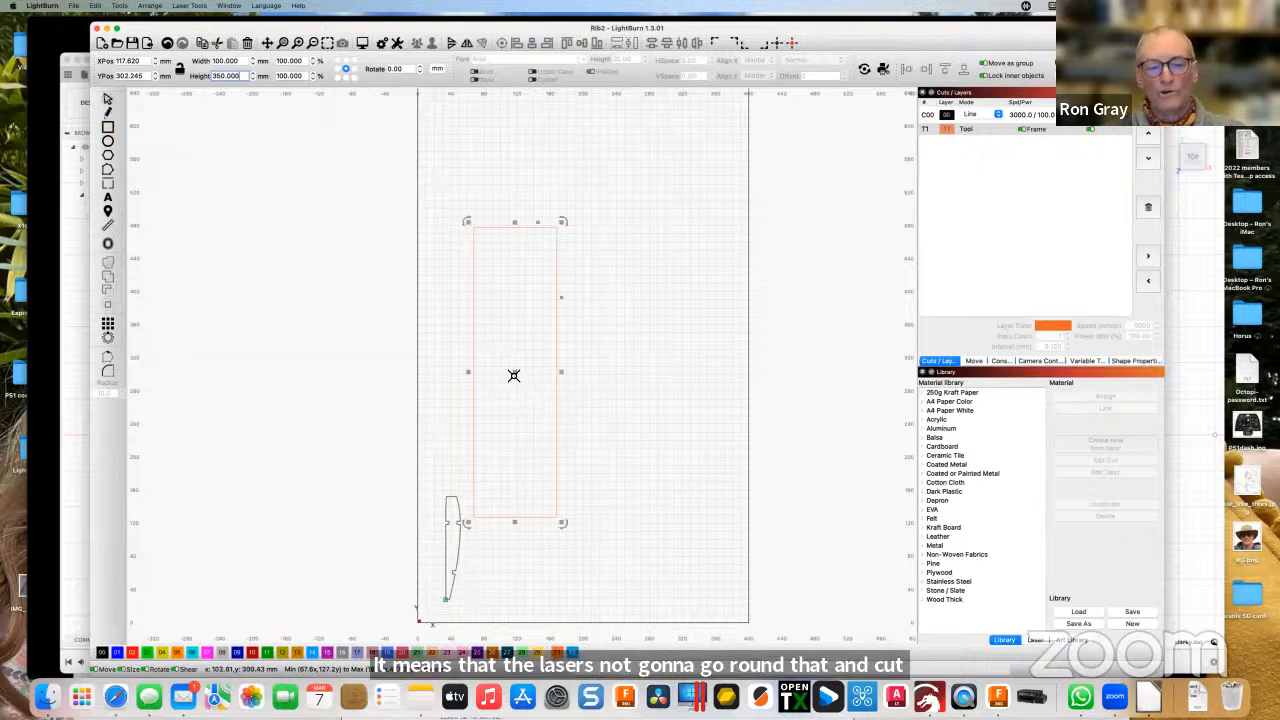
{"action": "left_click_drag", "start_coordinate": [513, 375], "coordinate": [471, 476]}
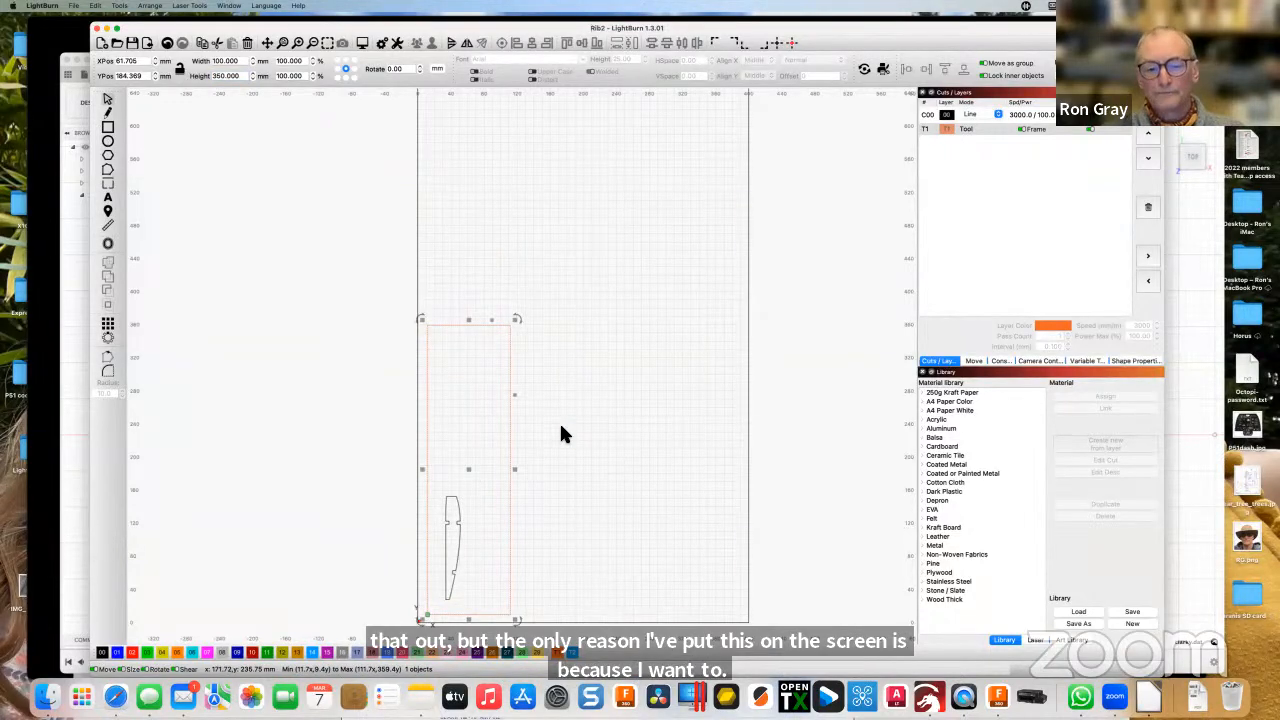
{"action": "left_click", "coordinate": [460, 550]}
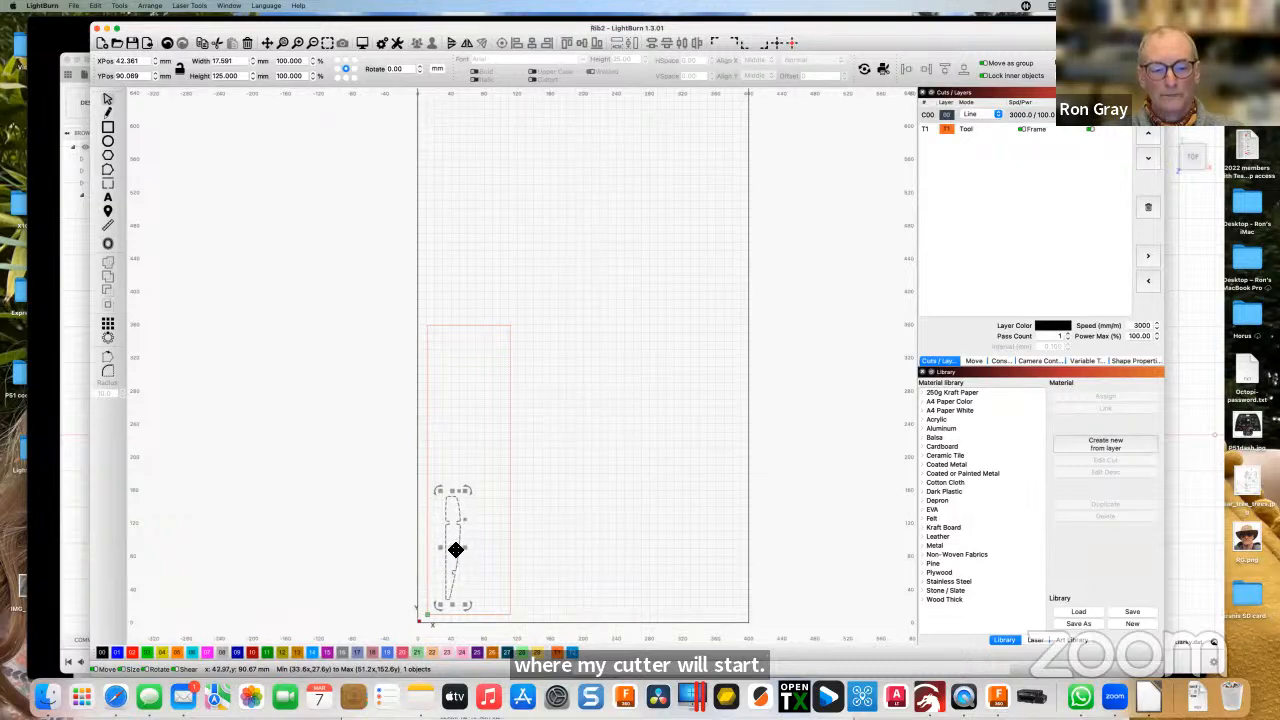
{"action": "left_click_drag", "start_coordinate": [454, 552], "coordinate": [440, 564]}
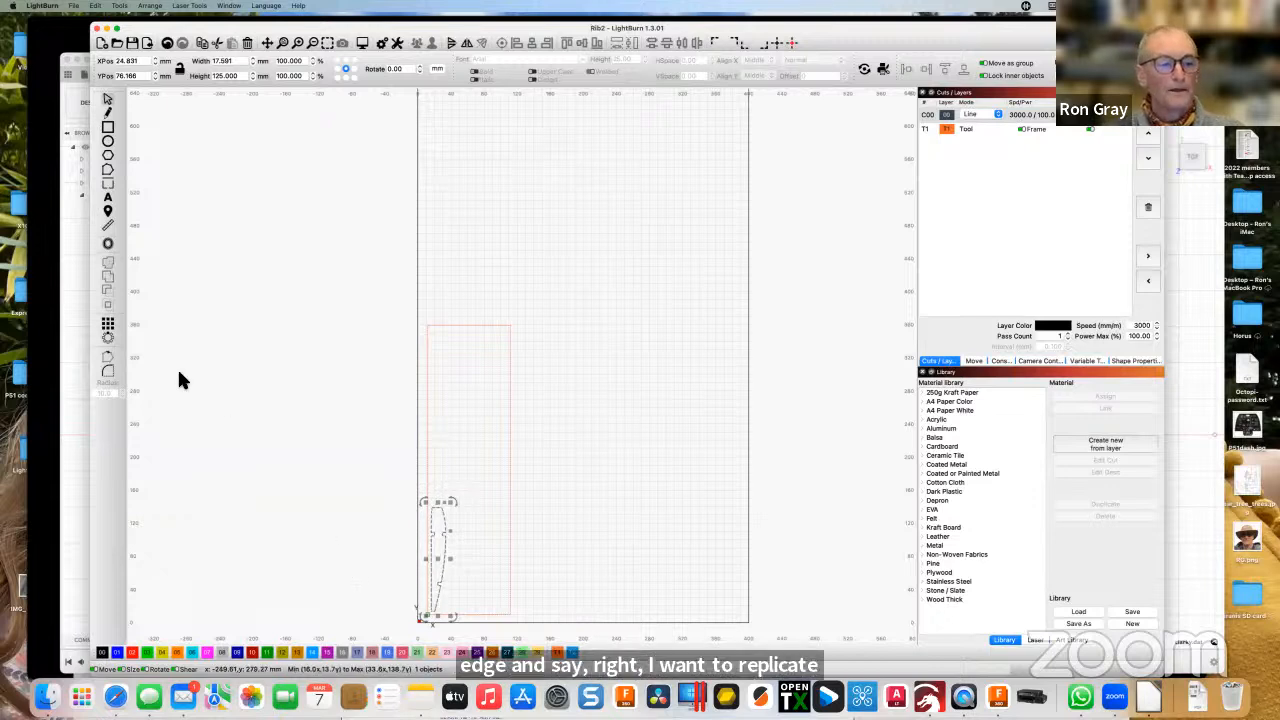
Create a grid array of the rib with 3 columns and 2 rows at zero spacing, then clear the selection.
{"action": "left_click", "coordinate": [108, 326]}
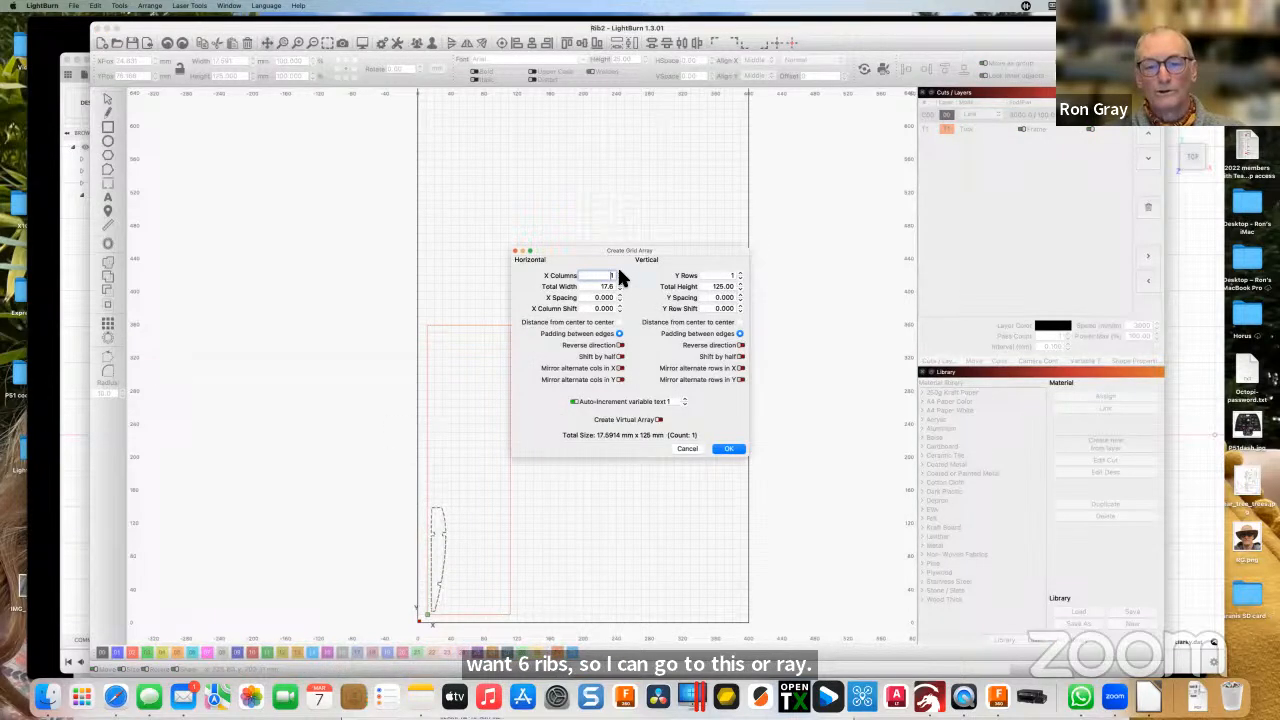
{"action": "left_click", "coordinate": [619, 272]}
{"action": "left_click", "coordinate": [619, 272]}
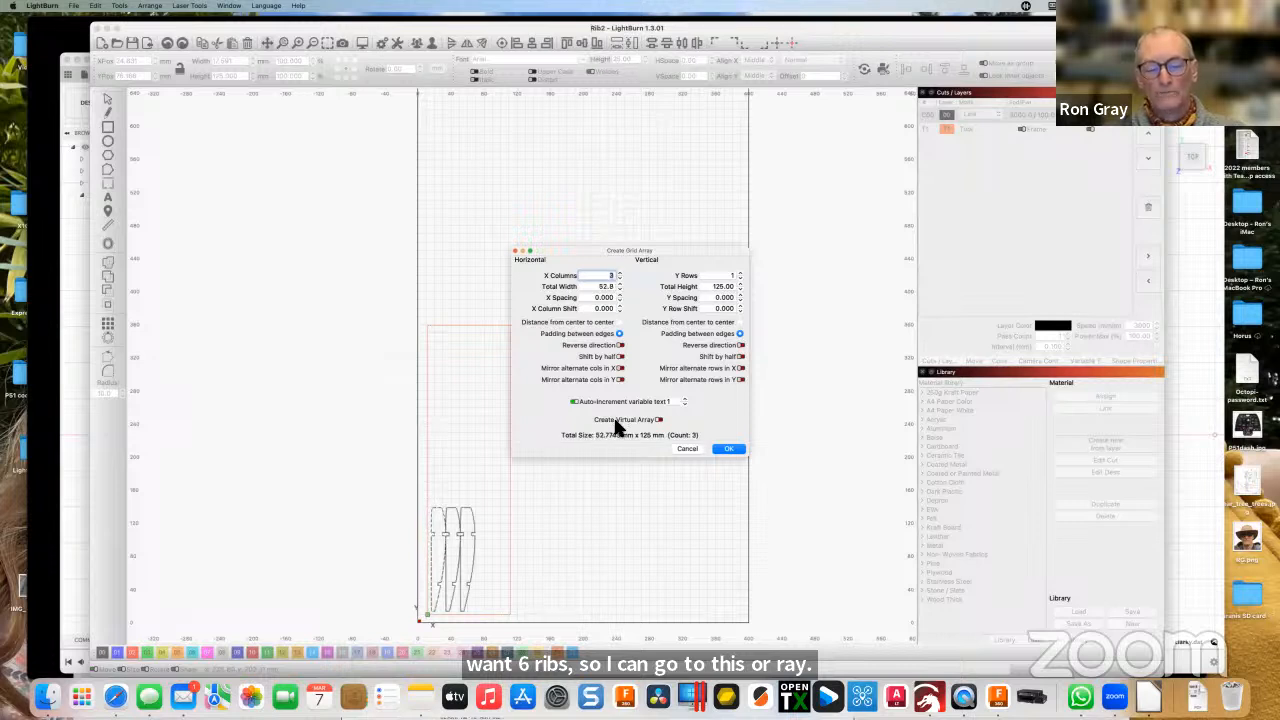
{"action": "left_click", "coordinate": [740, 272]}
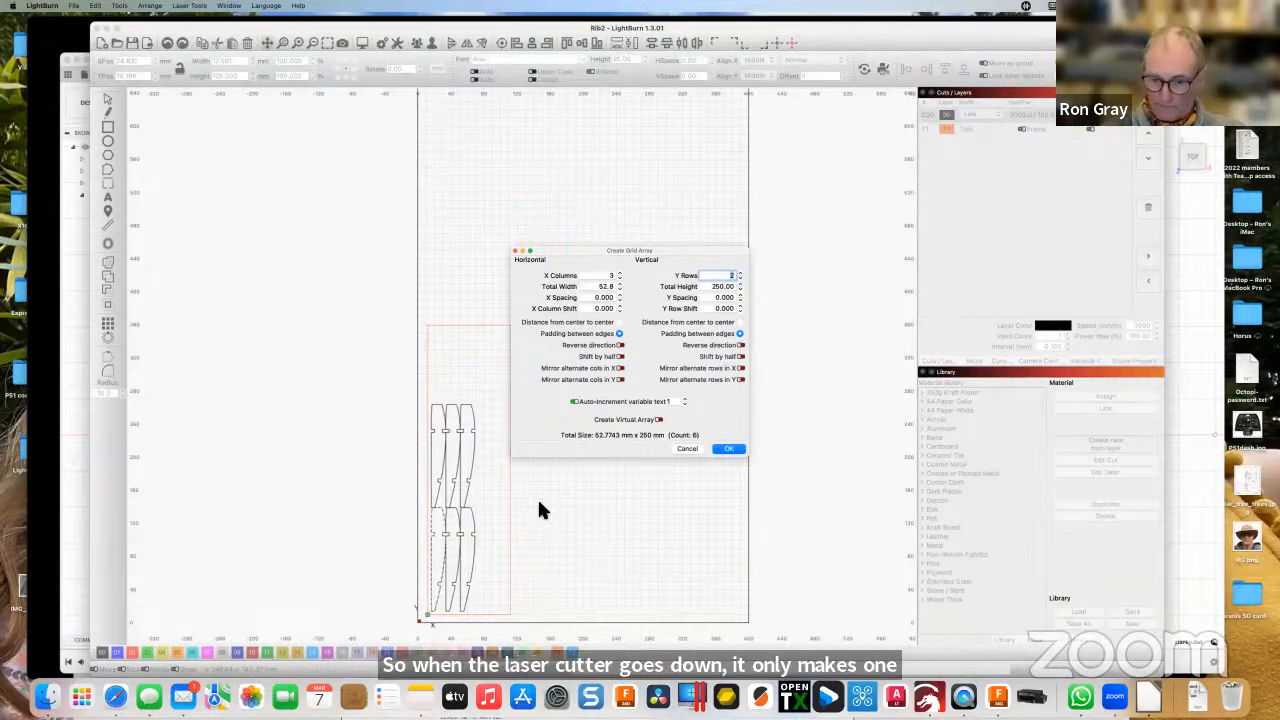
{"action": "left_click", "coordinate": [728, 448]}
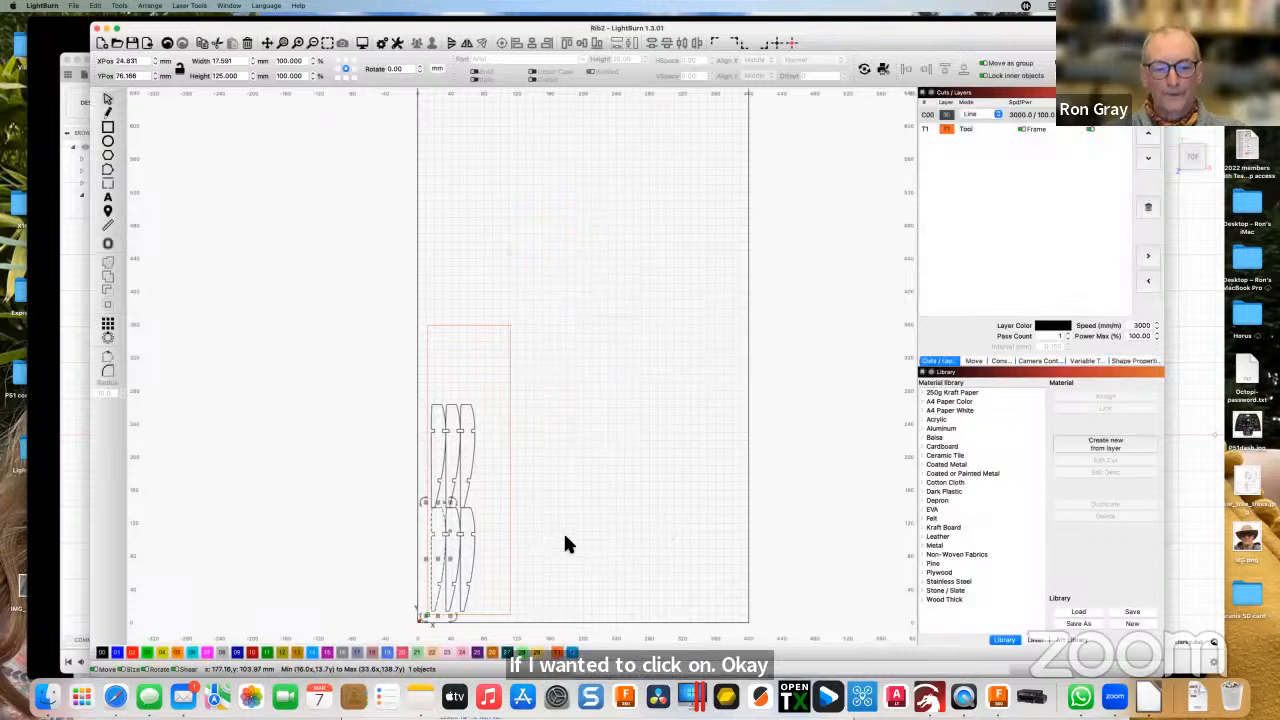
{"action": "left_click", "coordinate": [566, 544]}
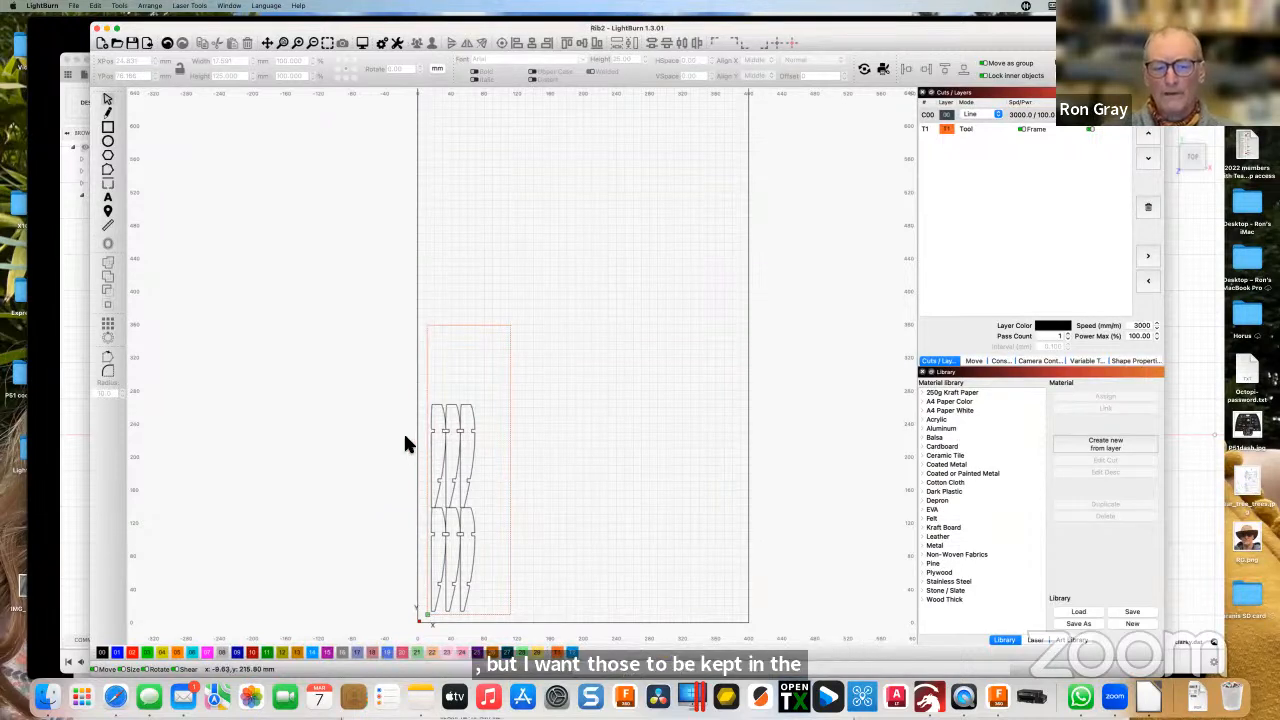
Assign the upper row of three ribs to green layer 03 and move tool layer T1 to the top of the layer order.
{"action": "left_click_drag", "start_coordinate": [404, 400], "coordinate": [501, 515]}
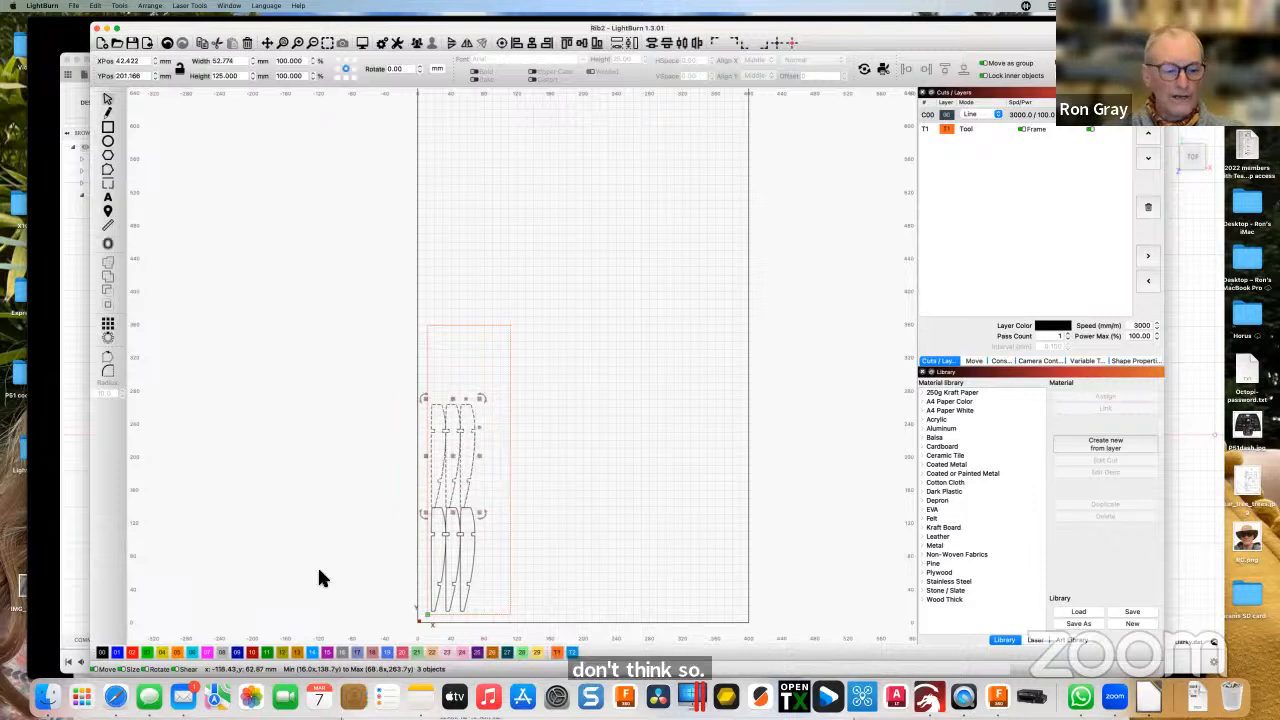
{"action": "left_click", "coordinate": [148, 653]}
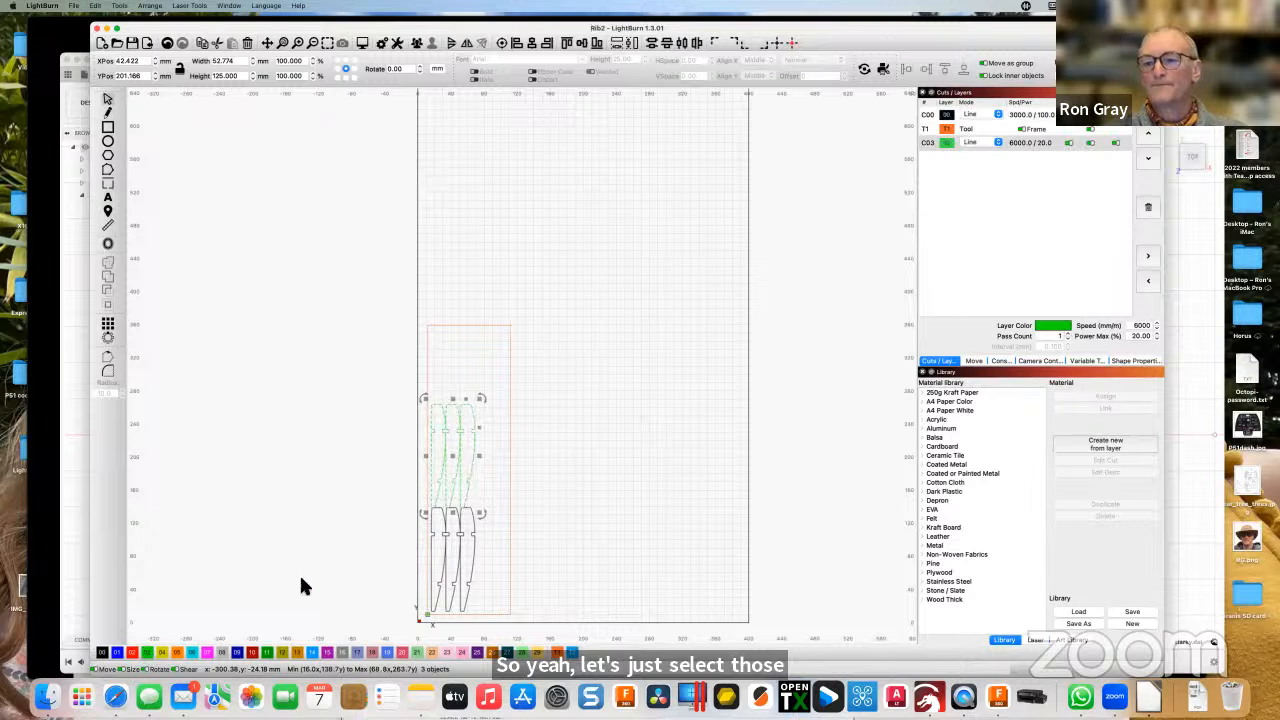
{"action": "left_click", "coordinate": [1112, 130]}
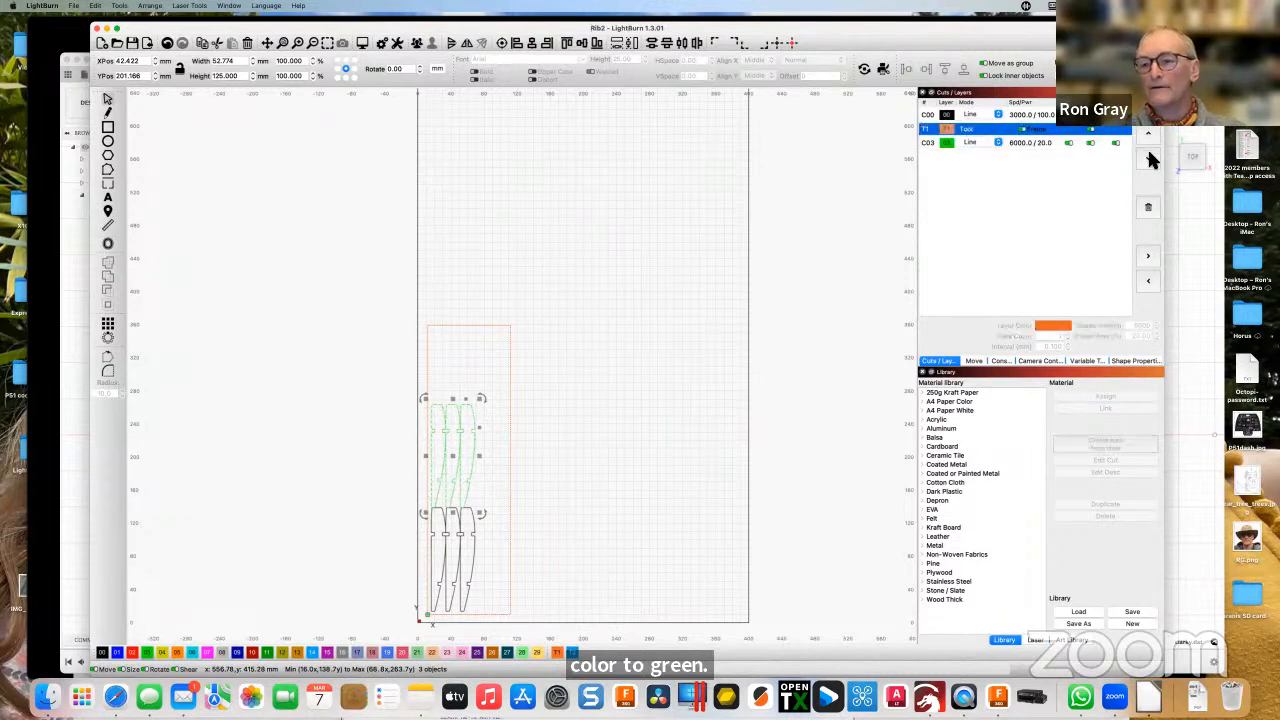
{"action": "left_click", "coordinate": [1148, 136]}
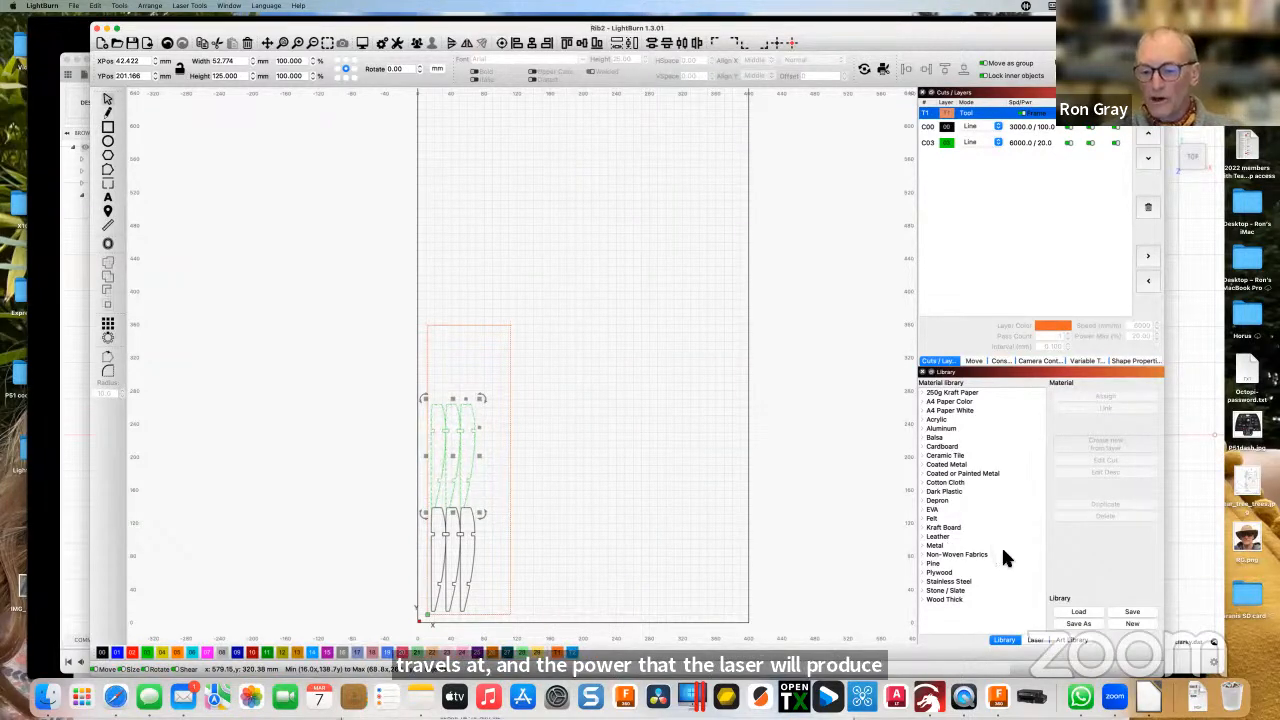
Examine the cut settings stored in the material library for 9.00 mm pine and close them without changes.
{"action": "left_click", "coordinate": [924, 565]}
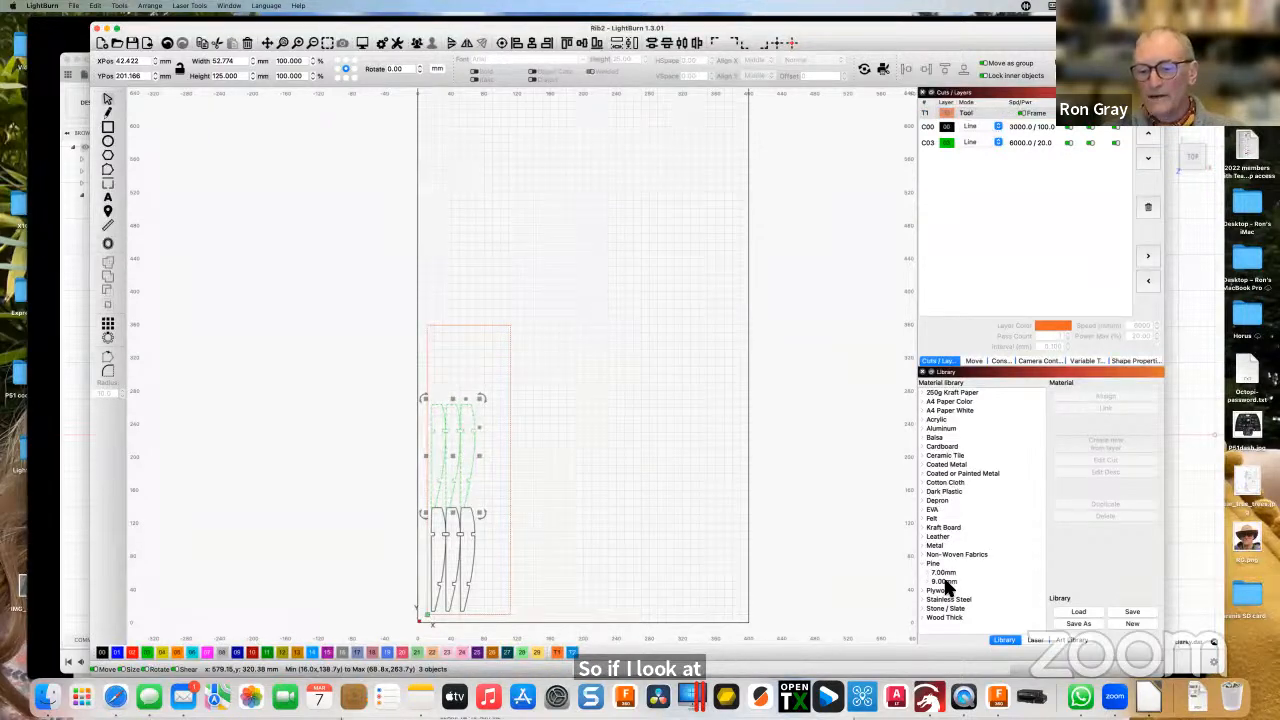
{"action": "double_click", "coordinate": [945, 580]}
{"action": "left_click", "coordinate": [951, 592]}
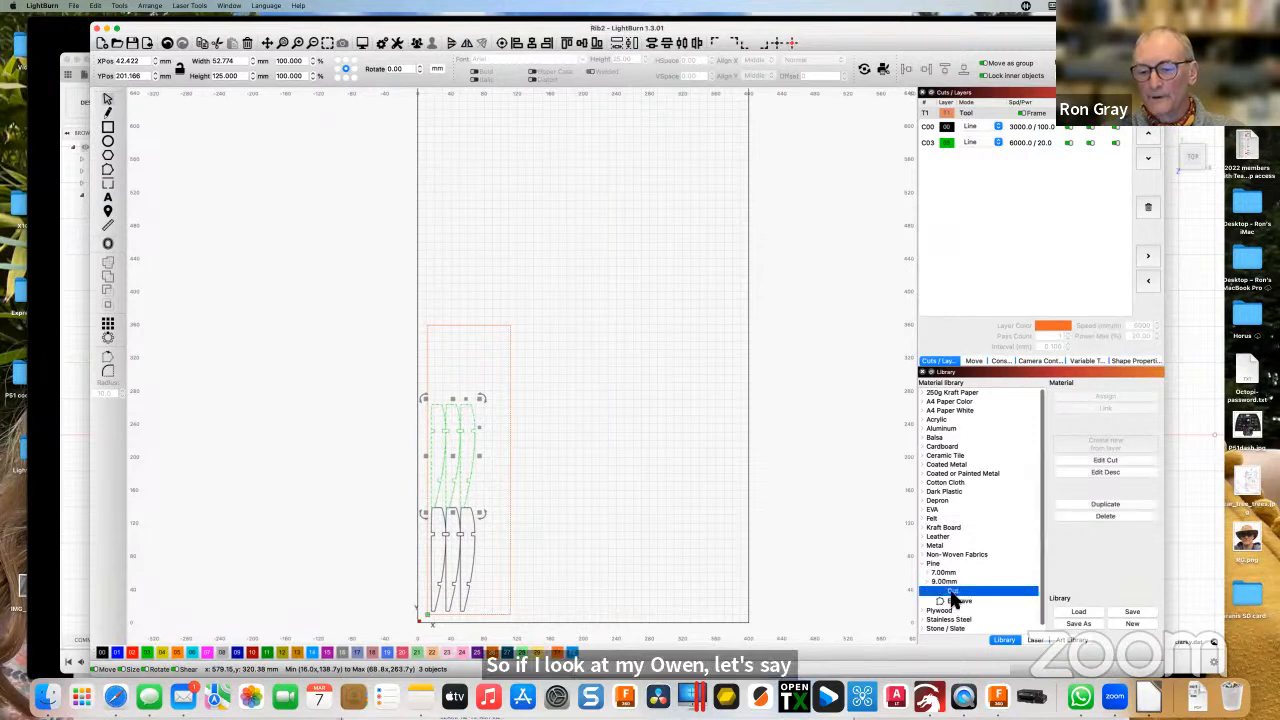
{"action": "double_click", "coordinate": [953, 596]}
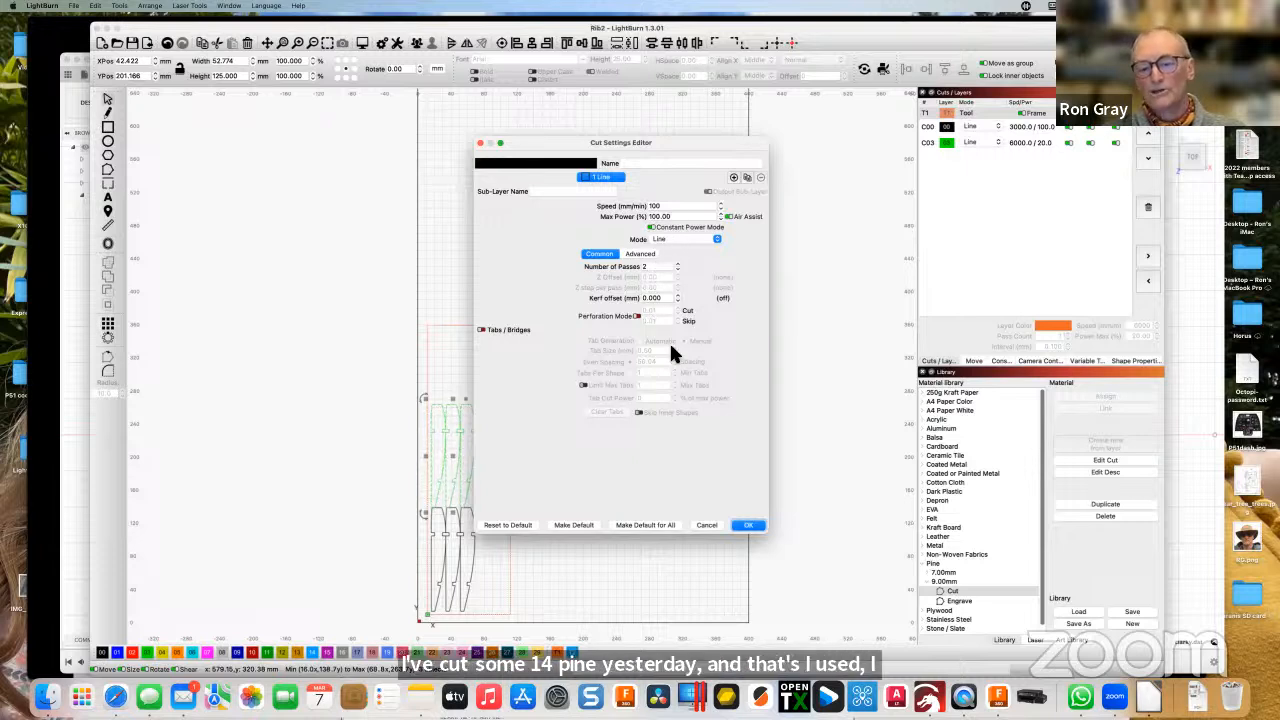
{"action": "left_click", "coordinate": [706, 525]}
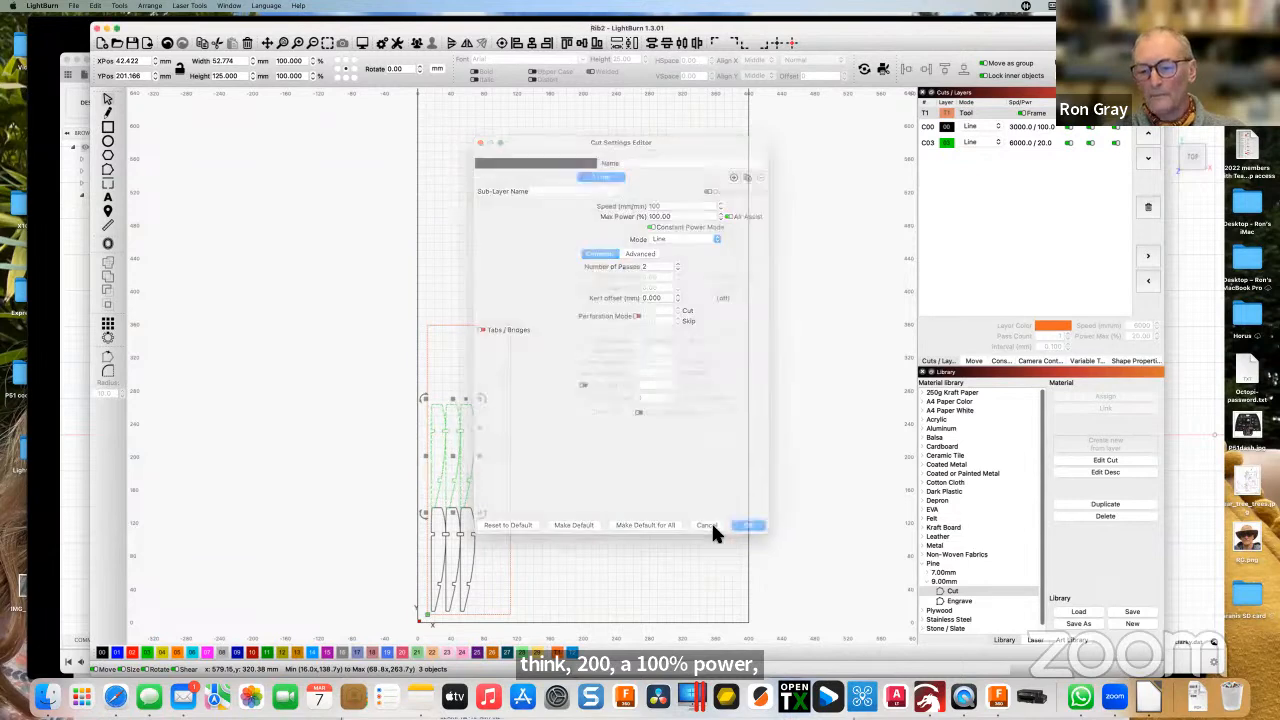
Assign the material library's 2.00 mm balsa Cut preset to black layer C00.
{"action": "left_click", "coordinate": [928, 437]}
{"action": "left_click", "coordinate": [921, 437]}
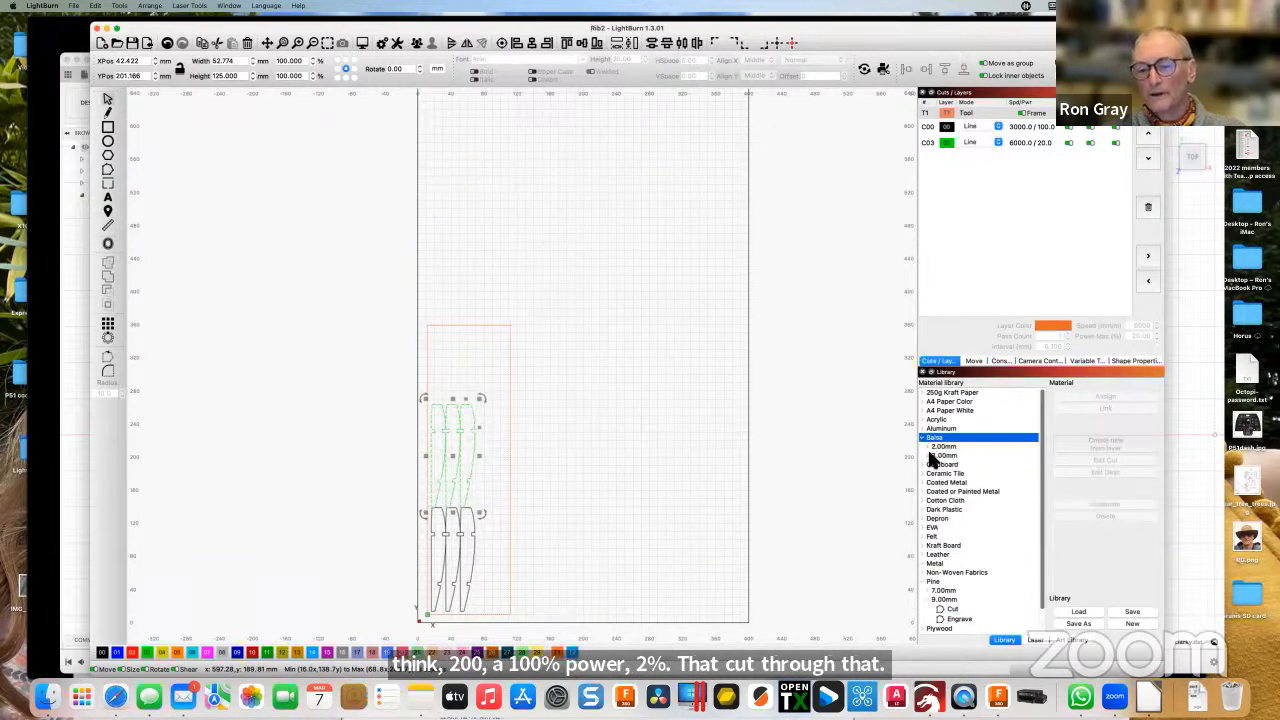
{"action": "left_click", "coordinate": [940, 447]}
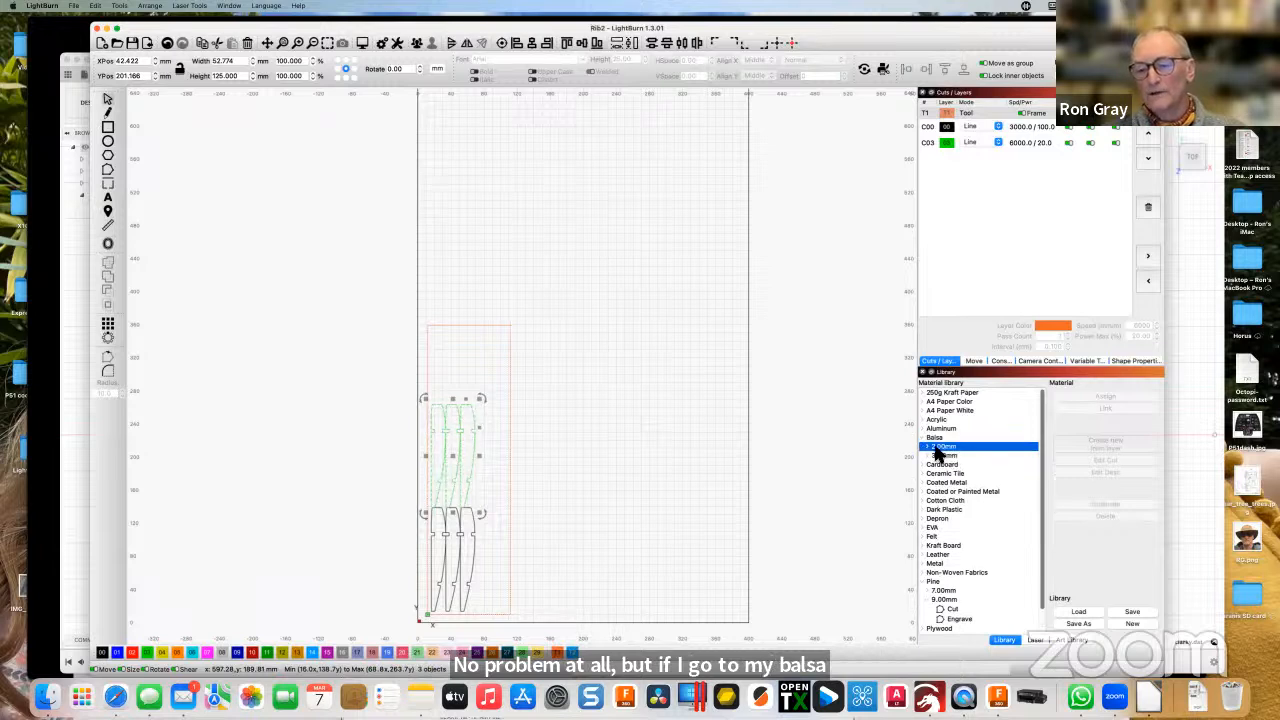
{"action": "double_click", "coordinate": [940, 448]}
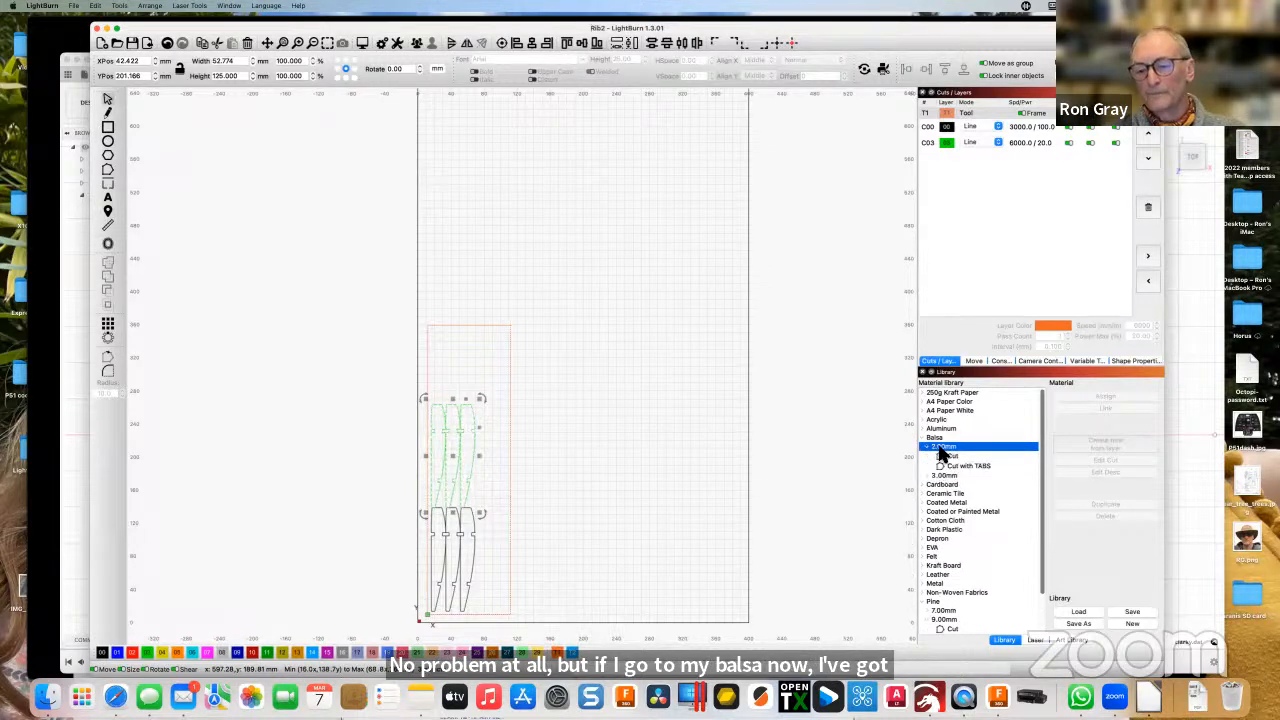
{"action": "left_click", "coordinate": [952, 456]}
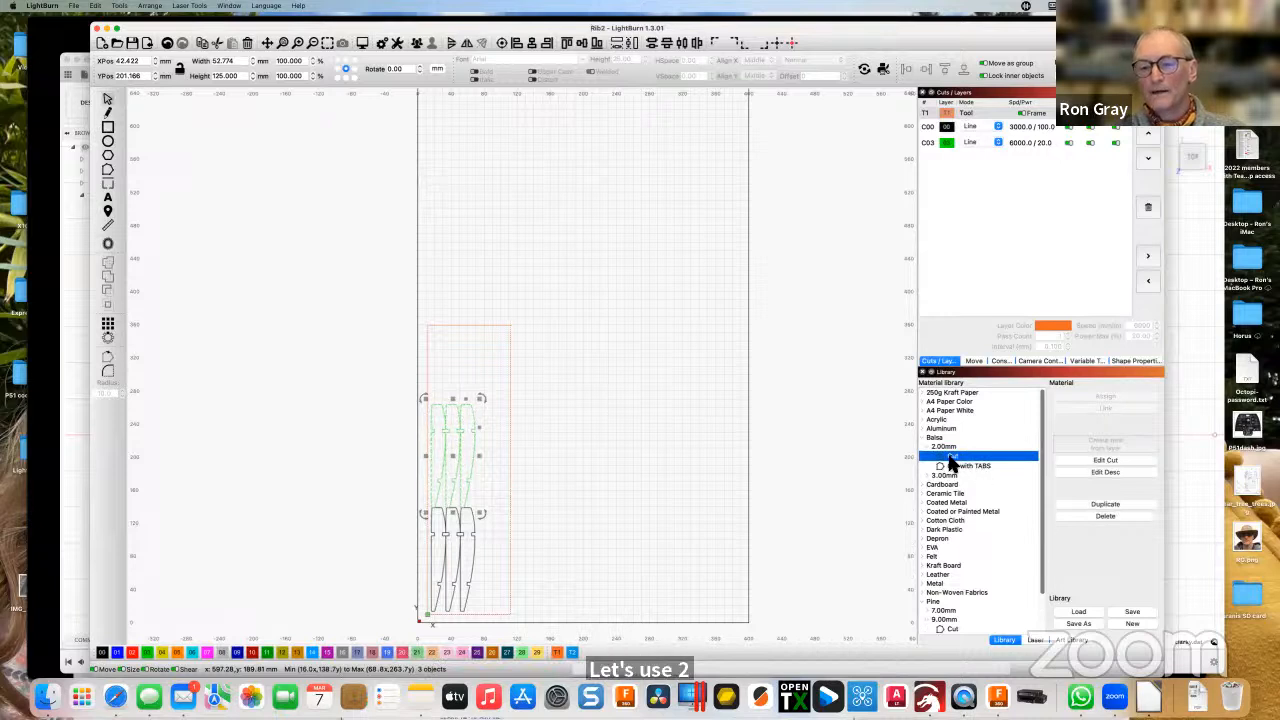
{"action": "left_click", "coordinate": [1014, 128]}
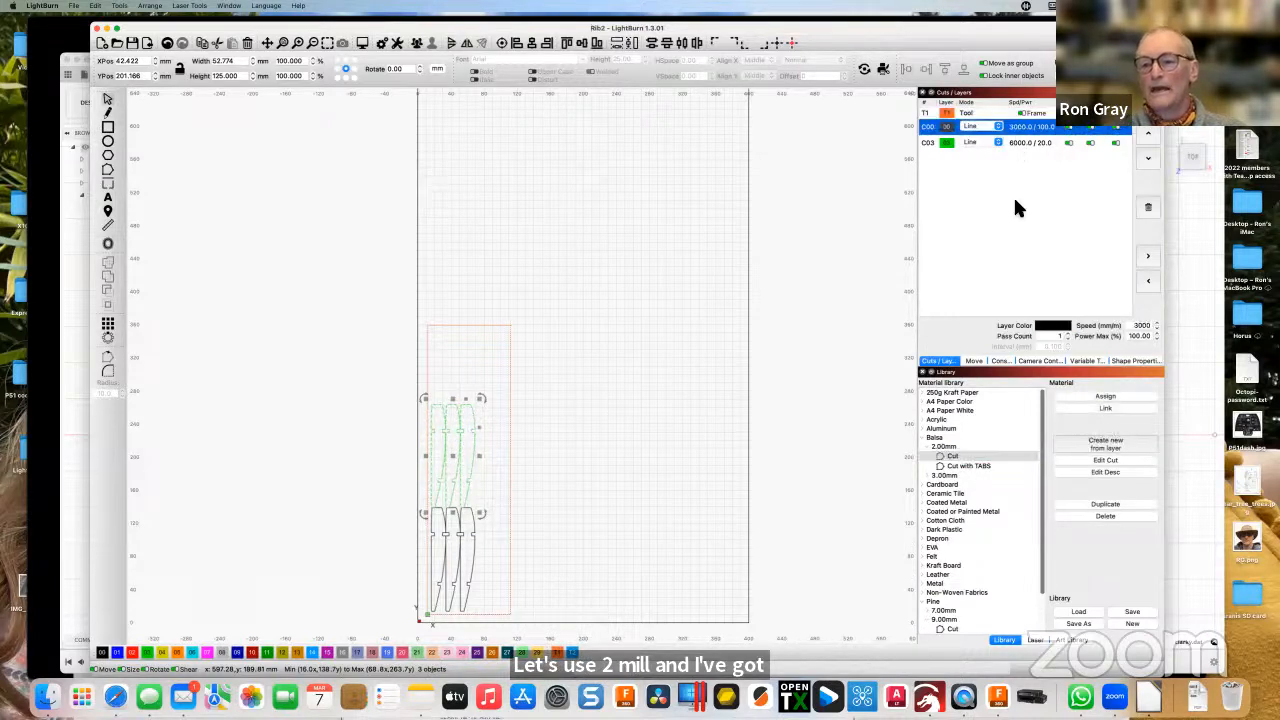
{"action": "left_click", "coordinate": [966, 455]}
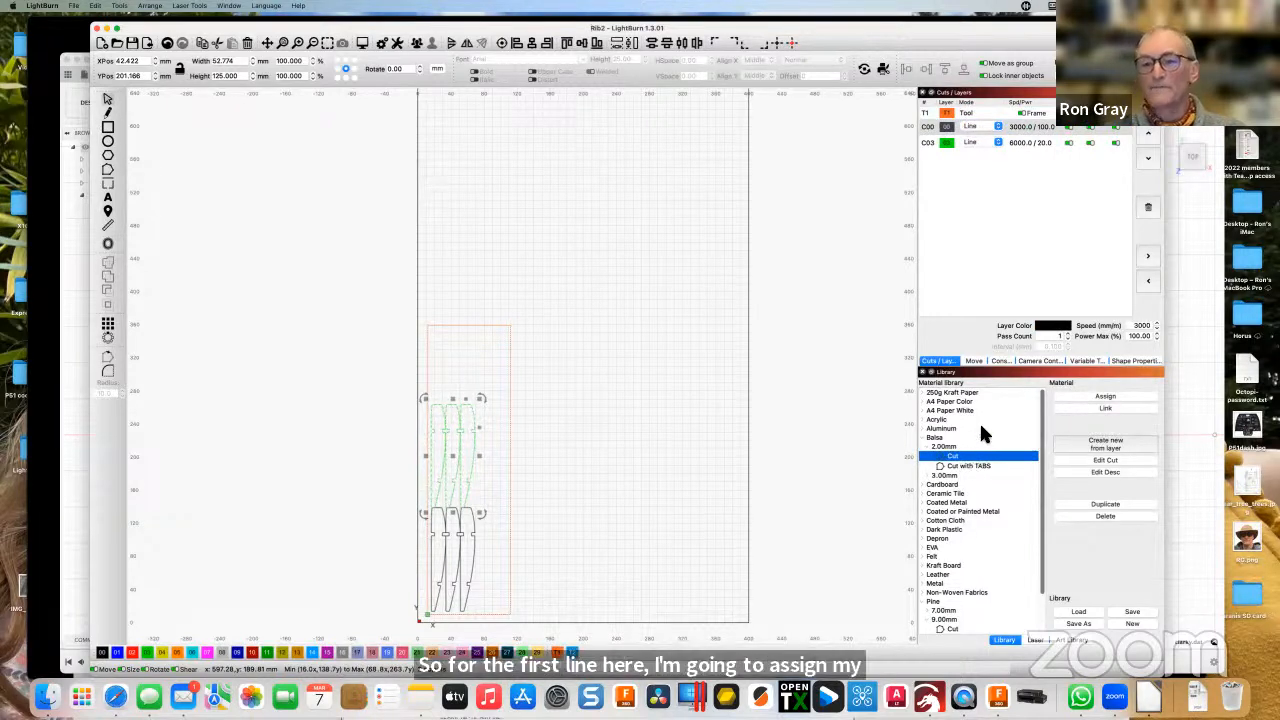
Assign the 2.00 mm balsa Cut with TABS preset to green layer C03, check its tab settings and deselect the ribs.
{"action": "left_click", "coordinate": [1041, 140]}
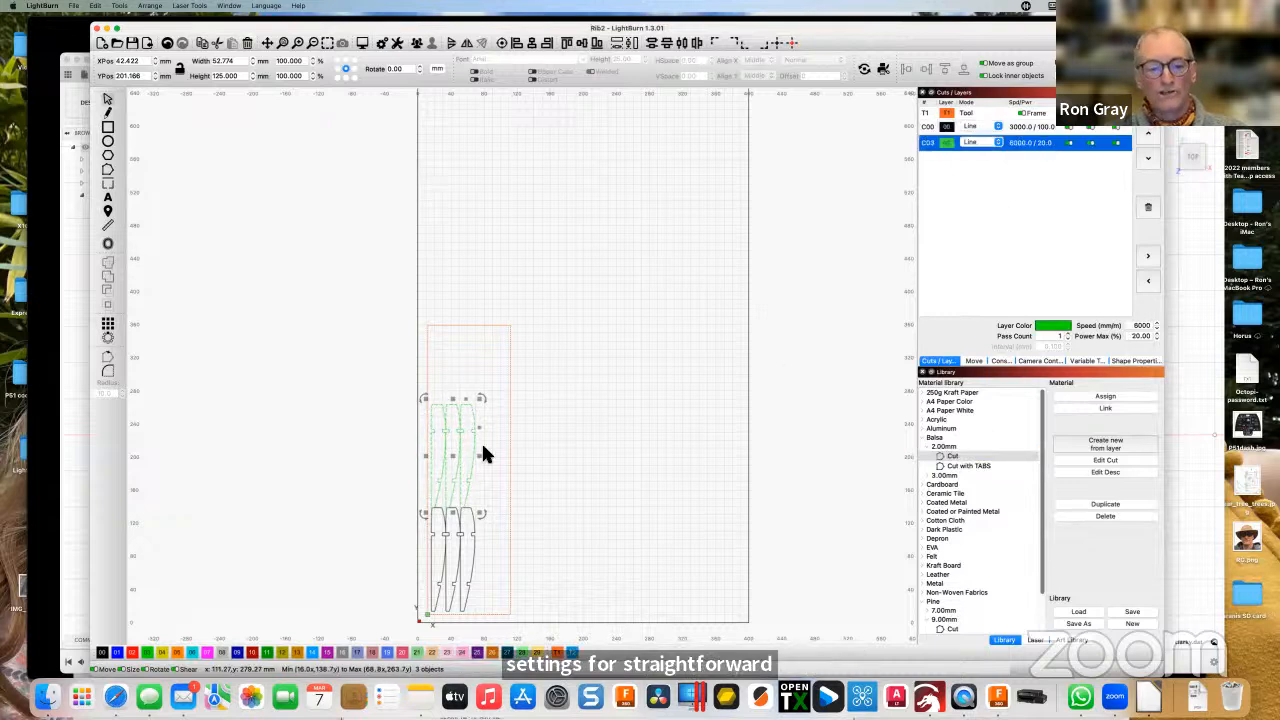
{"action": "left_click", "coordinate": [968, 465]}
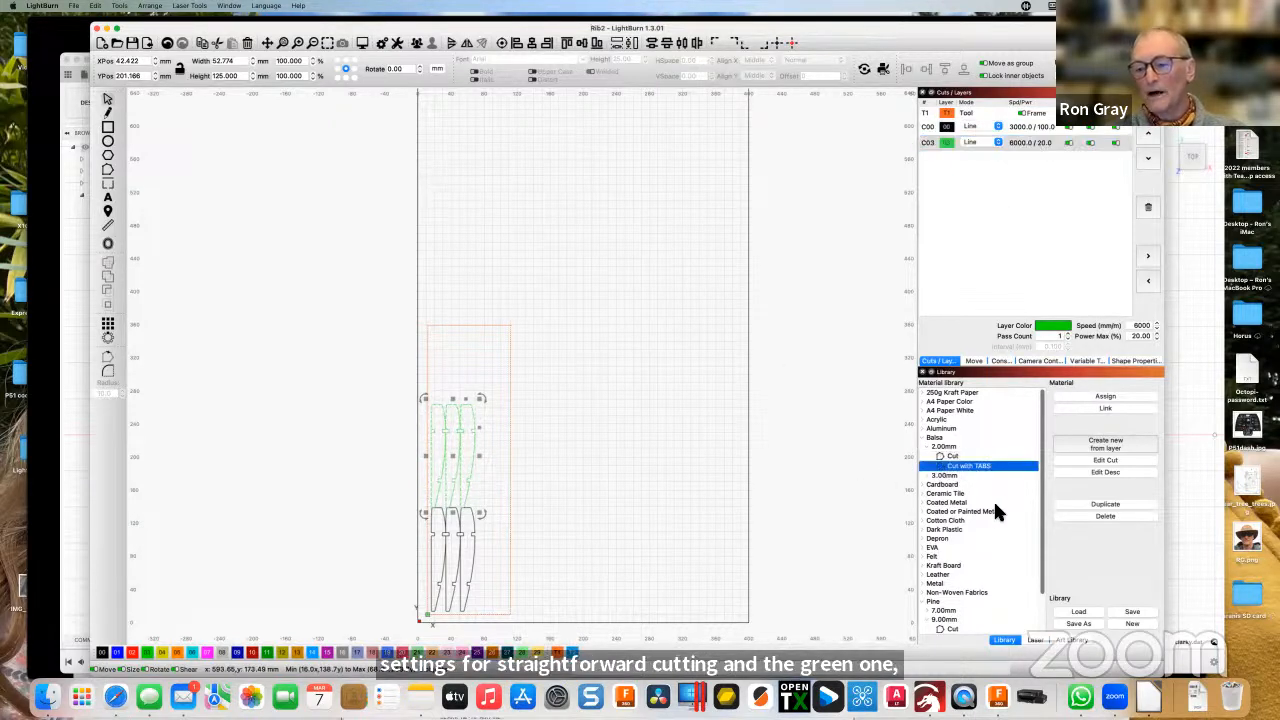
{"action": "left_click", "coordinate": [1075, 396]}
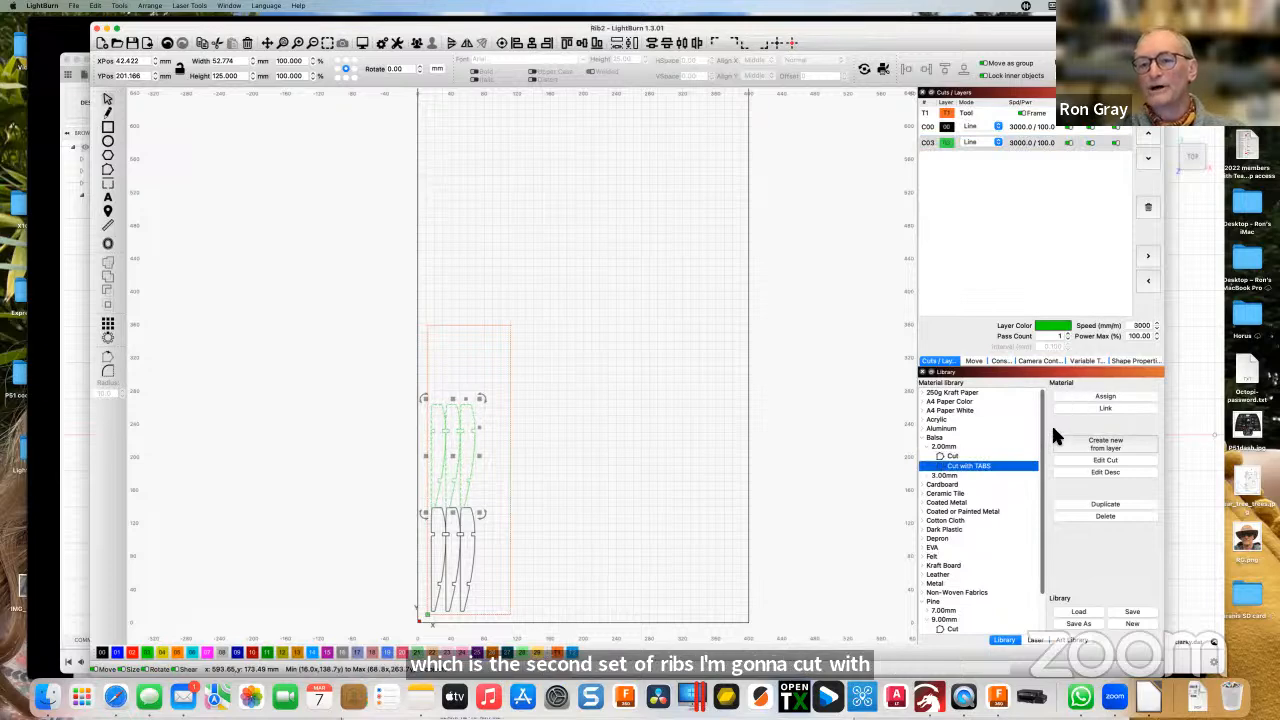
{"action": "double_click", "coordinate": [1034, 143]}
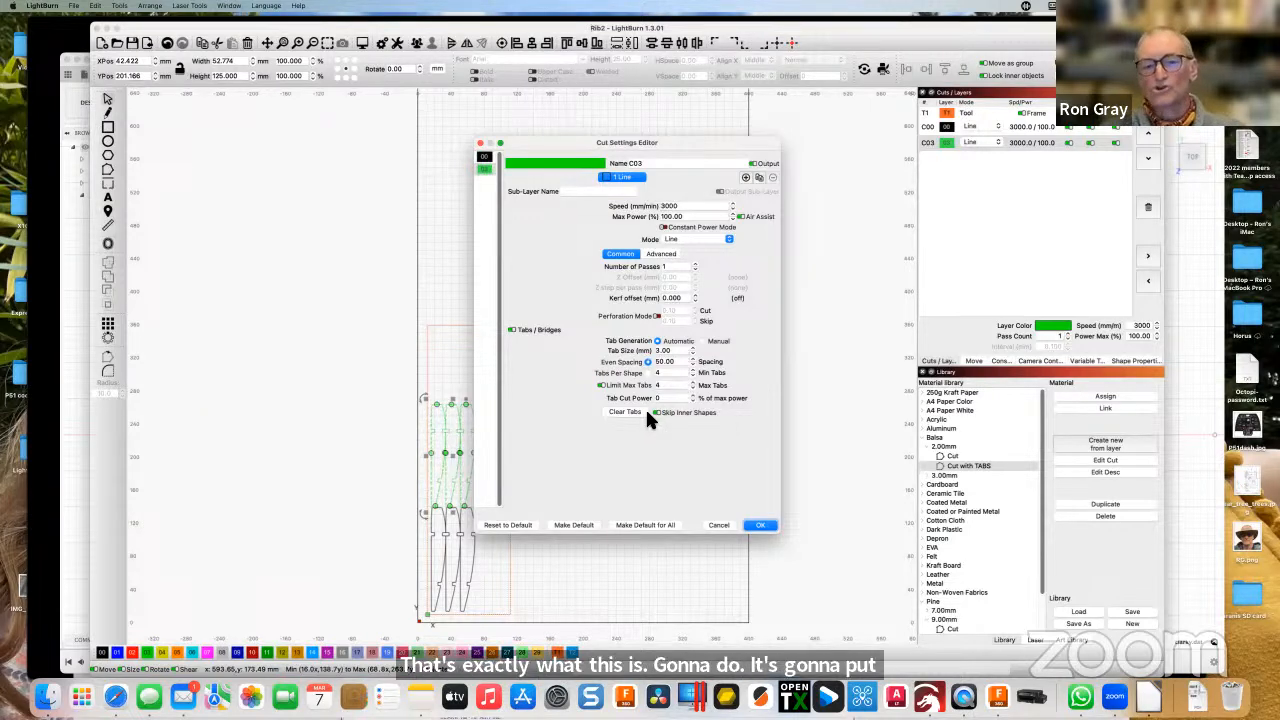
{"action": "left_click", "coordinate": [761, 527]}
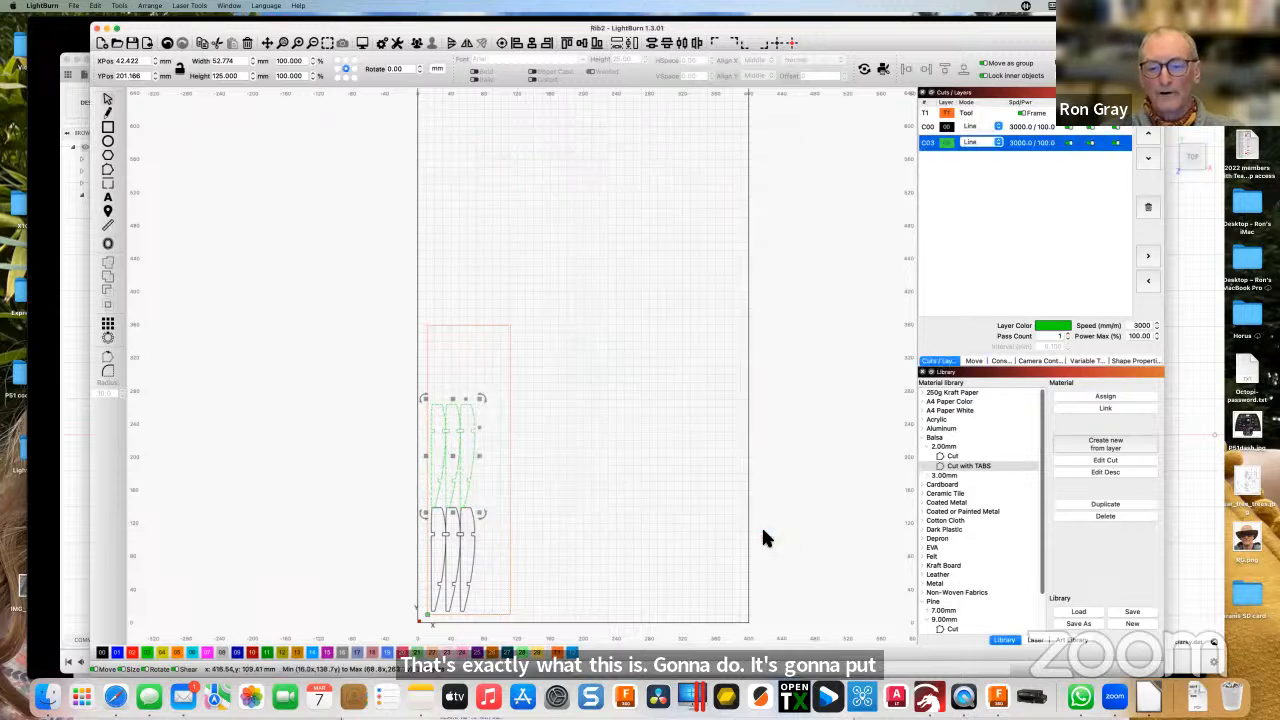
{"action": "left_click", "coordinate": [371, 437]}
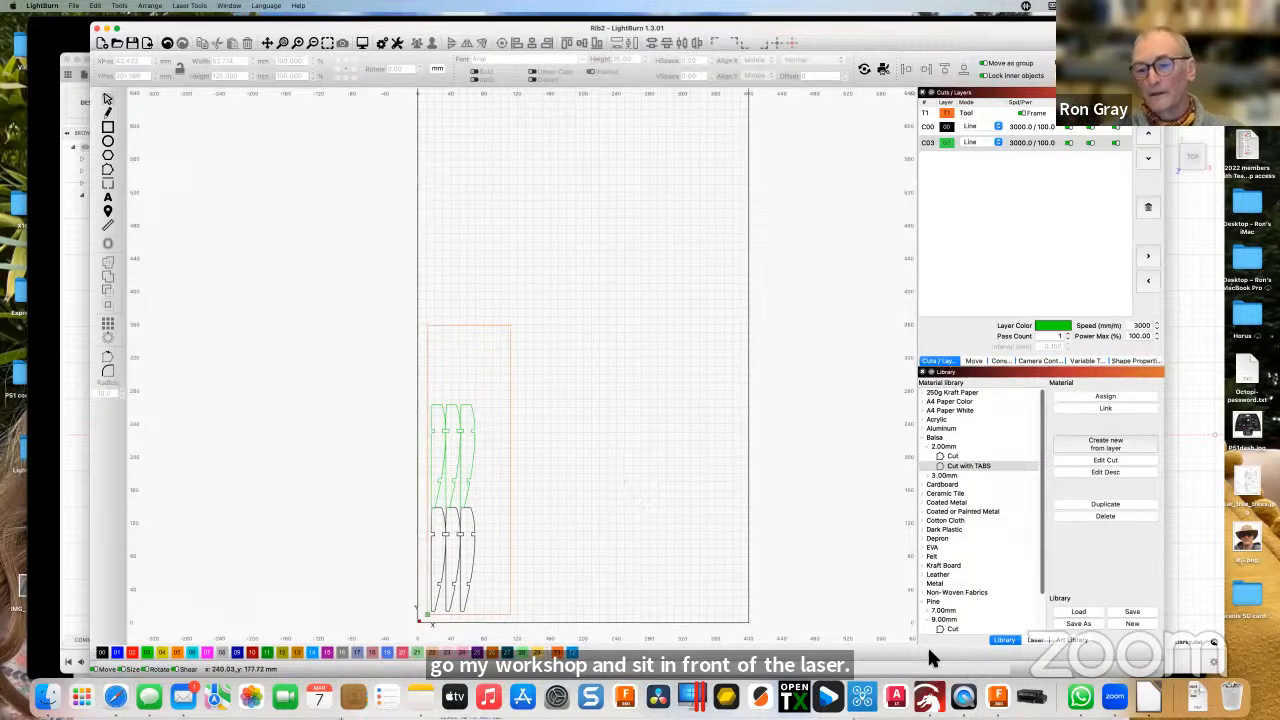
Switch to QuickTime Player, turn the volume up fully and watch the rib laser-cutting video.
{"action": "left_click", "coordinate": [963, 697]}
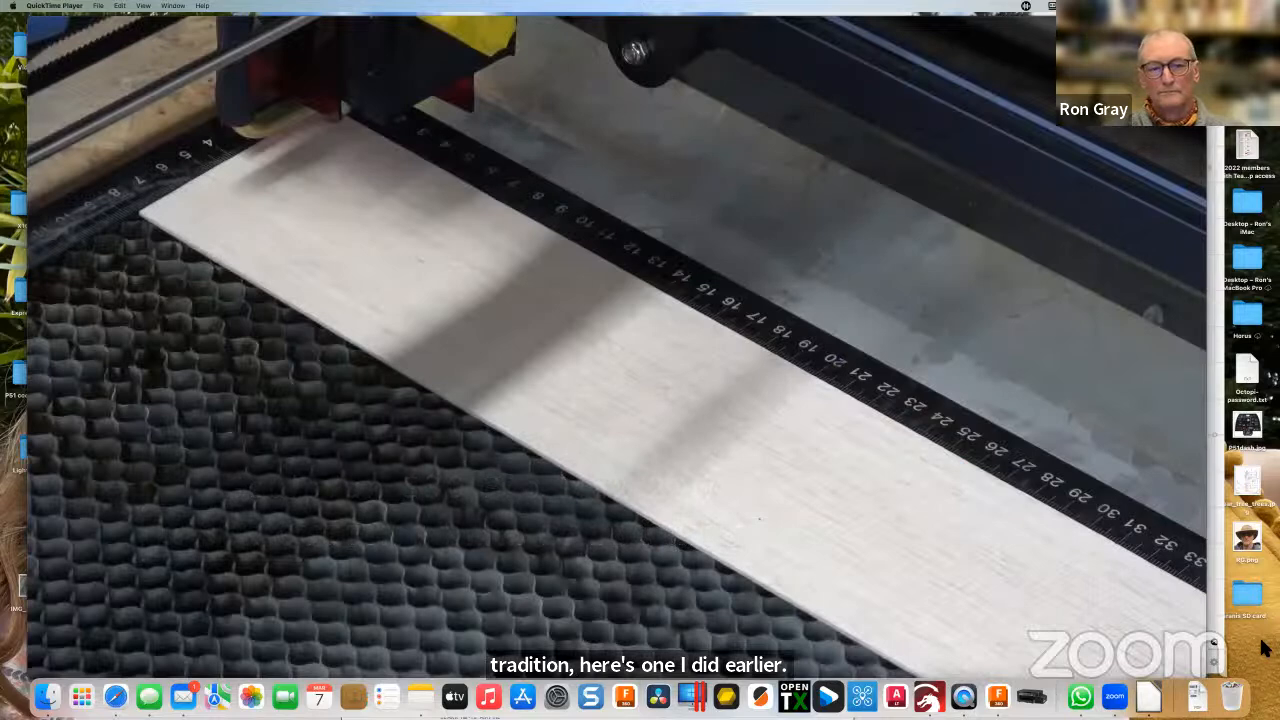
{"action": "mouse_move", "coordinate": [1137, 628]}
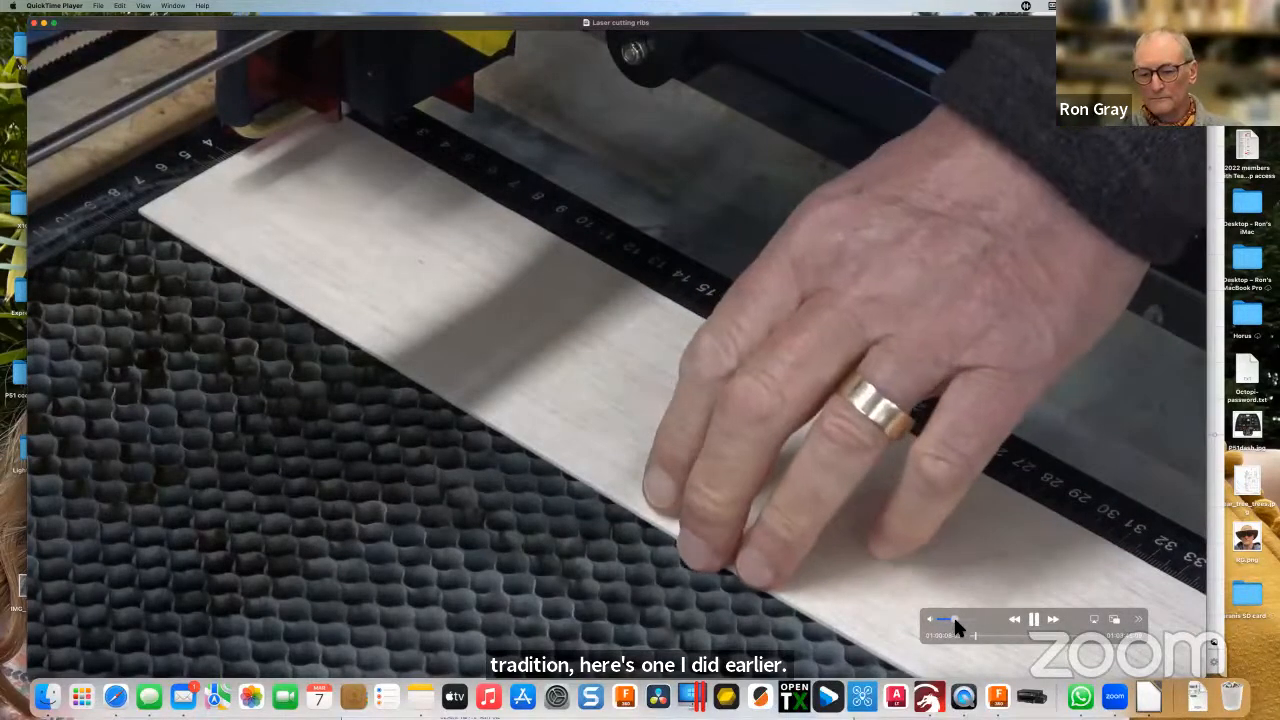
{"action": "left_click_drag", "start_coordinate": [953, 614], "coordinate": [973, 611]}
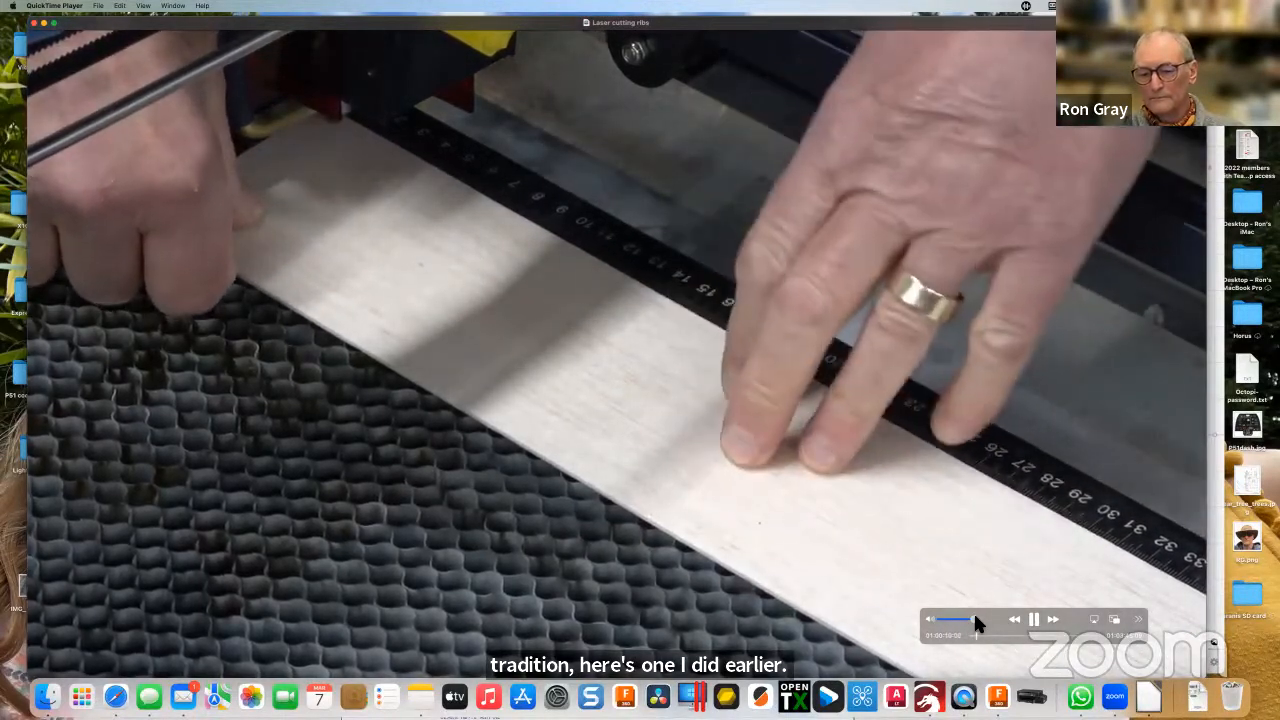
{"action": "left_click", "coordinate": [1245, 648]}
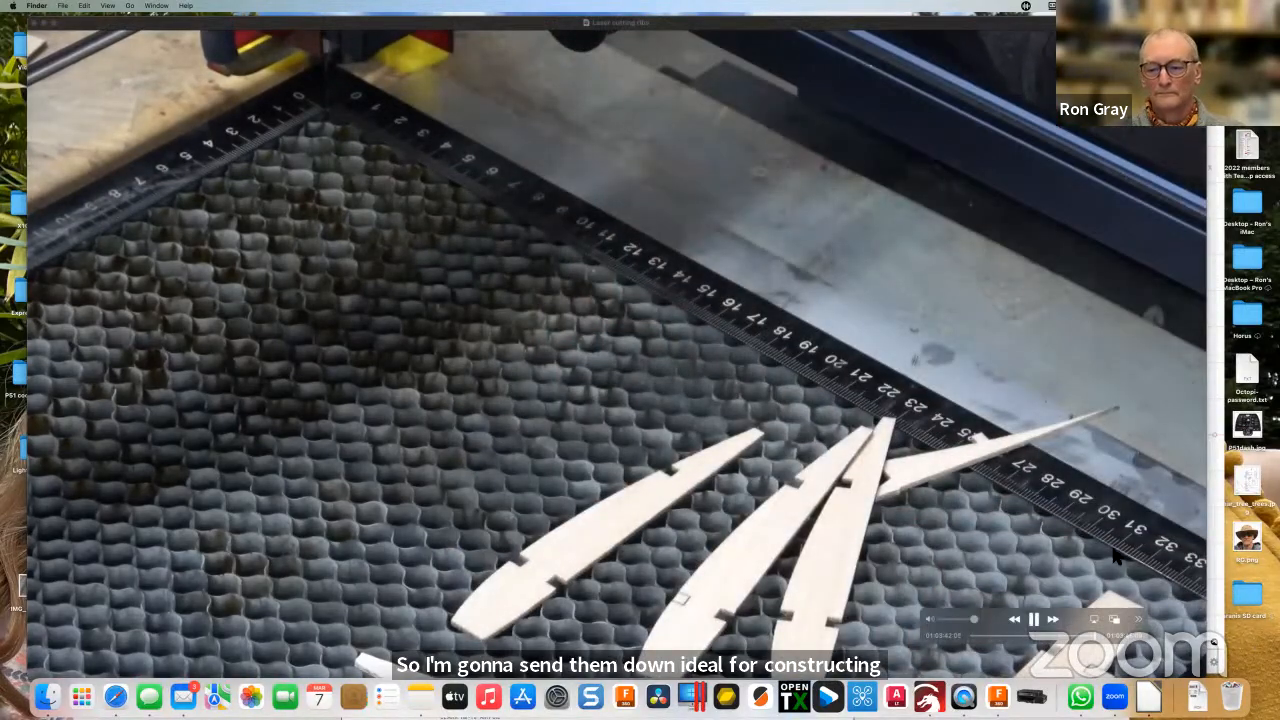
{"action": "left_click", "coordinate": [1035, 619]}
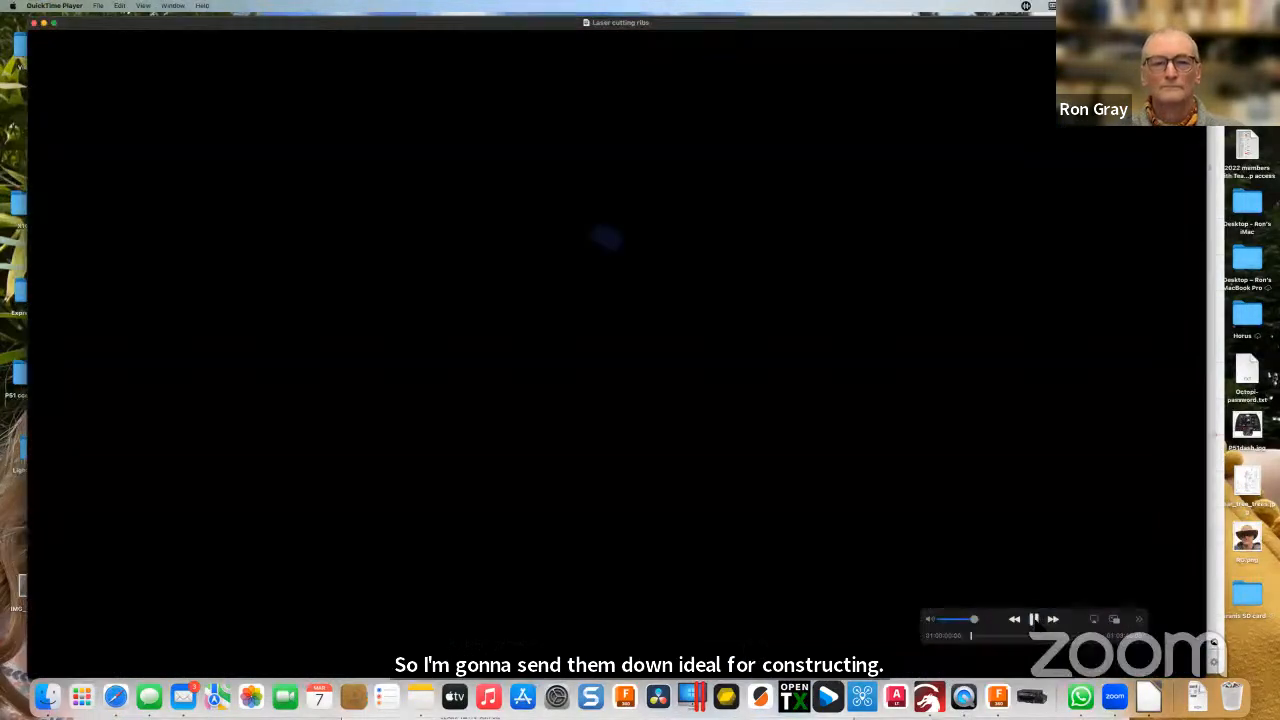
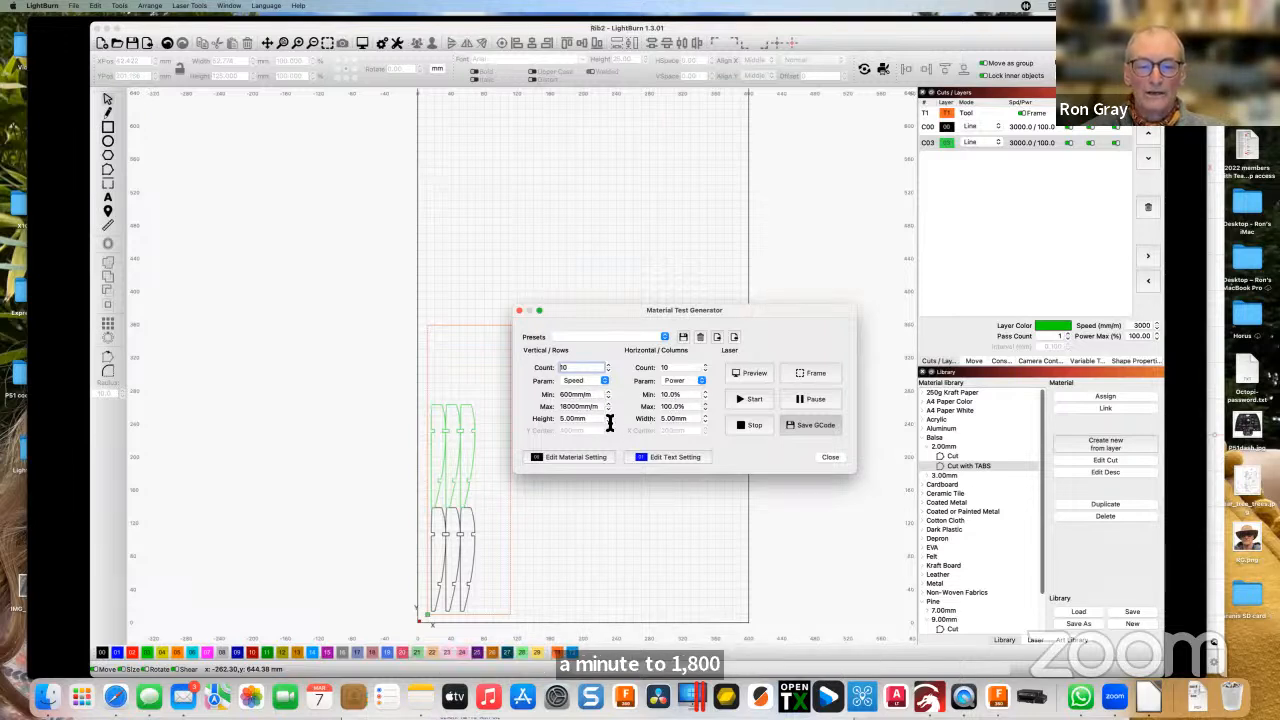
Preview the speed-versus-power grid of the Material Test Generator, play its cutting simulation and close the generator.
{"action": "left_click", "coordinate": [750, 378]}
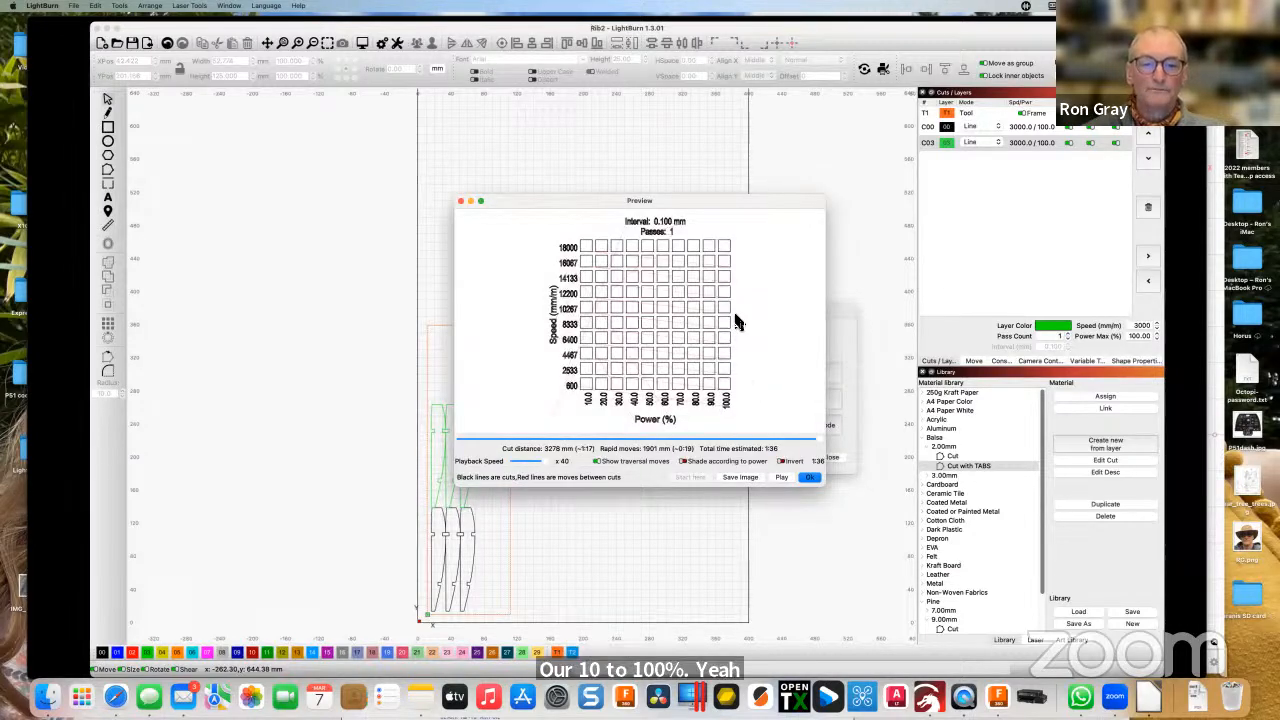
{"action": "left_click", "coordinate": [781, 477]}
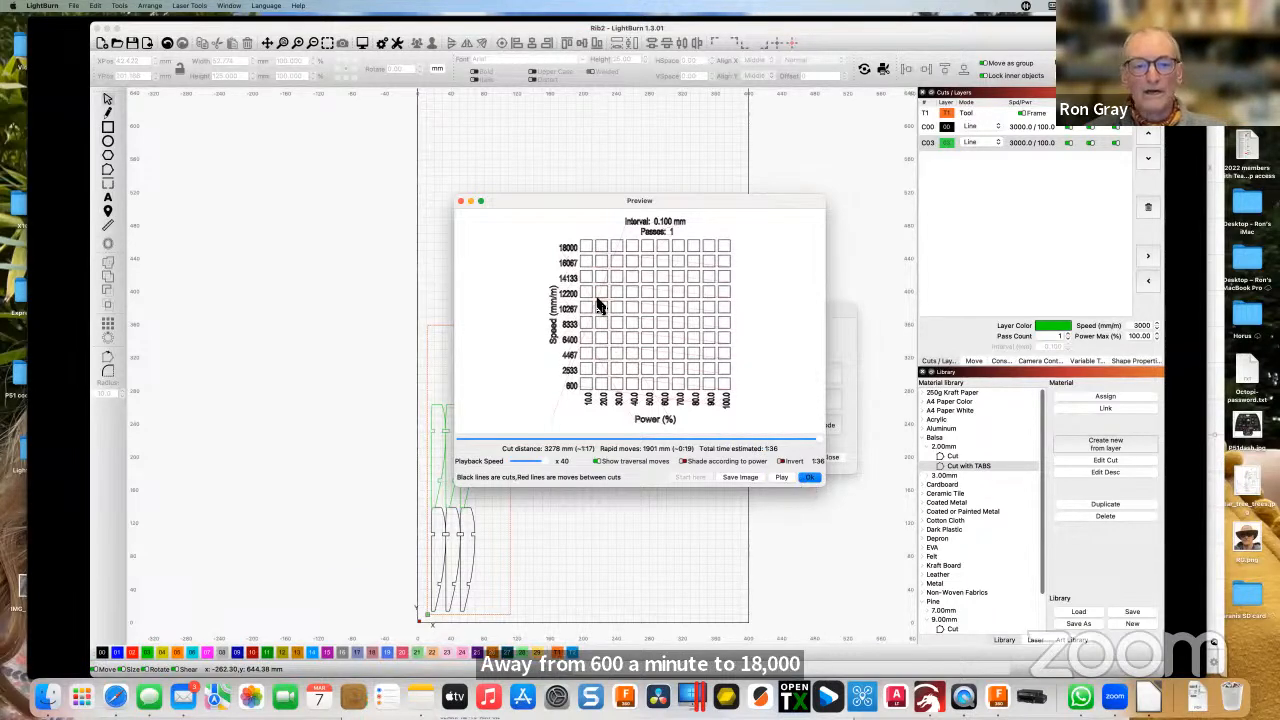
{"action": "left_click", "coordinate": [461, 201]}
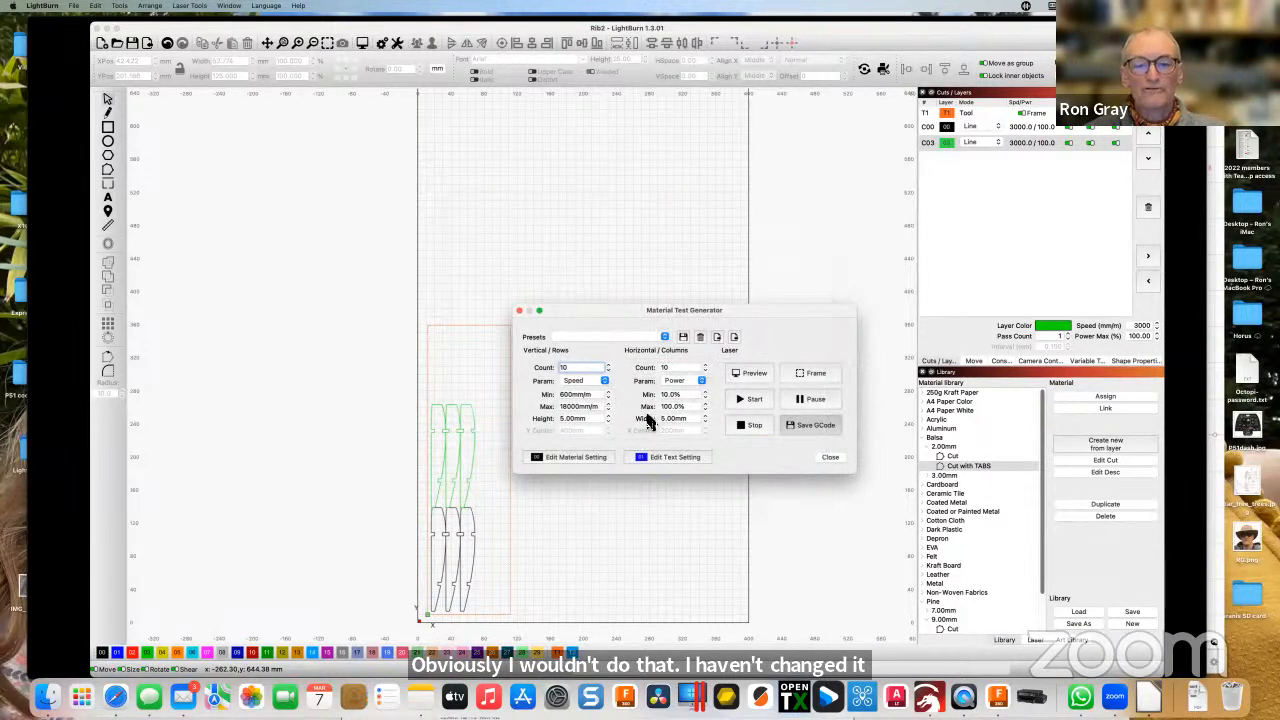
{"action": "left_click", "coordinate": [832, 459]}
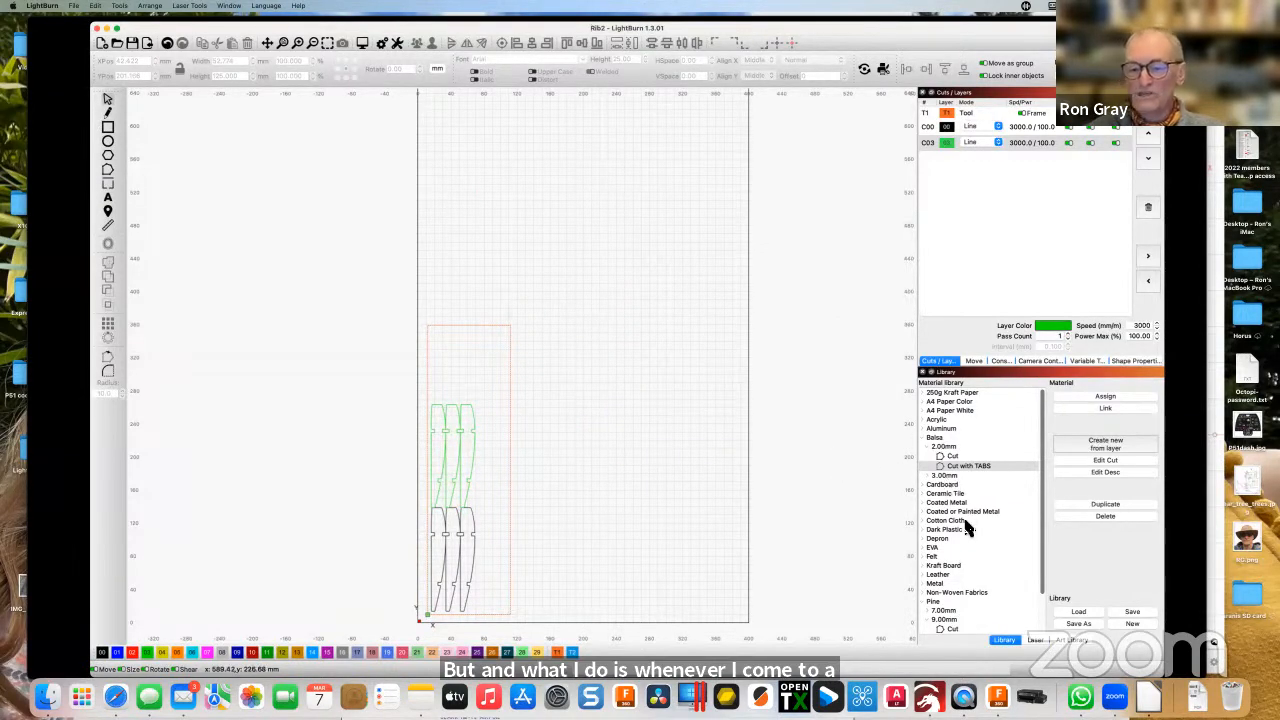
Expand the EVA material in the material library and select its 20.00 mm thickness entry.
{"action": "scroll", "coordinate": [963, 515], "scroll_direction": "down", "scroll_amount": 3}
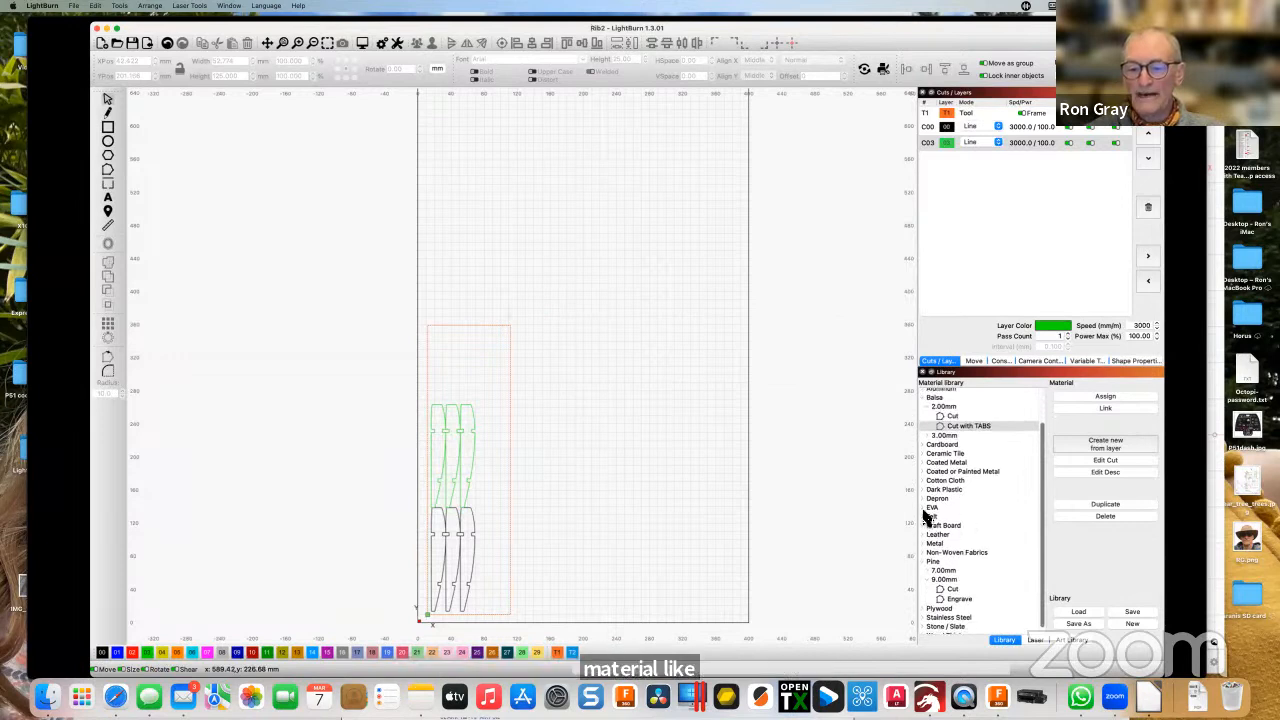
{"action": "left_click", "coordinate": [923, 508]}
{"action": "scroll", "coordinate": [935, 528], "scroll_direction": "down", "scroll_amount": 1}
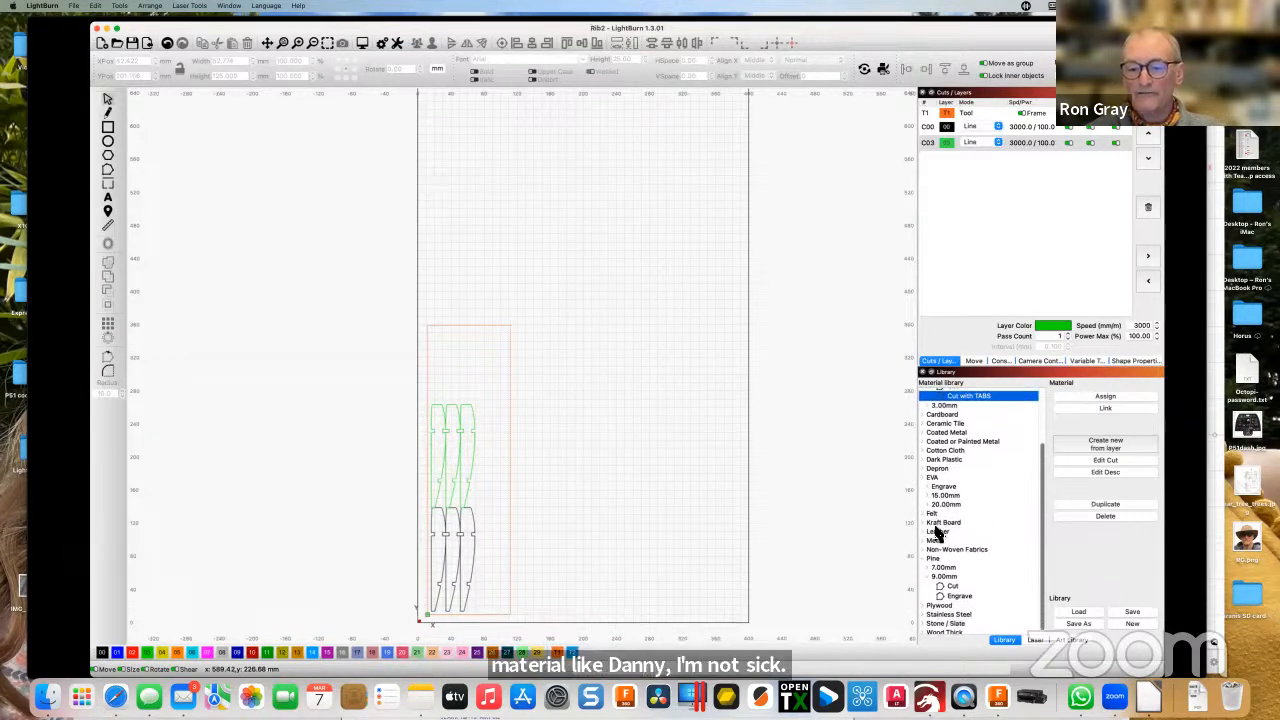
{"action": "left_click", "coordinate": [944, 502]}
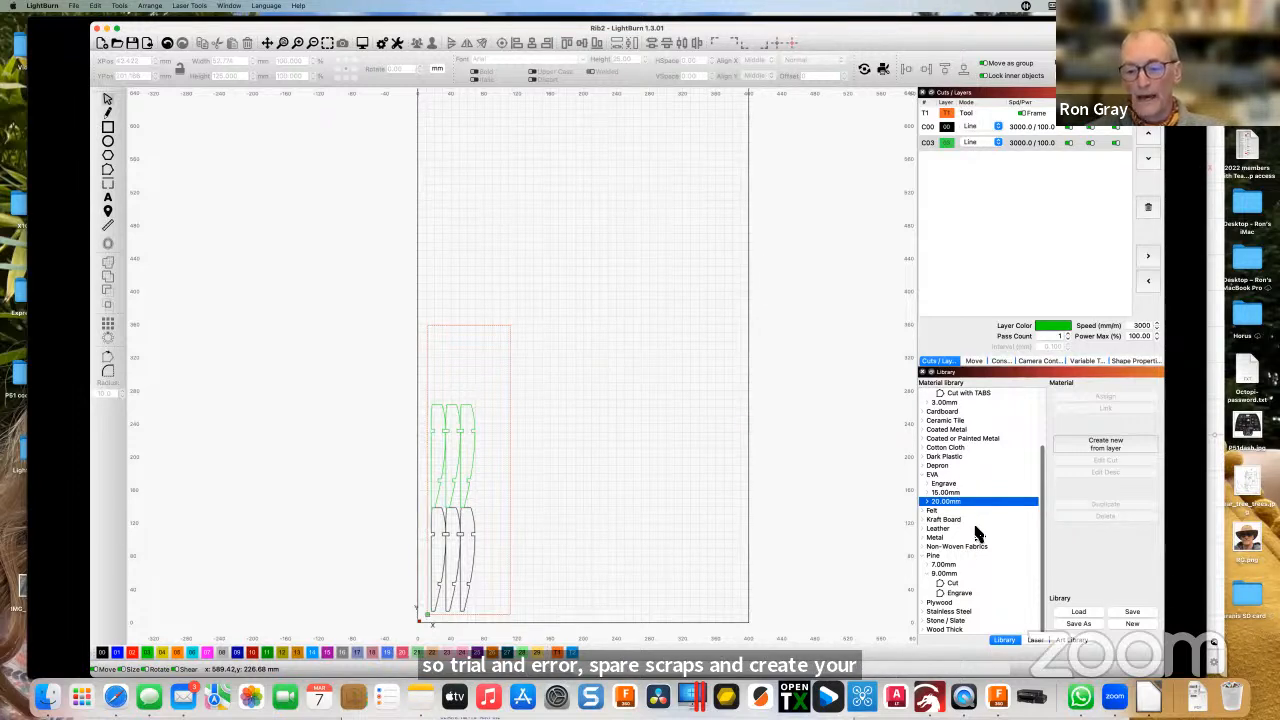
Expand the 2.00 mm Felt entry in the material library and look through its color-specific Cut presets.
{"action": "left_click", "coordinate": [922, 511]}
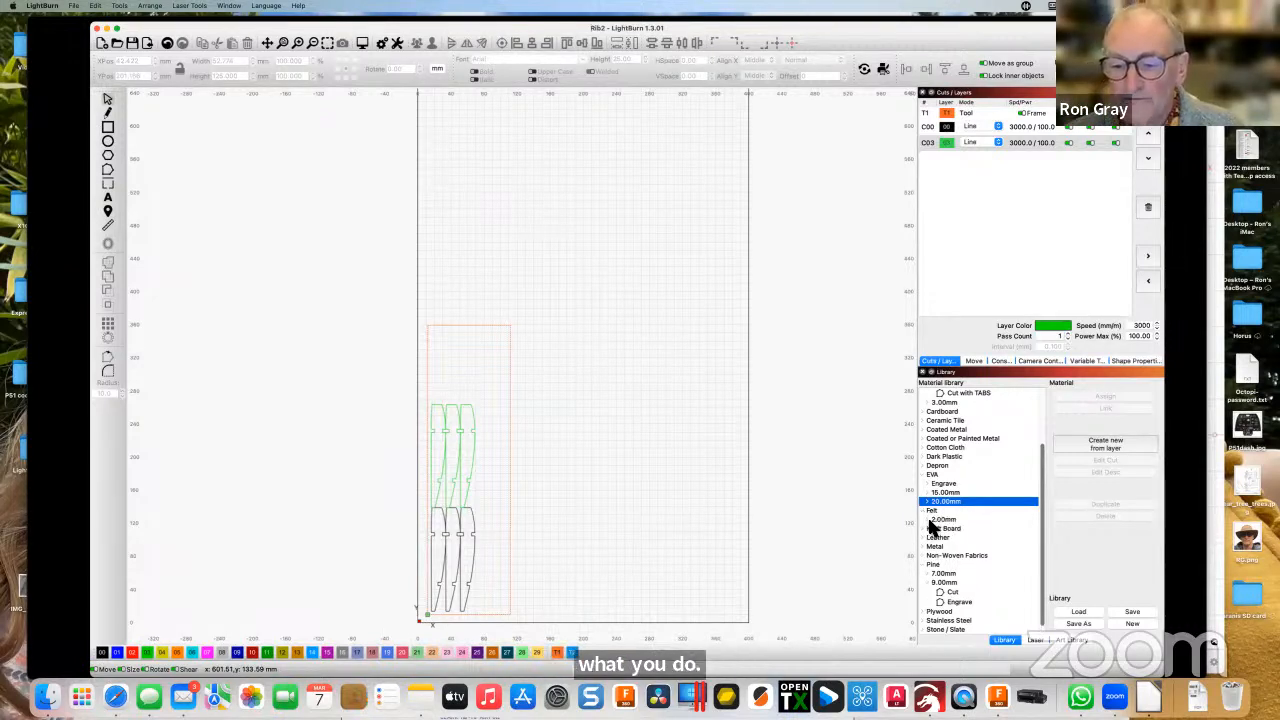
{"action": "left_click", "coordinate": [929, 520]}
{"action": "scroll", "coordinate": [978, 517], "scroll_direction": "down", "scroll_amount": 5}
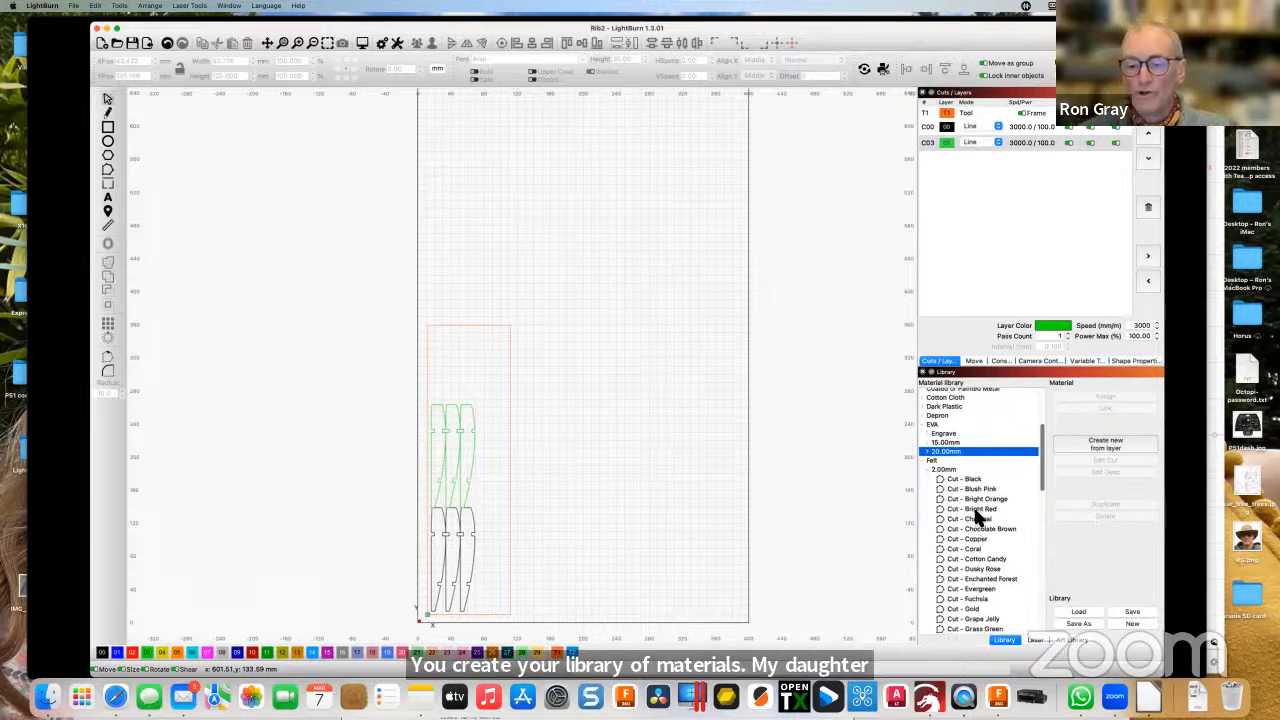
{"action": "scroll", "coordinate": [978, 517], "scroll_direction": "down", "scroll_amount": 4}
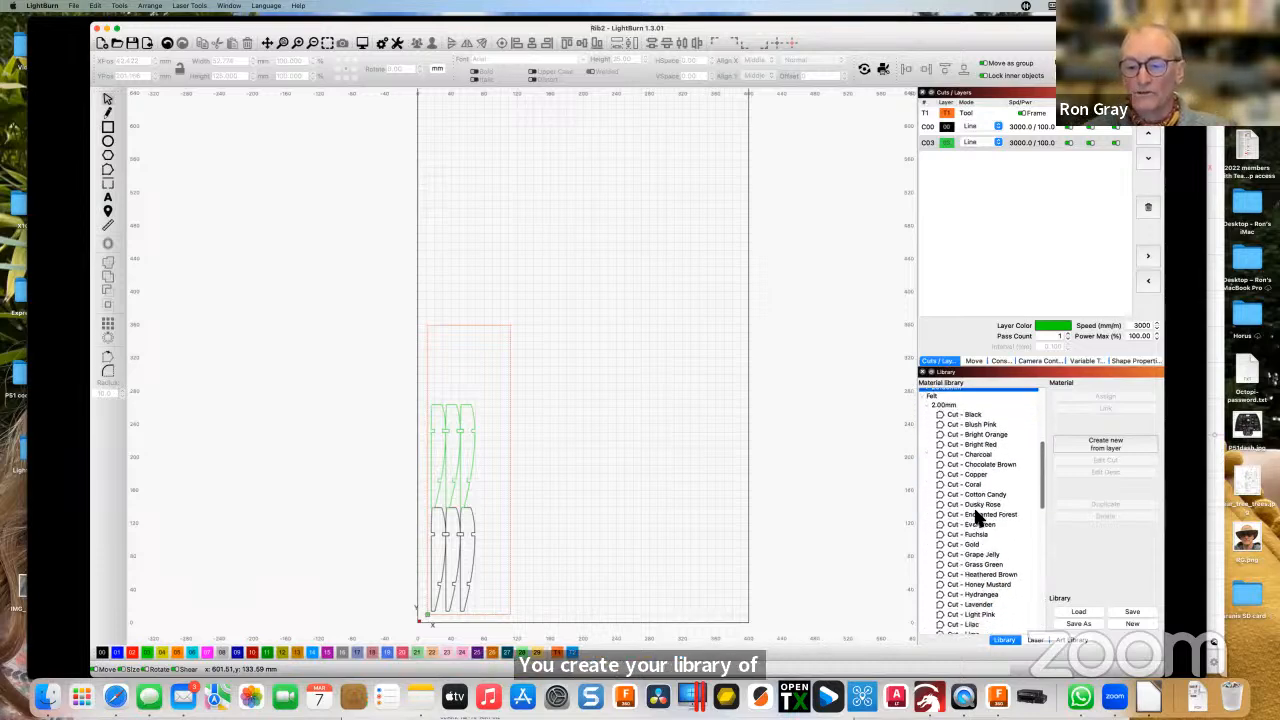
{"action": "scroll", "coordinate": [978, 517], "scroll_direction": "down", "scroll_amount": 6}
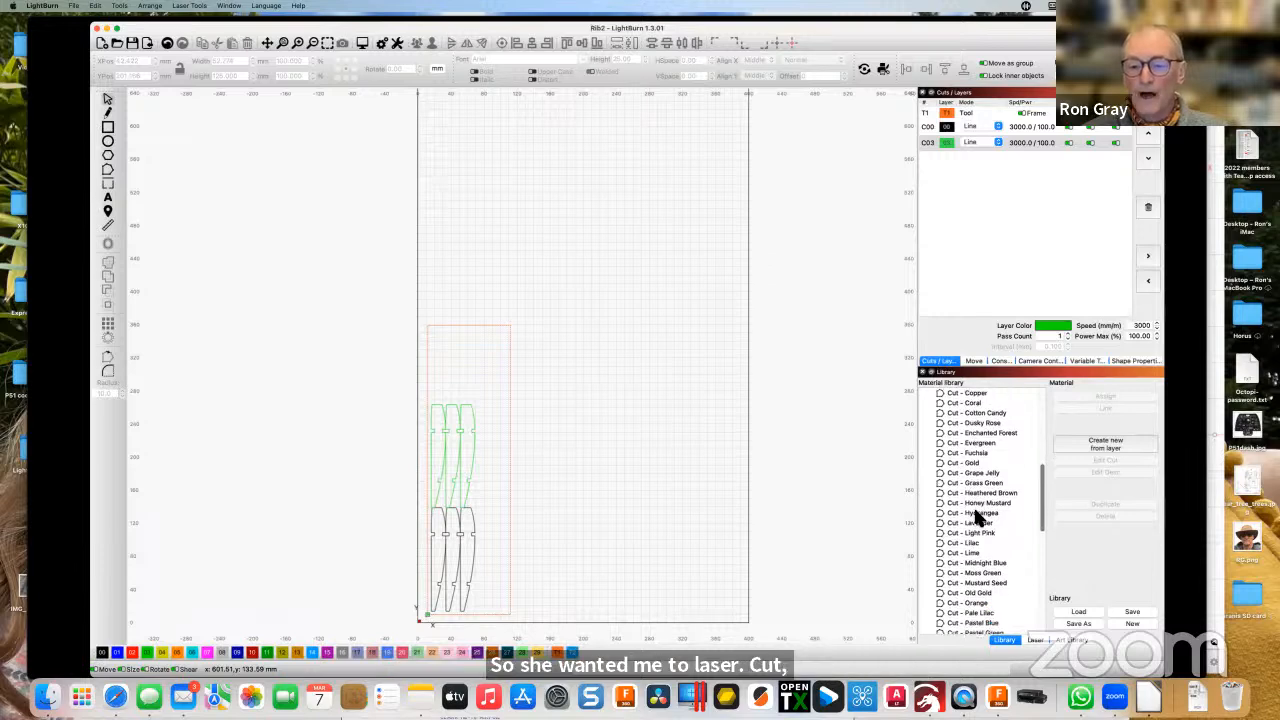
{"action": "scroll", "coordinate": [978, 517], "scroll_direction": "down", "scroll_amount": 4}
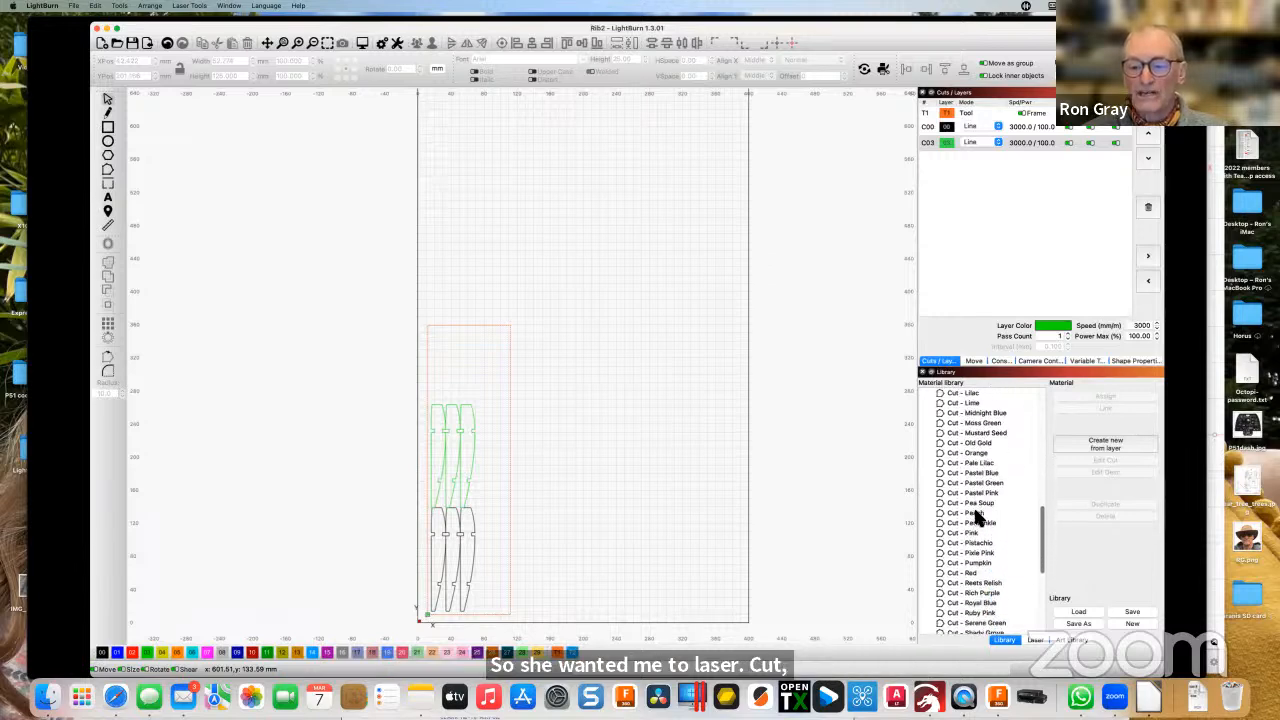
{"action": "scroll", "coordinate": [978, 517], "scroll_direction": "up", "scroll_amount": 5}
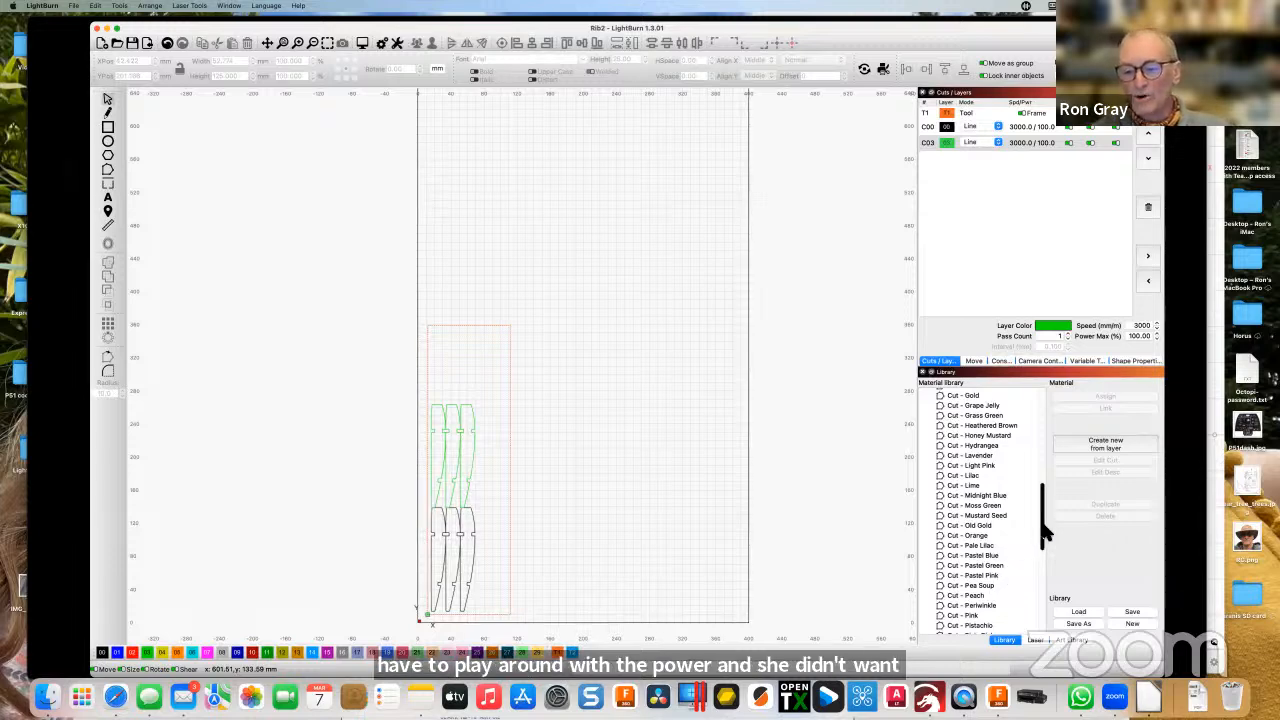
{"action": "left_click_drag", "start_coordinate": [1042, 527], "coordinate": [1045, 467]}
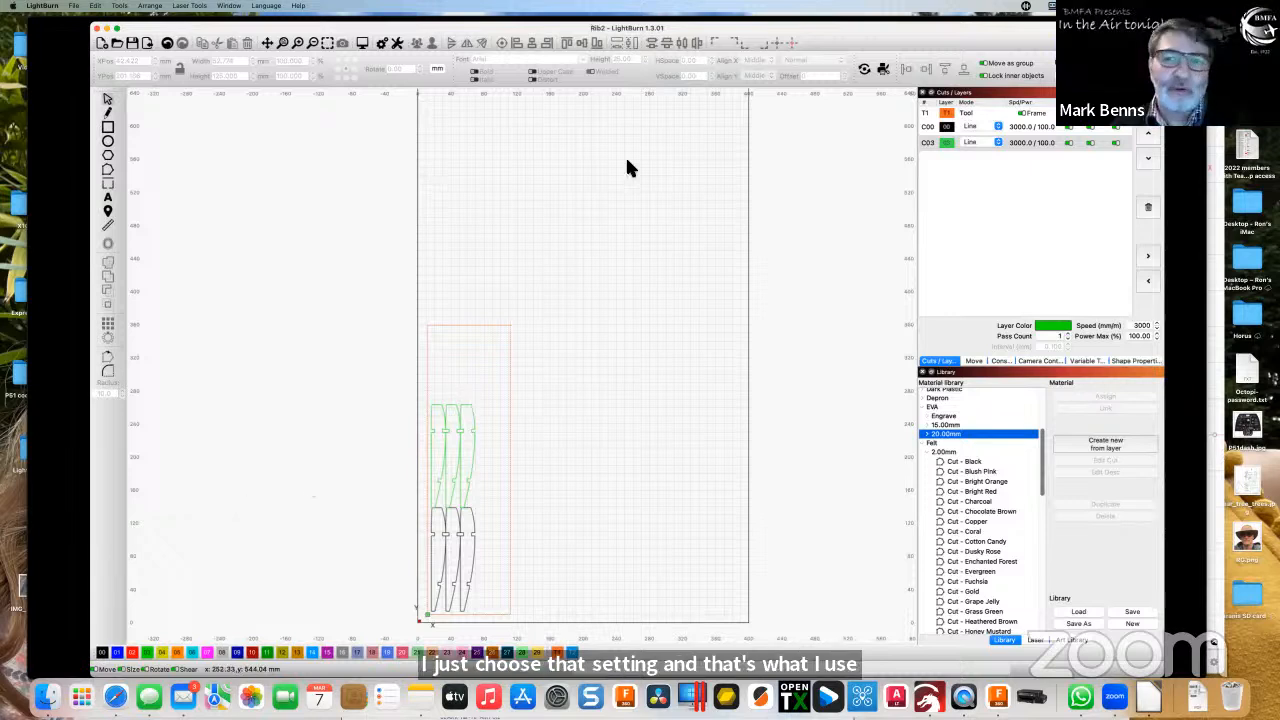
{"action": "left_click", "coordinate": [631, 42]}
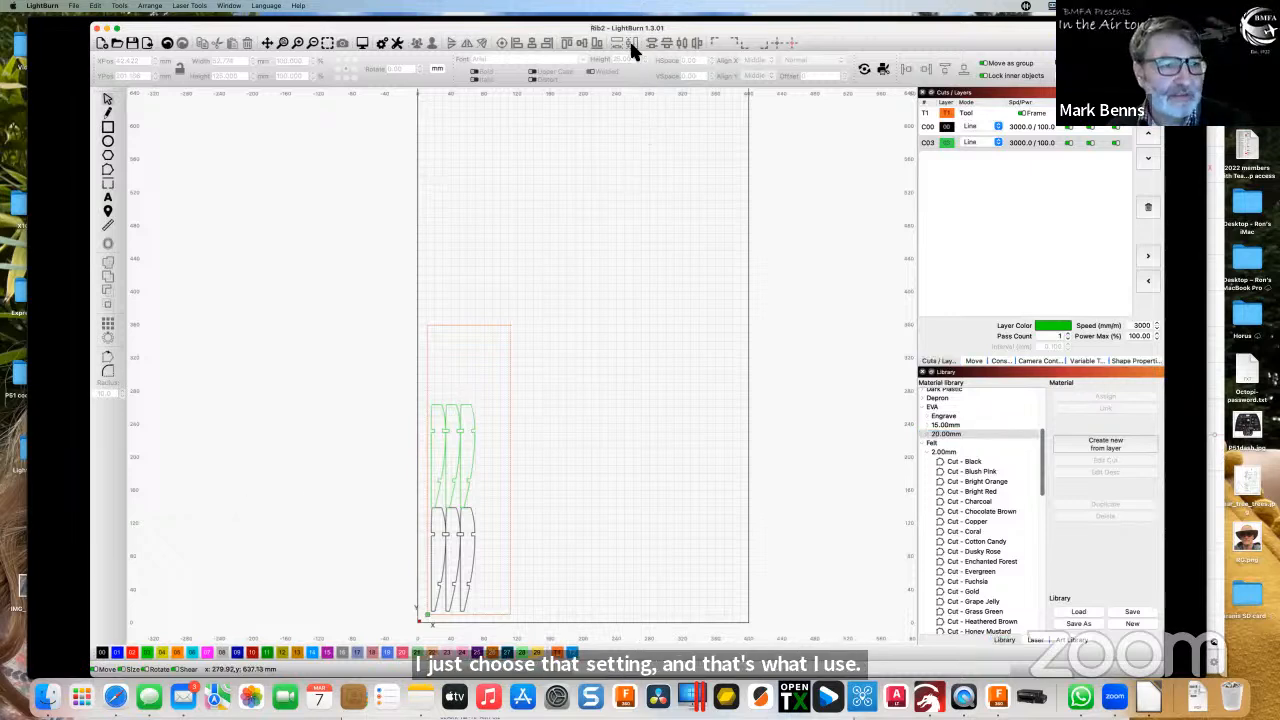